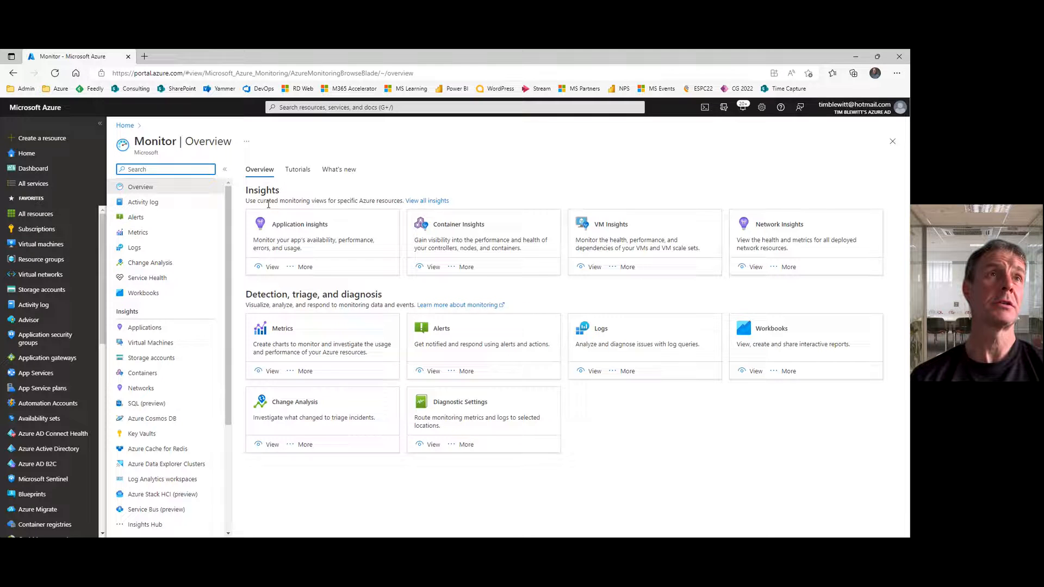
Step: Open the Virtual Machines Availability public template from the Monitor workbooks gallery
click(143, 293)
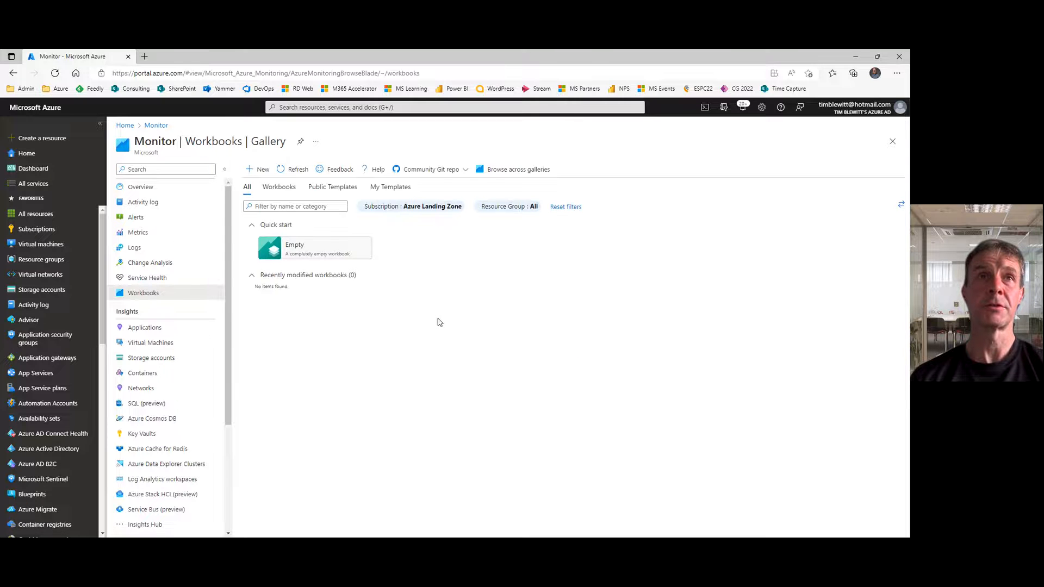
click(336, 188)
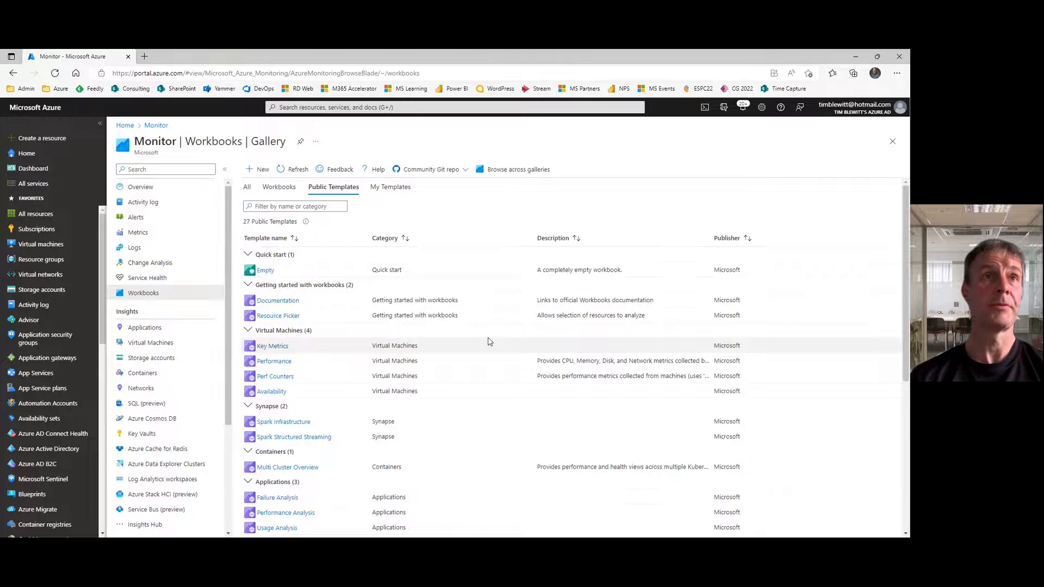
click(270, 393)
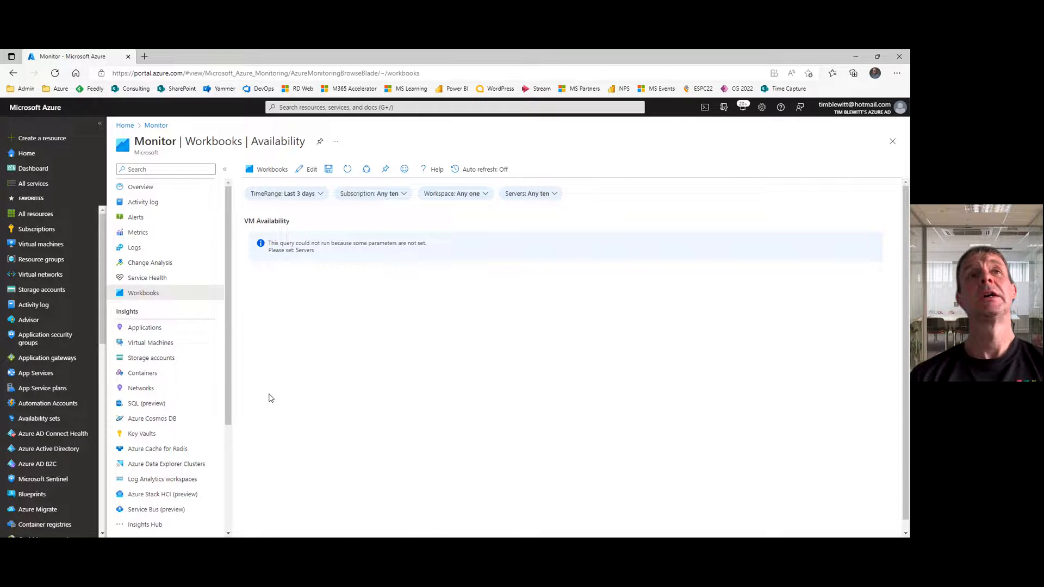
Step: Set the Availability workbook's Workspace parameter to All
click(466, 197)
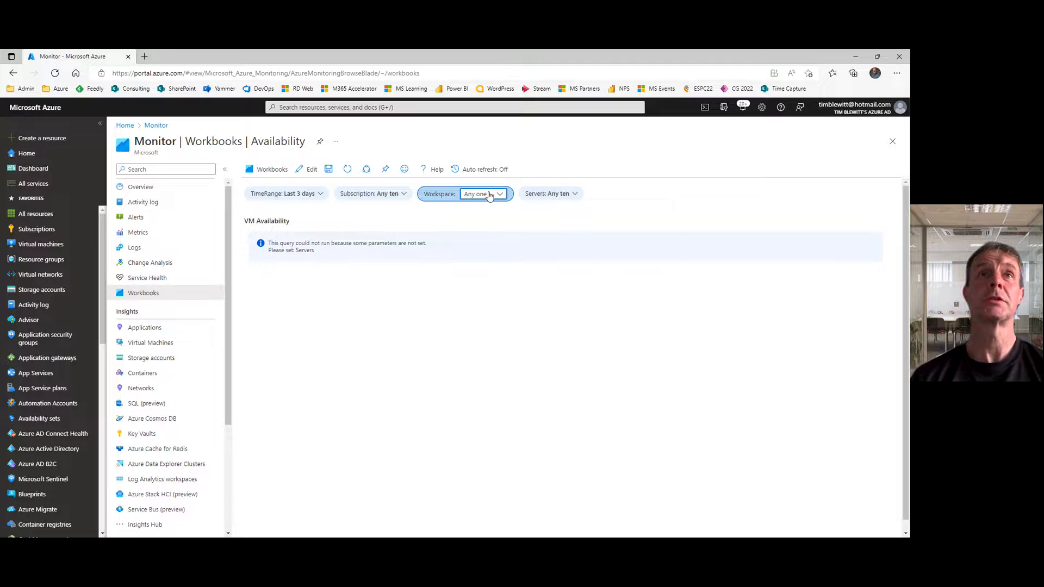
click(489, 194)
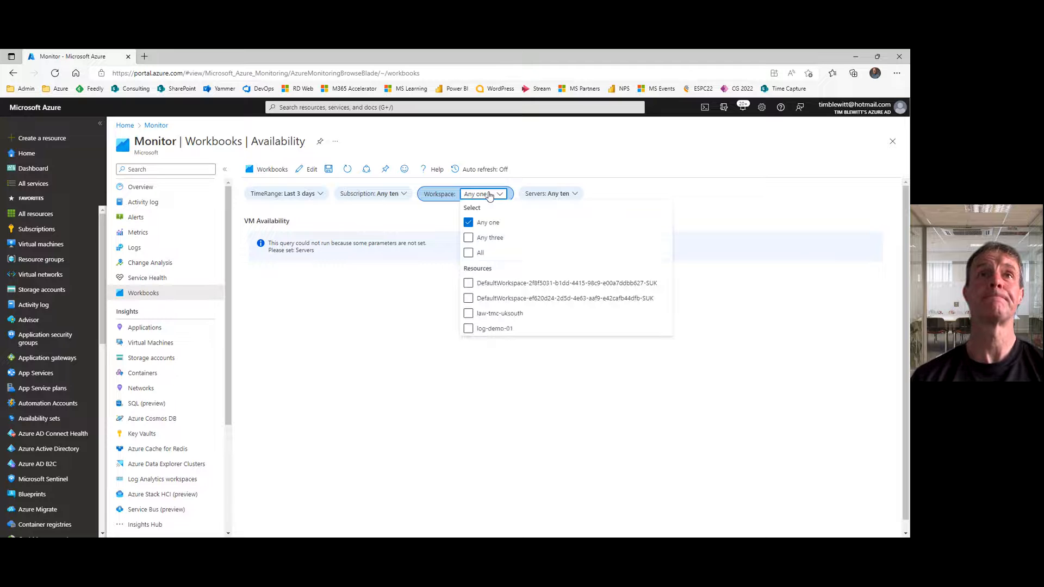
click(469, 254)
click(551, 149)
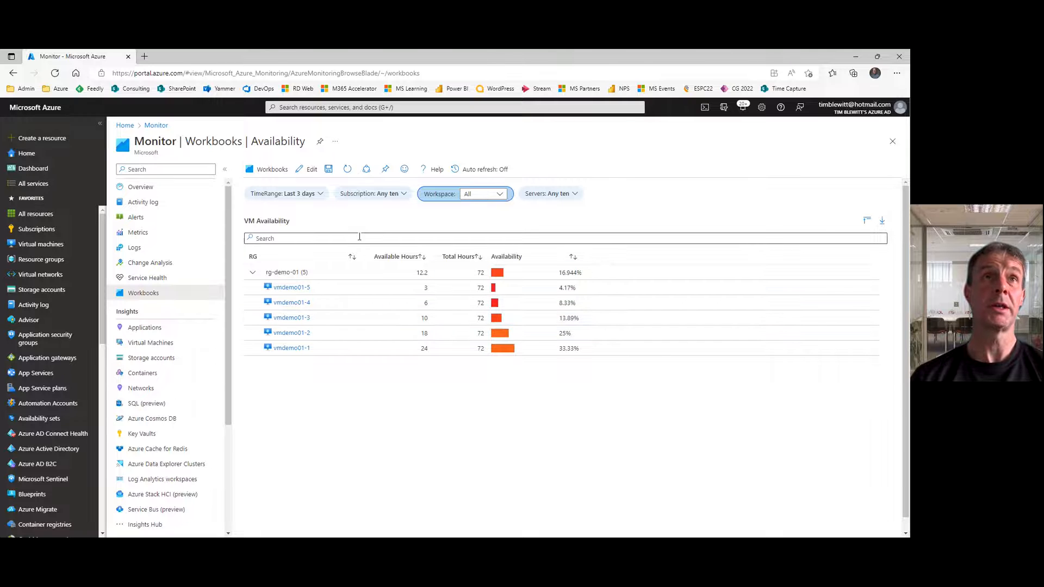
Step: Put the Availability workbook in edit mode and examine its Log Analytics query and data source settings
click(311, 170)
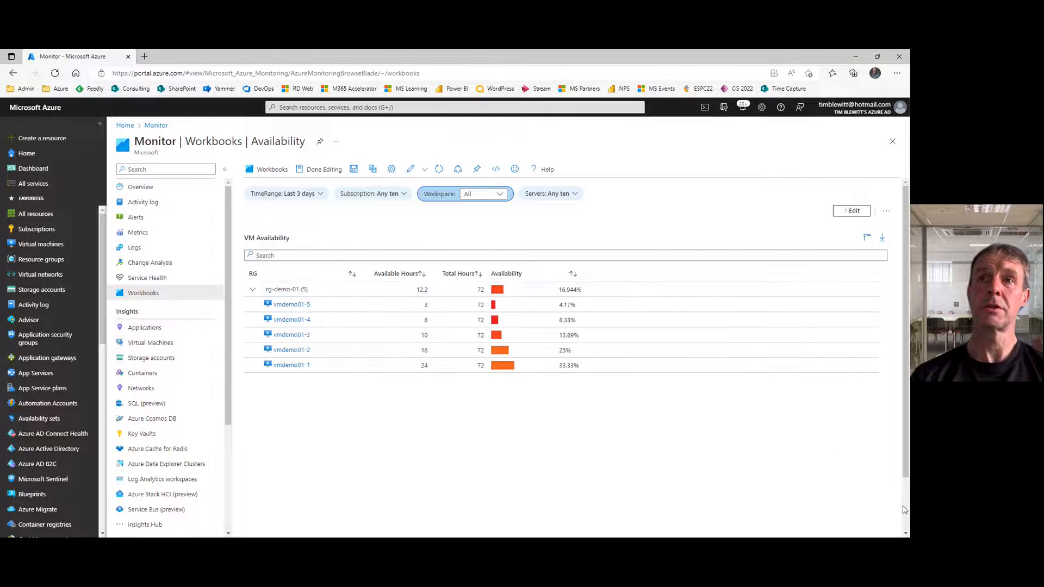
scroll(892, 506, down, 2)
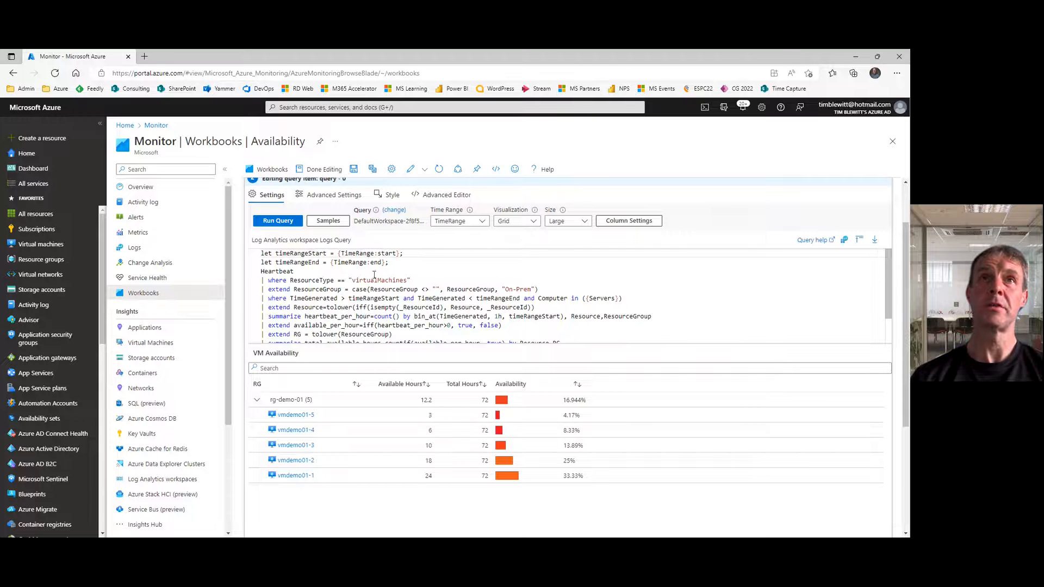
click(394, 211)
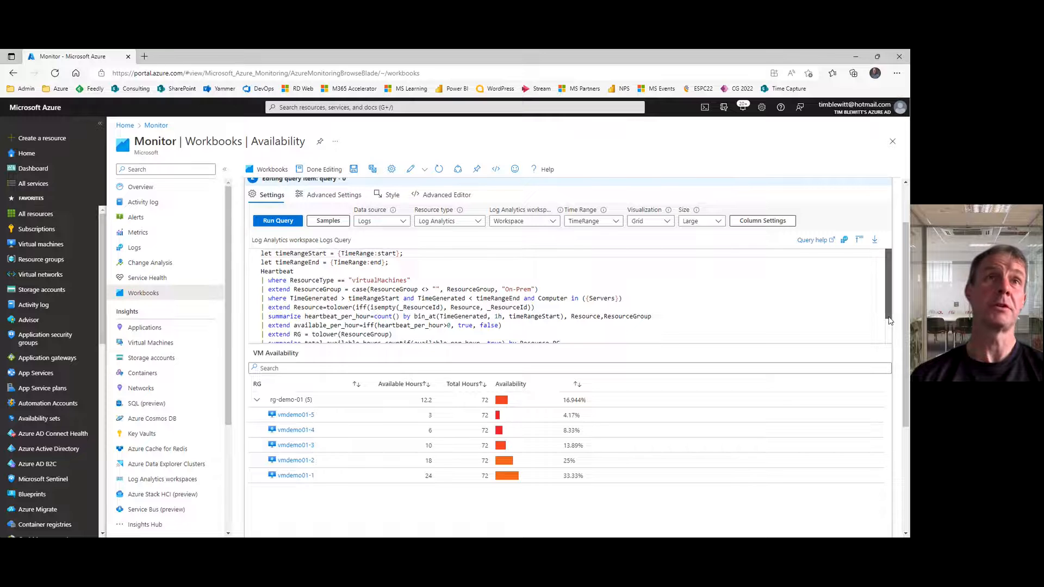
drag(891, 327, 892, 275)
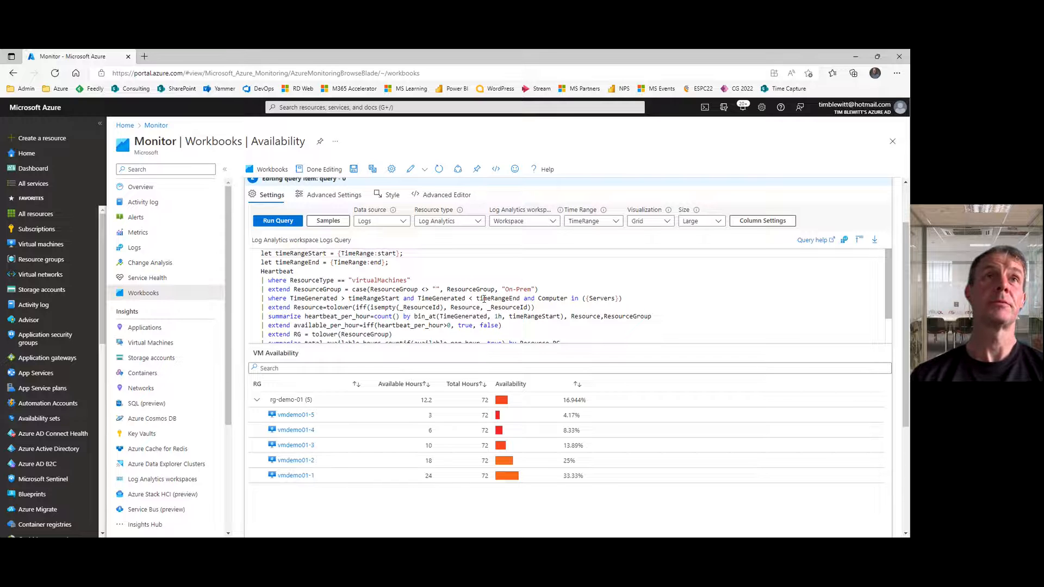
right_click(456, 298)
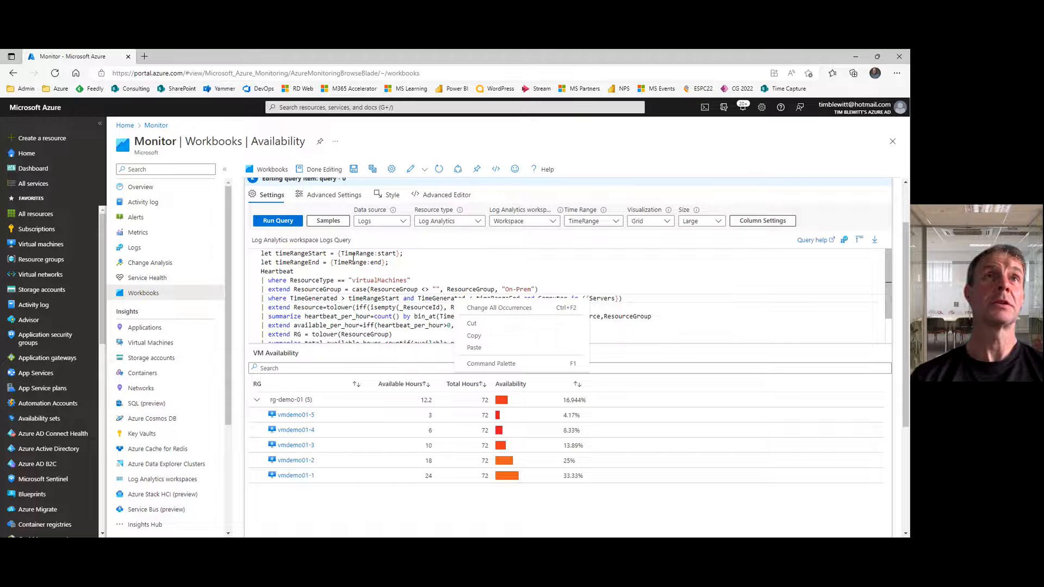
click(272, 171)
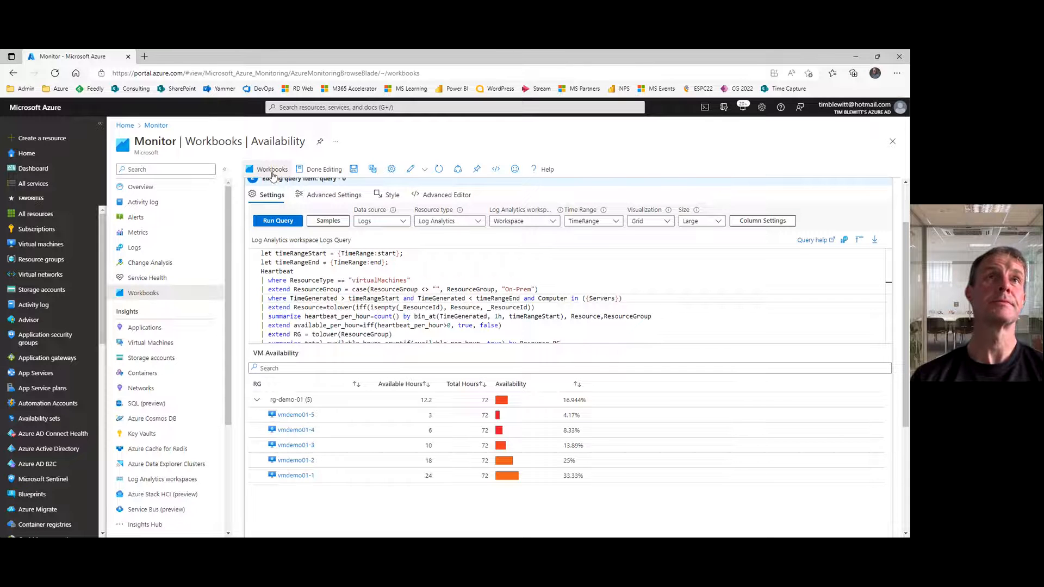
Step: Return to the workbooks gallery, create a new empty workbook and add a query item to it
click(273, 172)
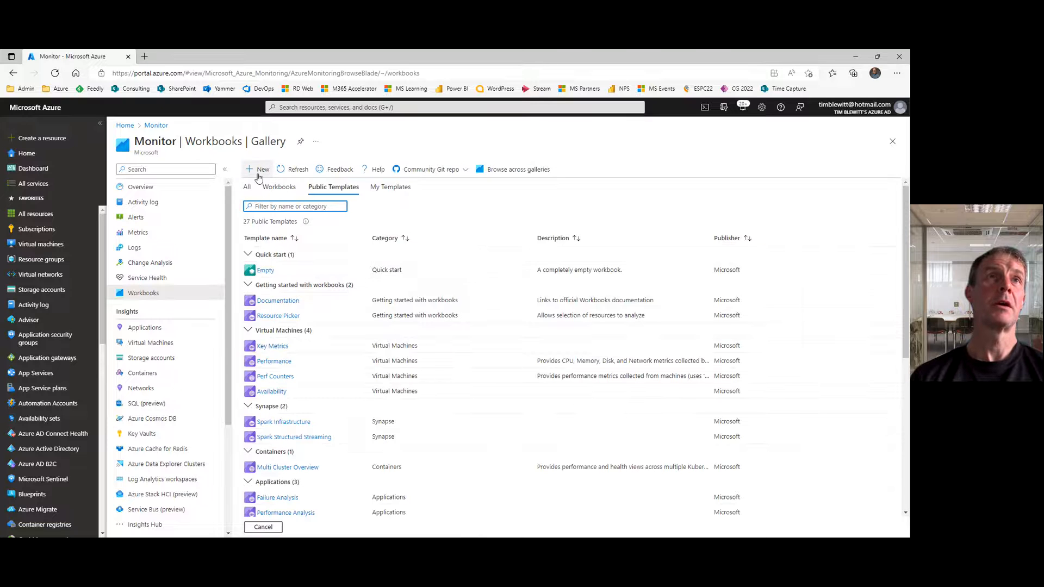
click(258, 172)
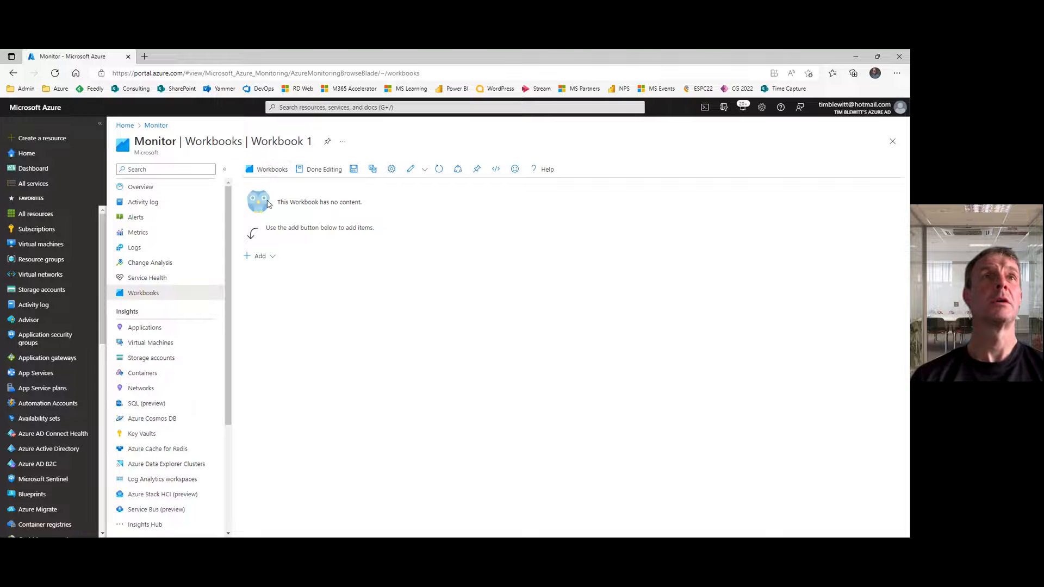
click(263, 258)
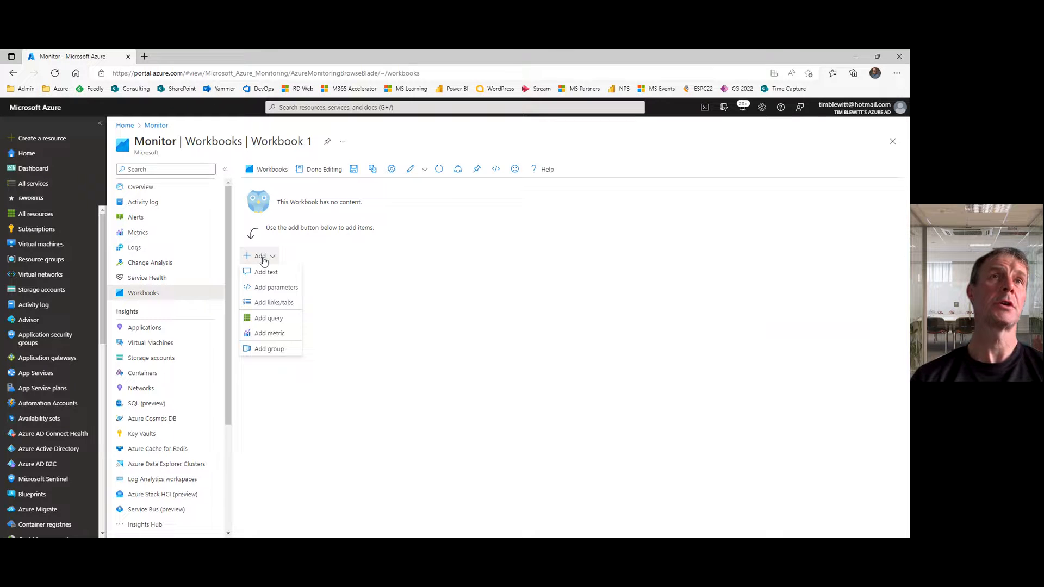
click(268, 318)
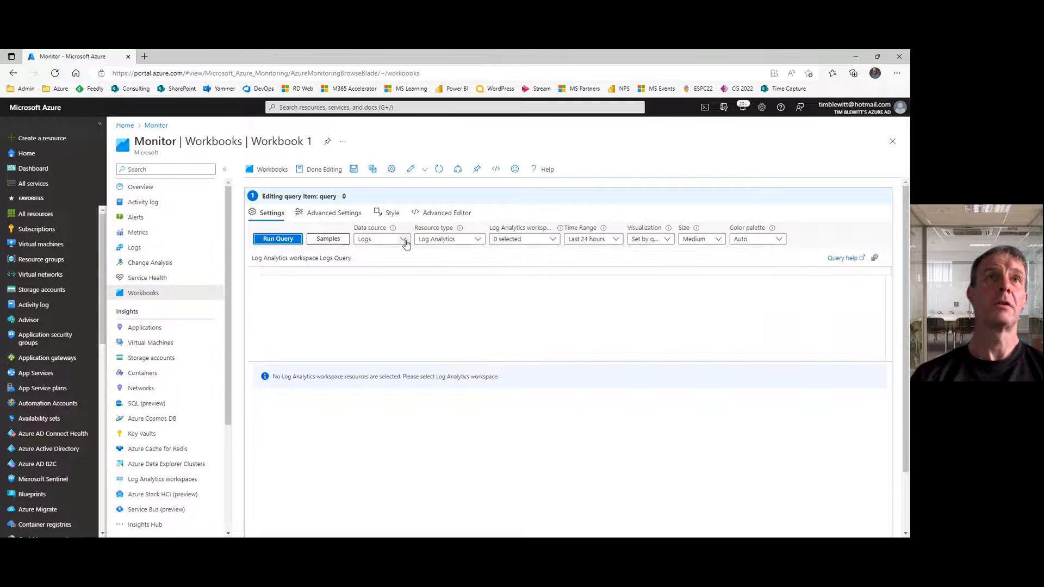
Step: Set the query's data source to Azure Resource Graph and its scope to use all Subscriptions
click(404, 240)
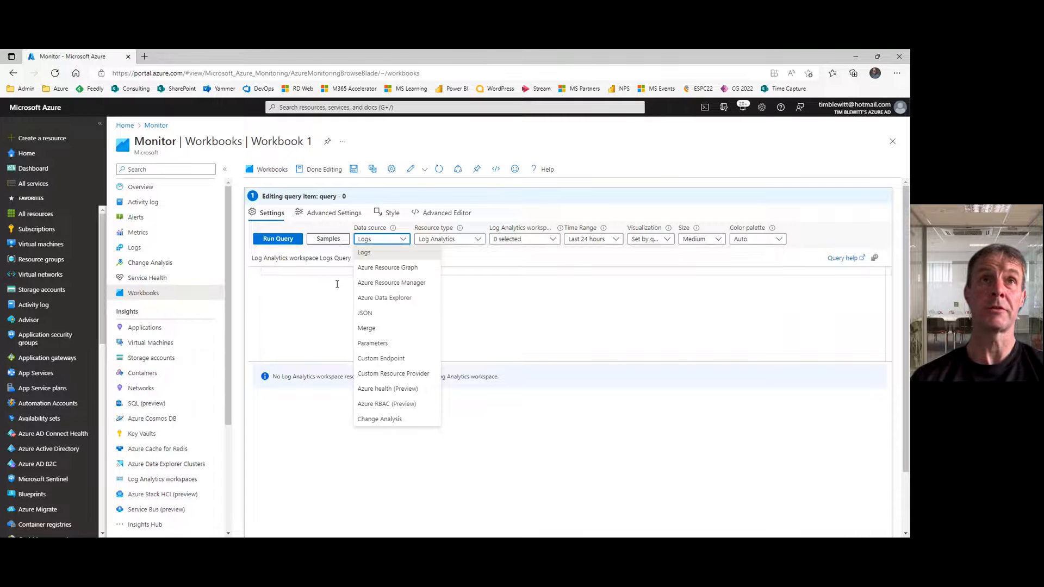
click(379, 268)
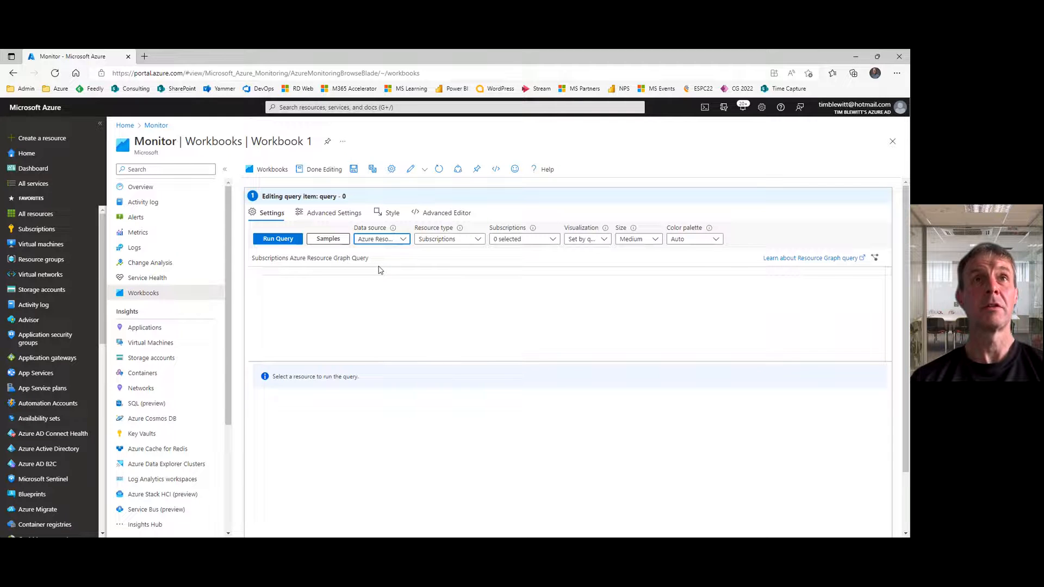
click(553, 243)
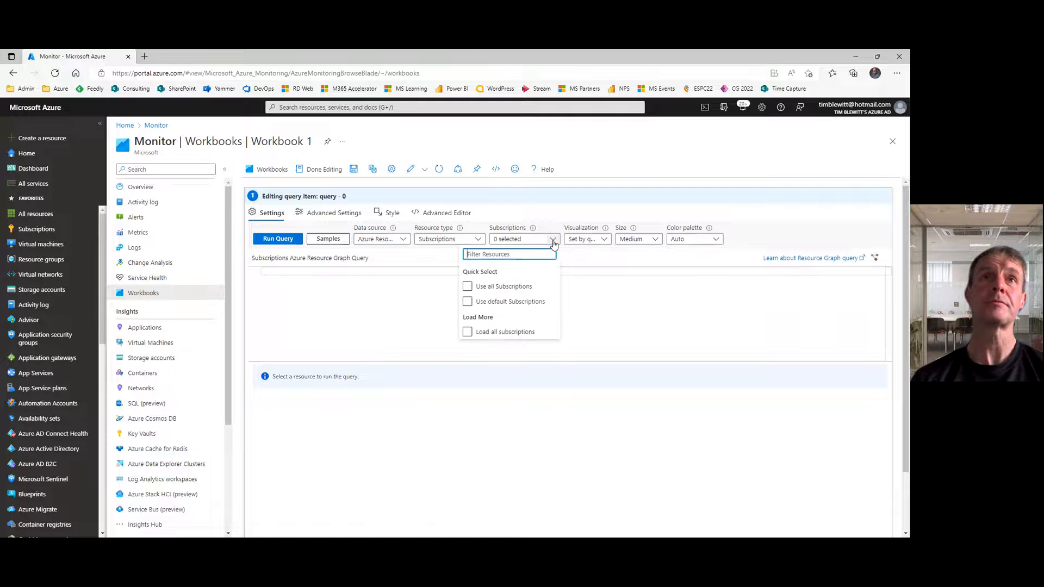
click(468, 286)
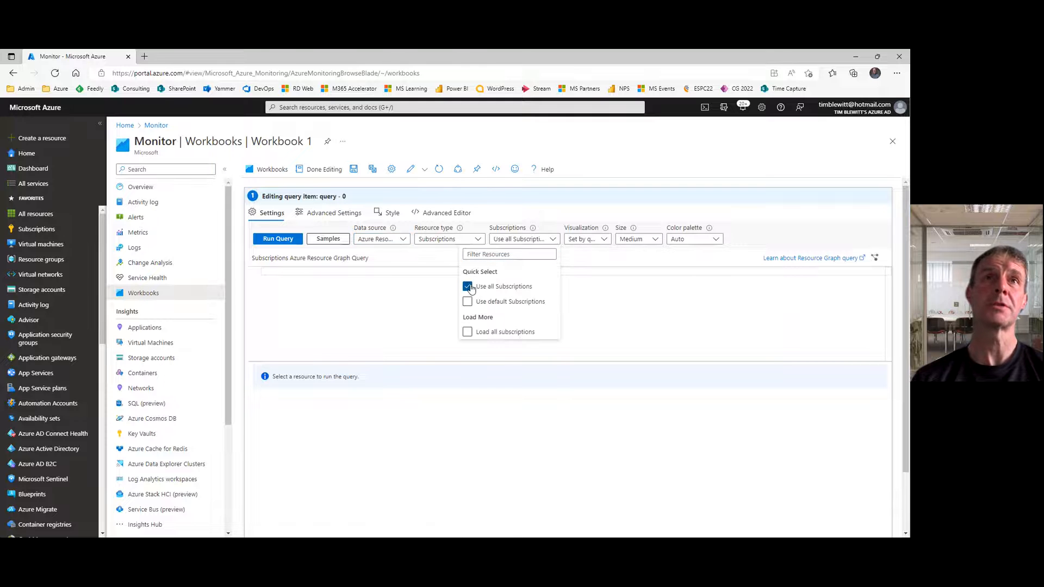
click(398, 285)
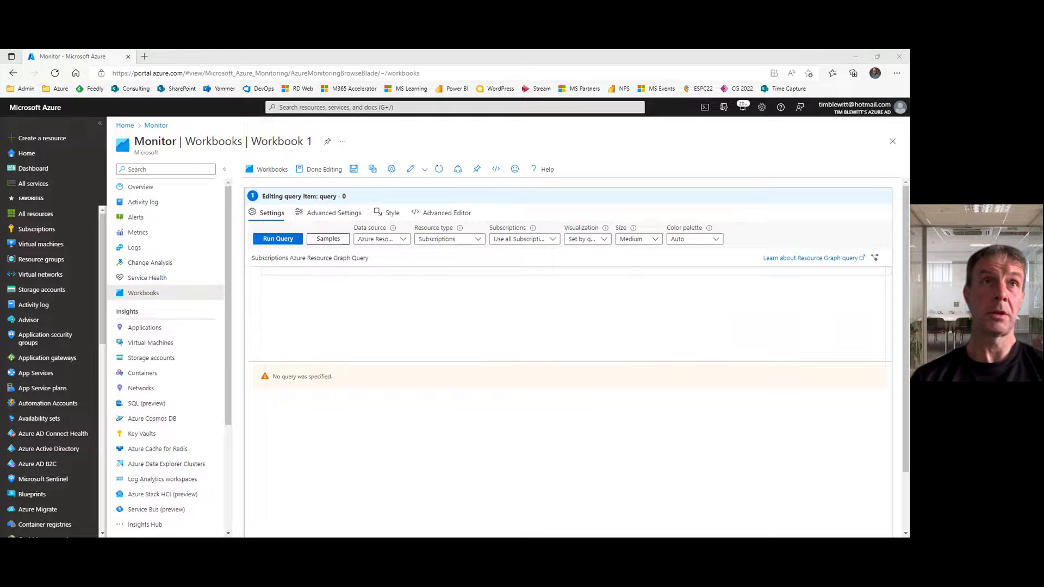
Step: Enter and run a Resources query on 'Microsoft.Compute/virtualMachines' projecting Computer = name and PowerHealth, "Active" for 'PowerState/running', otherwise "Inactive"
click(313, 306)
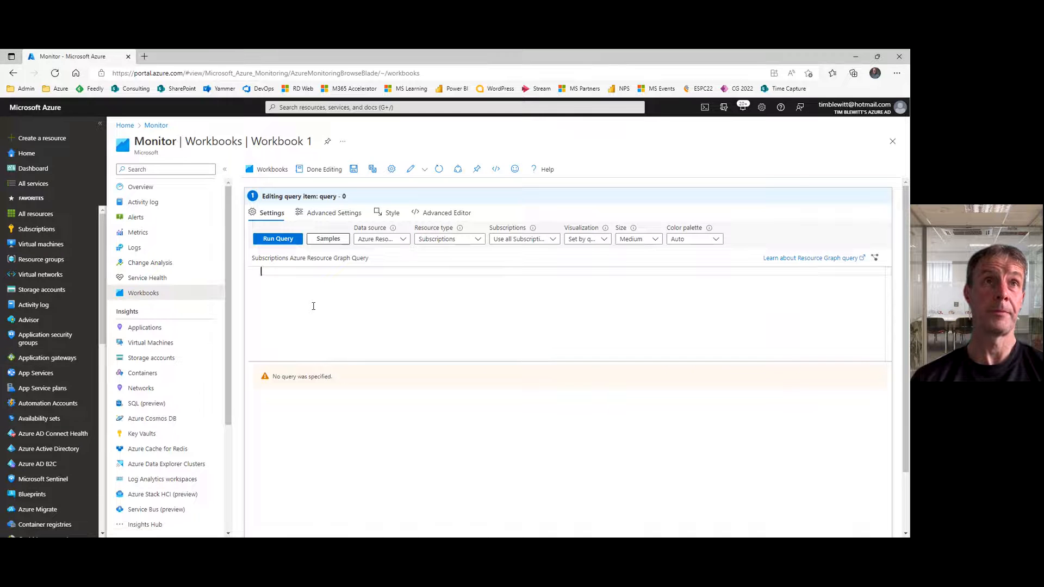
text(Resources | where type =~ 'Microsoft.Compute/virtualMachines' | extend State = properties.extended.instanceView.powerState.code | extend PowerHealth = iff((State == 'PowerState/running'), "Active", "Inactive") | project Computer = name, PowerHealth)
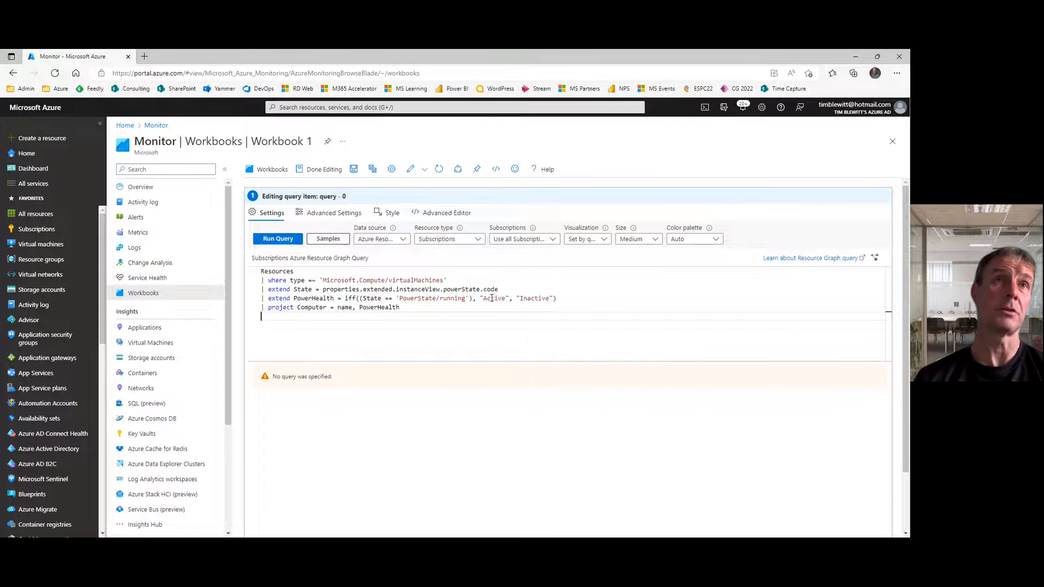
click(279, 239)
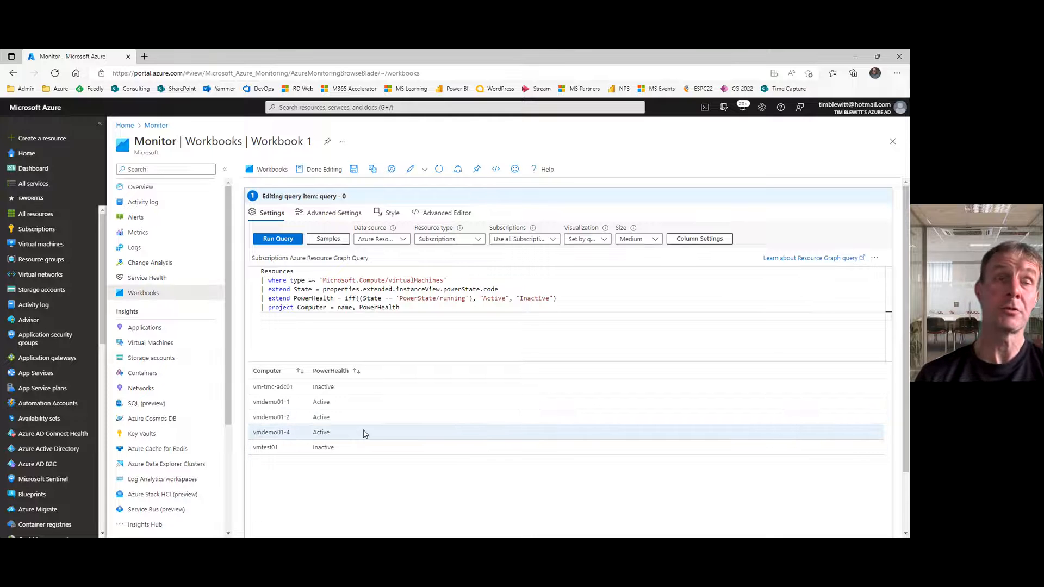
Step: Name the query step PowerHealth in its advanced settings and finish editing it
click(329, 218)
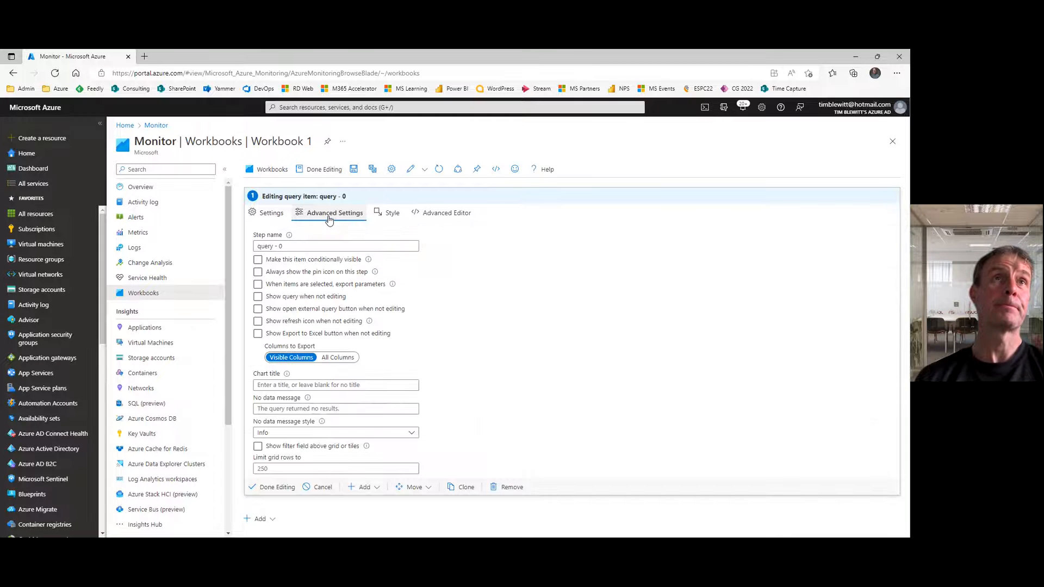
triple_click(304, 246)
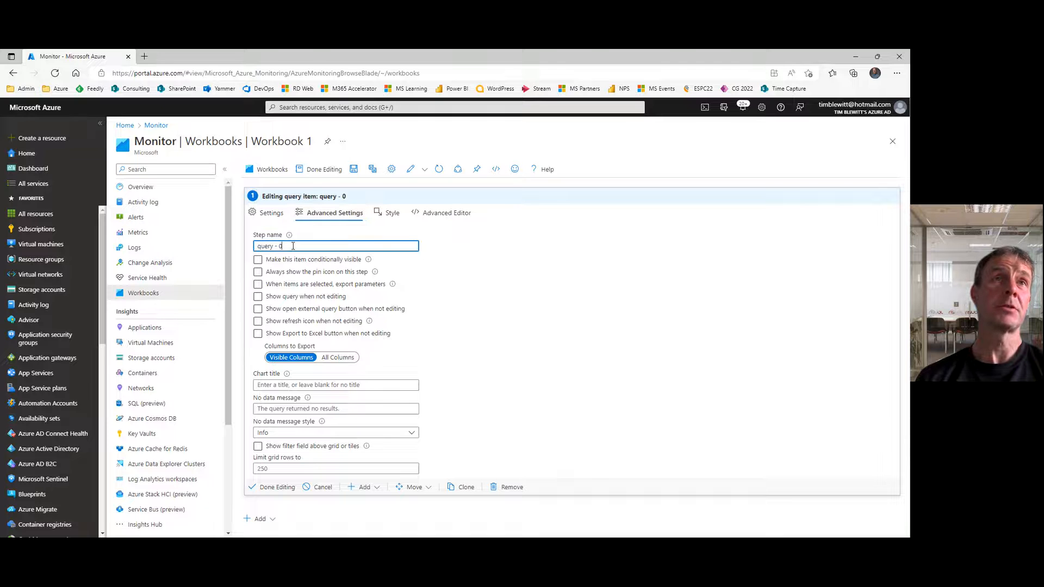
text(Po)
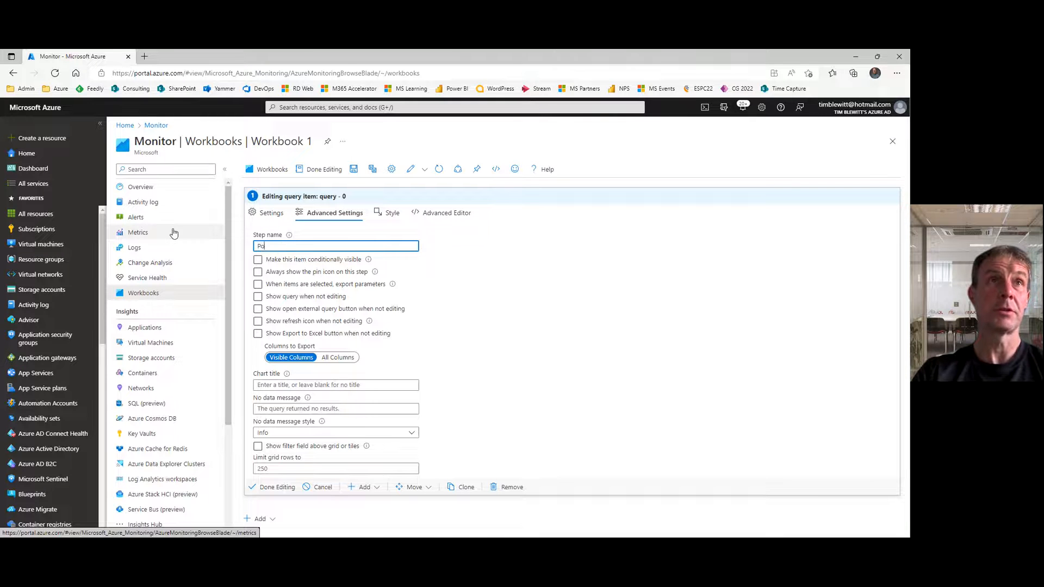
text(werHealth)
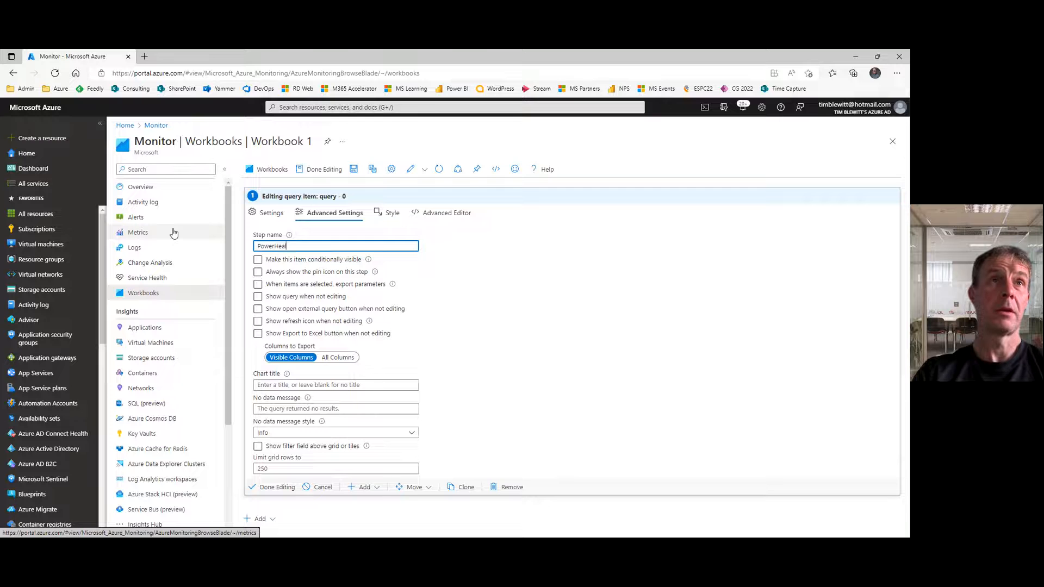
click(269, 490)
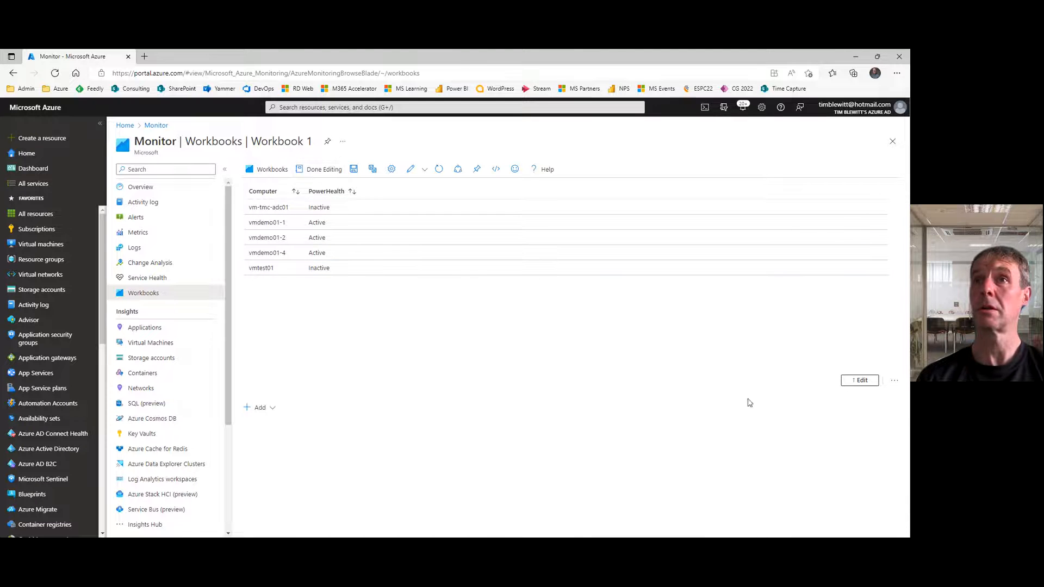
Step: Reopen the PowerHealth query item for editing and set its result size to Tiny
click(859, 381)
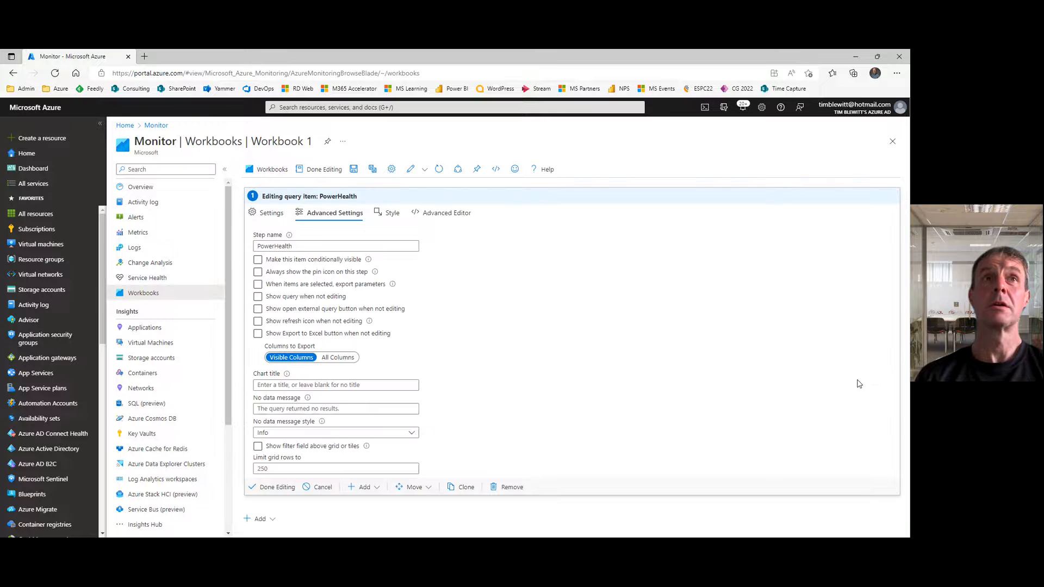
click(272, 213)
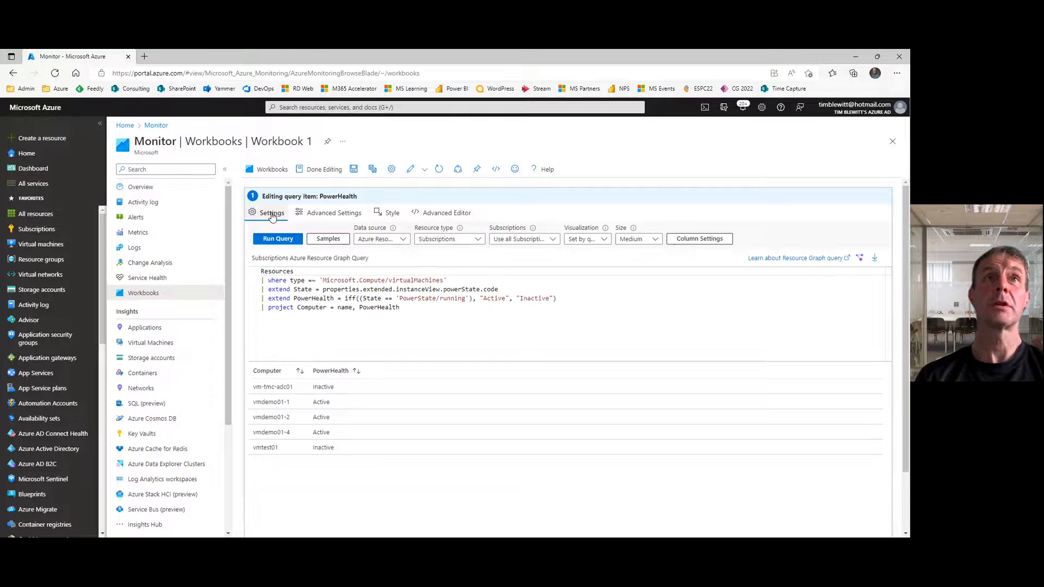
click(656, 240)
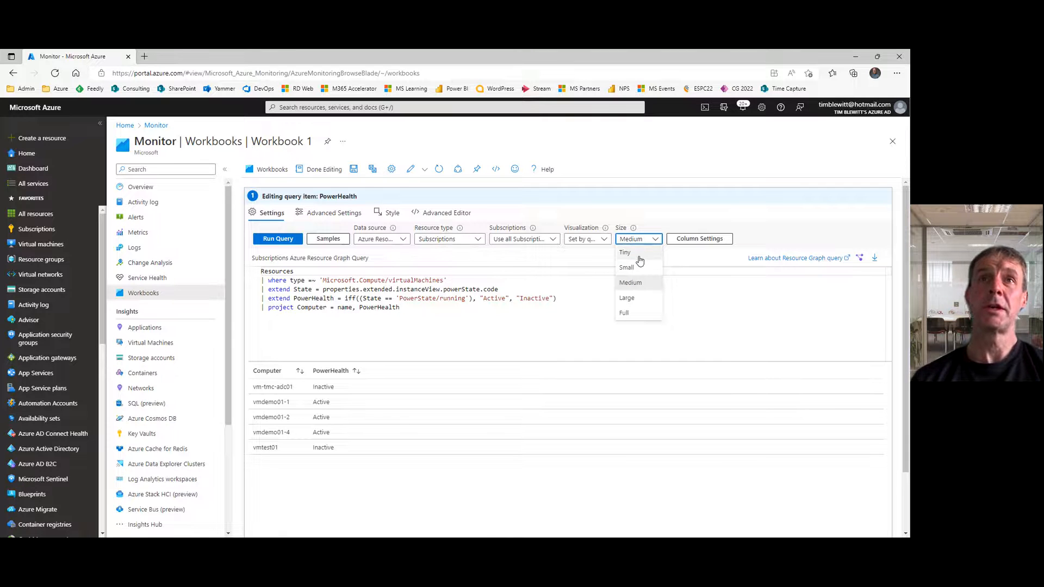
click(639, 255)
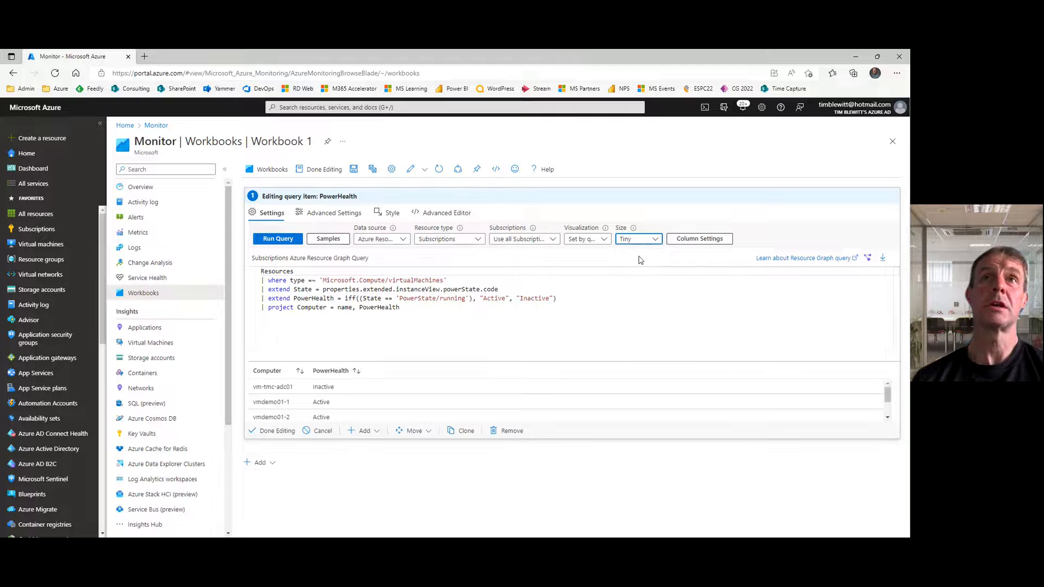
click(553, 240)
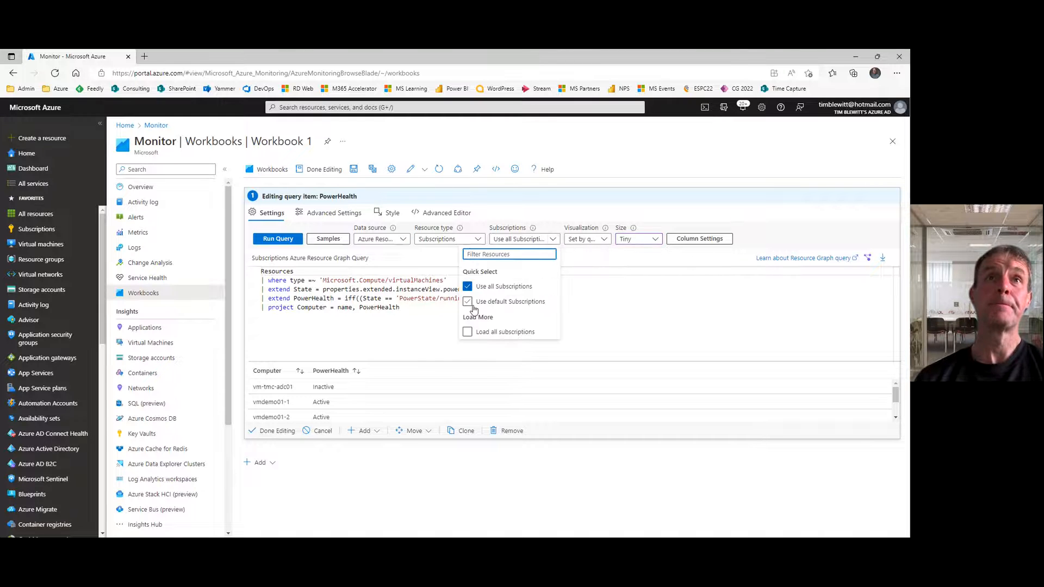
click(467, 331)
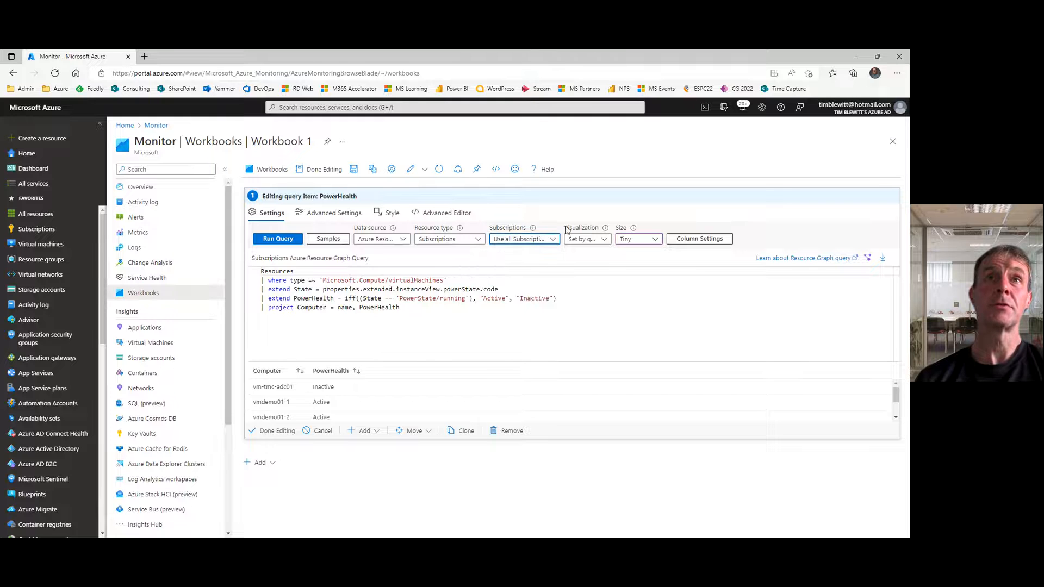
Step: Limit the PowerHealth query's scope to the Azure Landing Zone subscription and finish editing the item
click(552, 240)
click(417, 347)
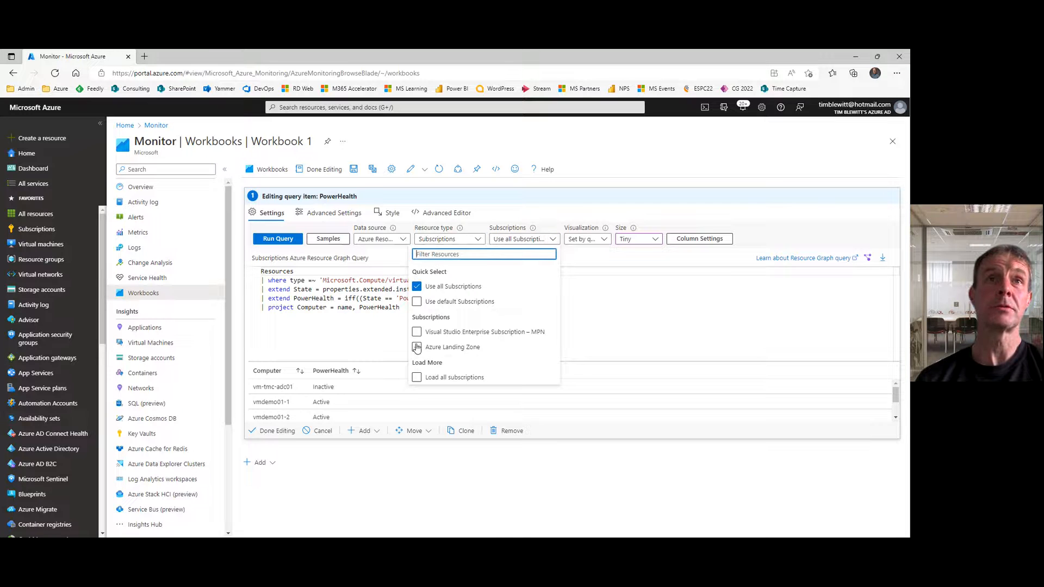
click(613, 158)
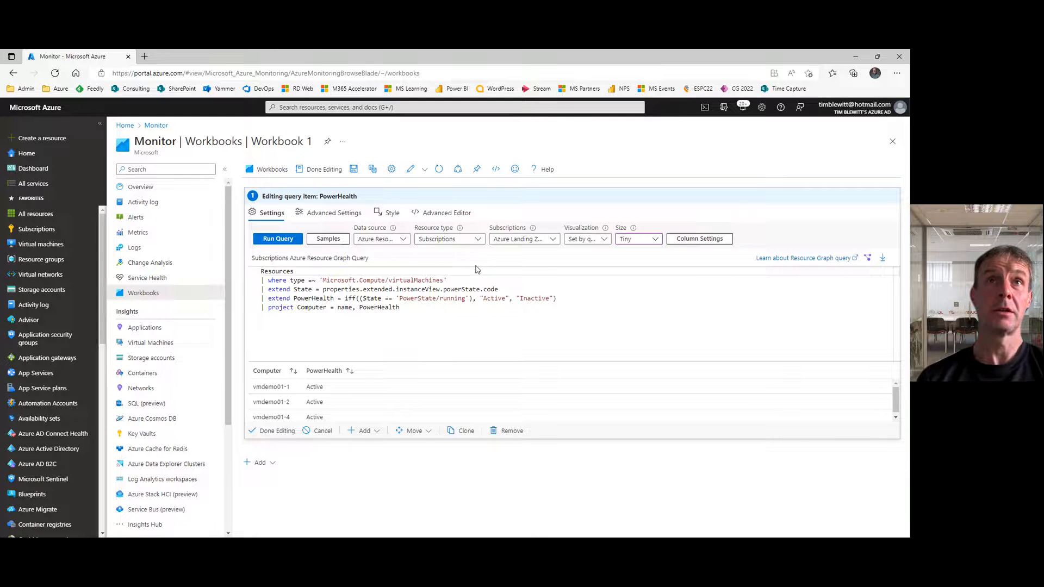
click(273, 432)
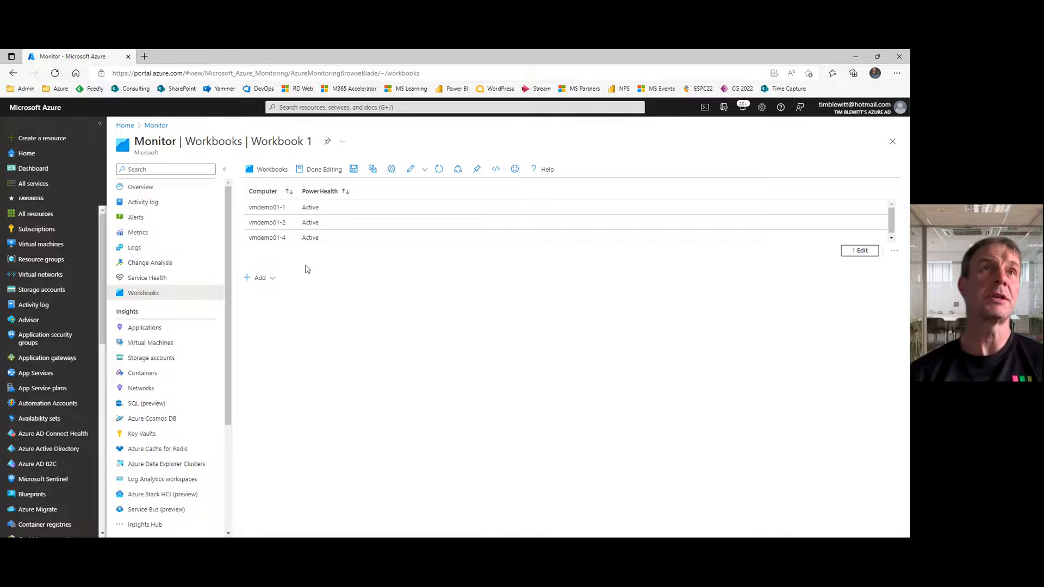
Step: Add a query item with a Heartbeat query projecting Computer and HeartbeatHealth, "Inactive" if LastHeartbeat < ago(5m), otherwise "Active", ordered by Computer asc
click(259, 279)
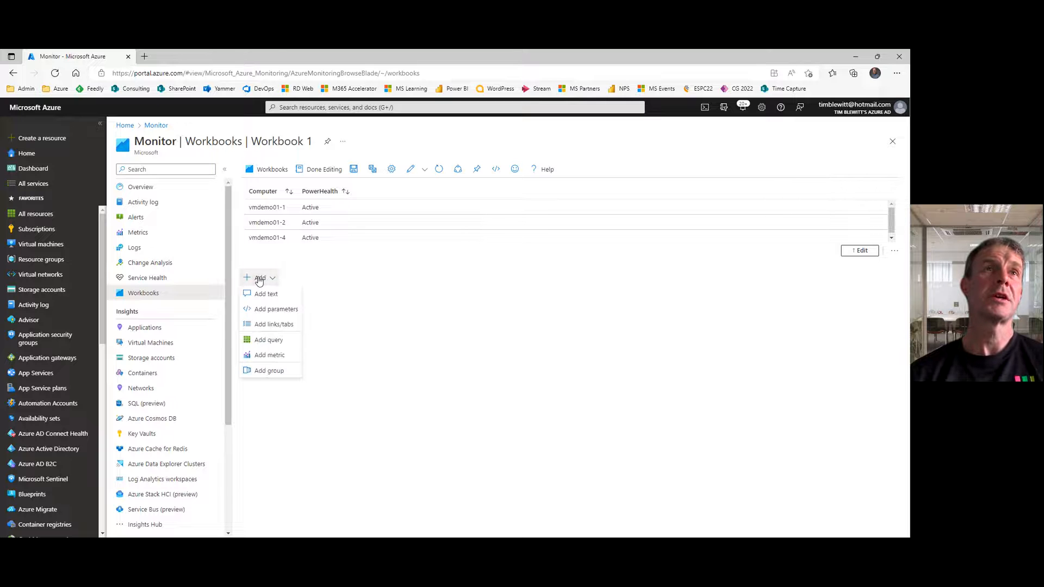
click(270, 340)
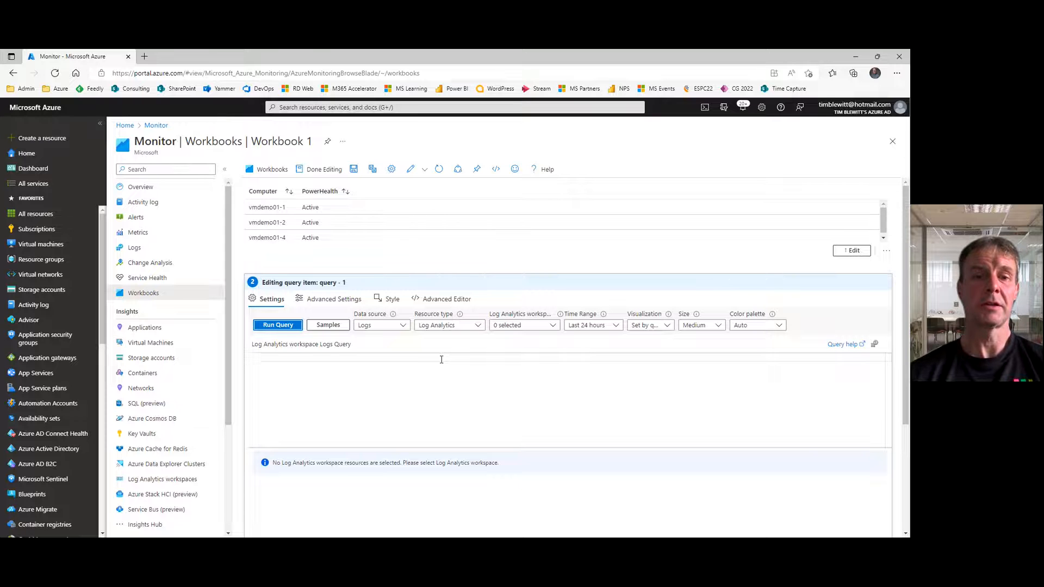
click(341, 359)
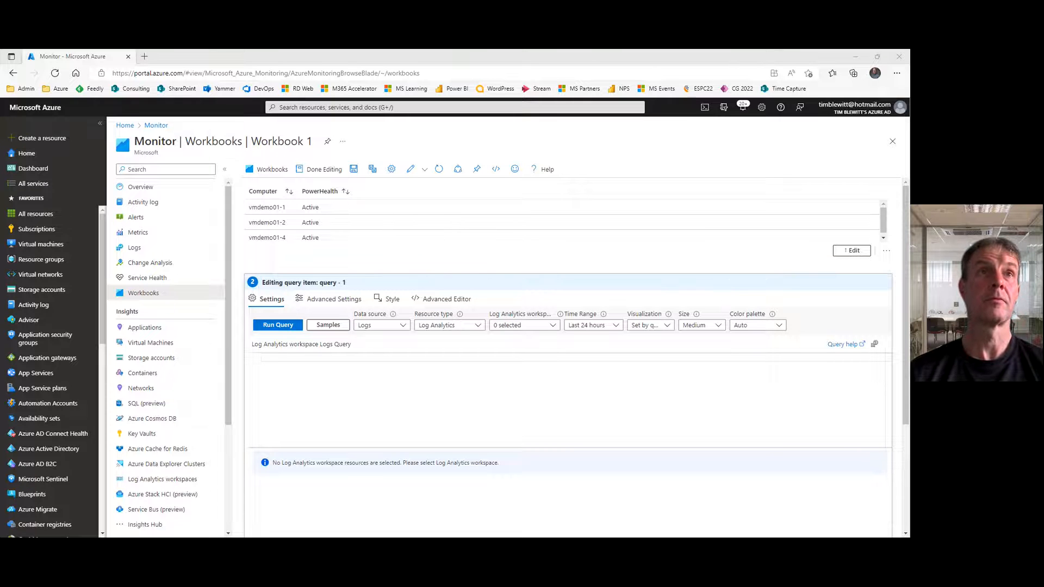
click(361, 389)
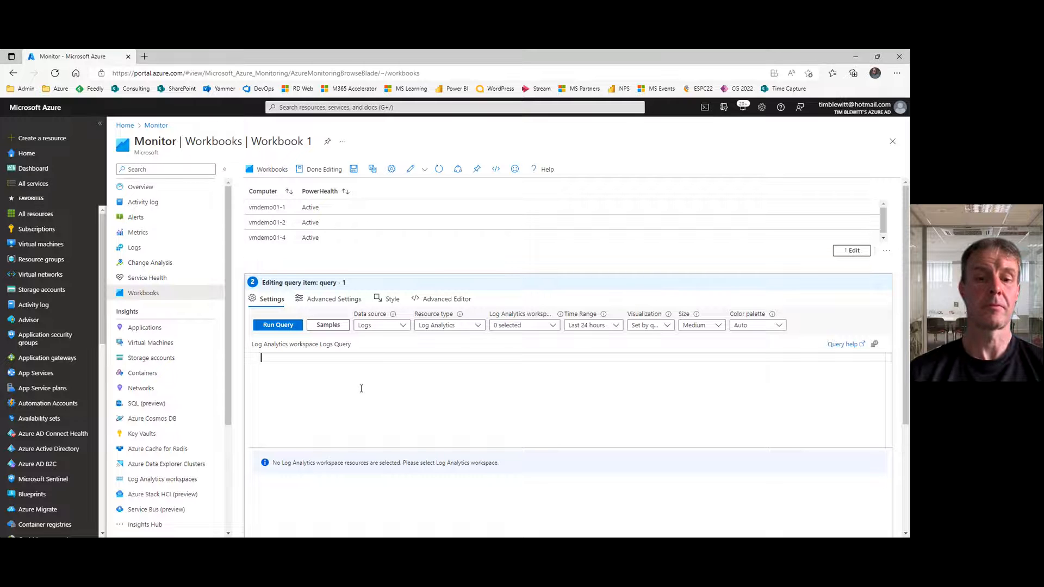
text(Heartbeat | summarize LastHeartbeat = max(TimeGenerated) by Computer | extend HeartbeatHealth = iff((LastHeartbeat < ago(5m)), "Inactive", "Active") | project Computer, HeartbeatHealth | order by Computer asc)
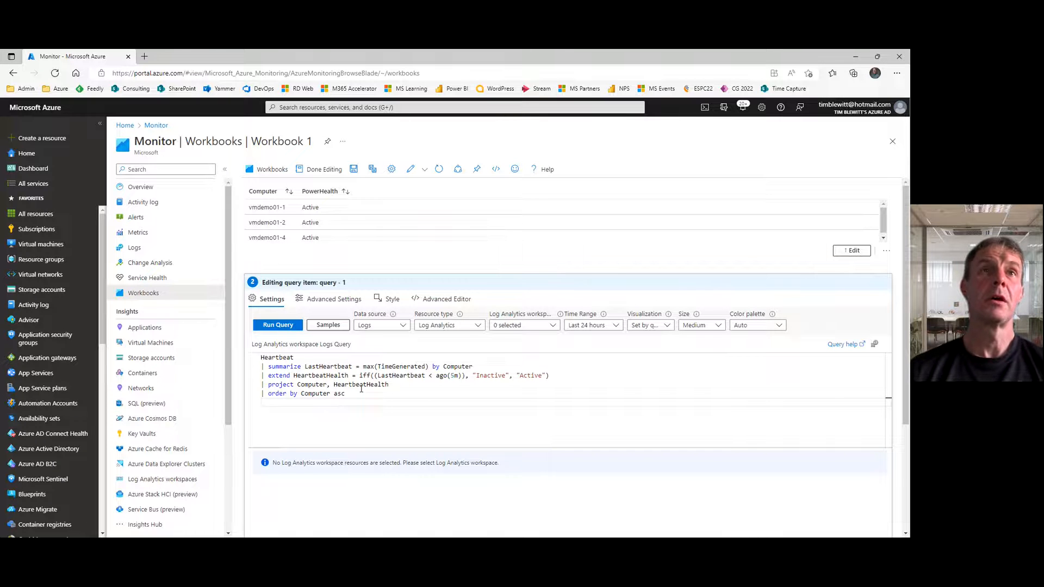
Step: Set the Heartbeat query's Log Analytics workspace to log-demo-01 and run the query
click(555, 328)
click(478, 404)
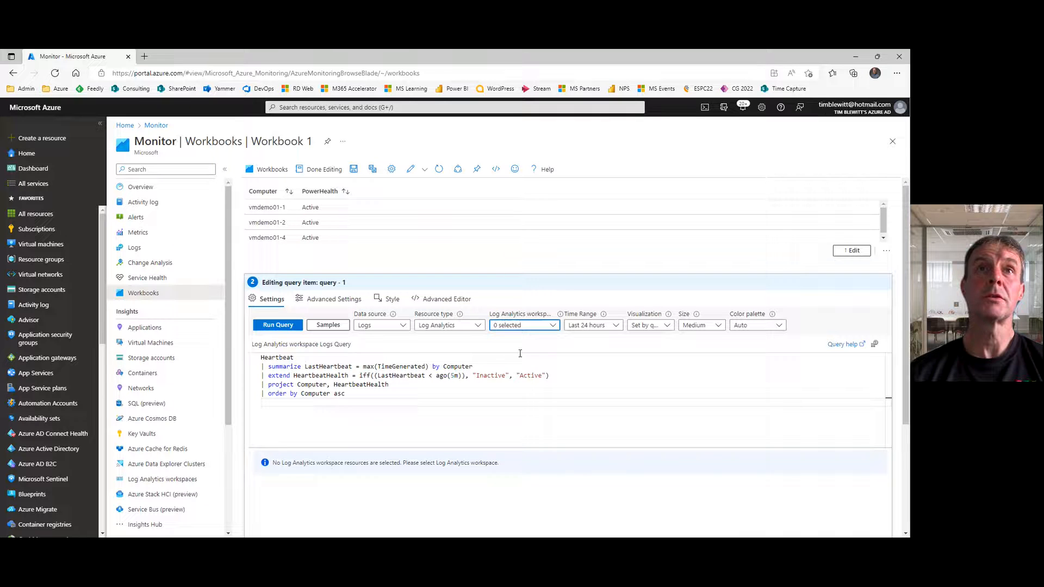
click(553, 328)
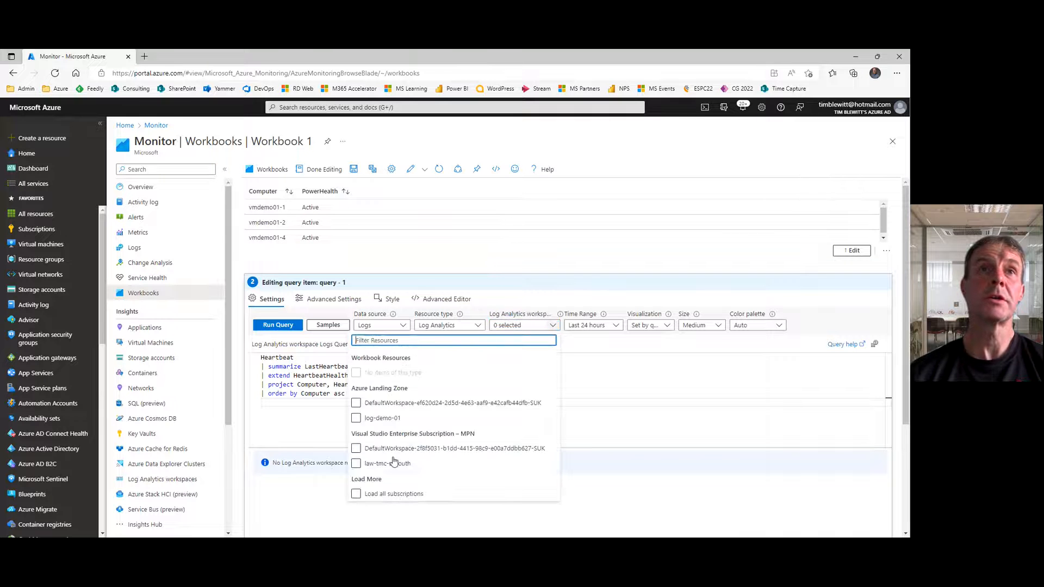
click(356, 418)
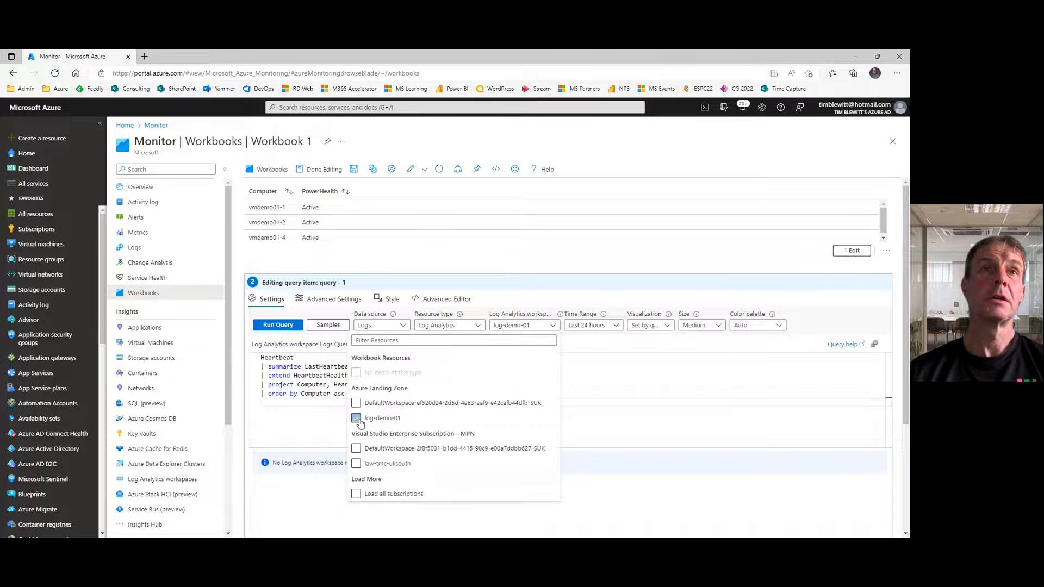
click(626, 430)
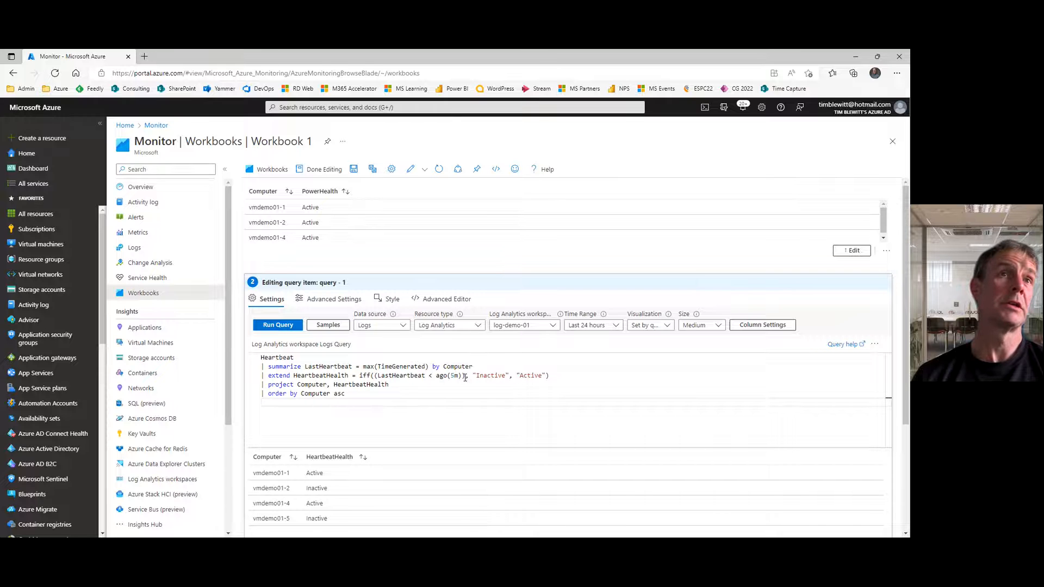
click(280, 326)
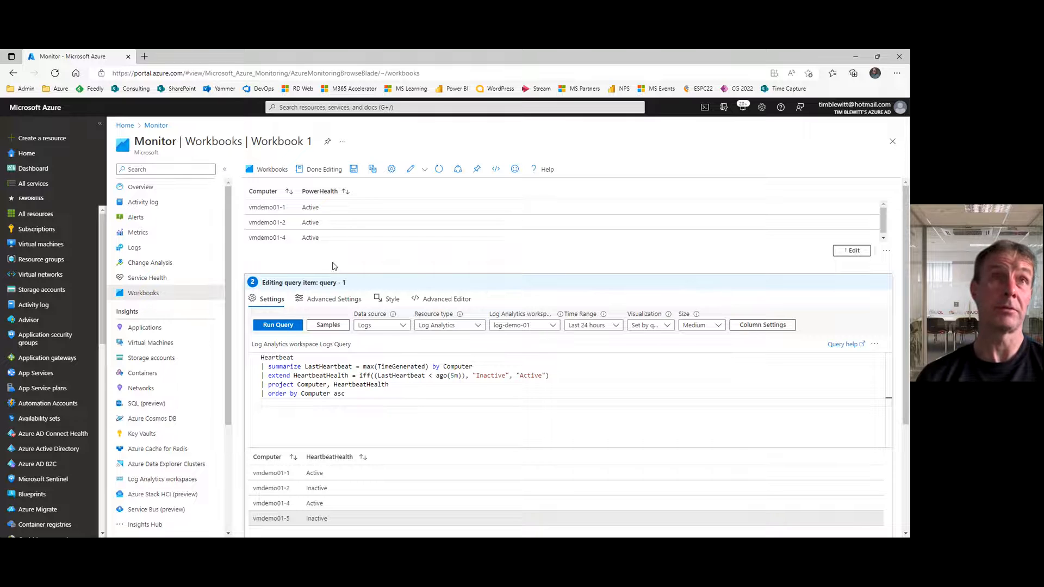
Step: Name the Heartbeat query step HeartbeatHealth in its advanced settings and finish editing it
click(330, 300)
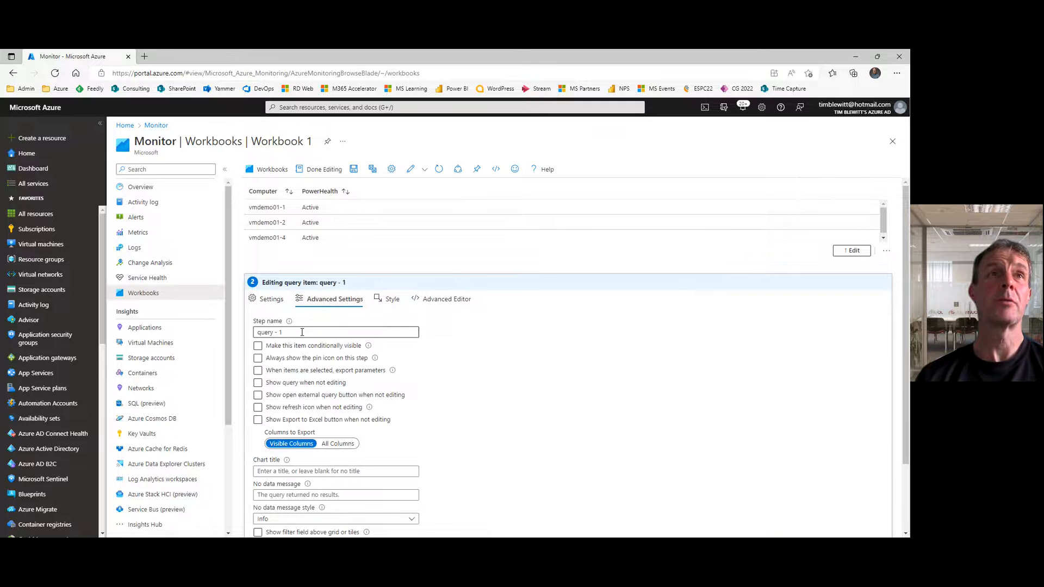
text(Hea)
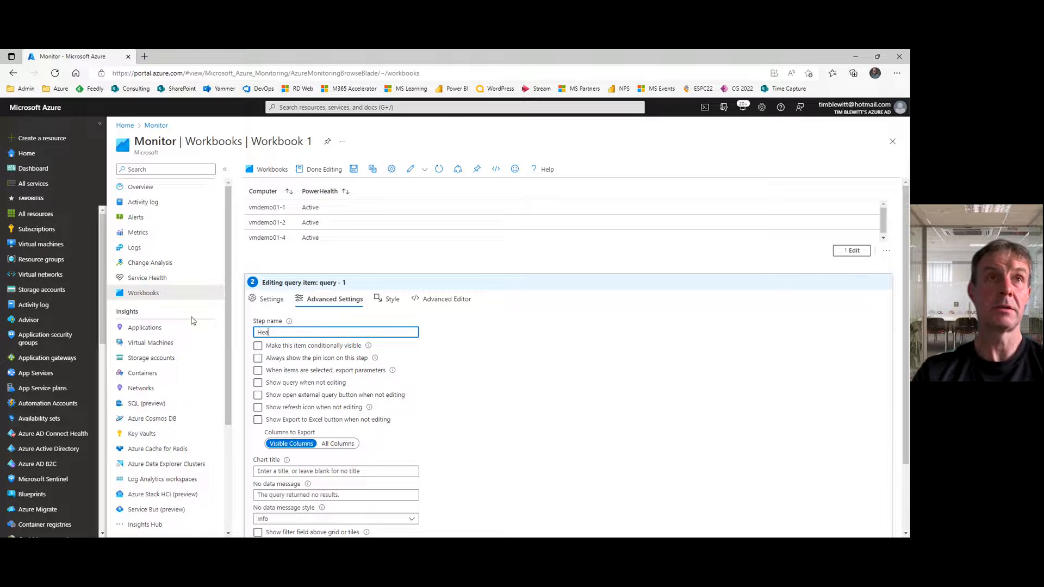
text(rtbeatHeal)
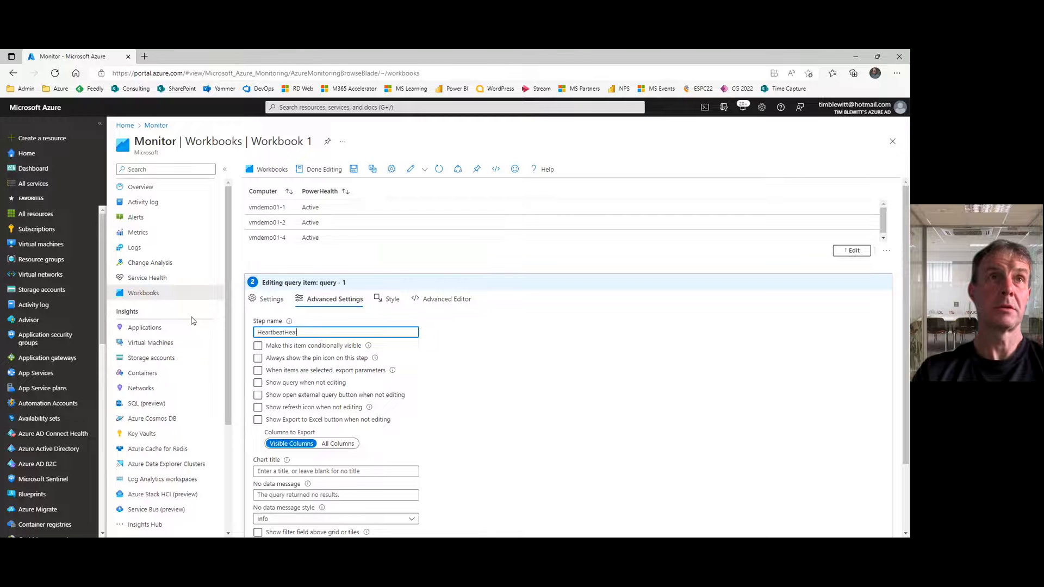
text(th)
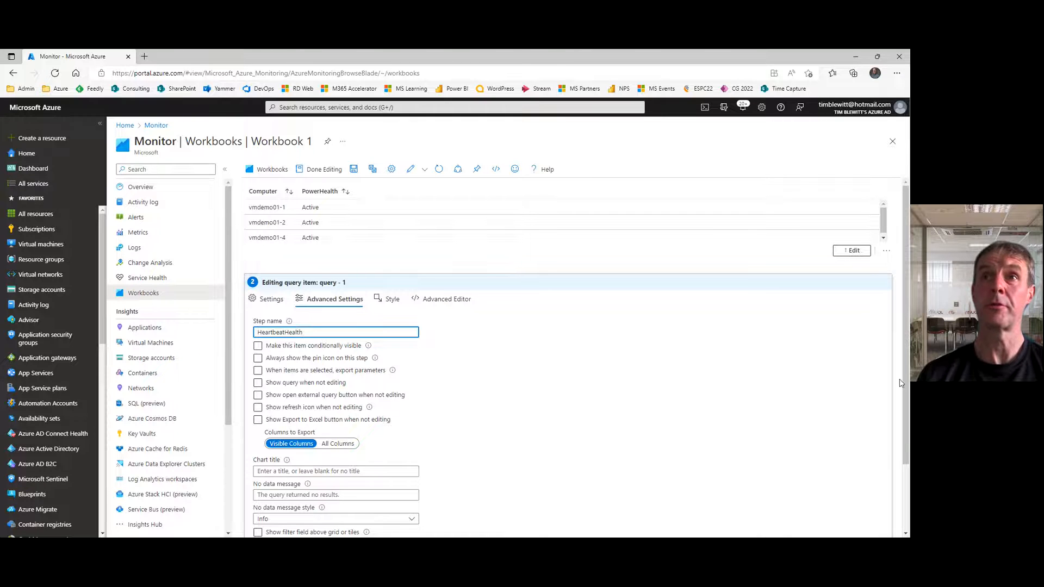
scroll(905, 327, down, 2)
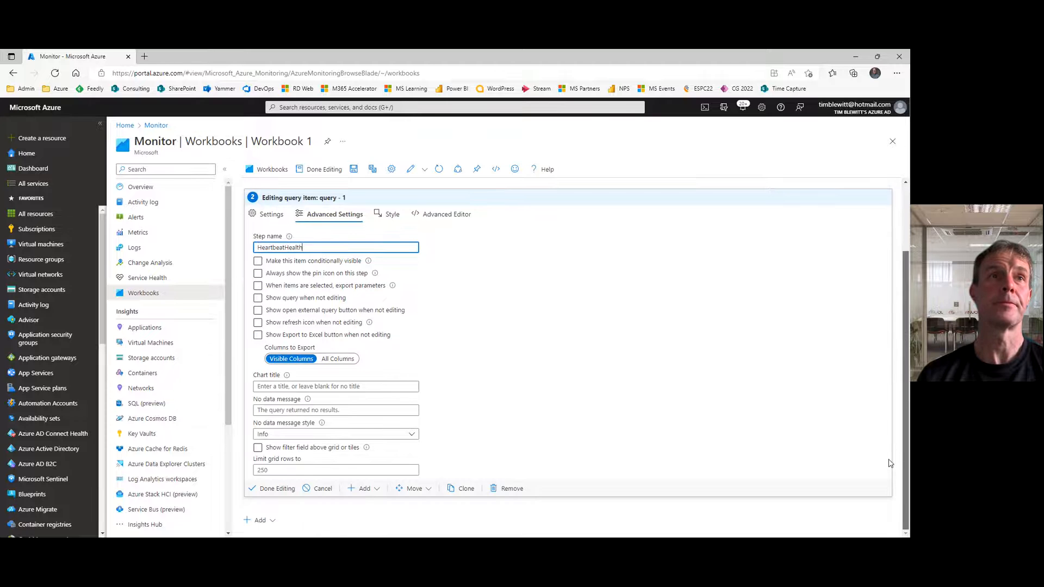
click(270, 489)
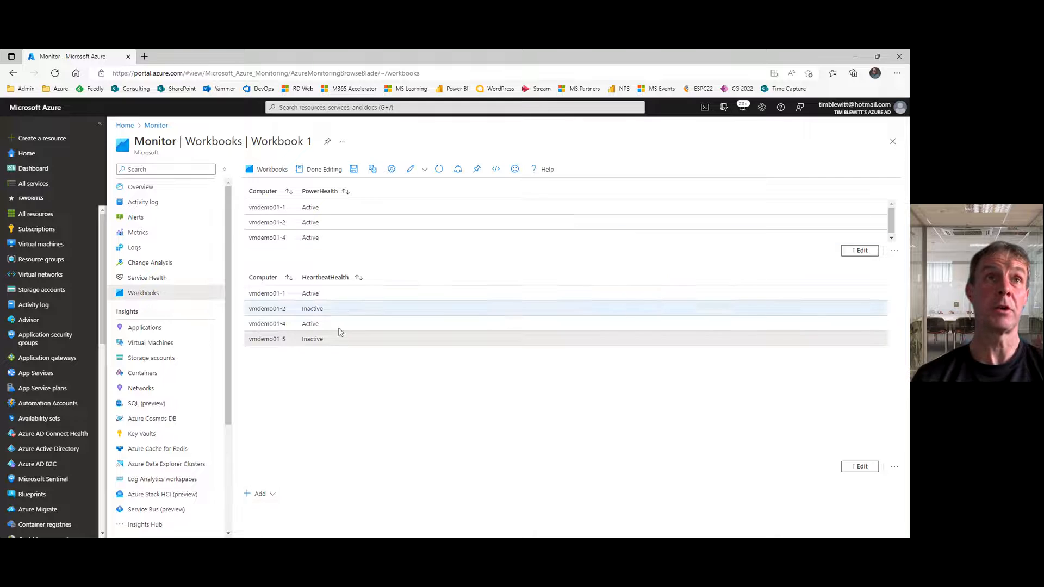
Step: Add a third query item below HeartbeatHealth with Merge as its data source and its size set to Tiny
click(261, 495)
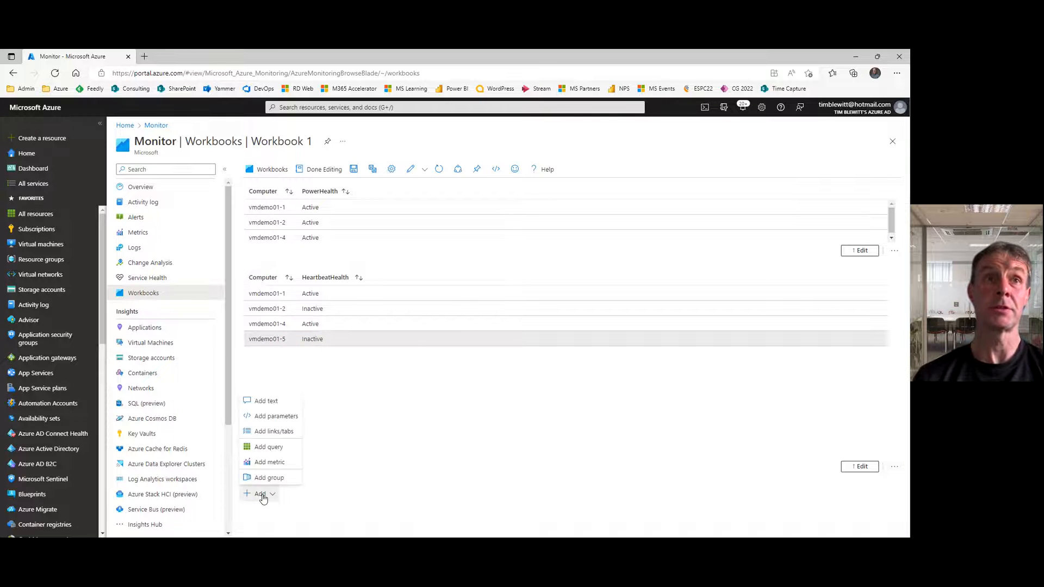
click(271, 448)
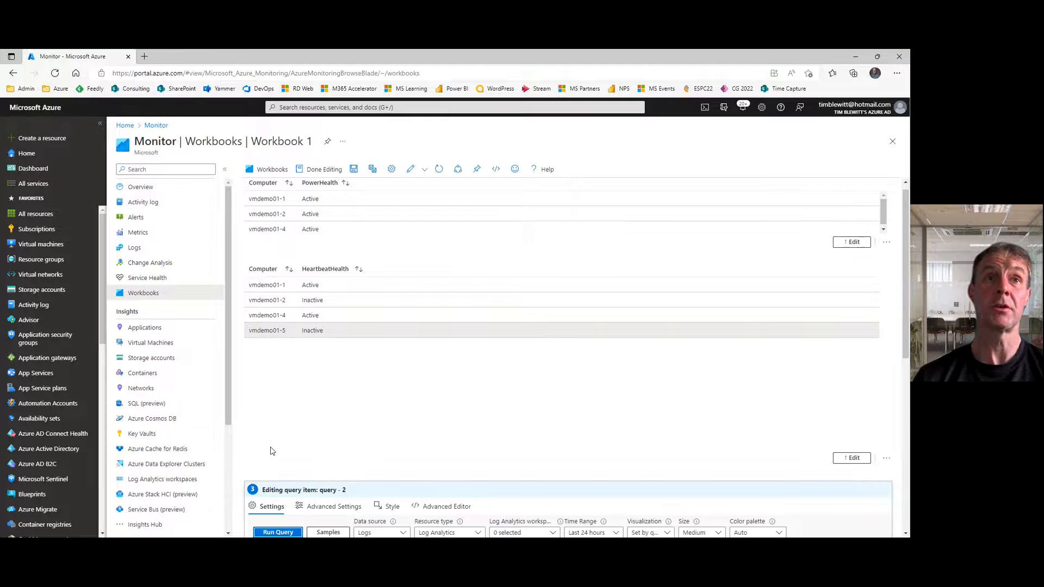
scroll(906, 442, down, 5)
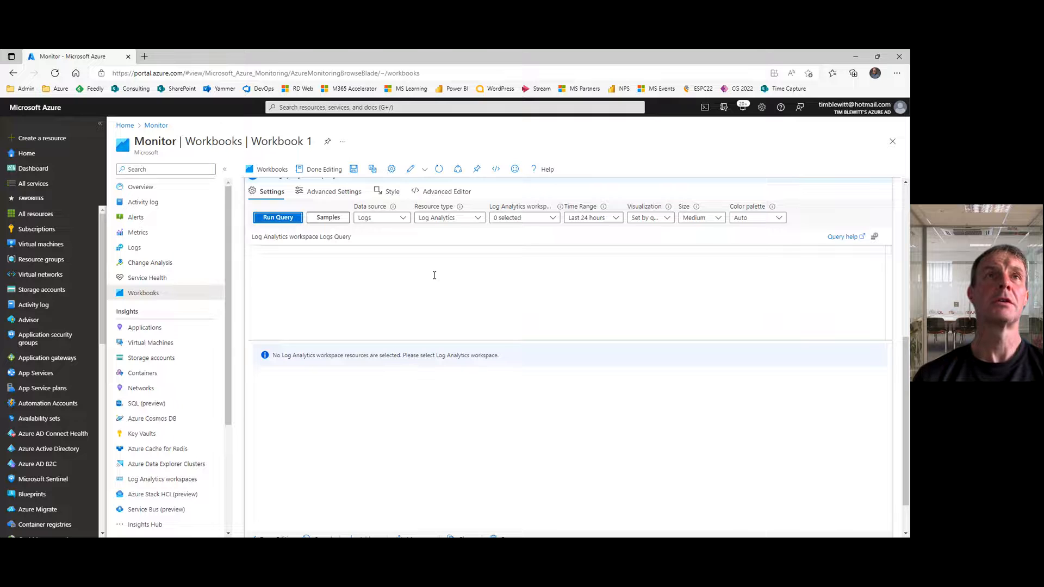
click(403, 219)
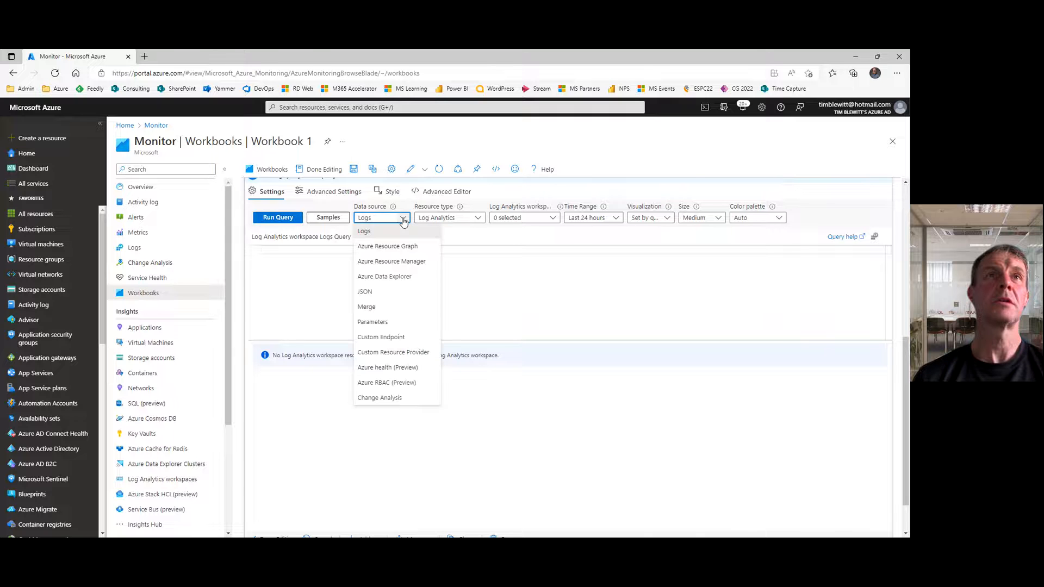
click(368, 307)
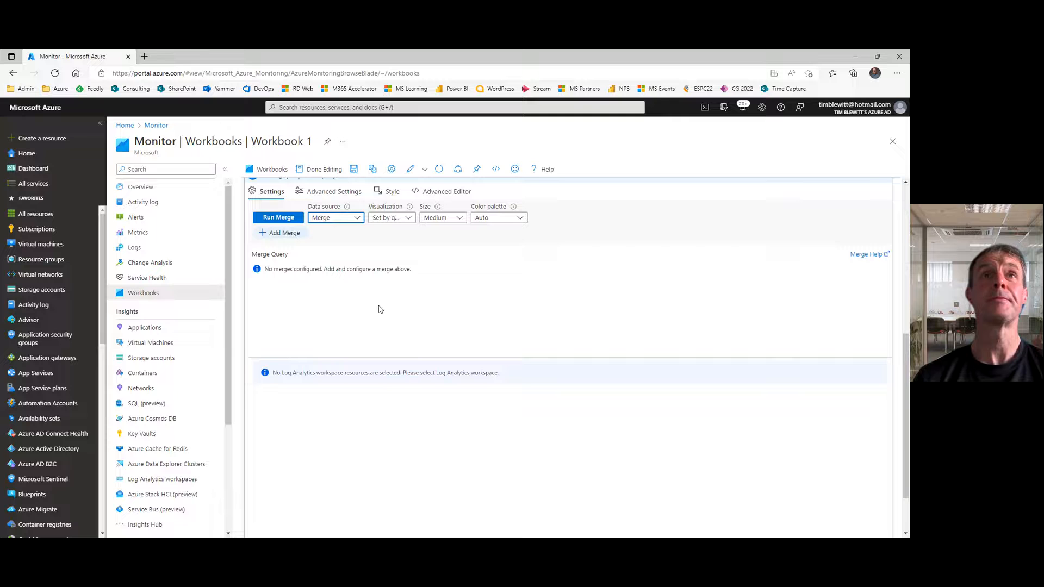
click(457, 218)
click(429, 231)
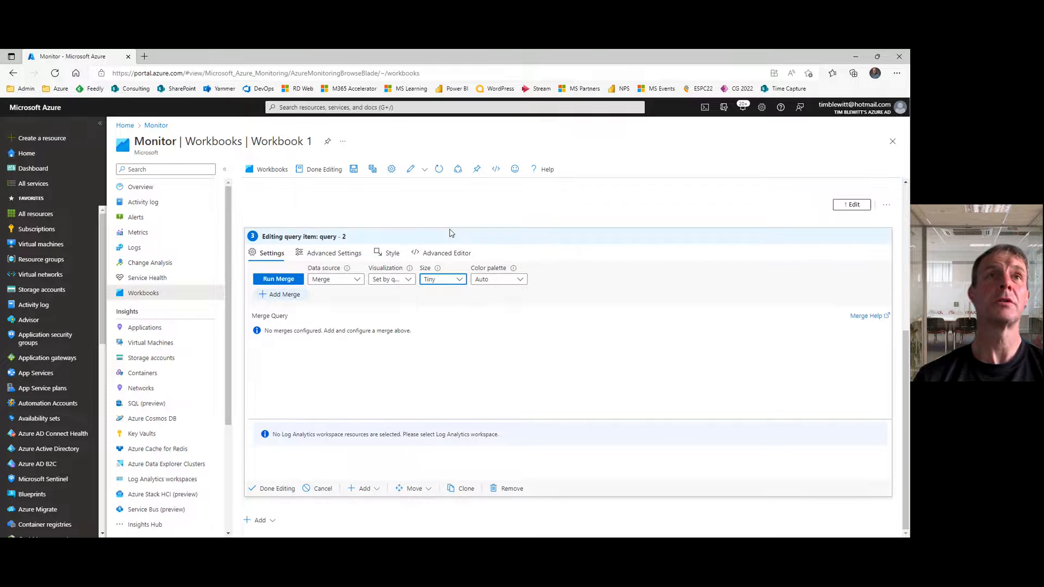
Step: Add a Full inner join merge with the PowerHealth table and its Computer column as the left side
click(288, 297)
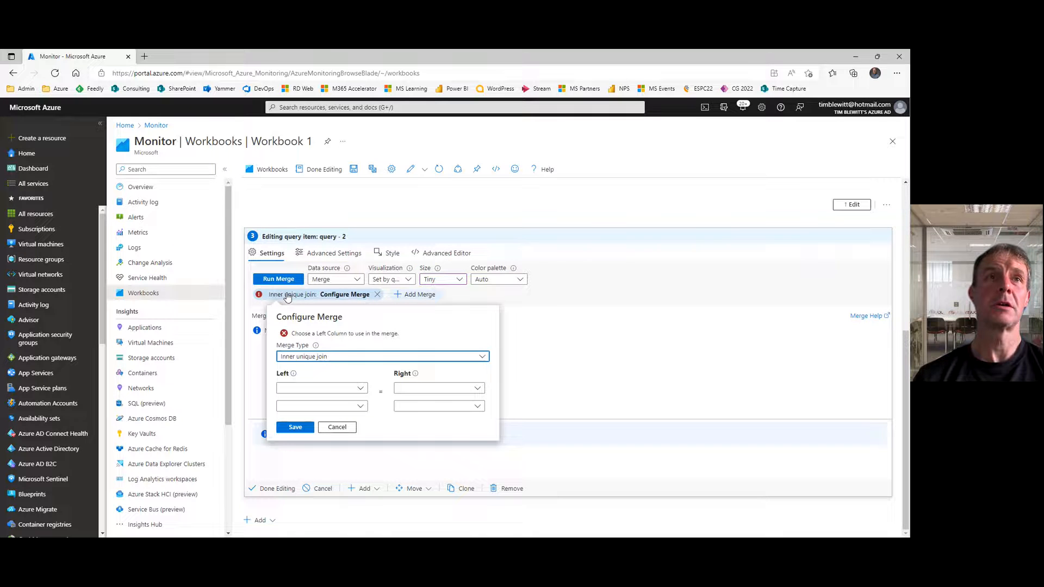
click(332, 359)
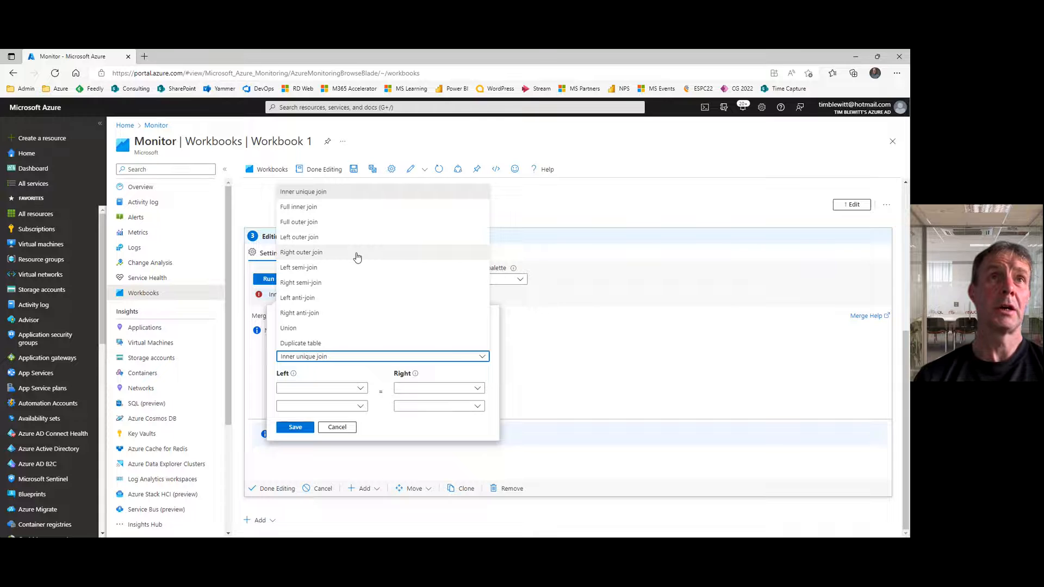
click(330, 209)
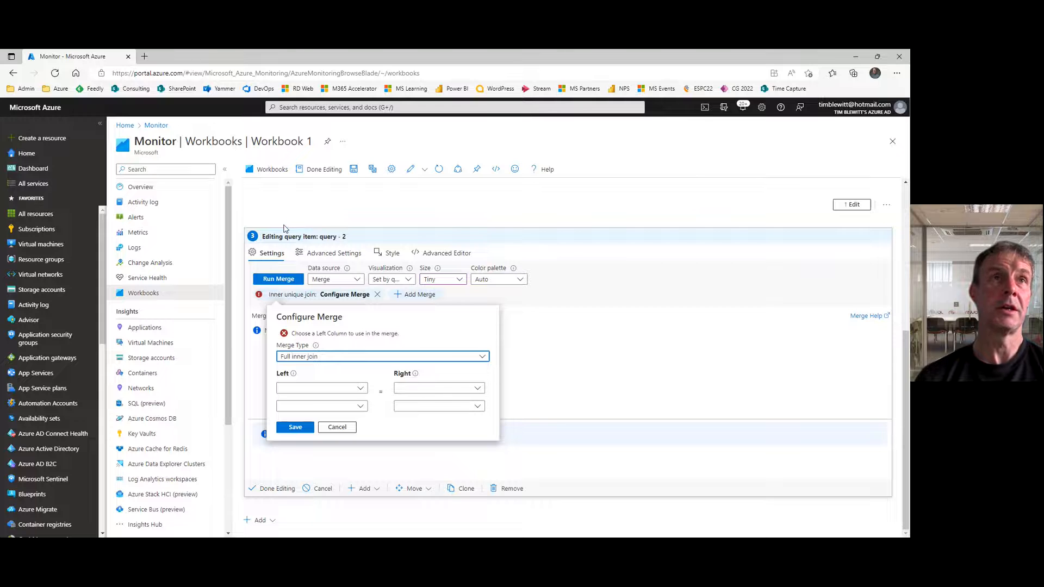
click(359, 390)
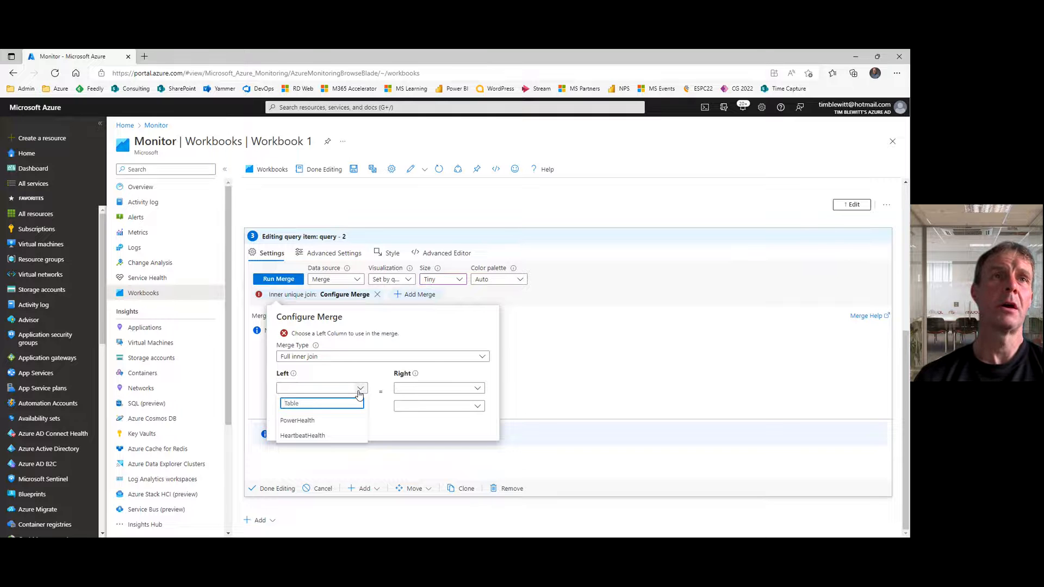
click(305, 422)
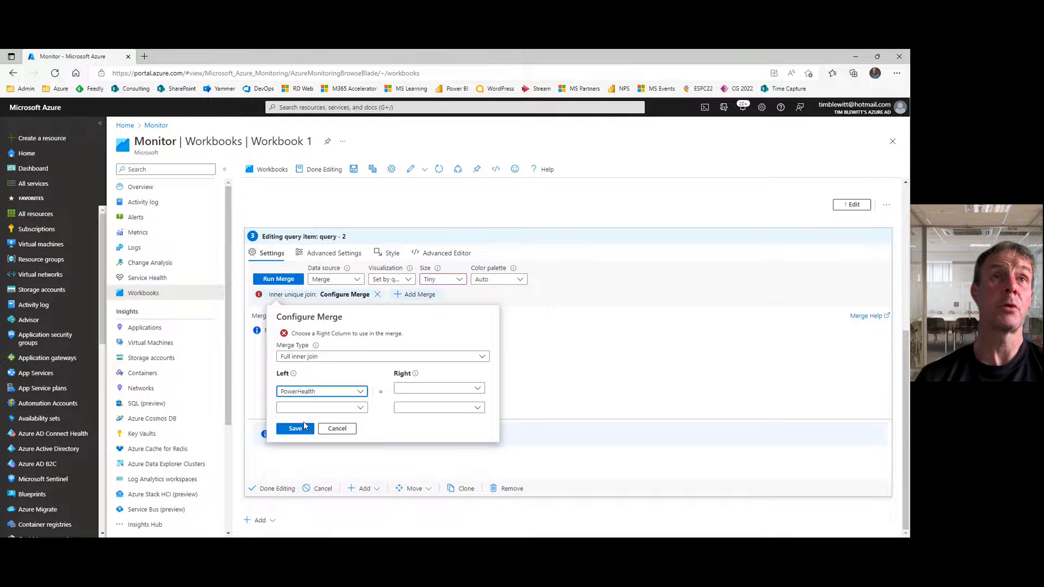
click(361, 412)
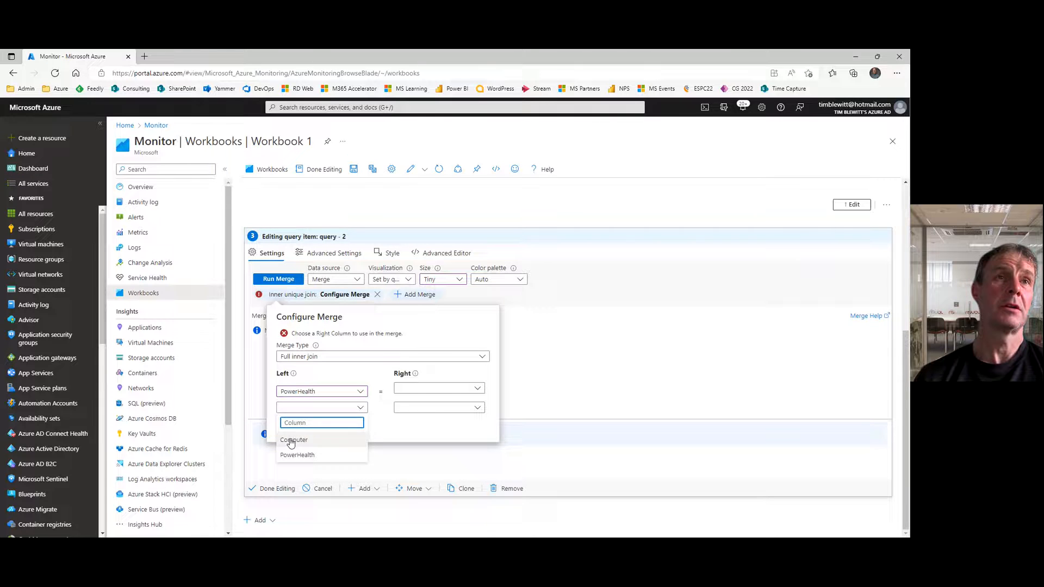
click(321, 438)
Step: Set the merge's right side to the HeartbeatHealth table and its Computer column
click(433, 390)
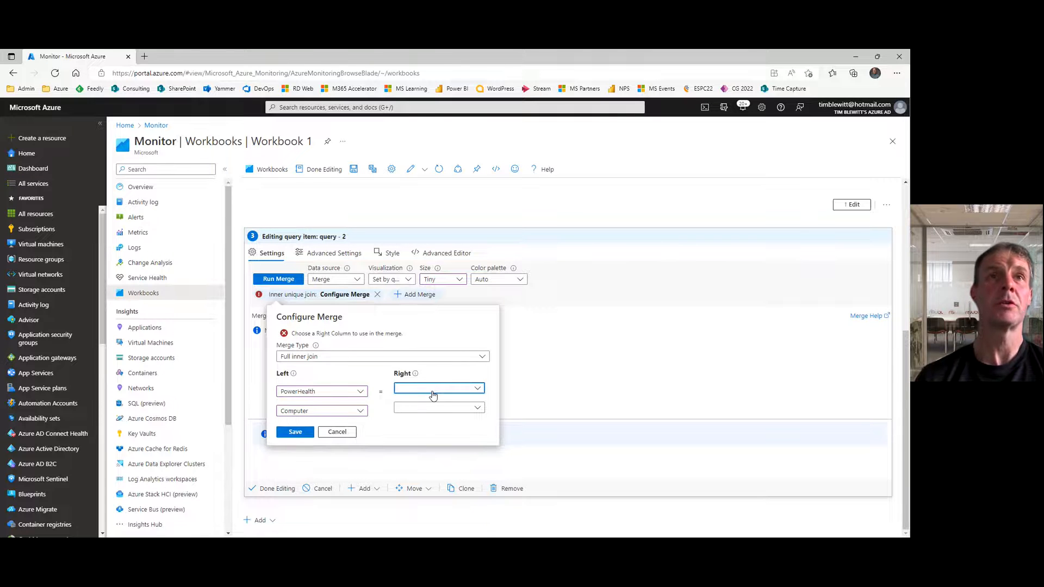
click(423, 436)
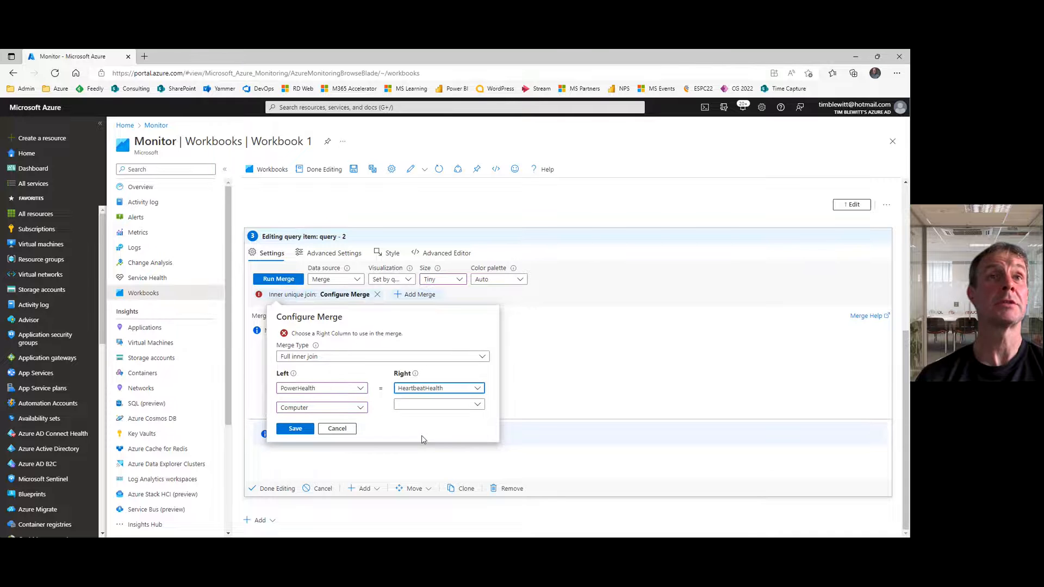
click(427, 411)
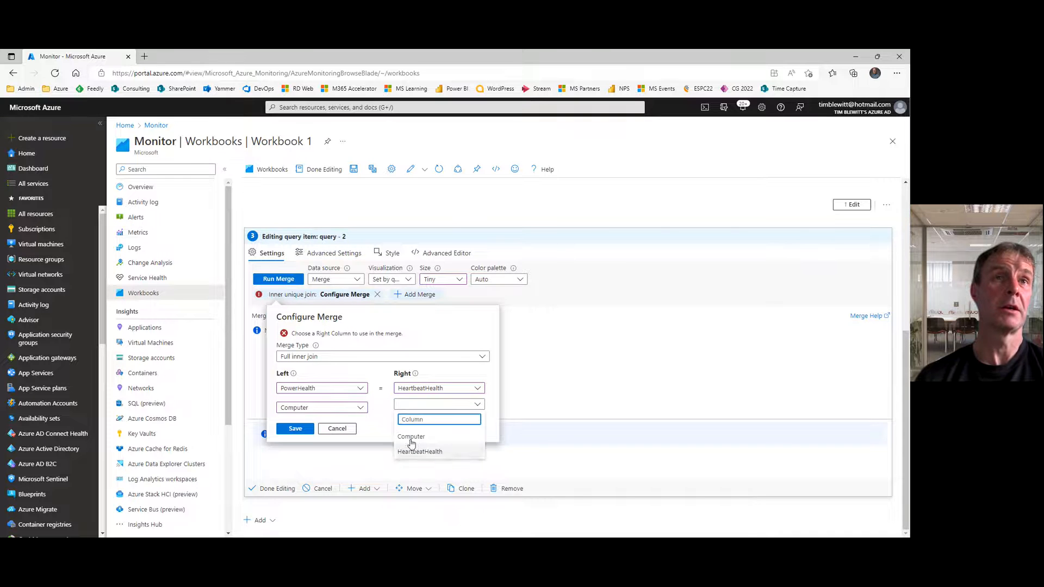
click(411, 434)
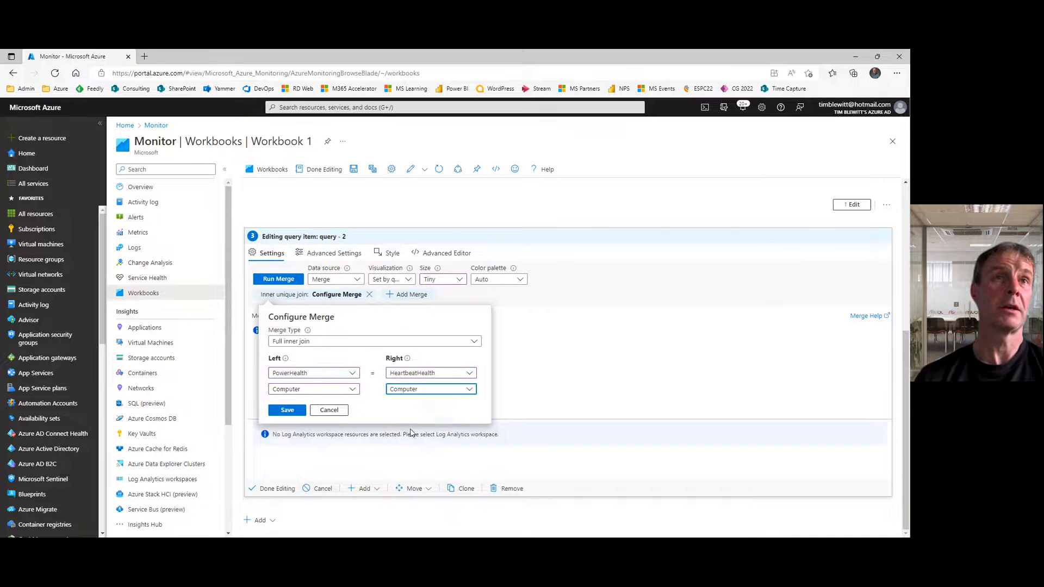
Step: Save the Full inner join configuration and run the merge of PowerHealth and HeartbeatHealth
click(295, 412)
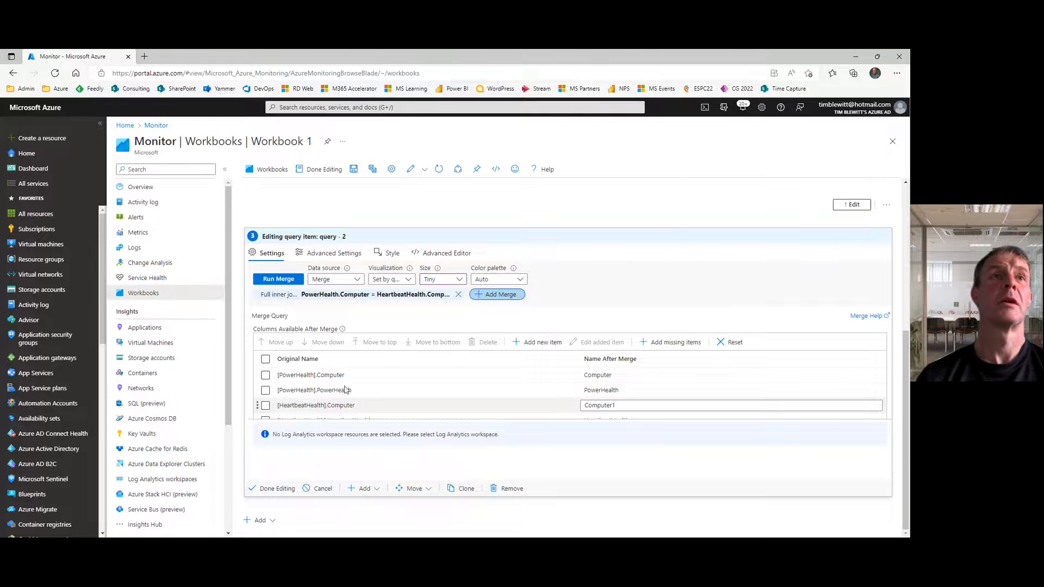
click(280, 281)
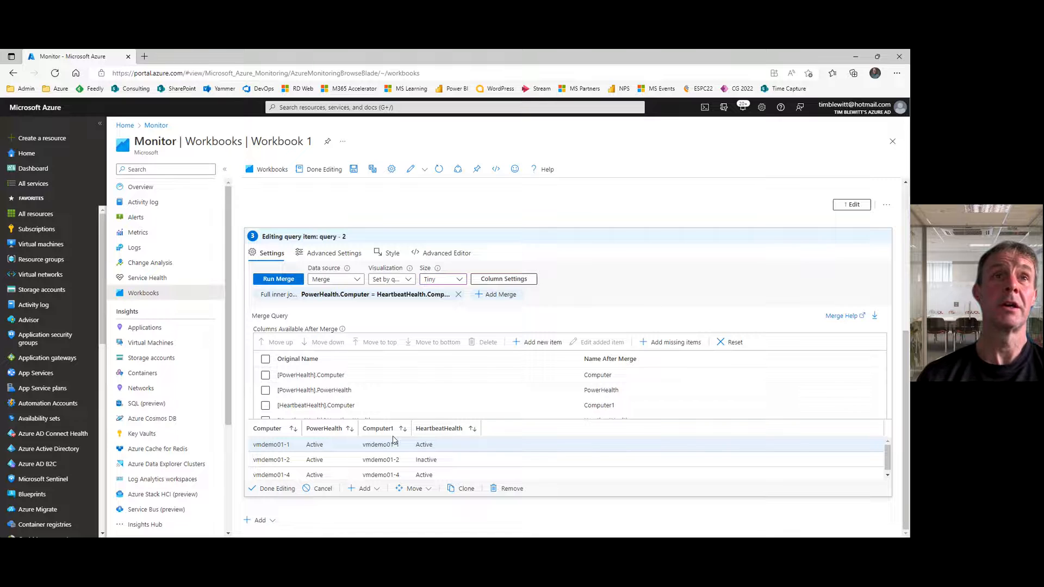
Step: Delete the duplicate [HeartbeatHealth].Computer column from the merge, rerun the merge and finish editing the item
click(624, 405)
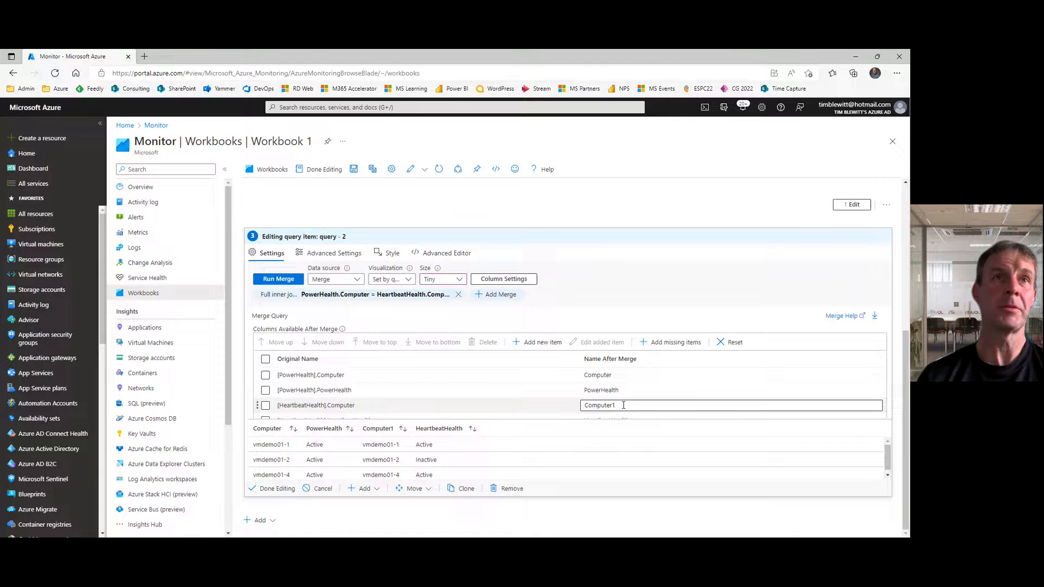
click(265, 406)
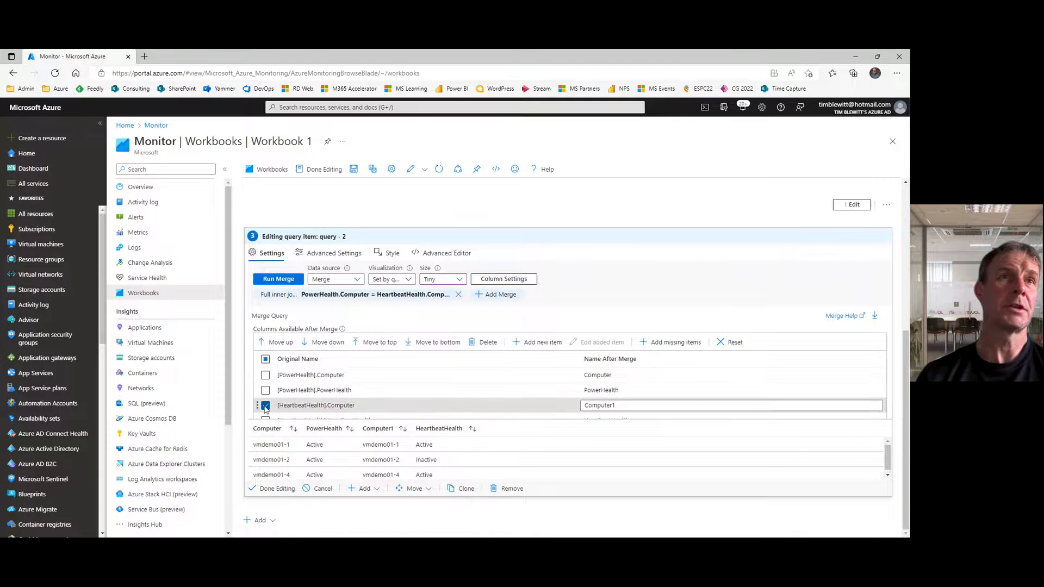
click(483, 345)
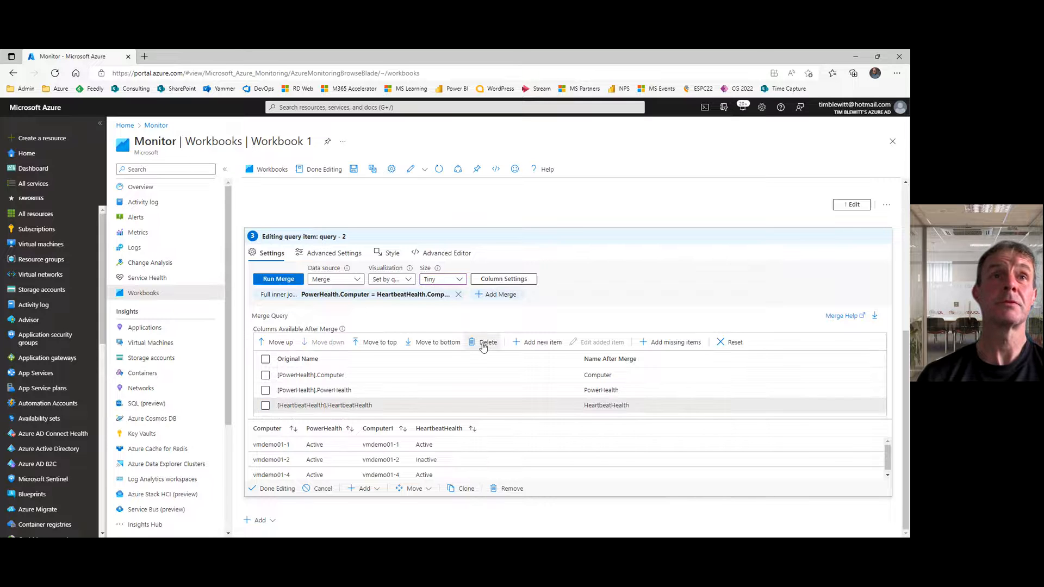
click(280, 280)
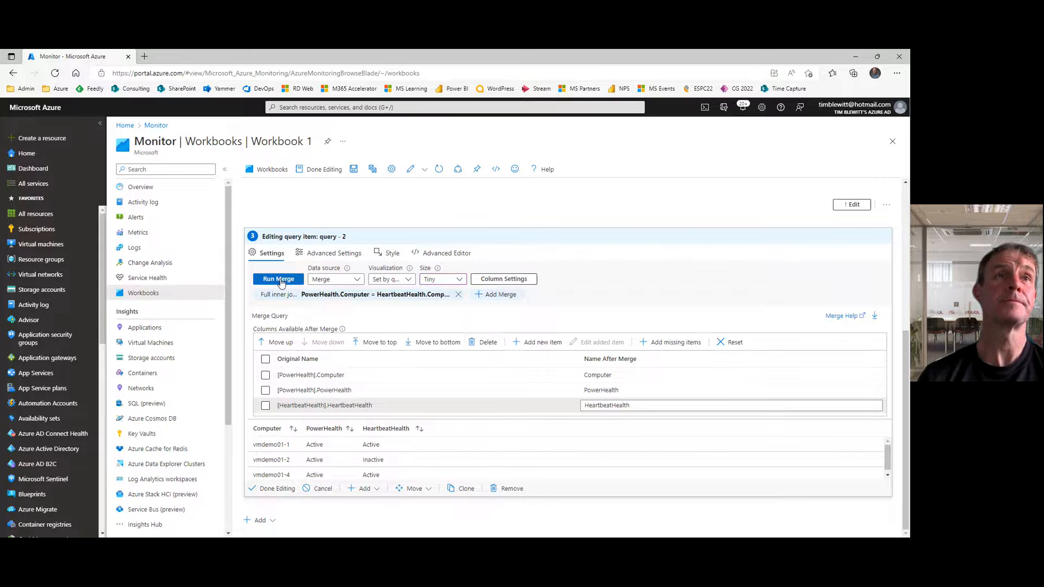
click(277, 489)
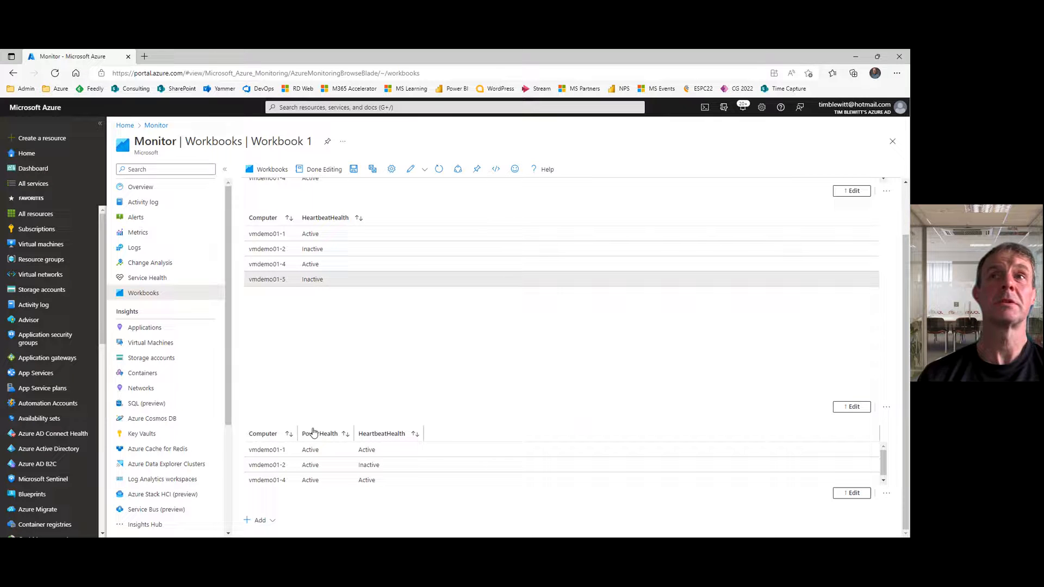
Step: Set the size of the HeartbeatHealth query item to Tiny and finish editing it
click(845, 412)
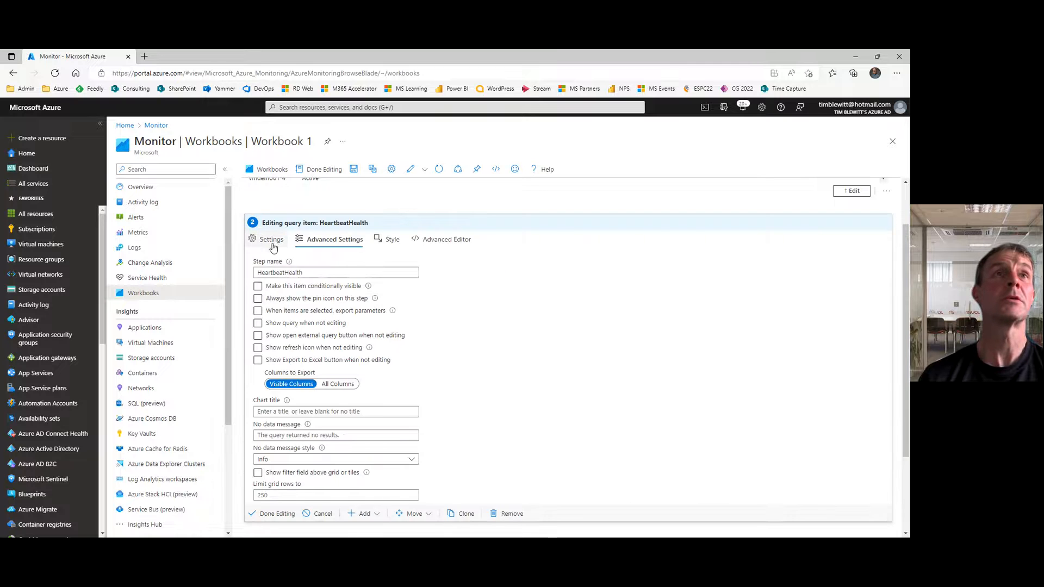
click(272, 242)
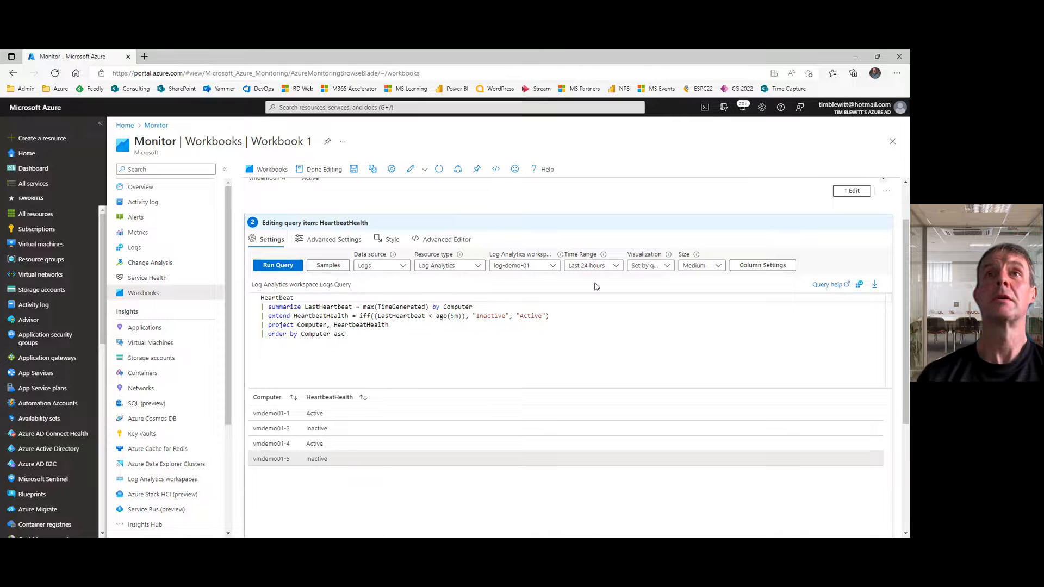
click(696, 265)
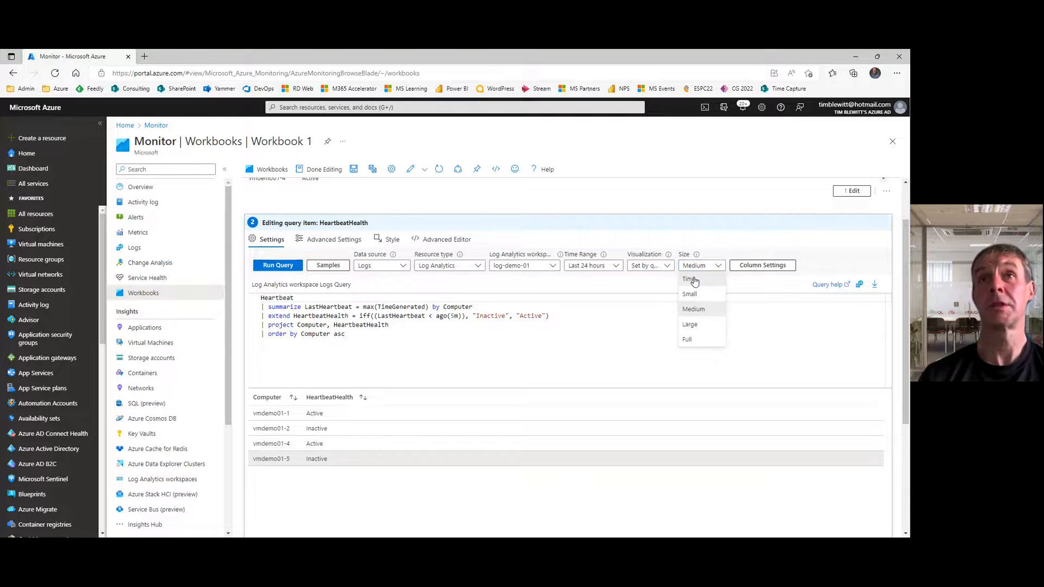
click(695, 281)
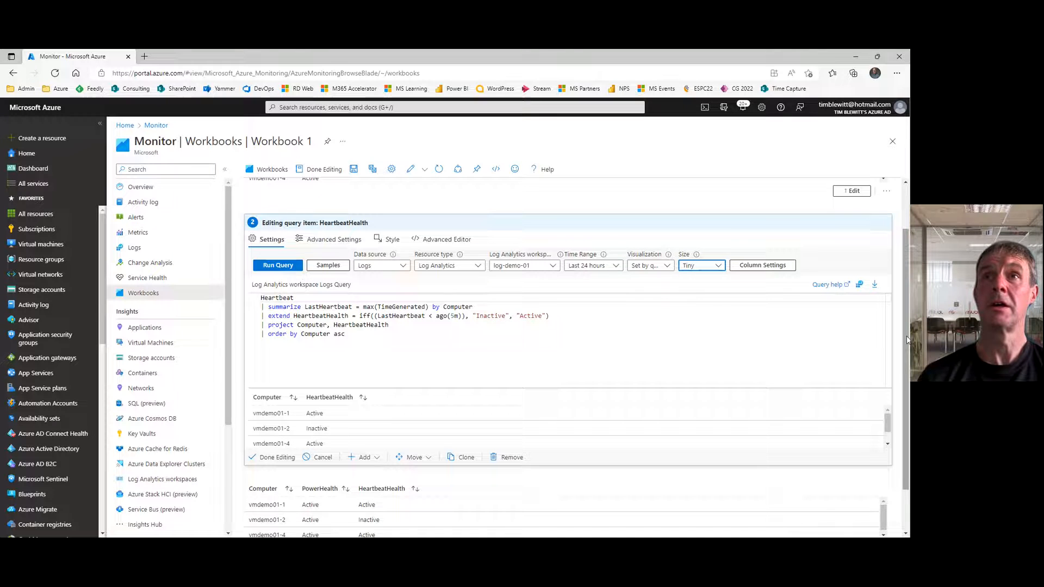
drag(906, 335, 901, 398)
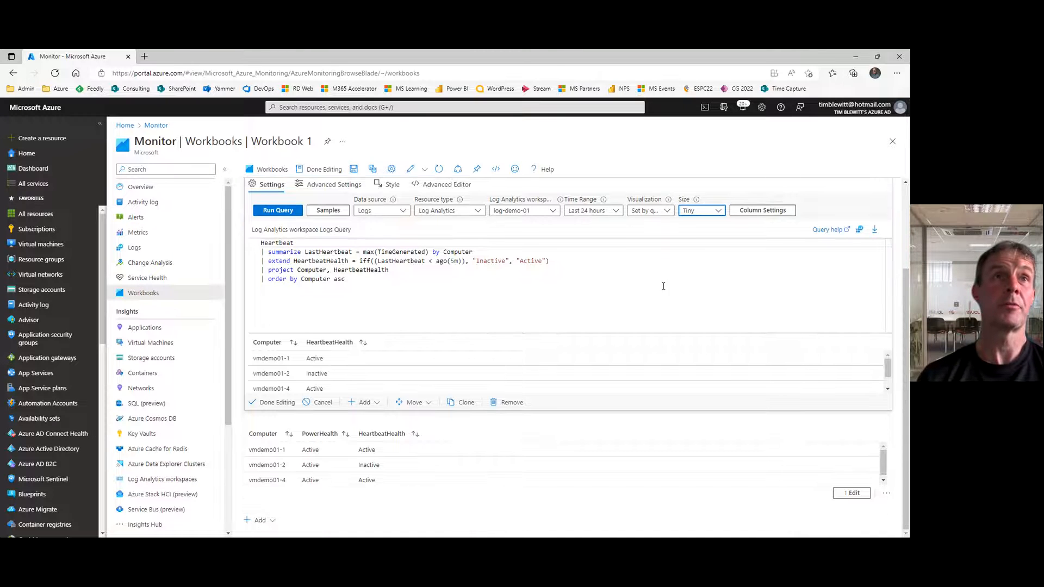
click(277, 402)
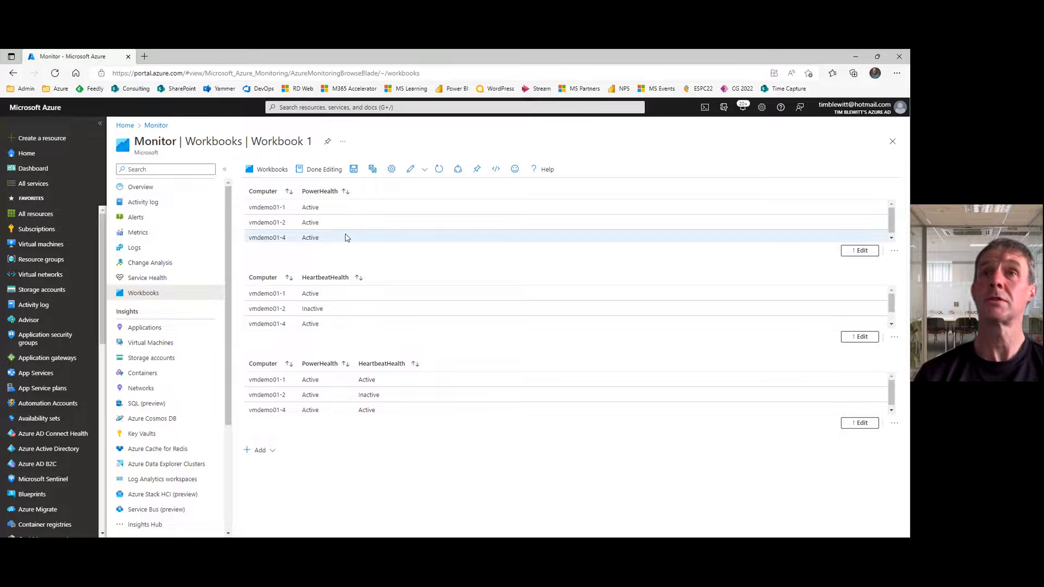
Step: Make the PowerHealth item conditionally visible when the parameter ShowDataTables equals Show
click(860, 251)
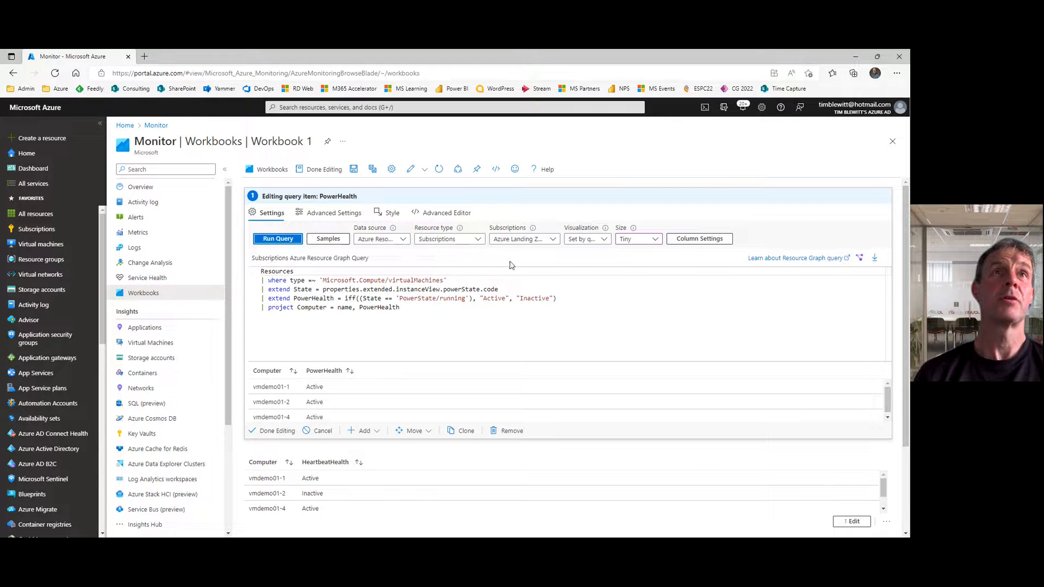
click(327, 215)
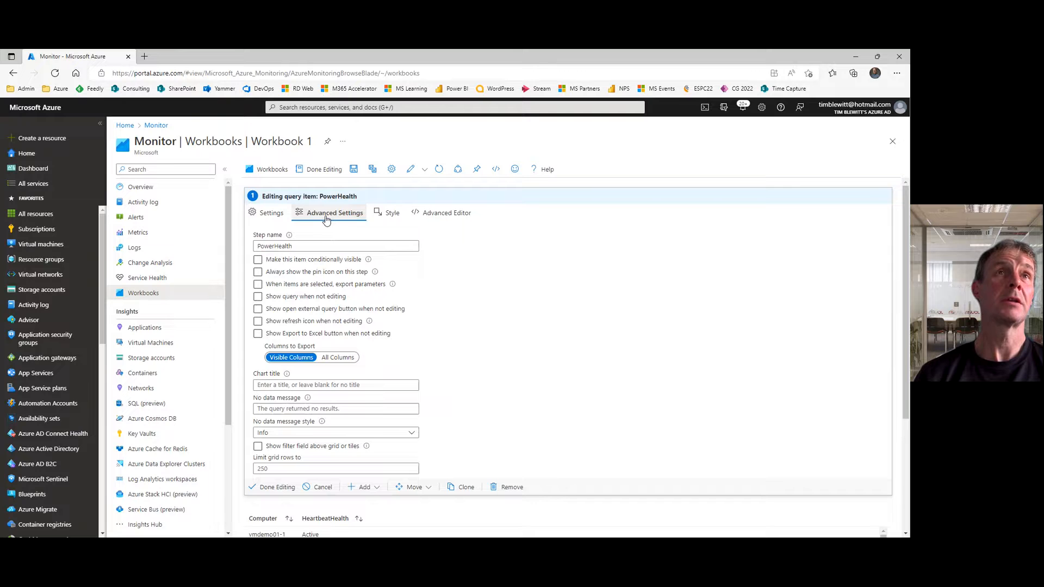
click(258, 261)
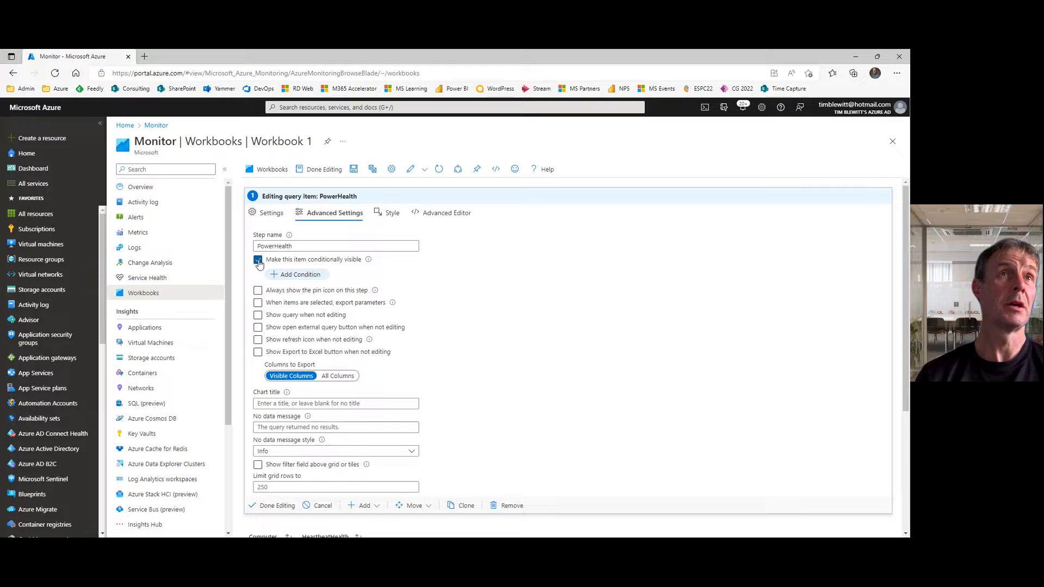
click(304, 276)
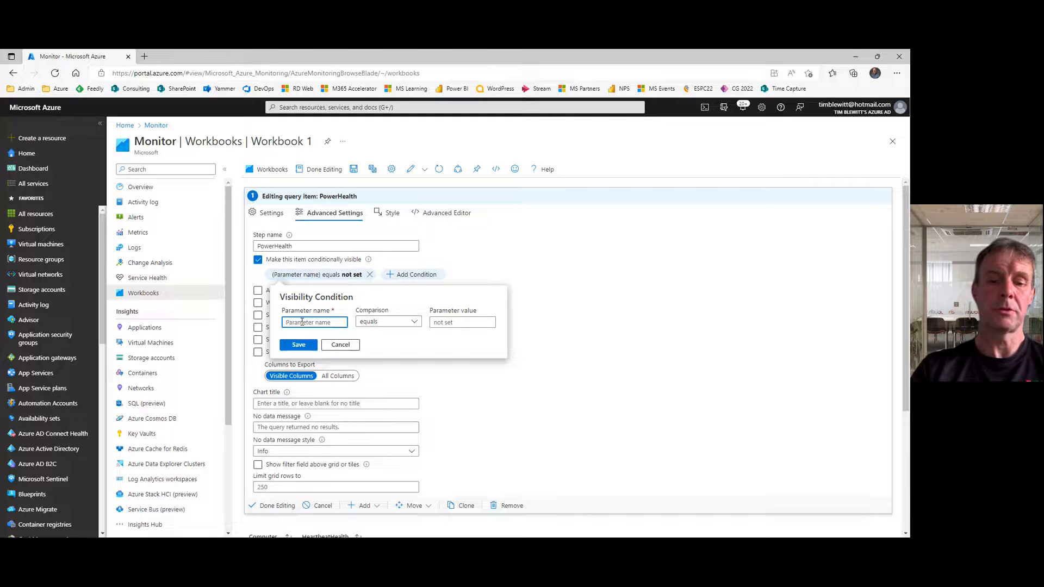
text(Shho)
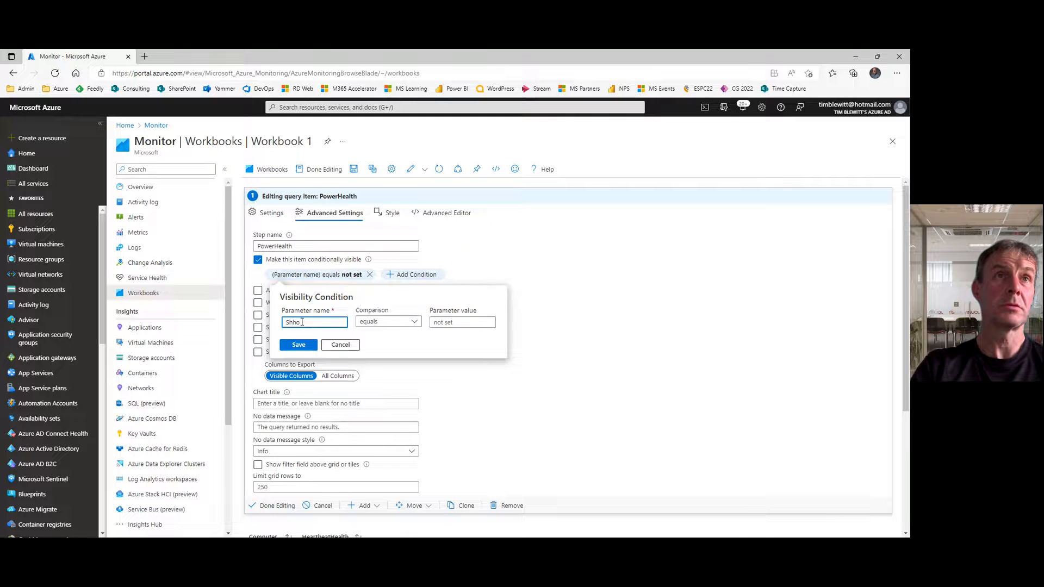
text(wDawDataTables)
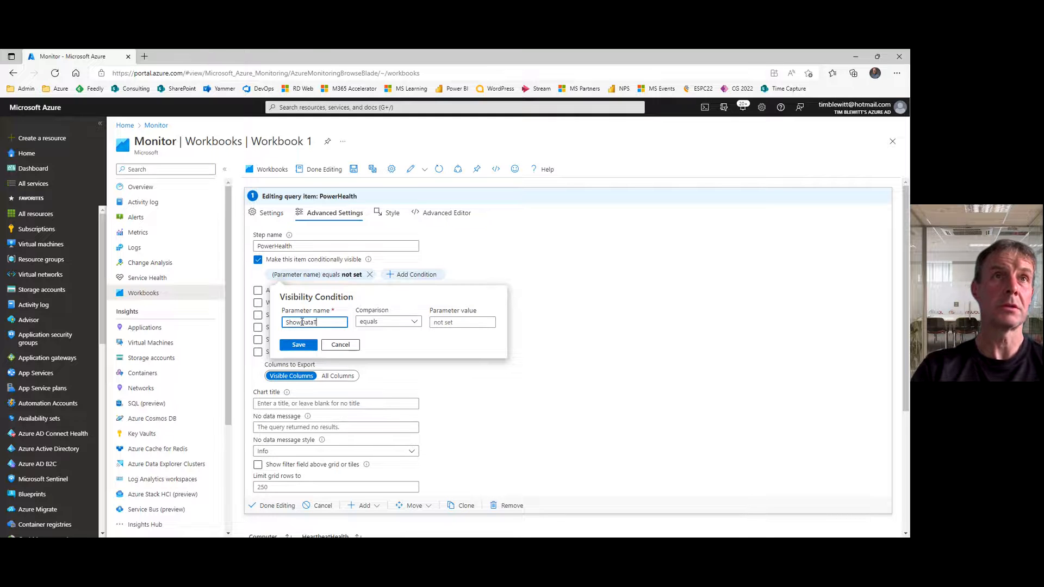
click(457, 323)
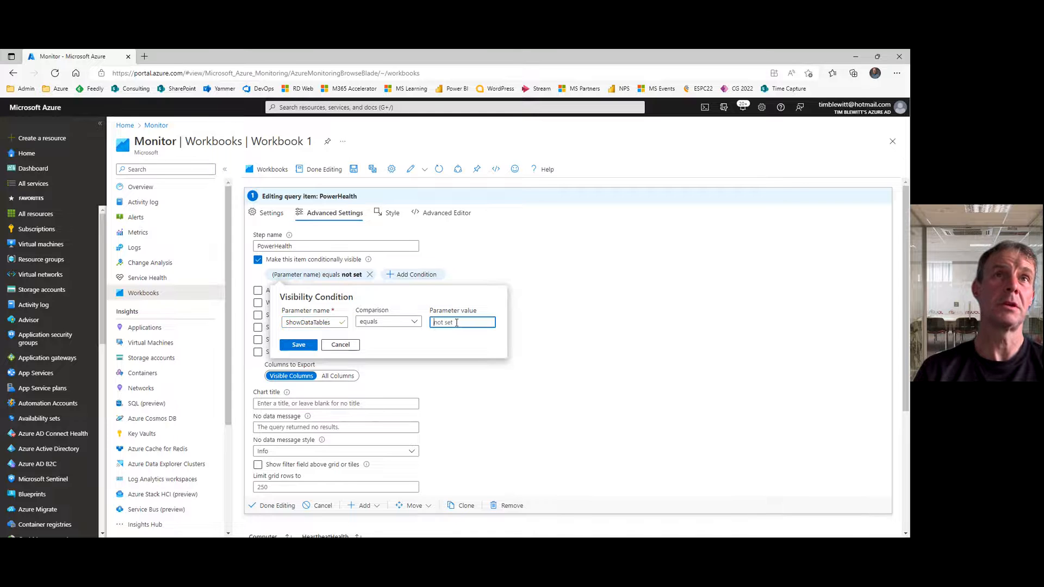
text(Show)
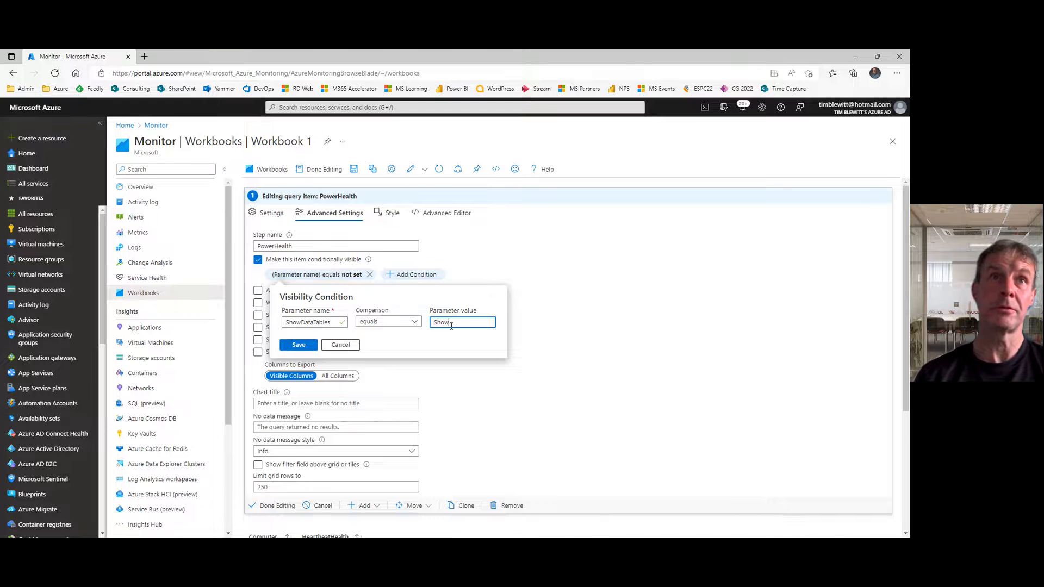
click(298, 345)
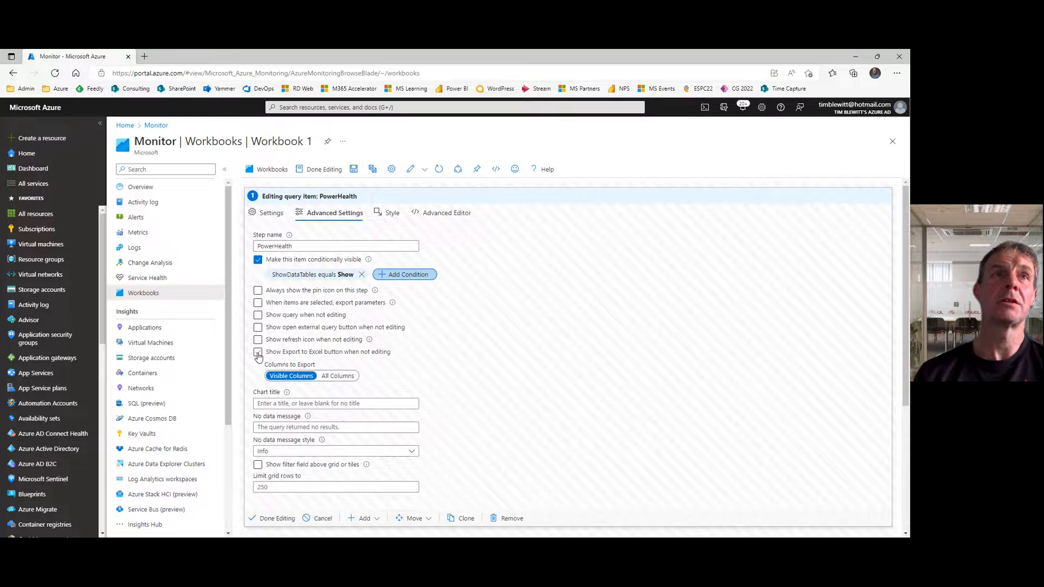
Step: Enable Excel export of all columns and the filter field above the grid for PowerHealth, and finish editing it
click(258, 354)
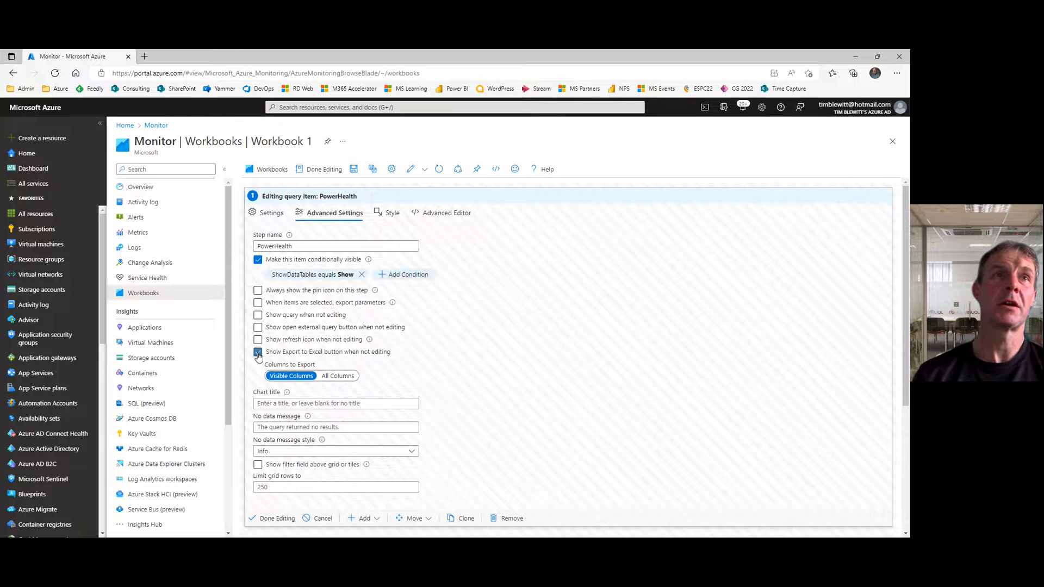
click(337, 377)
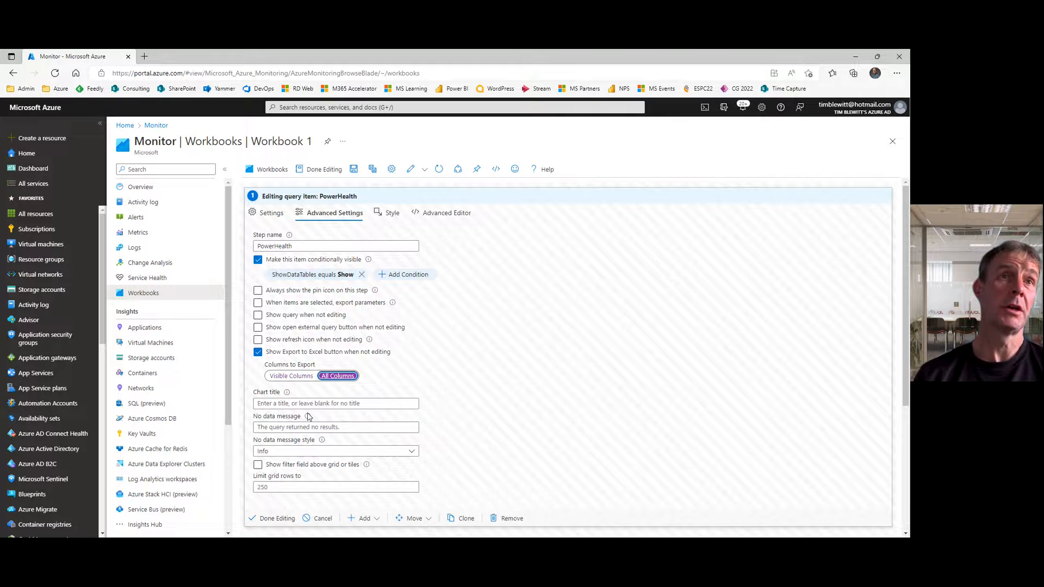
click(258, 466)
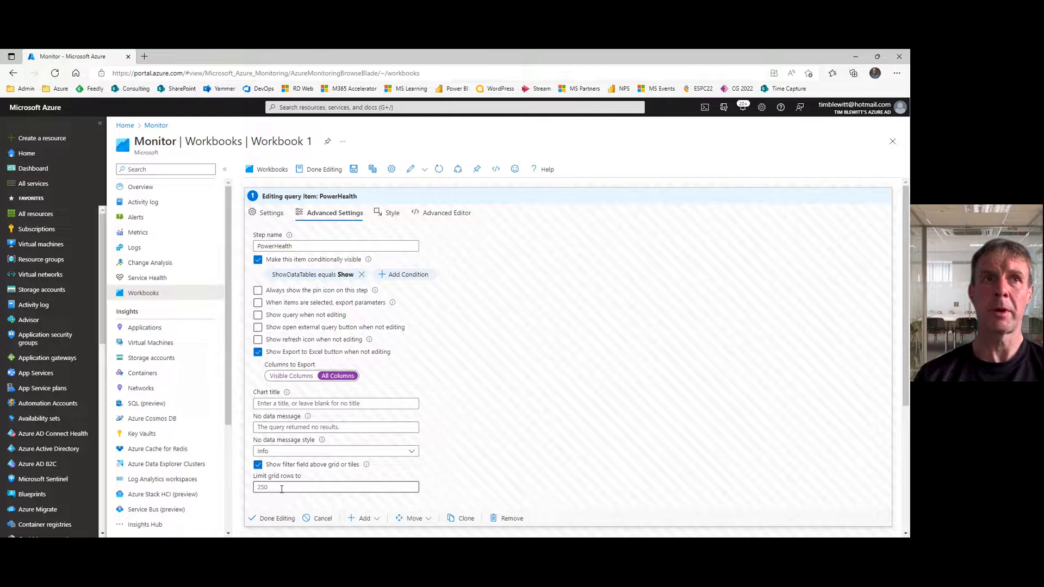
click(276, 518)
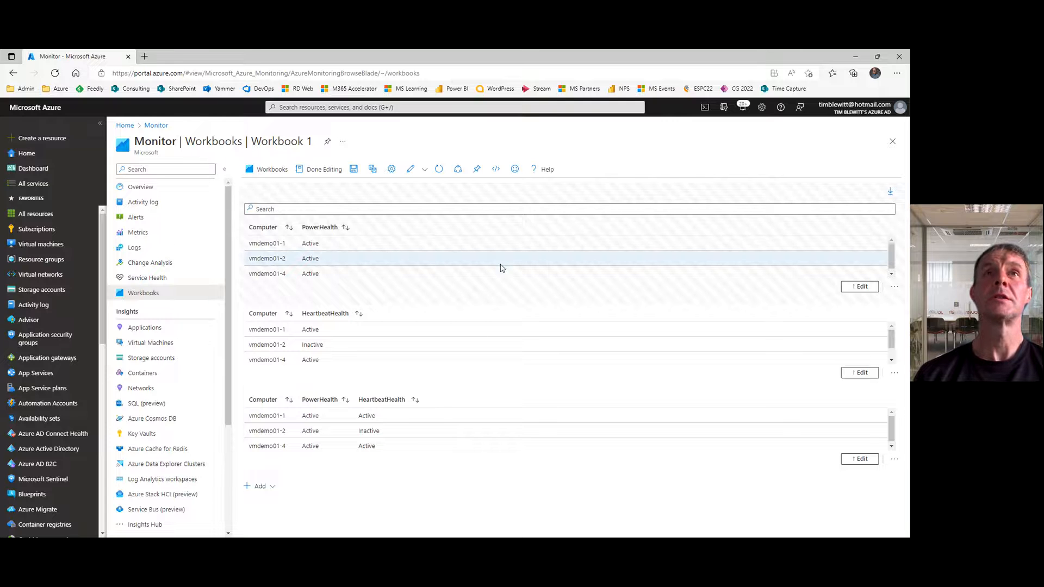
Step: Make the HeartbeatHealth item conditionally visible when the parameter ShowDataTables equals Show
click(865, 374)
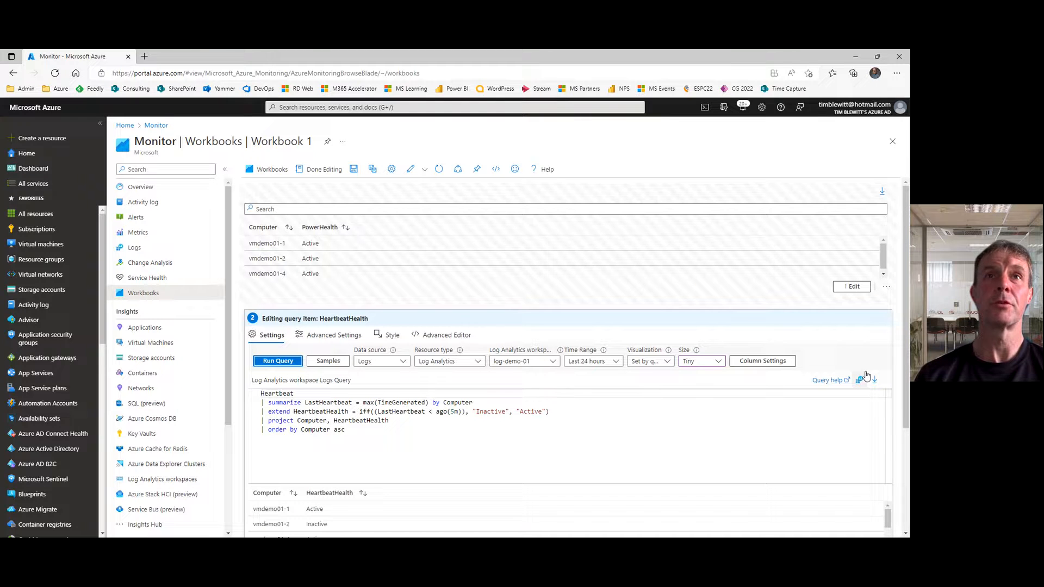
click(330, 338)
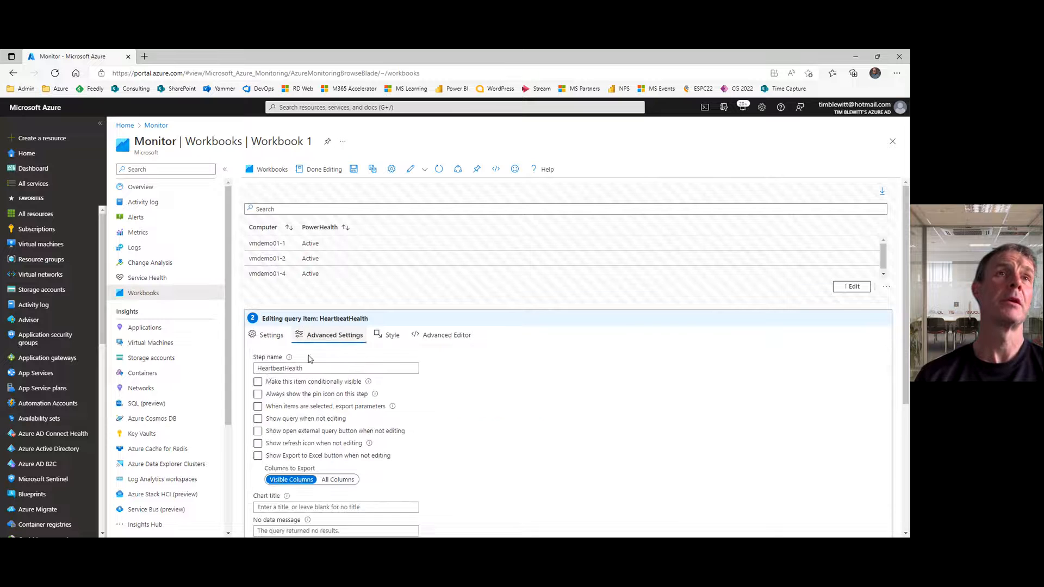
click(259, 383)
click(297, 397)
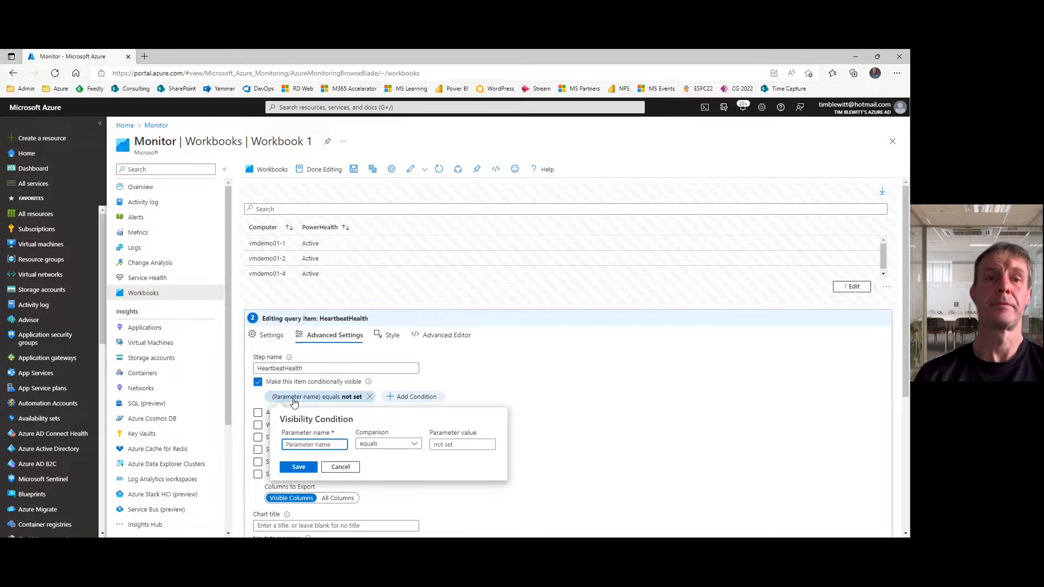
text(ShowData)
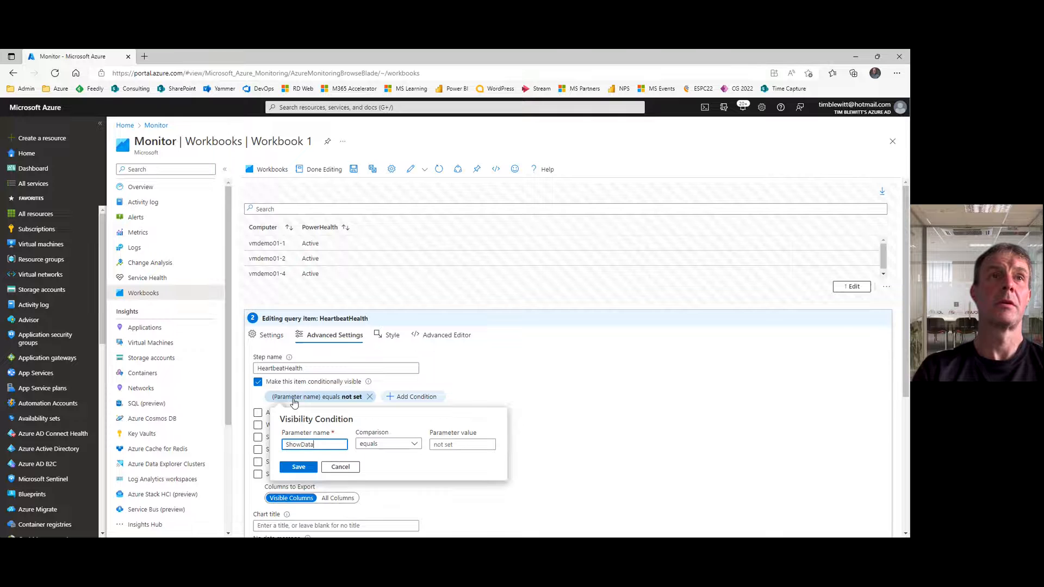
text(Tables)
key(Tab)
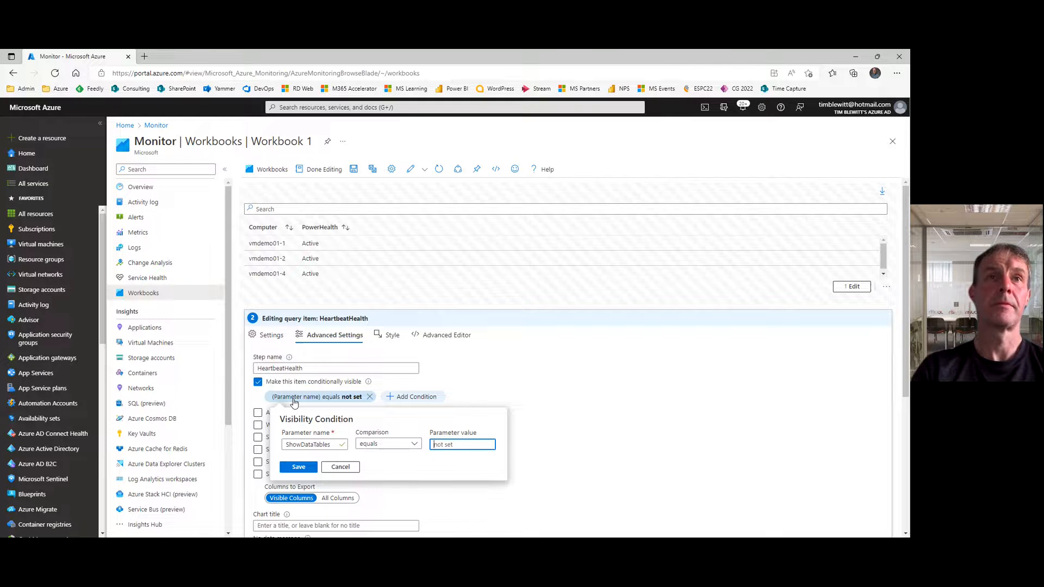
text(Show)
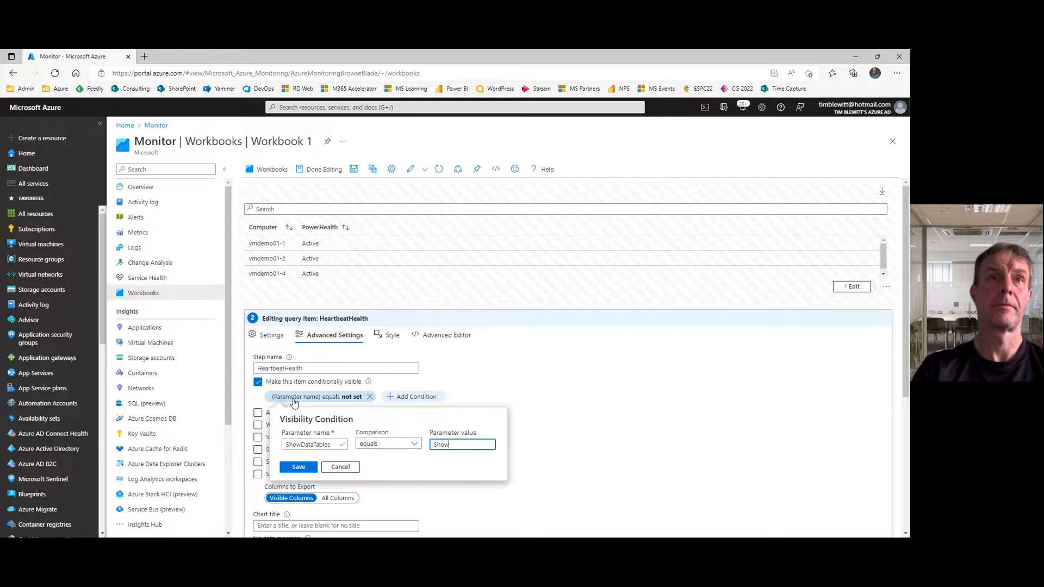
click(299, 468)
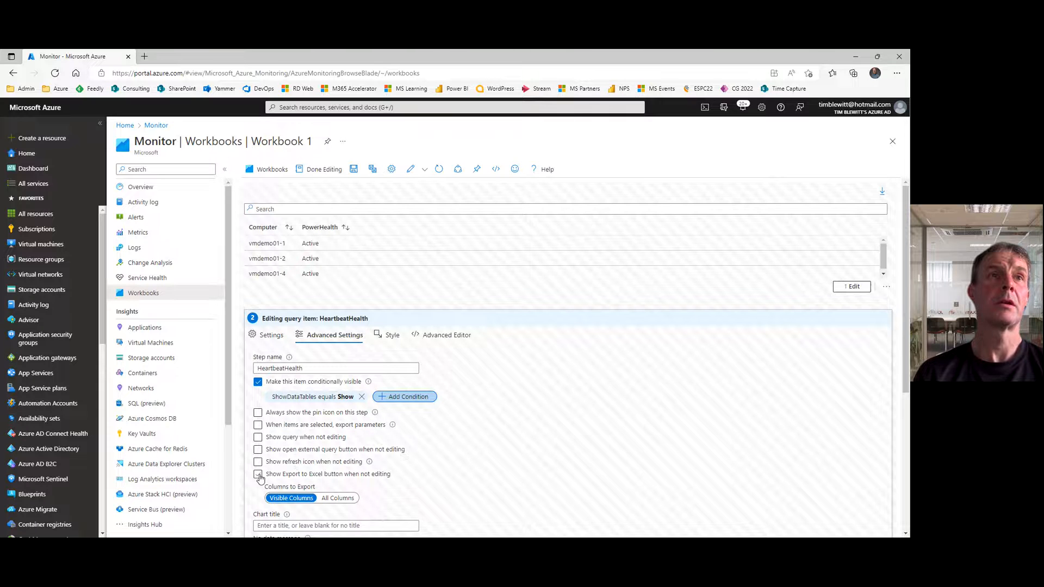
Step: Enable Excel export of all columns and the filter field above the grid for HeartbeatHealth, and finish editing it
click(337, 498)
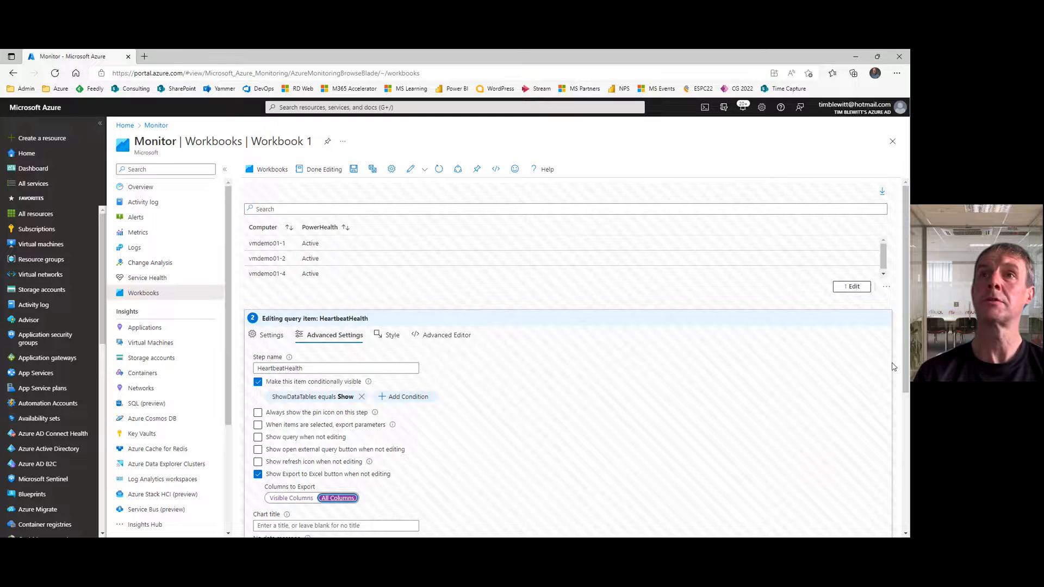
scroll(906, 356, down, 3)
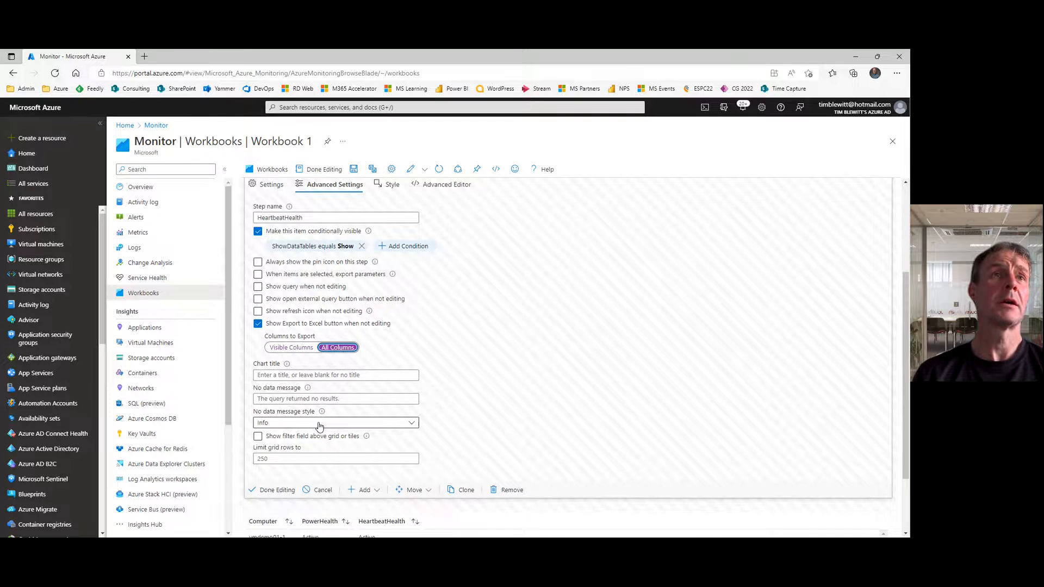
click(259, 439)
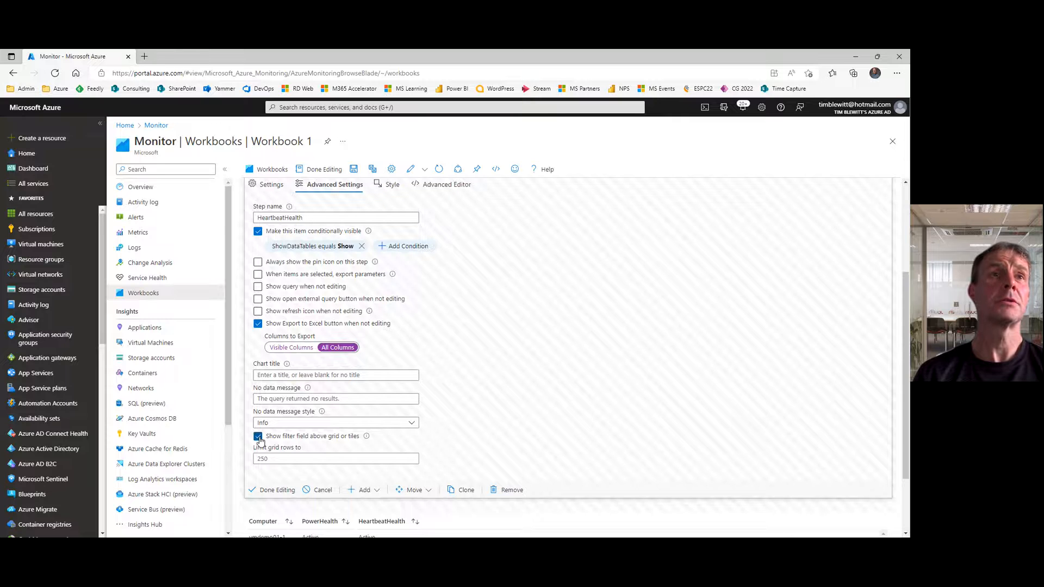
click(275, 492)
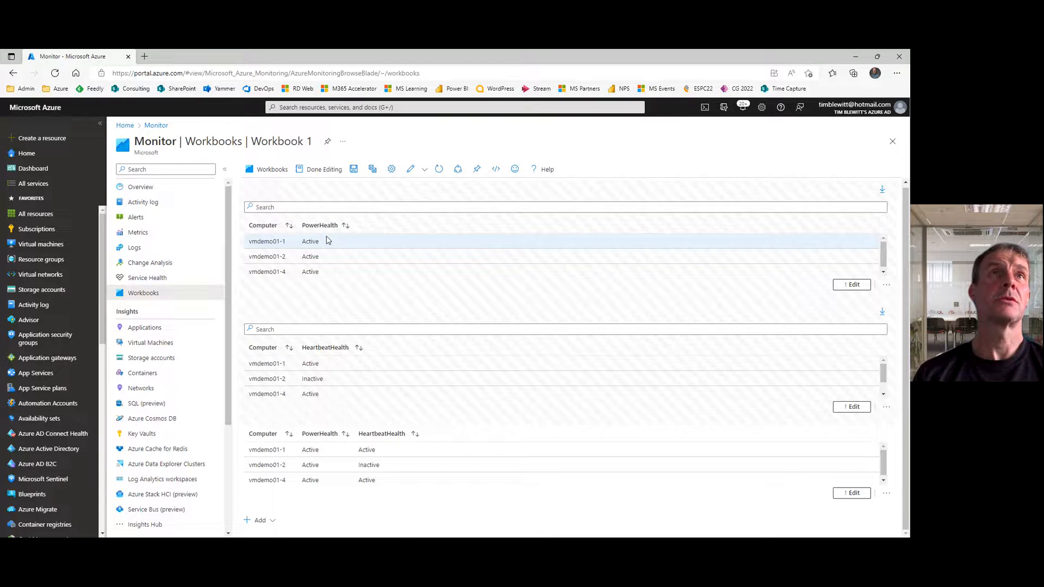
Step: Preview the workbook in reading mode and review the advanced settings of the PowerHealth item back in edit mode
click(321, 172)
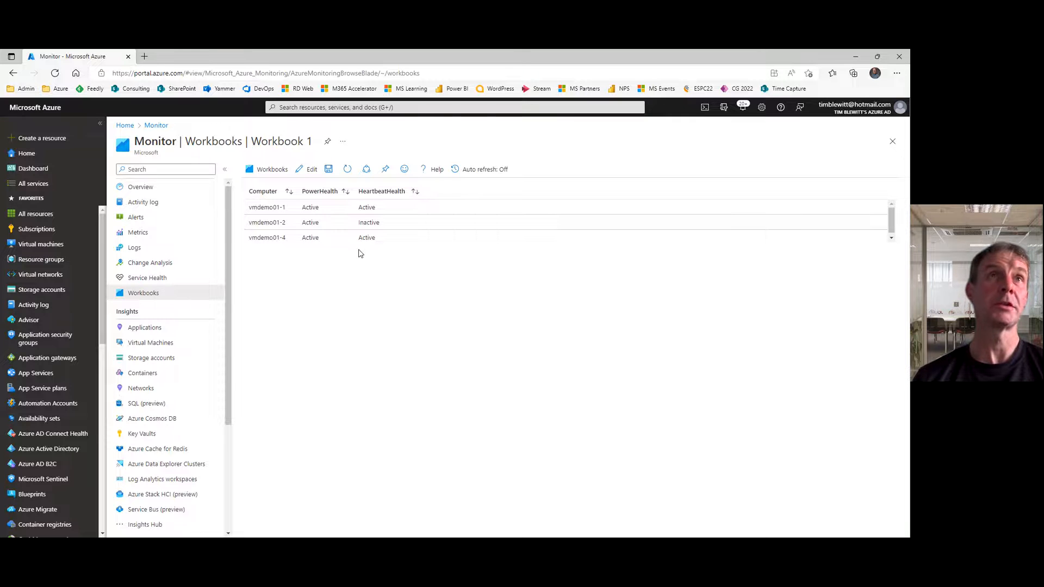
click(311, 170)
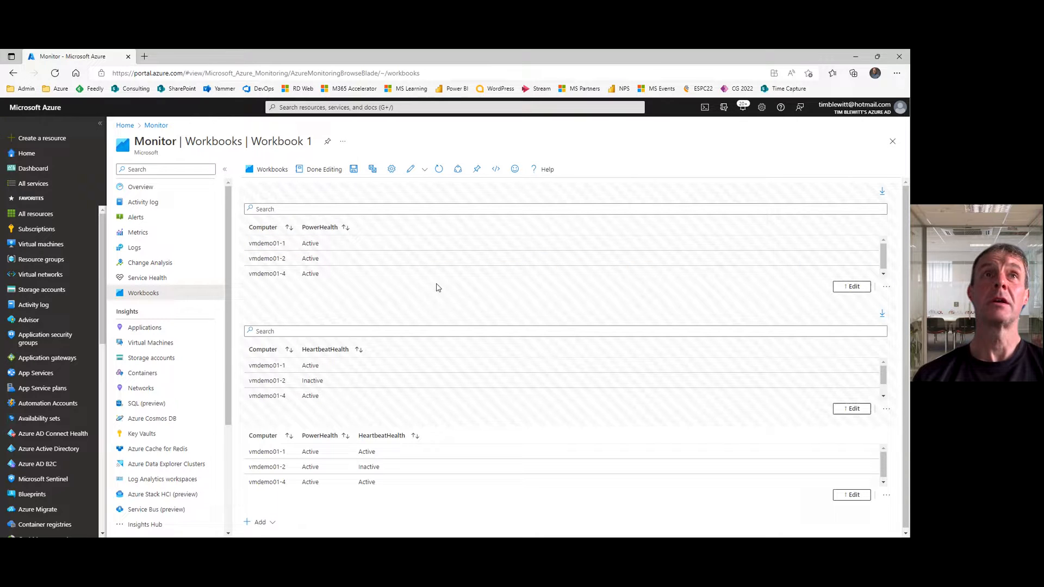
click(851, 288)
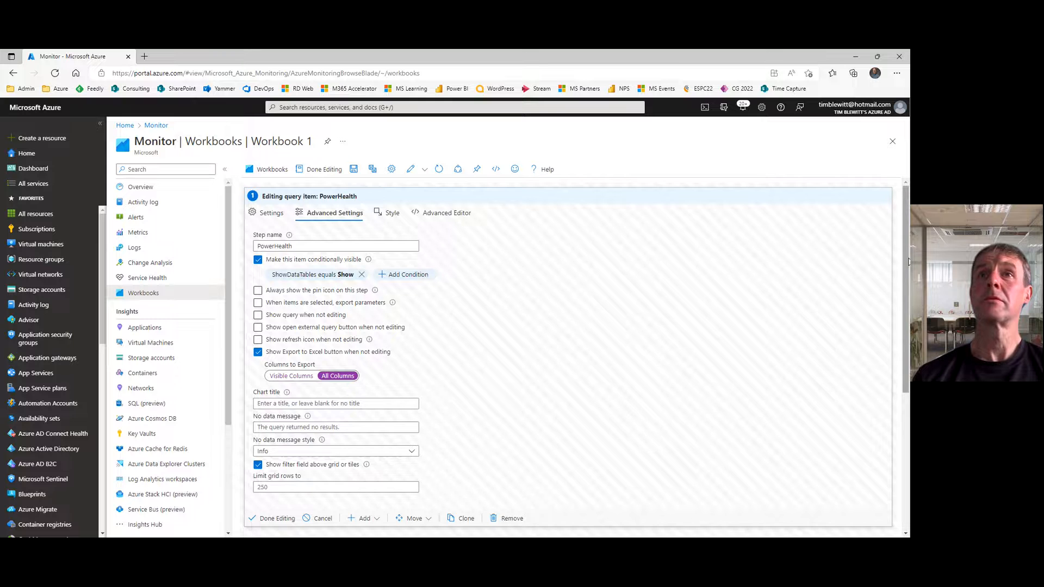
mouse_move(908, 261)
mouse_down()
mouse_move(903, 365)
mouse_move(900, 247)
mouse_up()
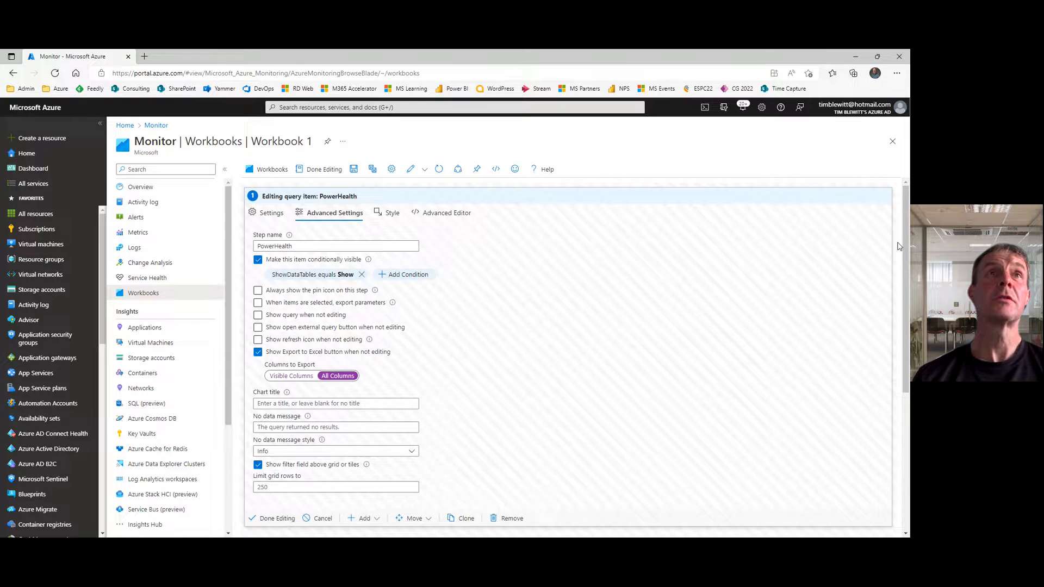
click(268, 518)
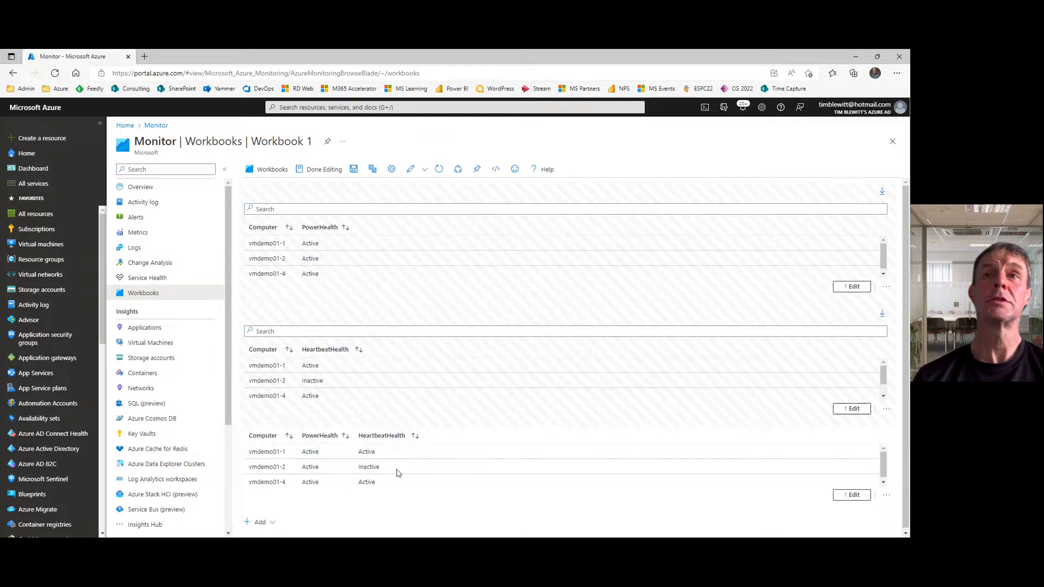
Step: Add a parameters item below the merged table and start a parameter named Subscriptions of type Subscription picker
click(268, 522)
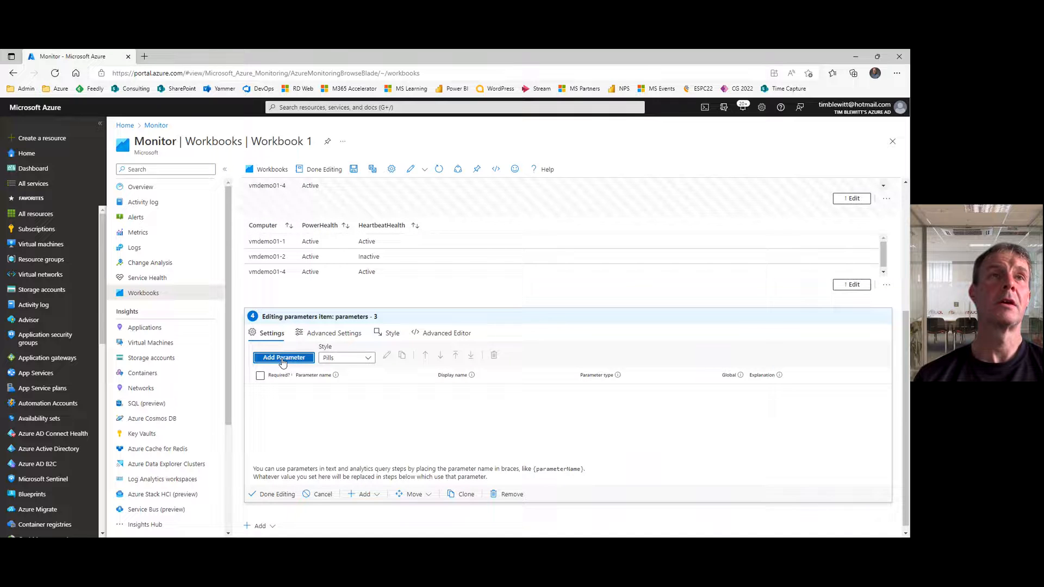
click(283, 359)
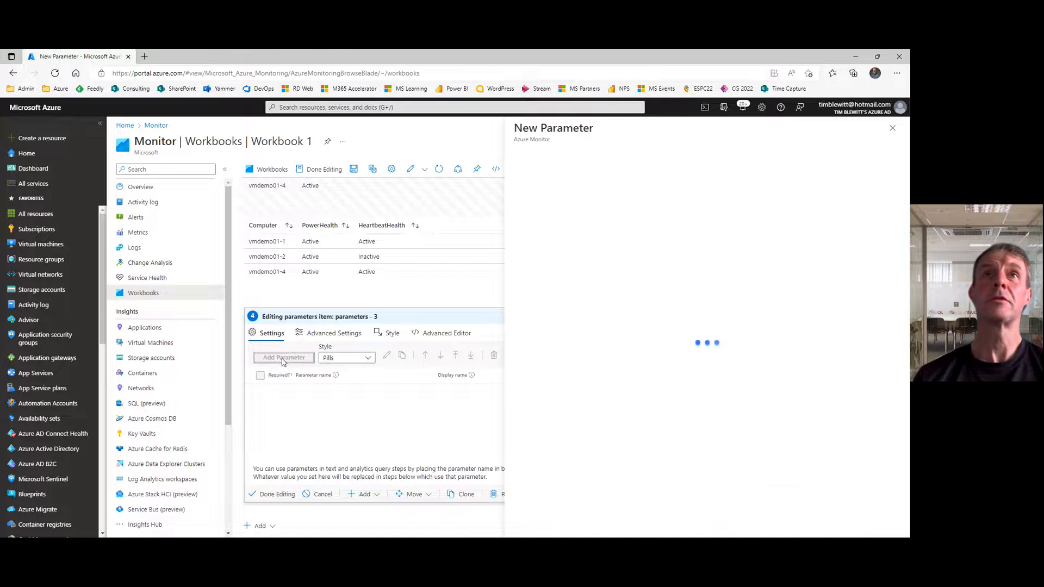
click(650, 199)
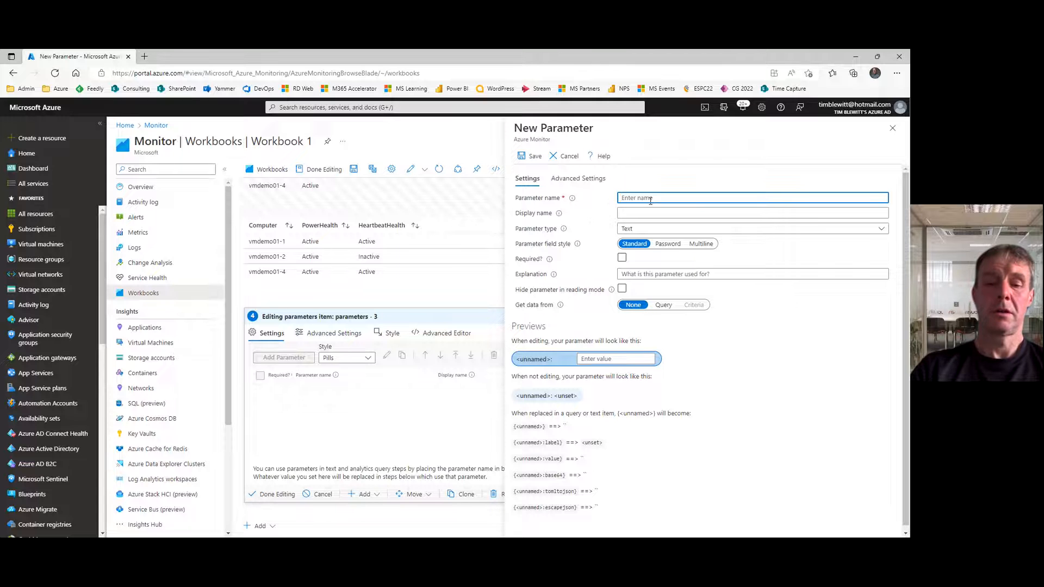
text(Subscrip)
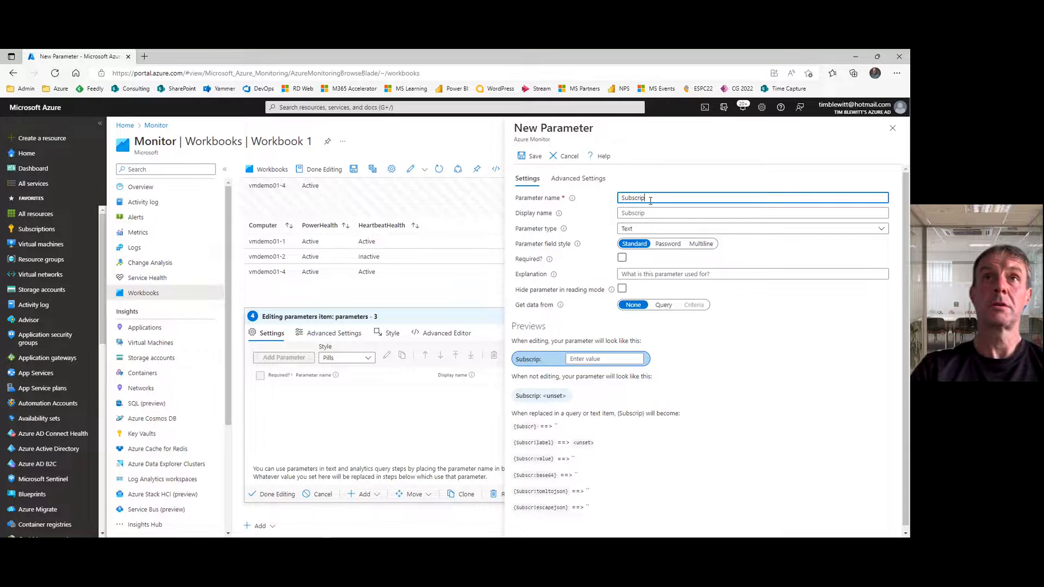
text(tions)
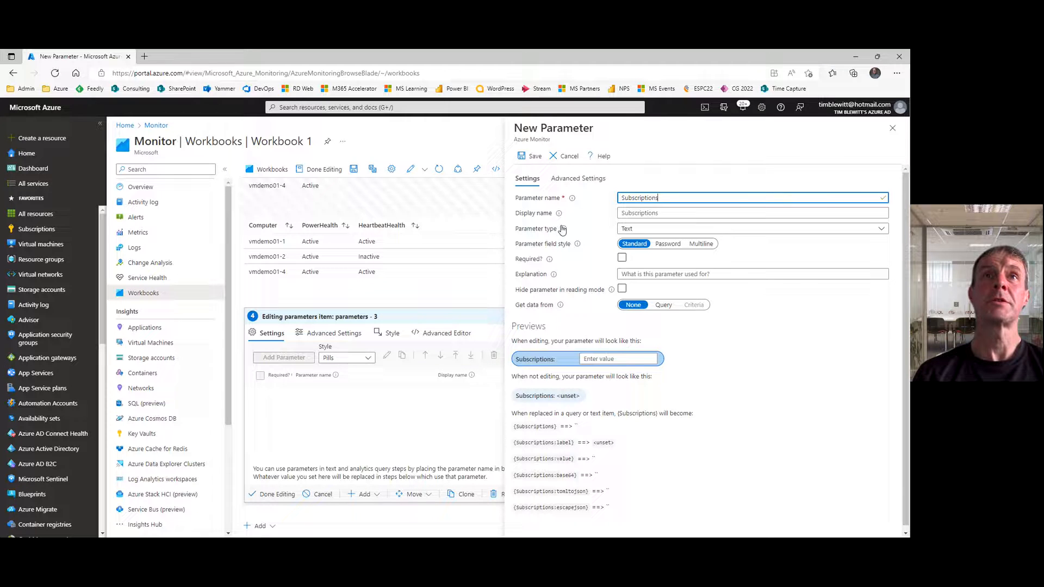
click(634, 231)
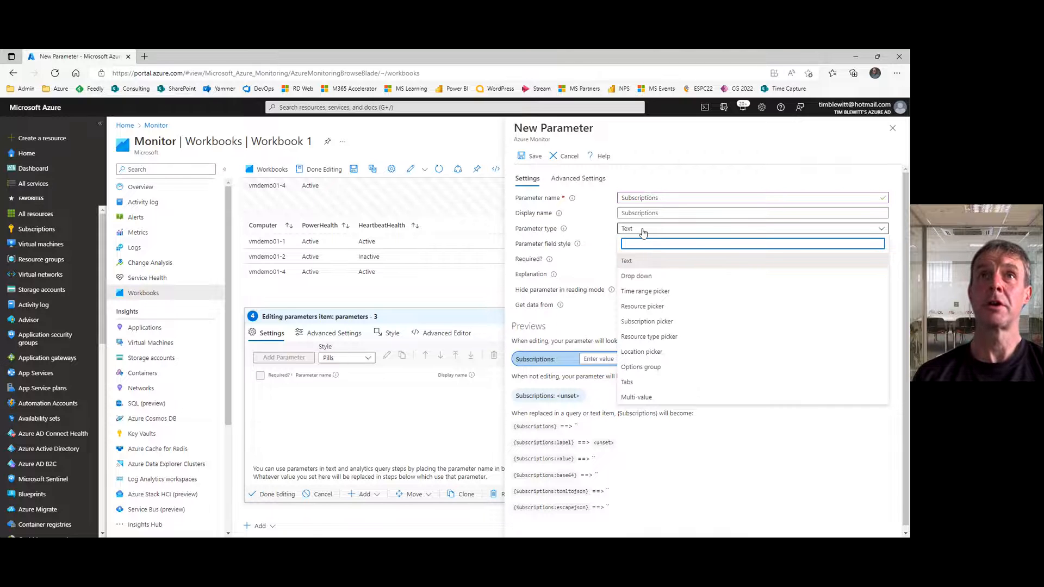
click(661, 322)
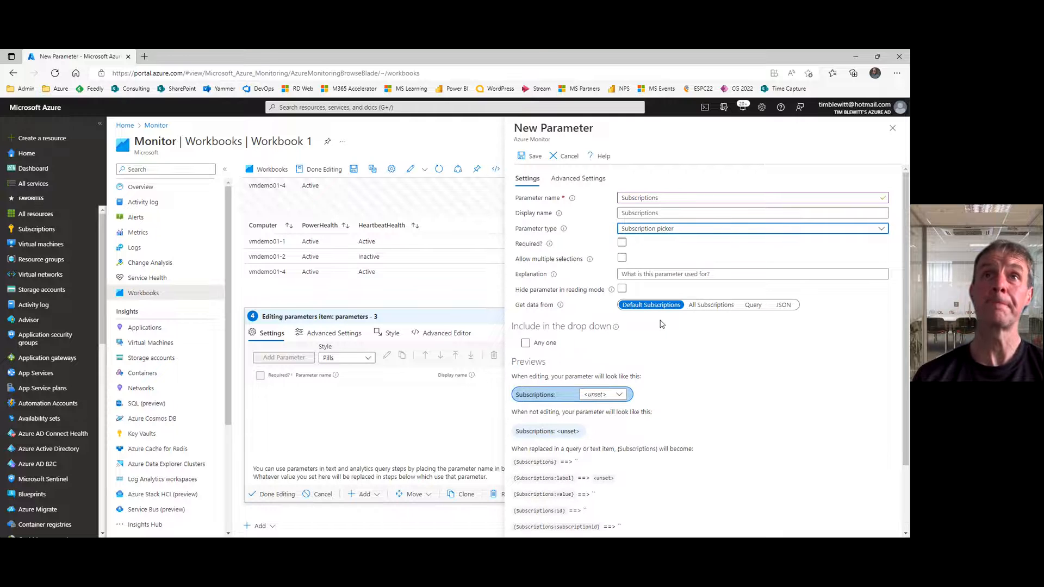
Step: Make Subscriptions required with multiple selections, sourced from All Subscriptions, with All included and selected by default, and save it
click(623, 244)
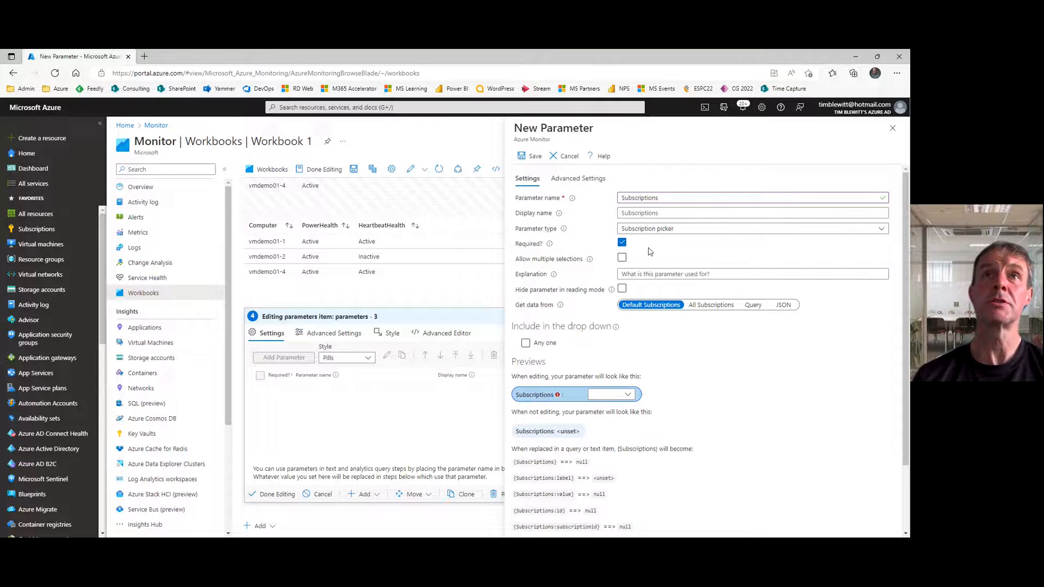
click(622, 259)
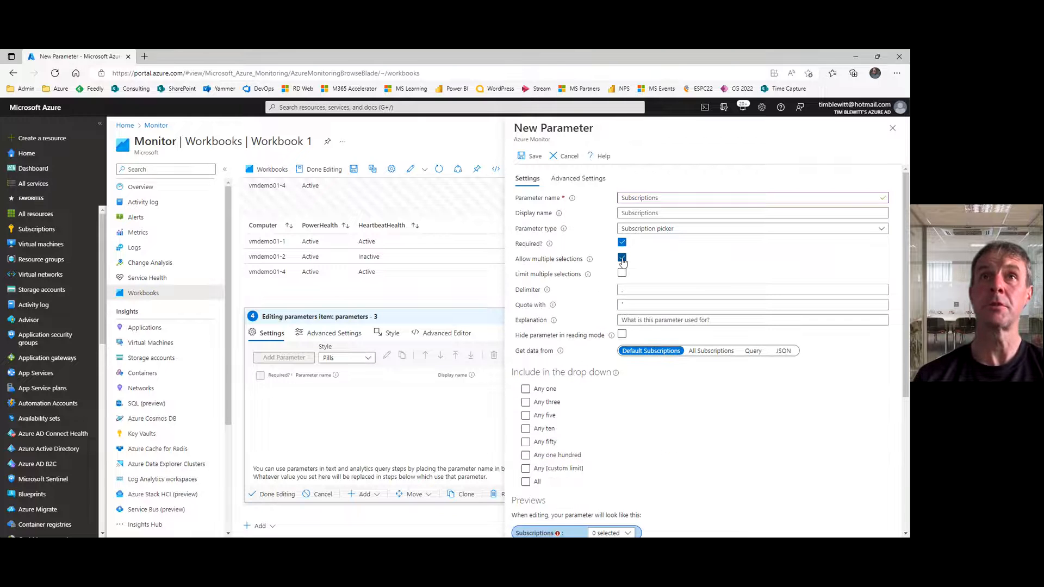
click(708, 351)
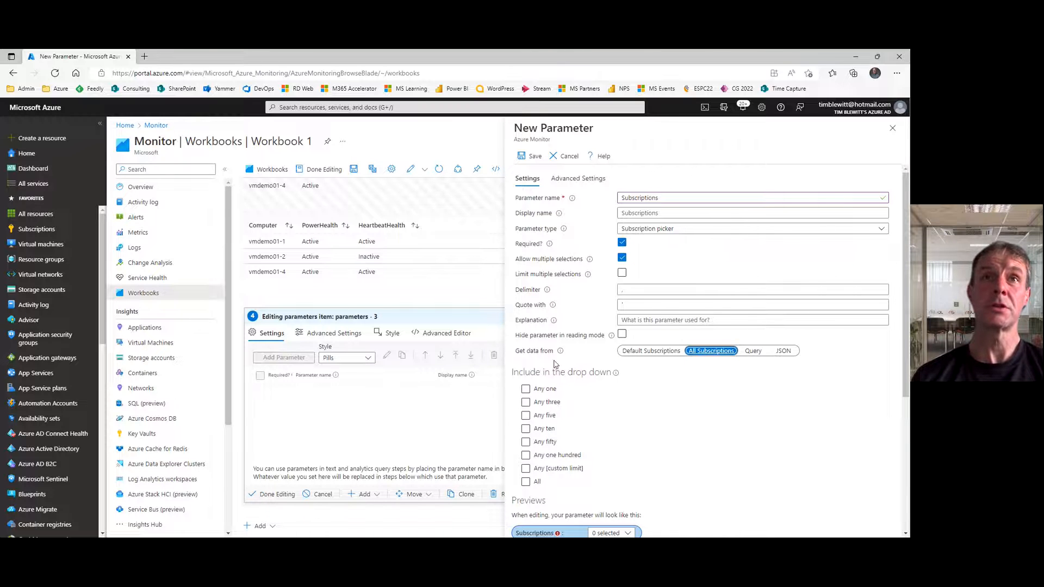
click(526, 482)
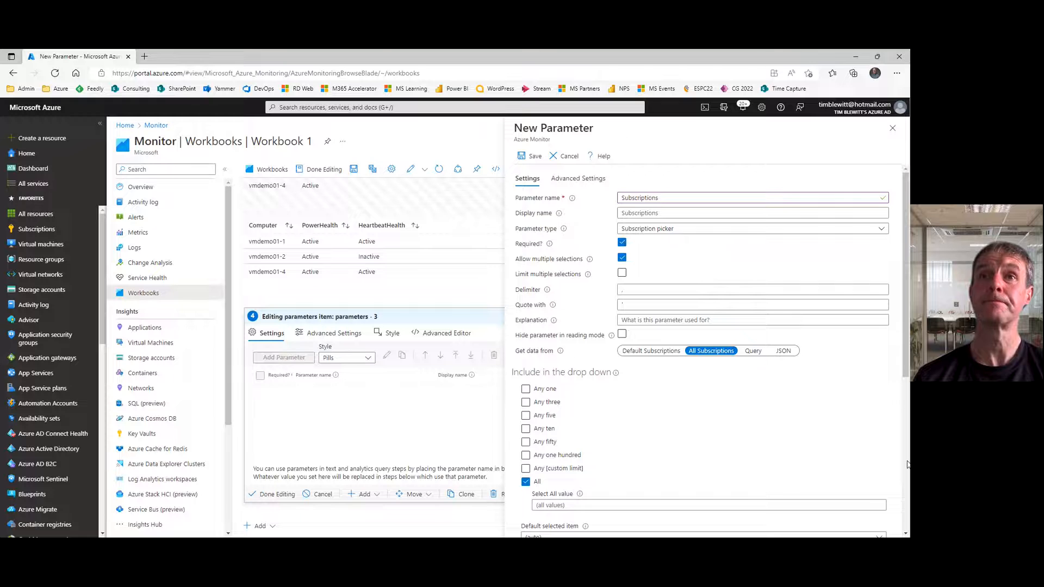
scroll(907, 465, down, 5)
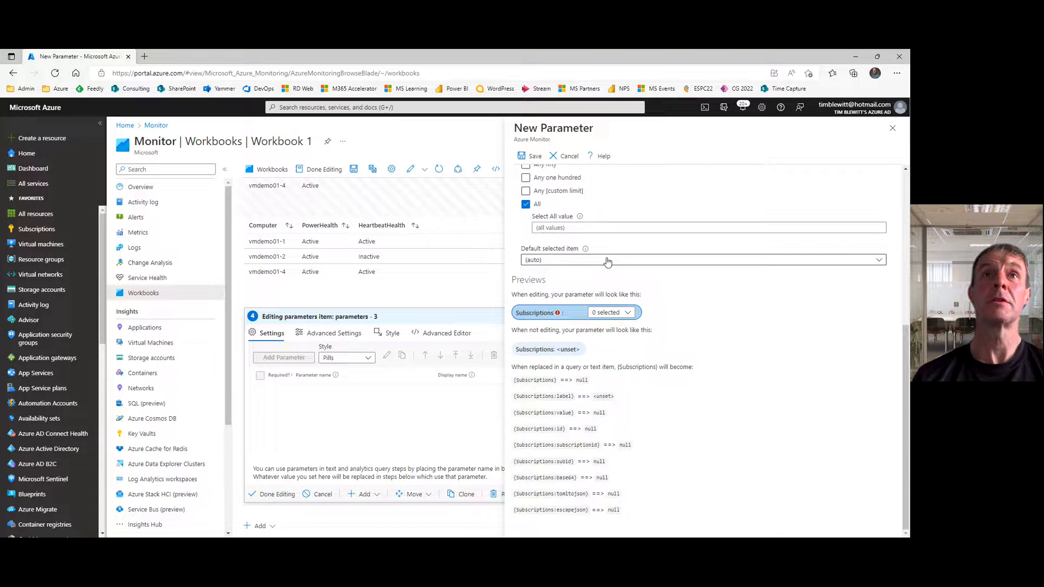
click(607, 261)
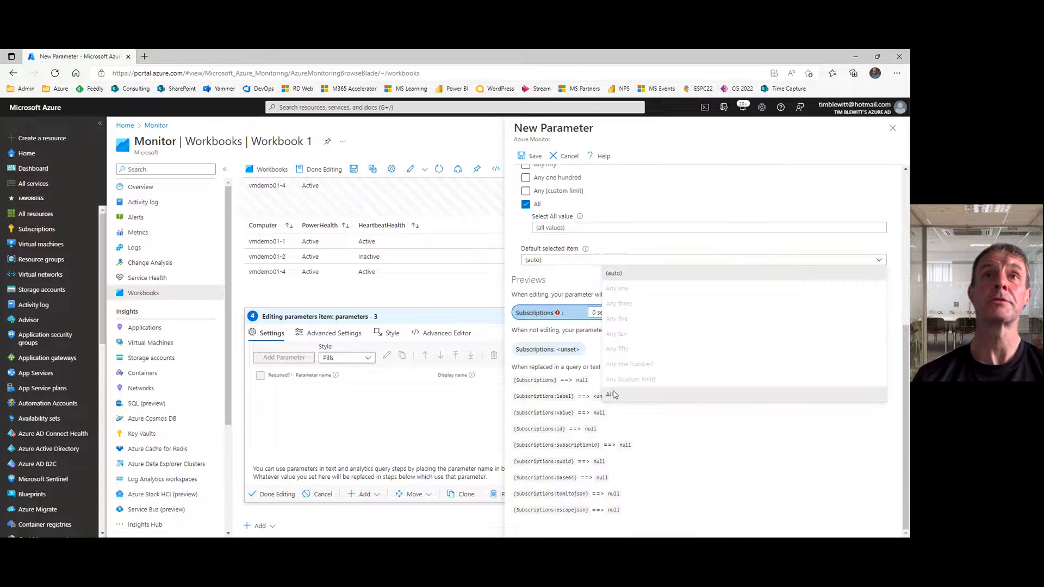
click(613, 395)
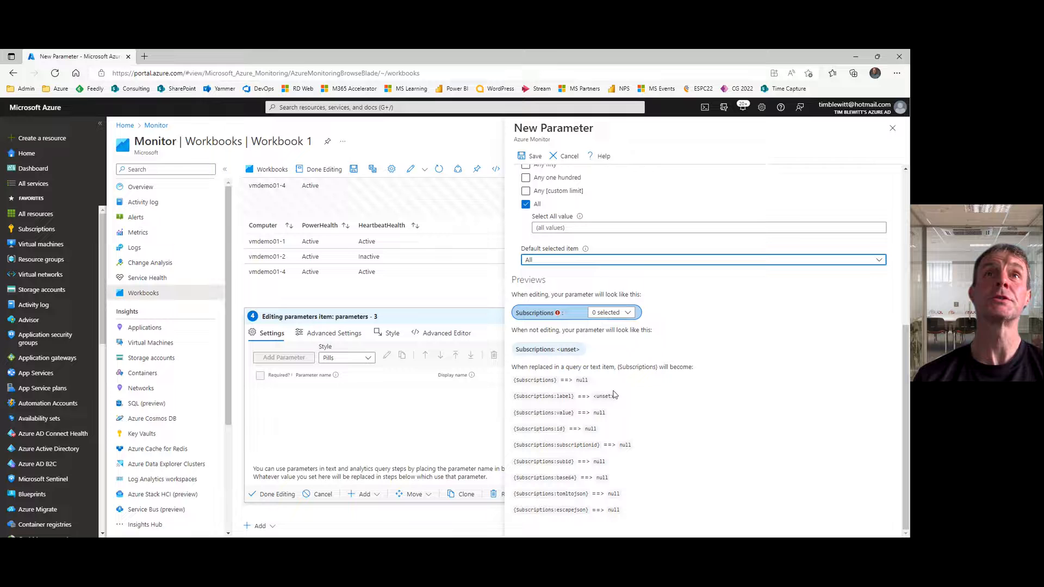
click(531, 156)
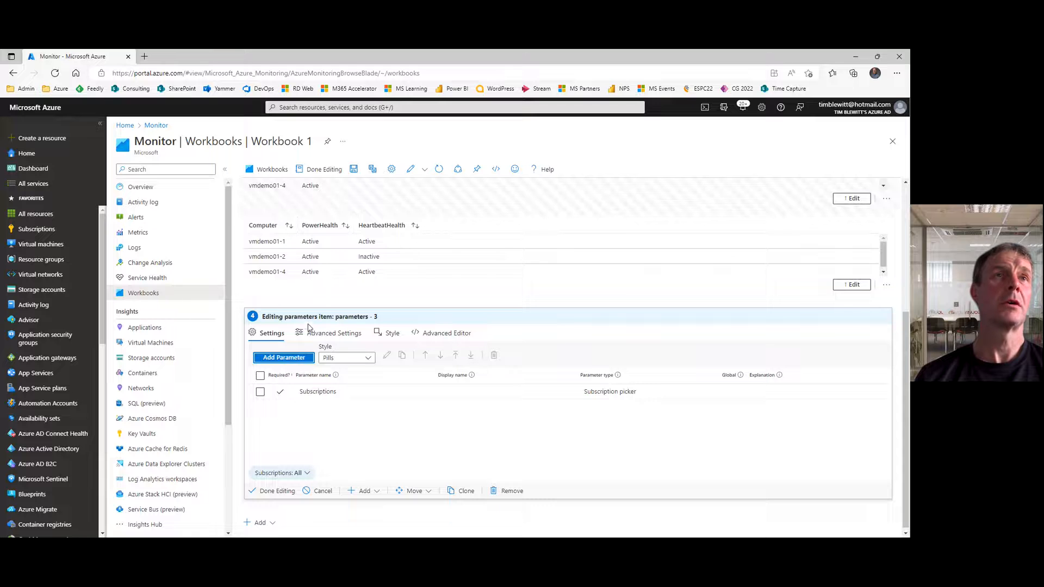
Step: Start a required parameter named Workspaces of type Resource picker that allows multiple selections
click(291, 358)
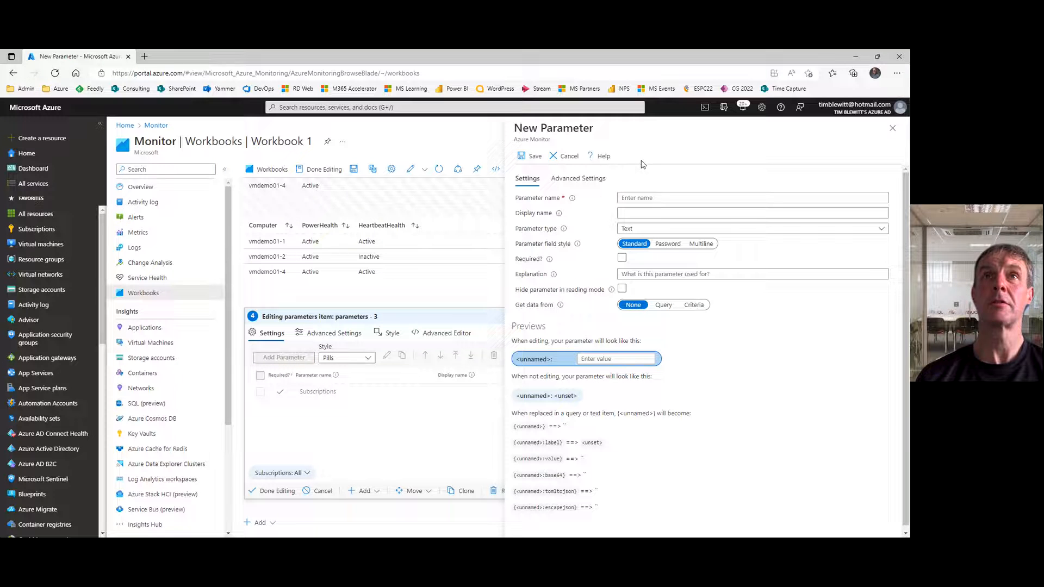
click(641, 201)
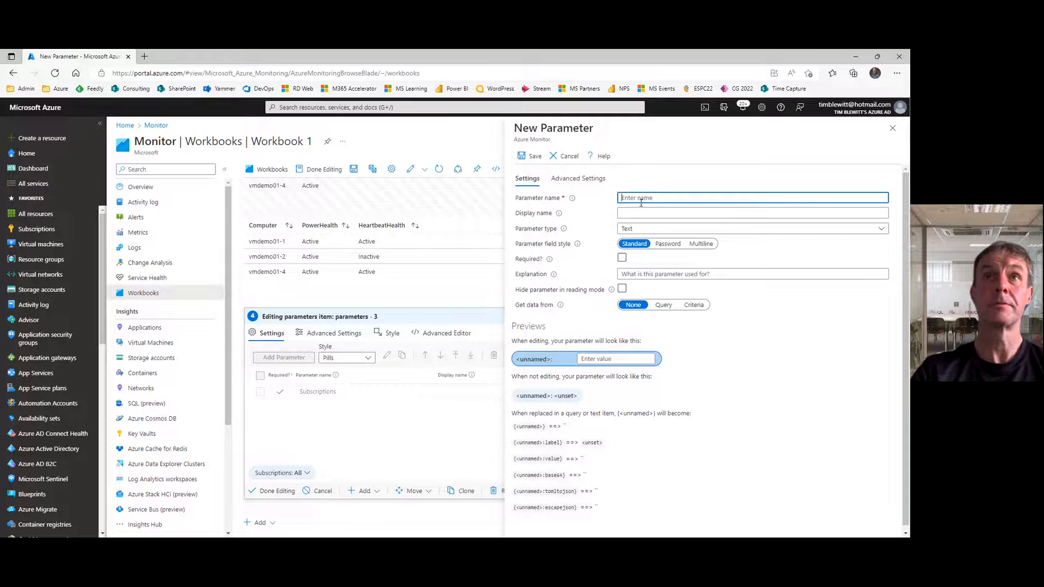
text(Workspaces)
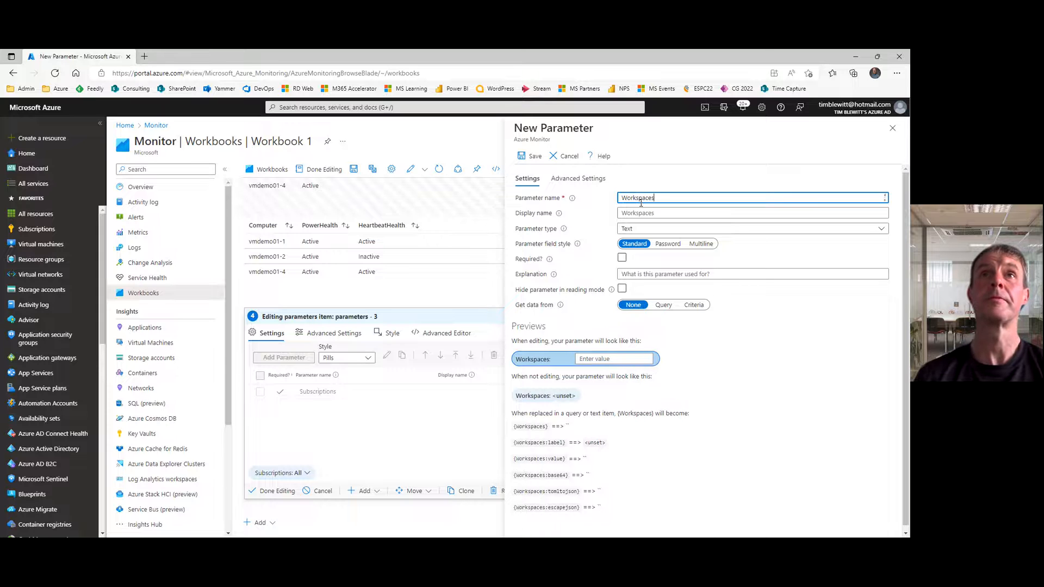
click(674, 231)
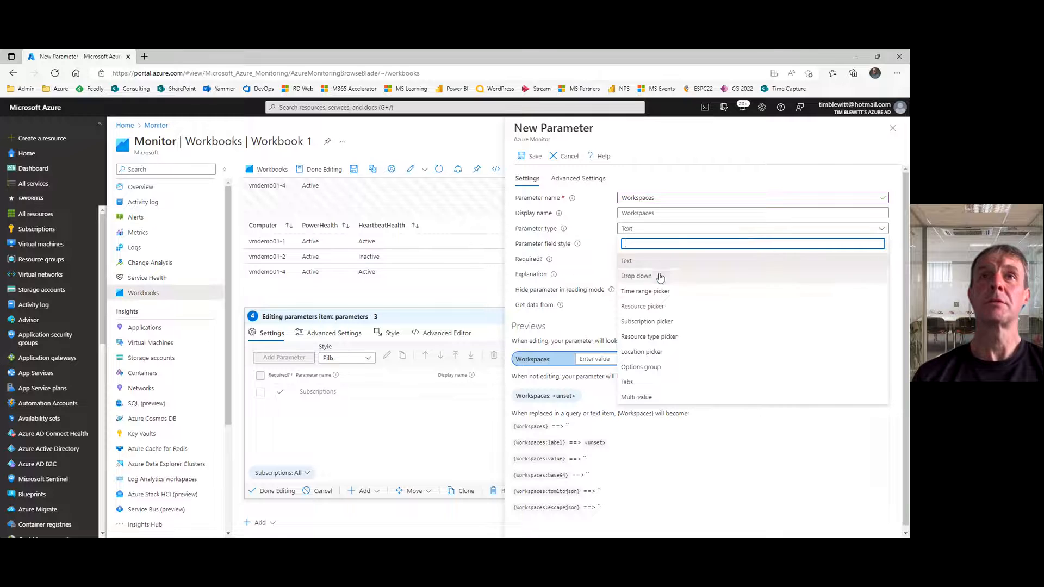
click(649, 308)
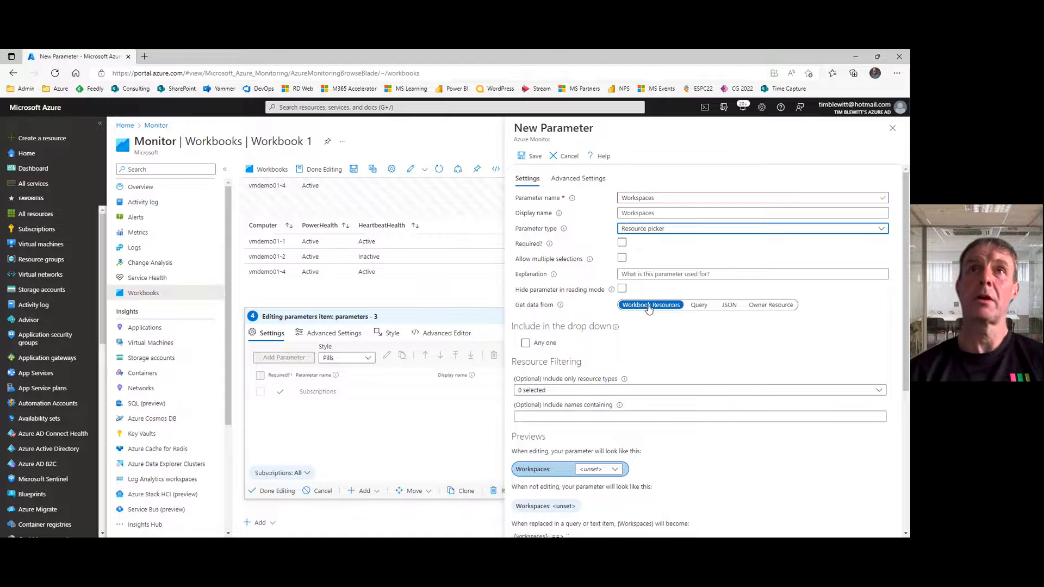
click(623, 245)
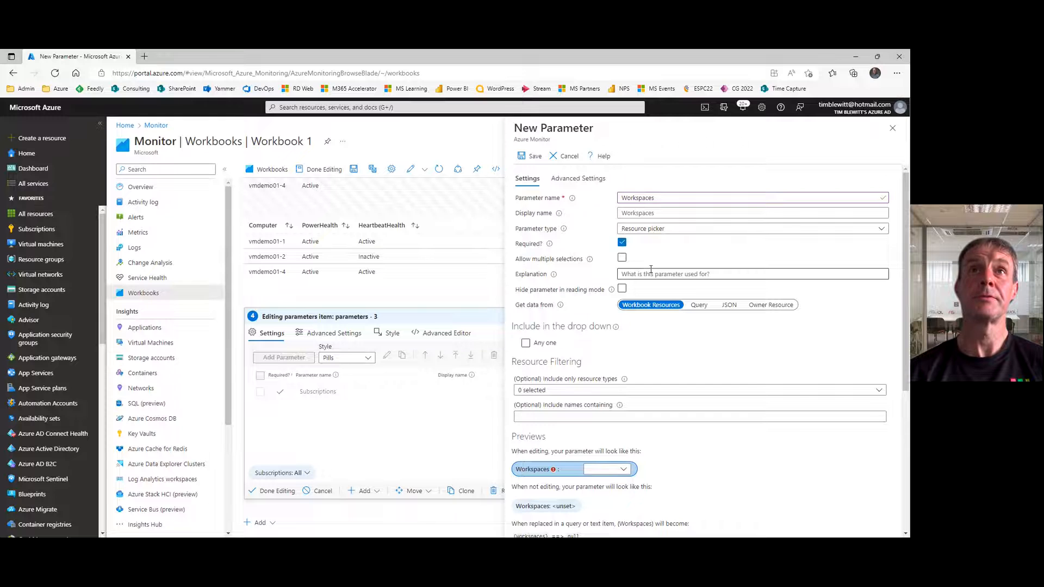
click(622, 258)
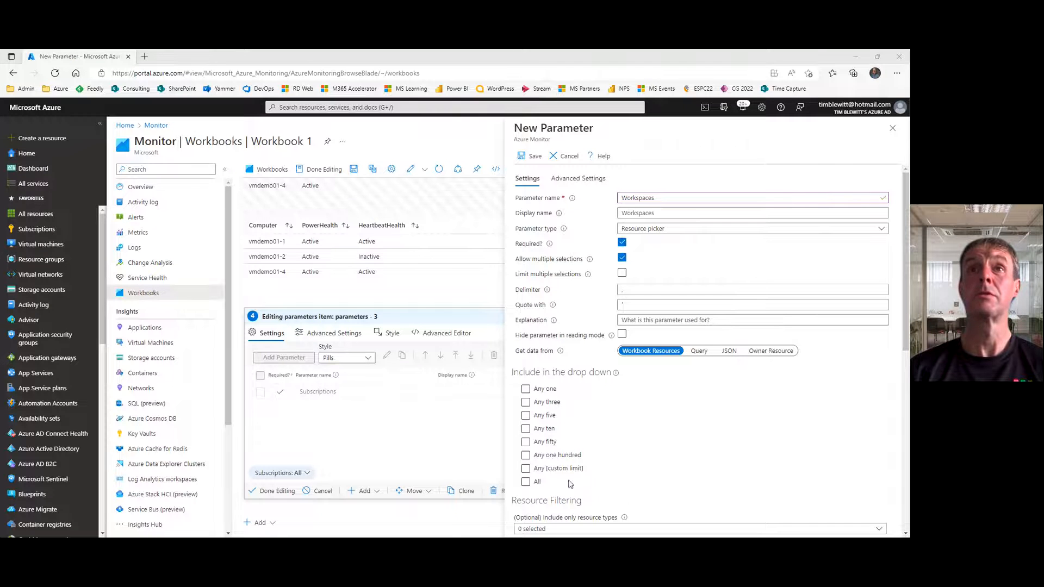
Step: Source the Workspaces parameter from an Azure Resource Graph query scoped to the Subscriptions parameter
click(699, 351)
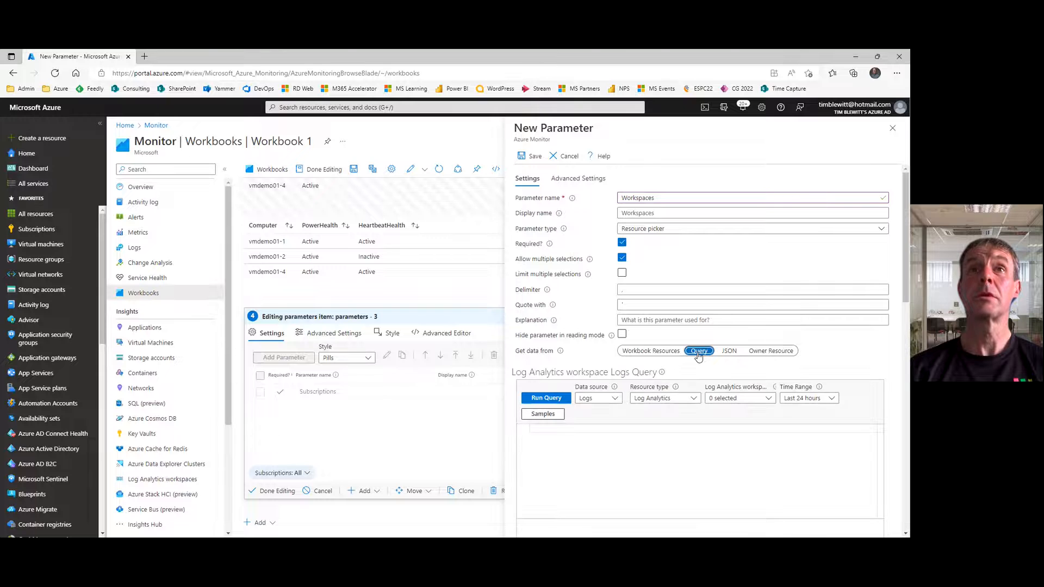
click(616, 399)
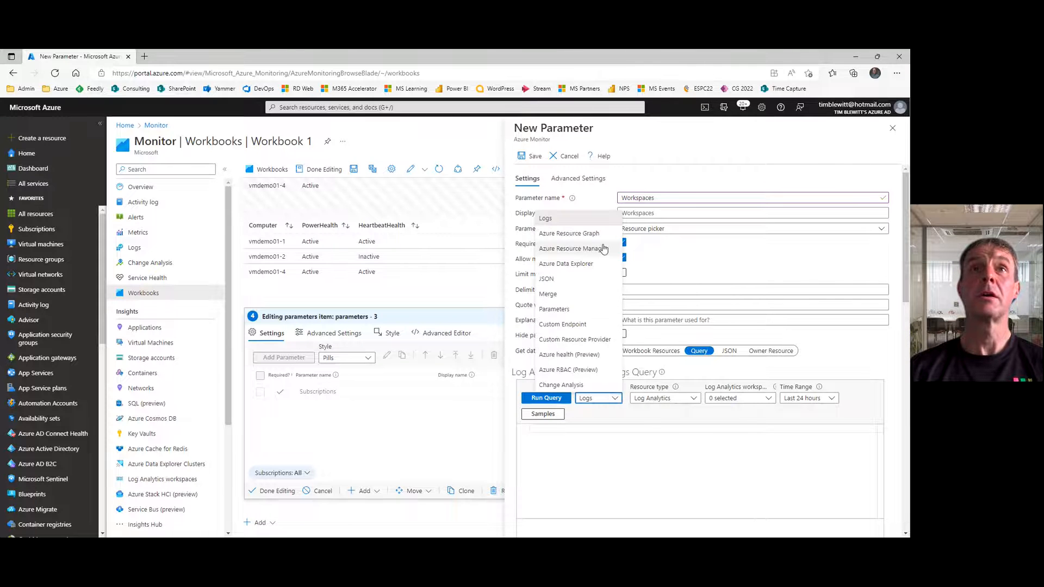
click(588, 236)
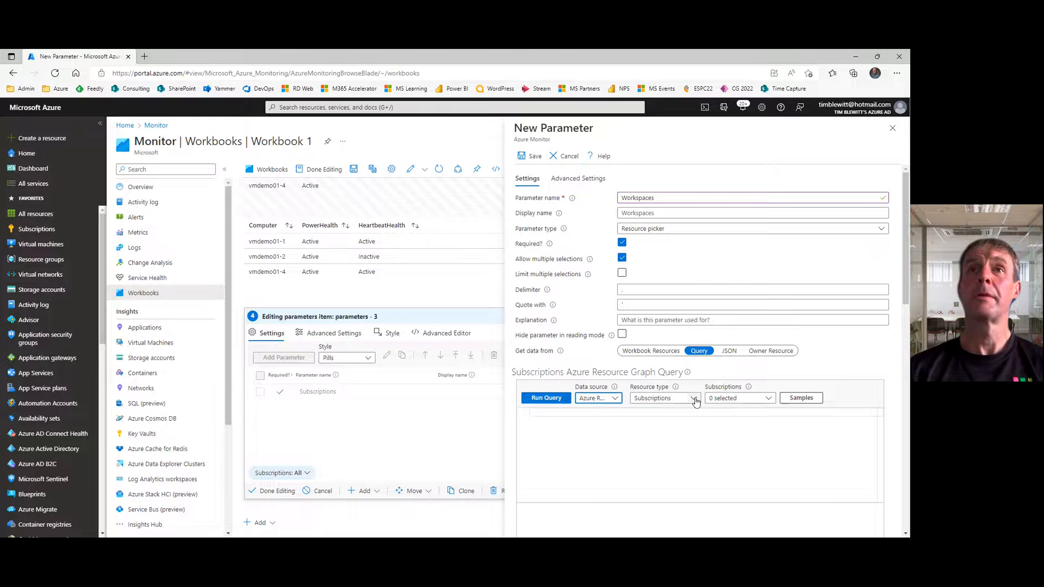
click(768, 399)
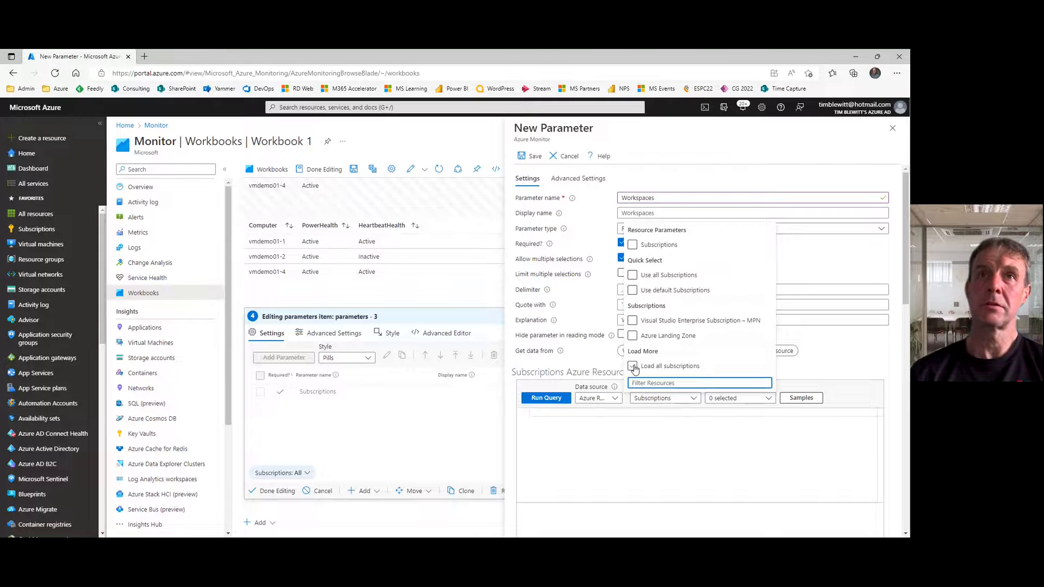
click(673, 337)
click(689, 349)
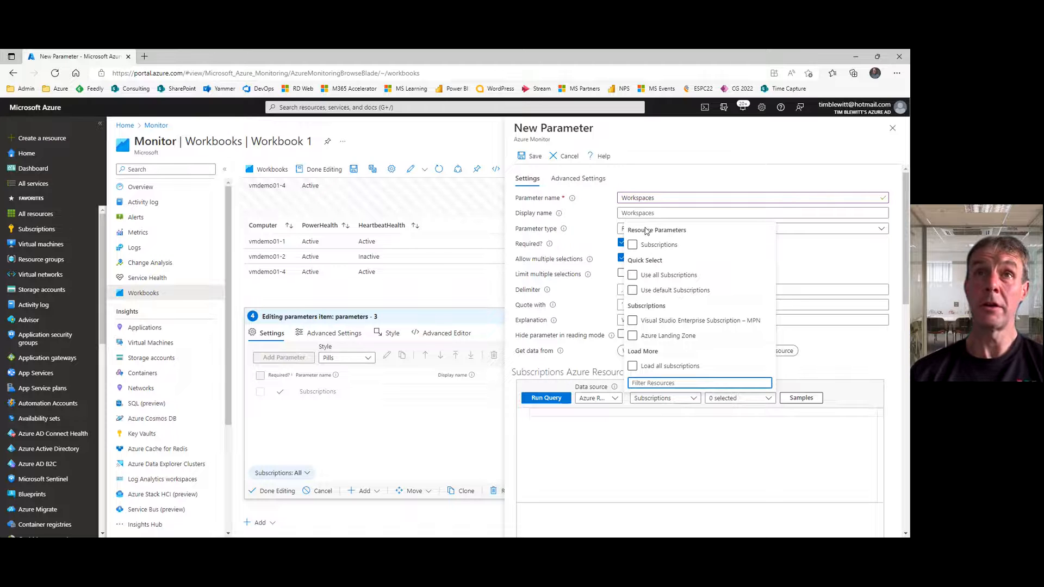
click(633, 245)
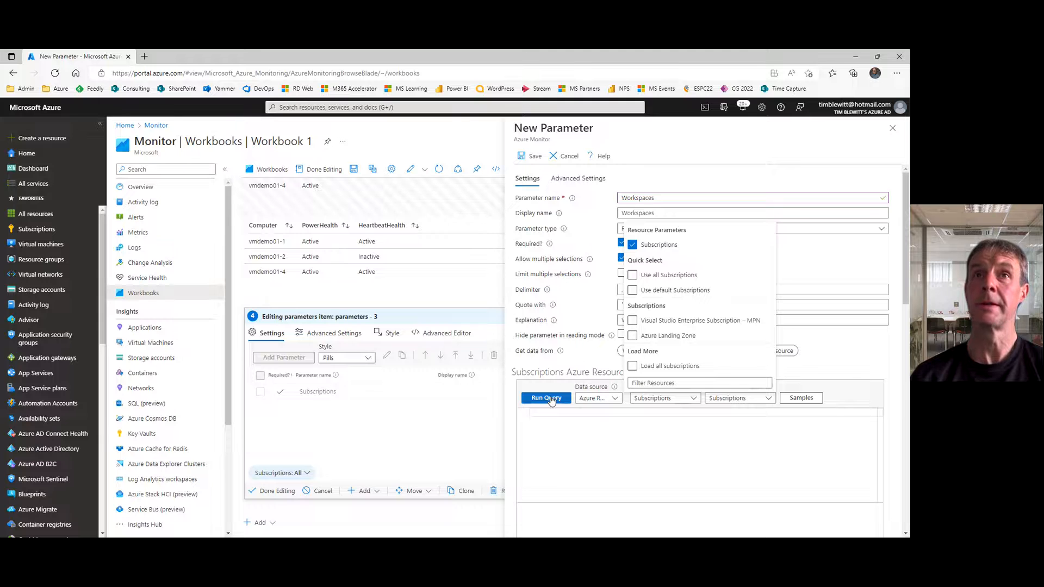
Step: Enter and run the query resources | where type =~ 'microsoft.operationalinsights/workspaces' | project id for the Workspaces parameter
click(647, 471)
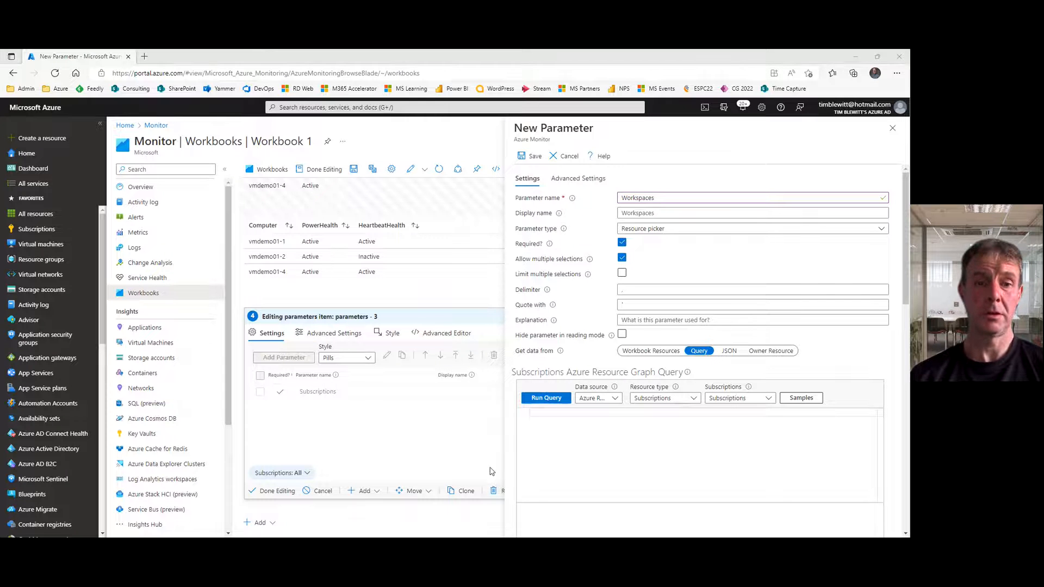
key(alt+Tab)
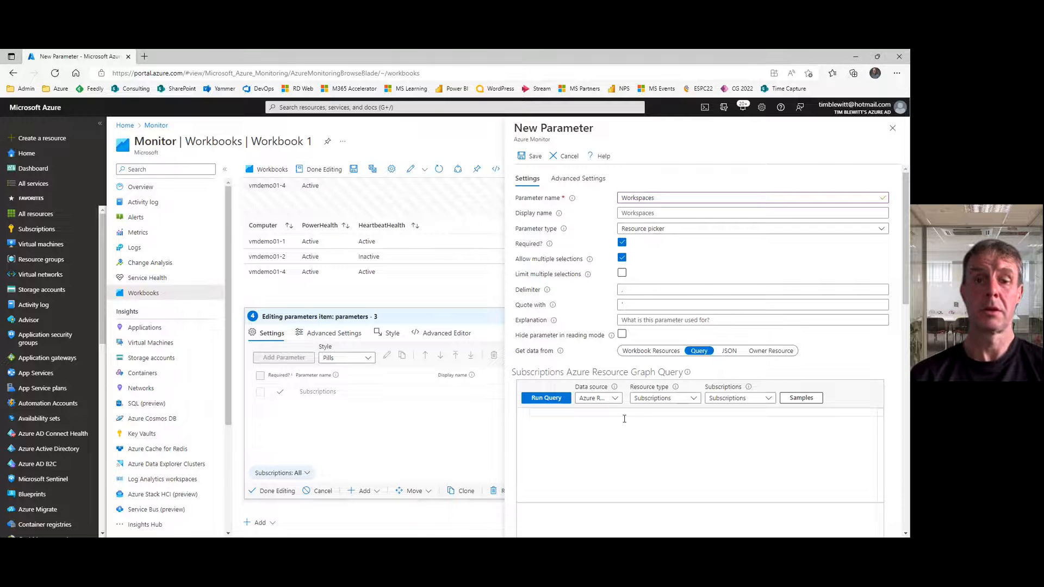
text(resources | where type =~ 'microsoft.operationalinsights/workspaces' | project id)
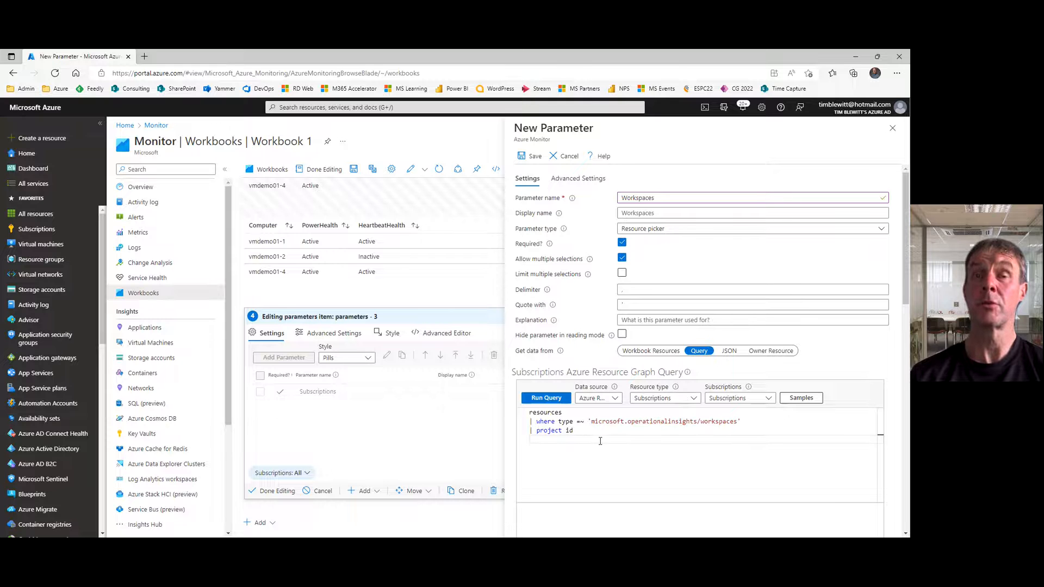
click(546, 400)
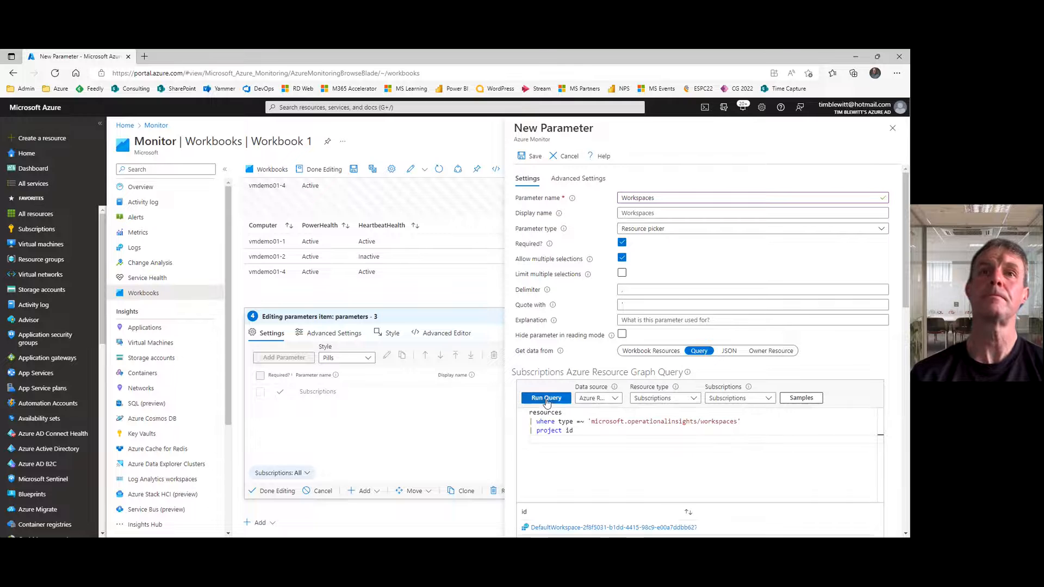
Step: Include All in the Workspaces drop-down and make All the default selected item
scroll(907, 355, down, 3)
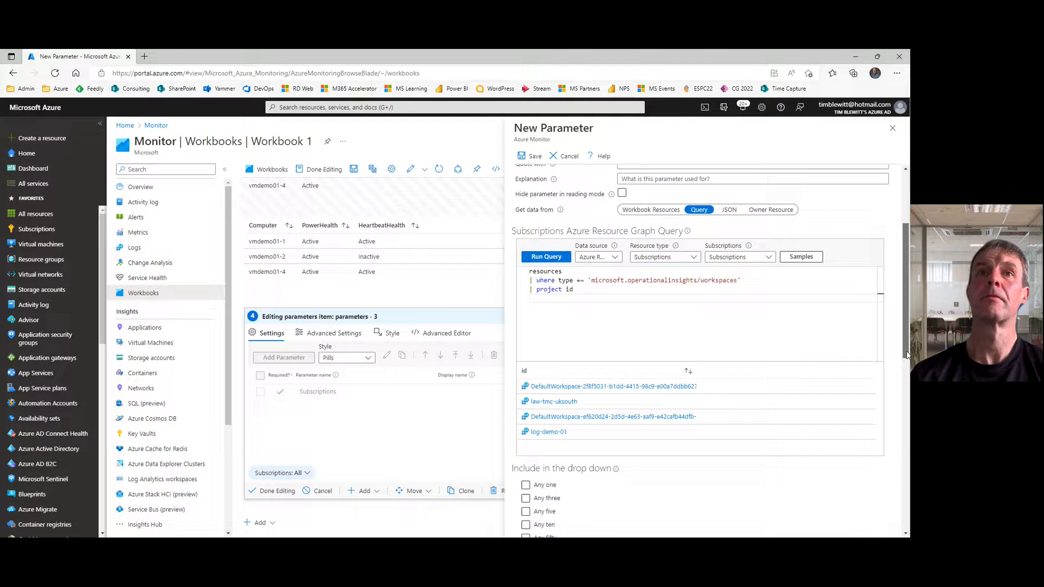
drag(907, 354, 904, 398)
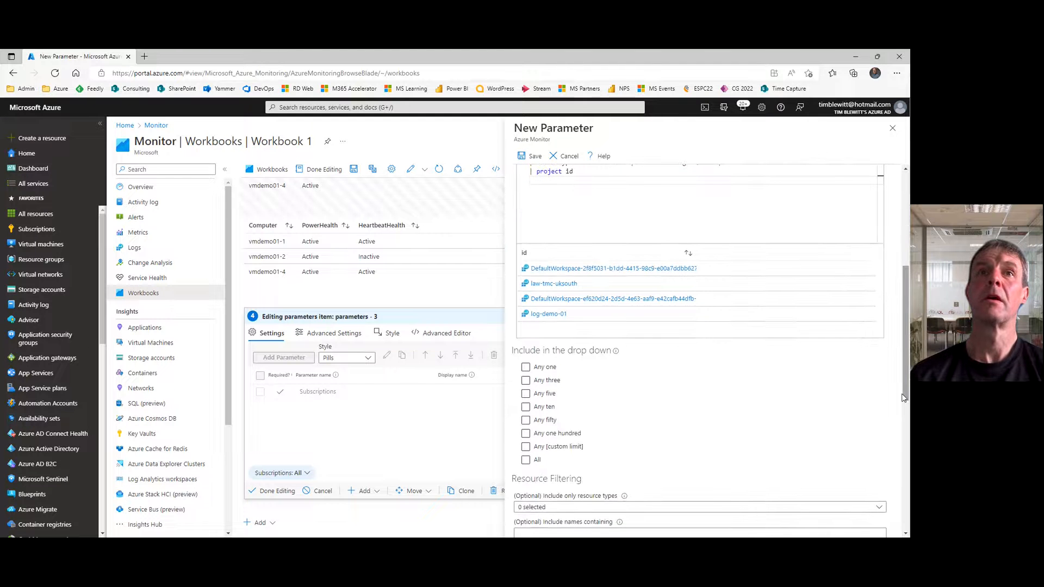
click(526, 460)
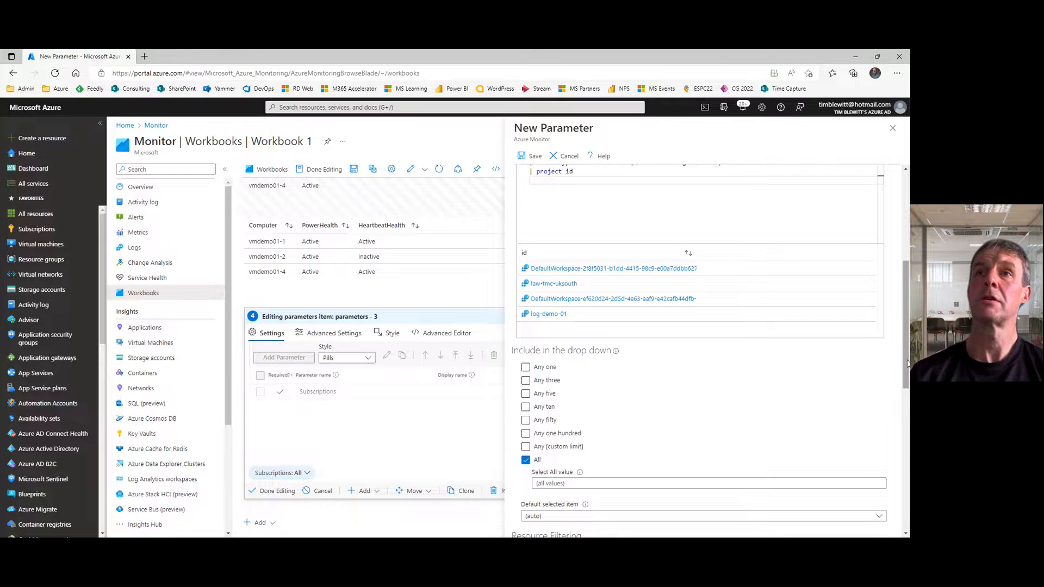
drag(907, 367, 906, 435)
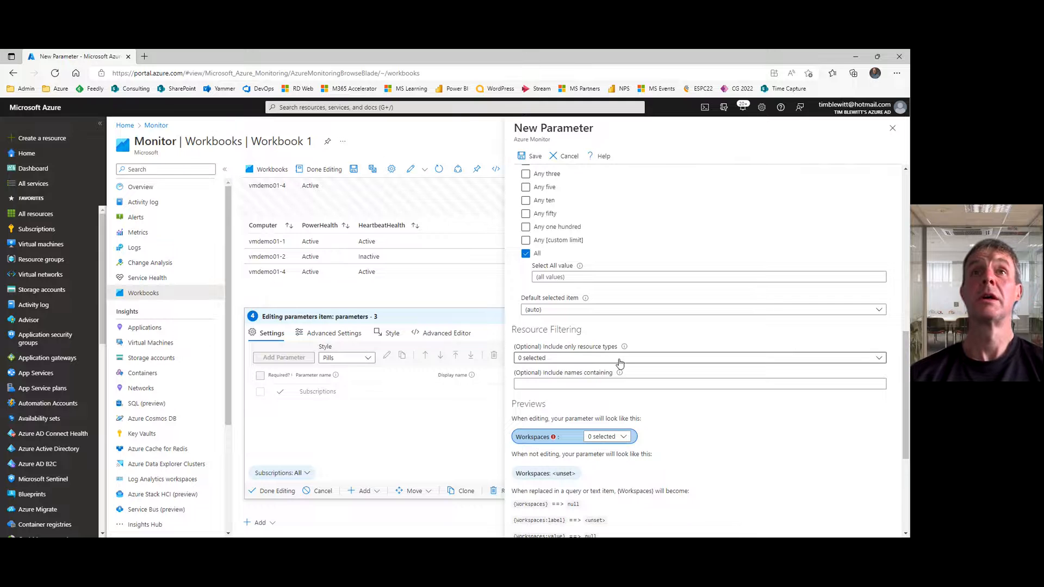
click(595, 311)
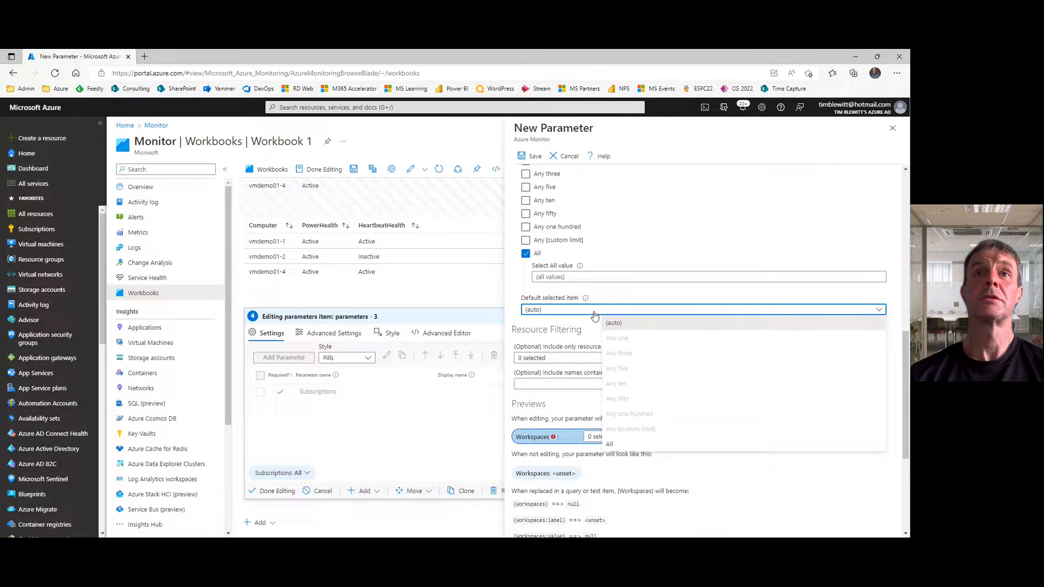
click(610, 444)
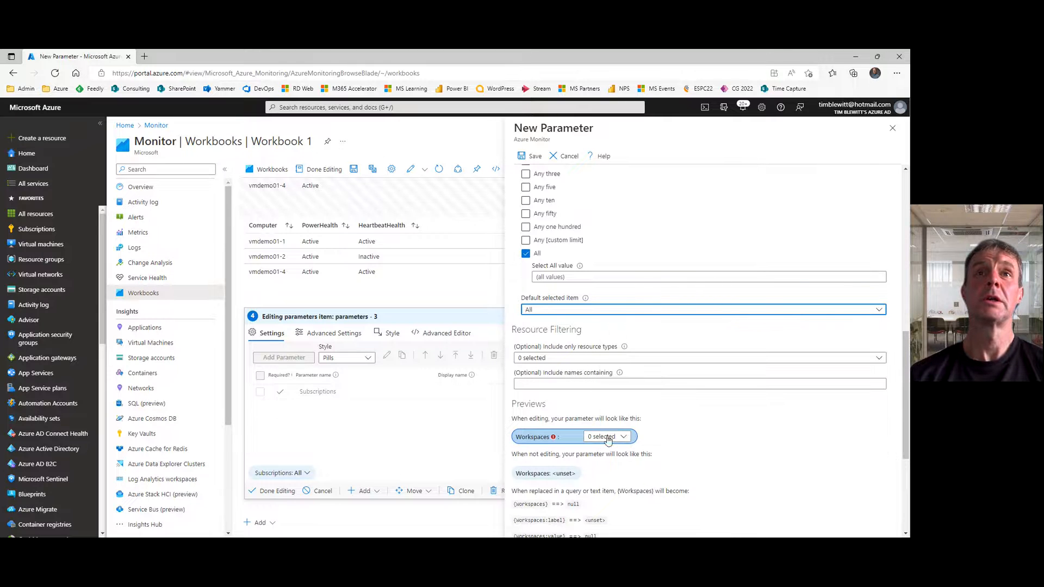
Step: Limit Workspaces to the Log Analytics workspace resource type, save the parameter and finish editing the parameters item
click(571, 359)
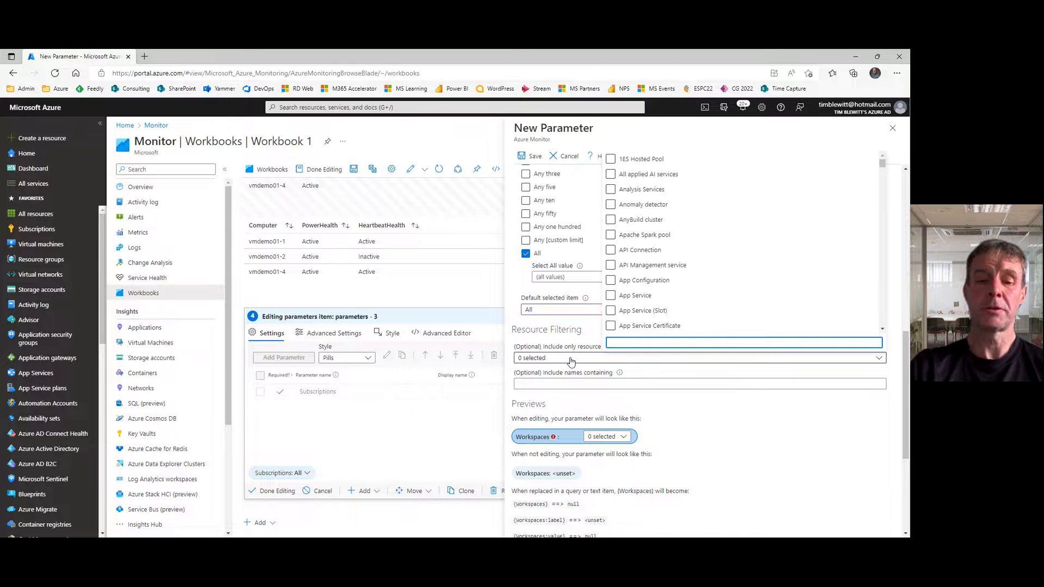
text(log)
text(a)
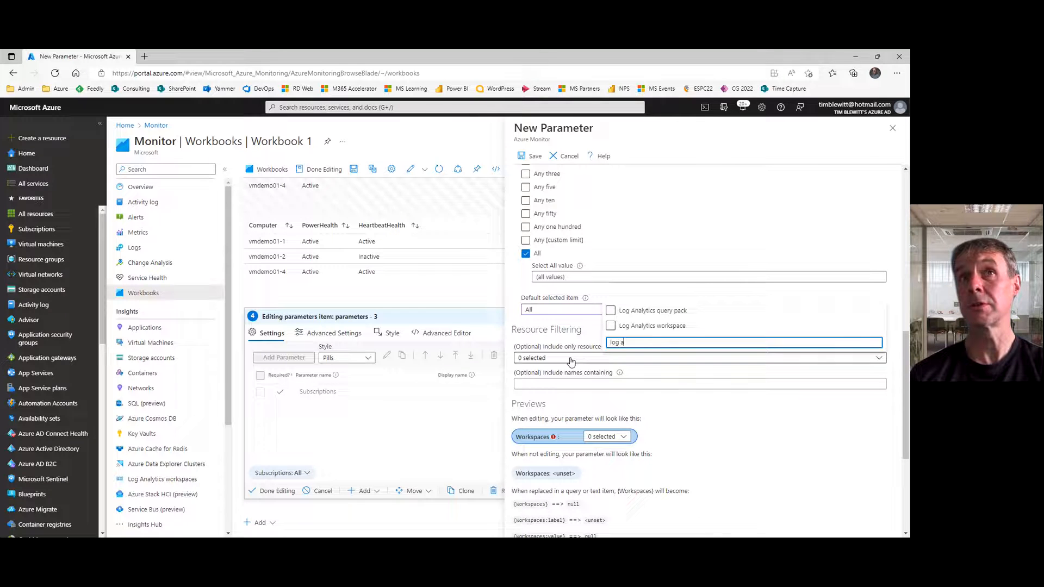
click(610, 326)
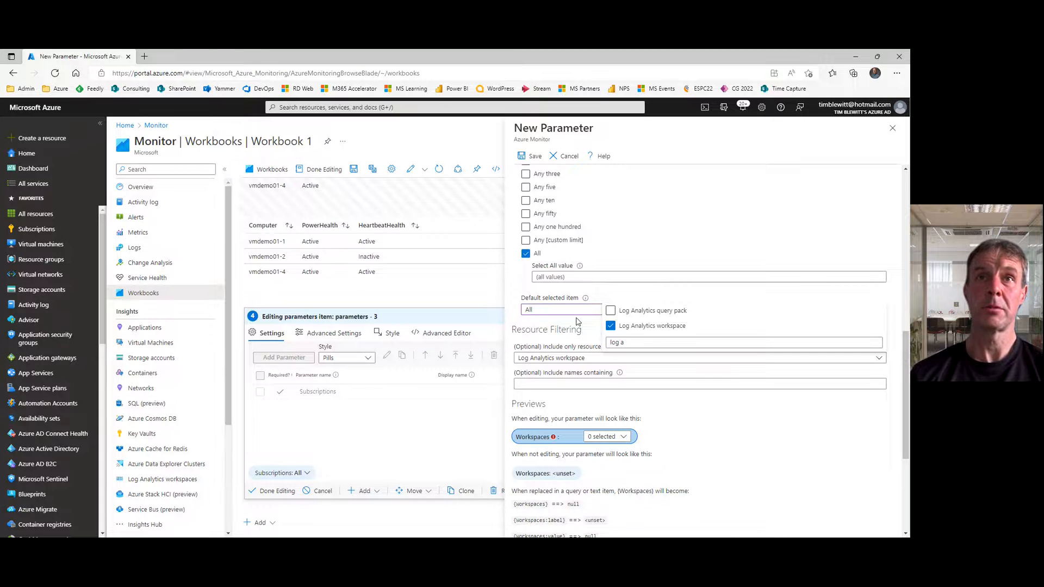
click(537, 156)
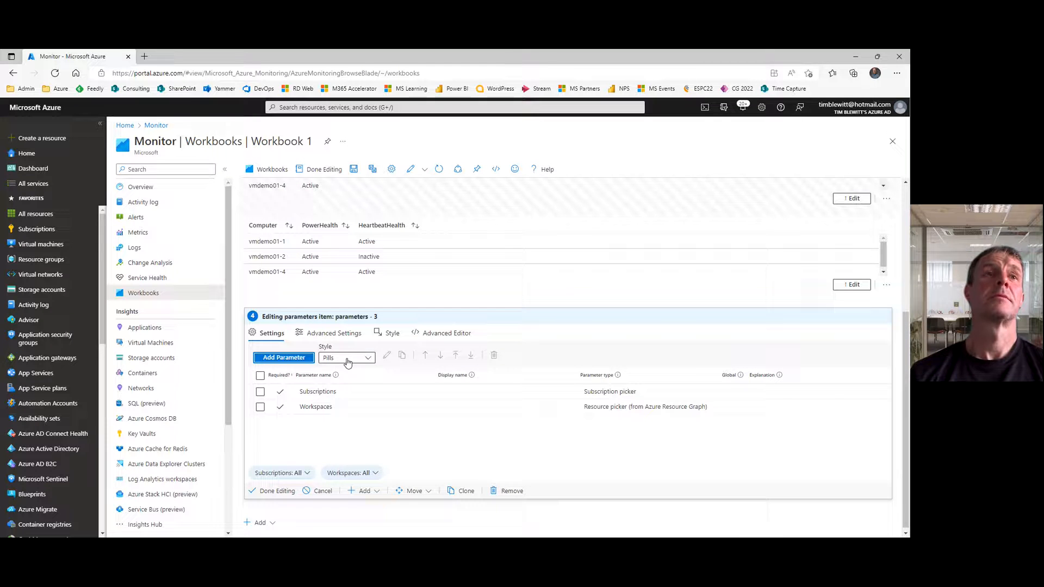
click(273, 491)
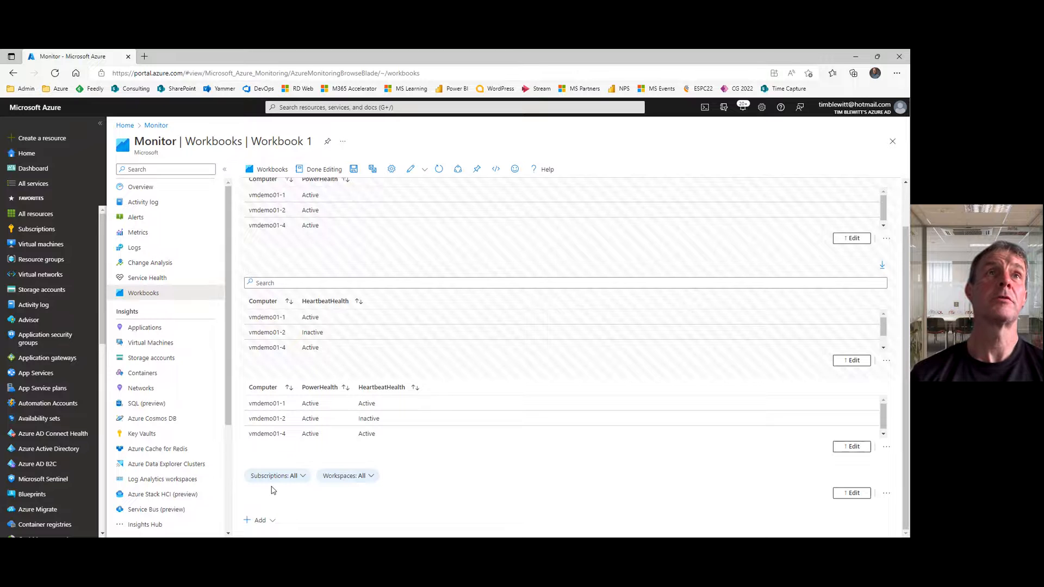
Step: Test the parameters in reading mode with Subscriptions set to Azure Landing Zone and Workspaces set to log-demo-01
click(320, 171)
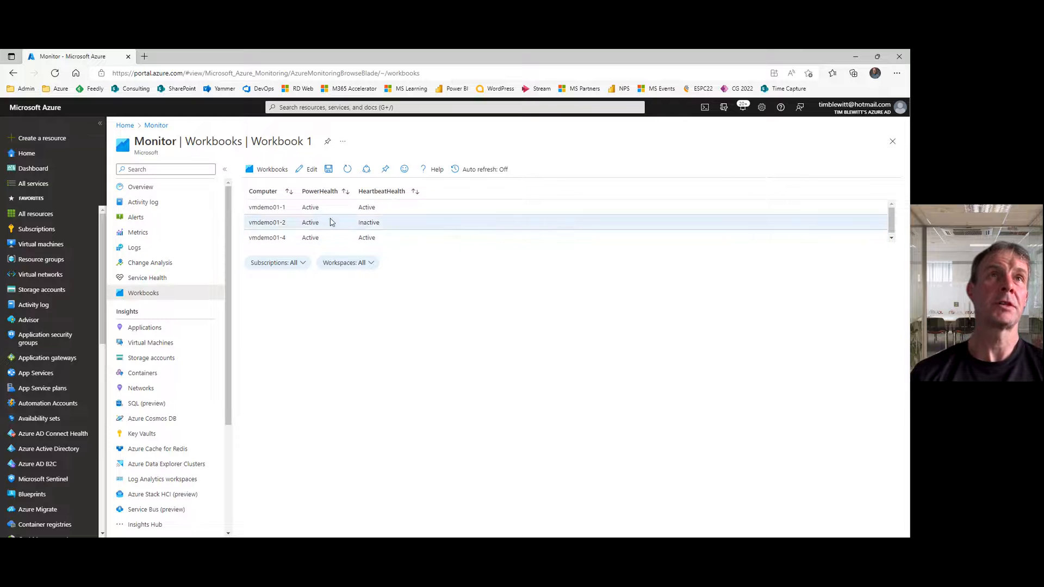
click(299, 263)
click(328, 267)
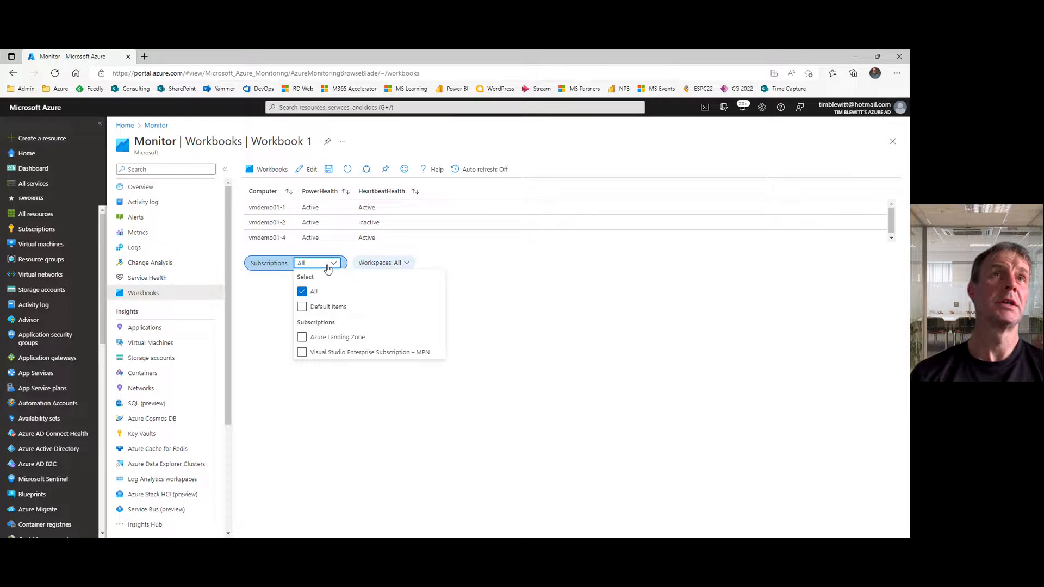
click(303, 341)
drag(501, 247, 448, 262)
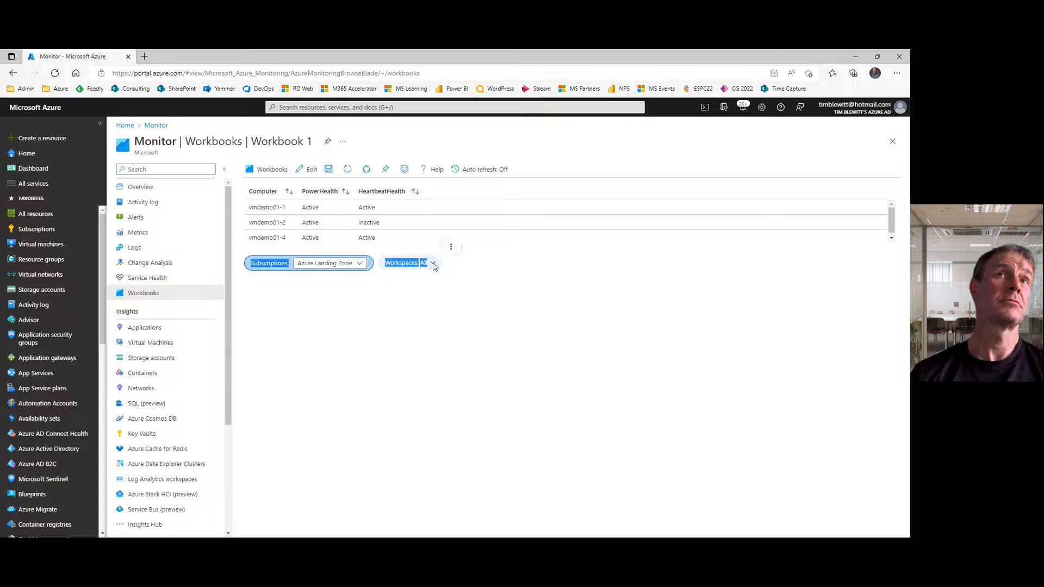
click(435, 265)
click(461, 264)
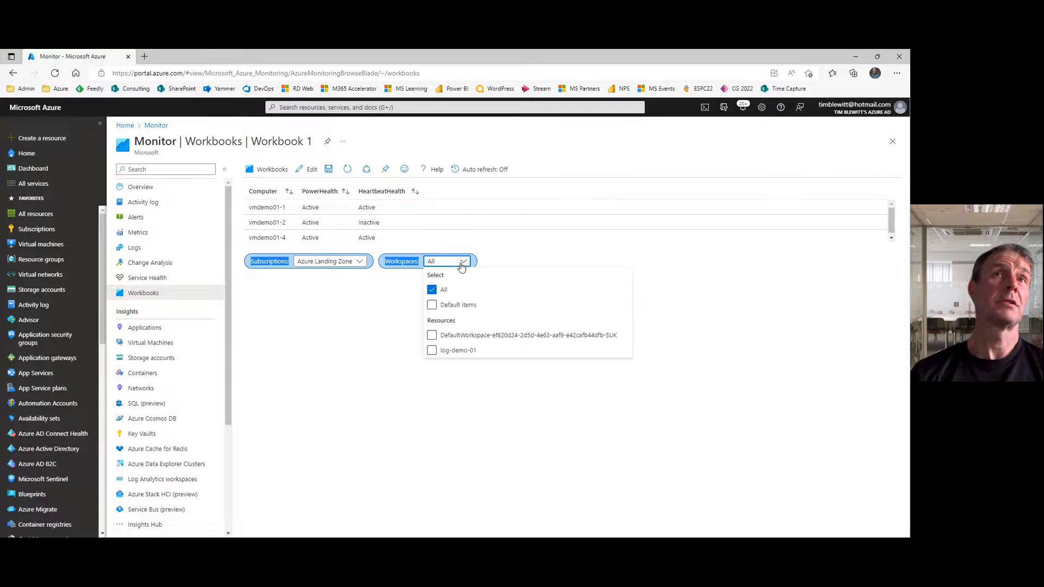
click(432, 349)
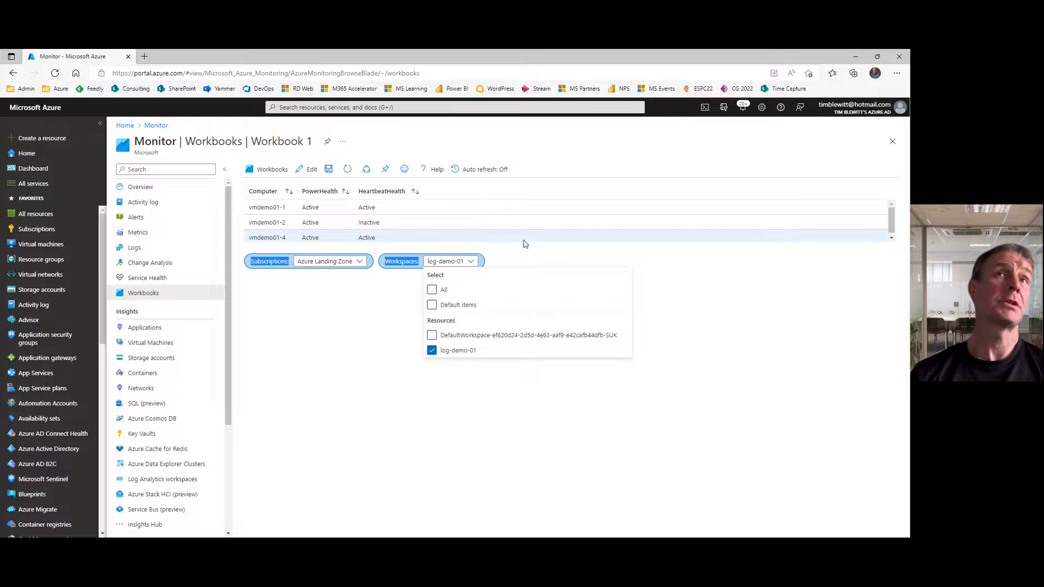
click(343, 308)
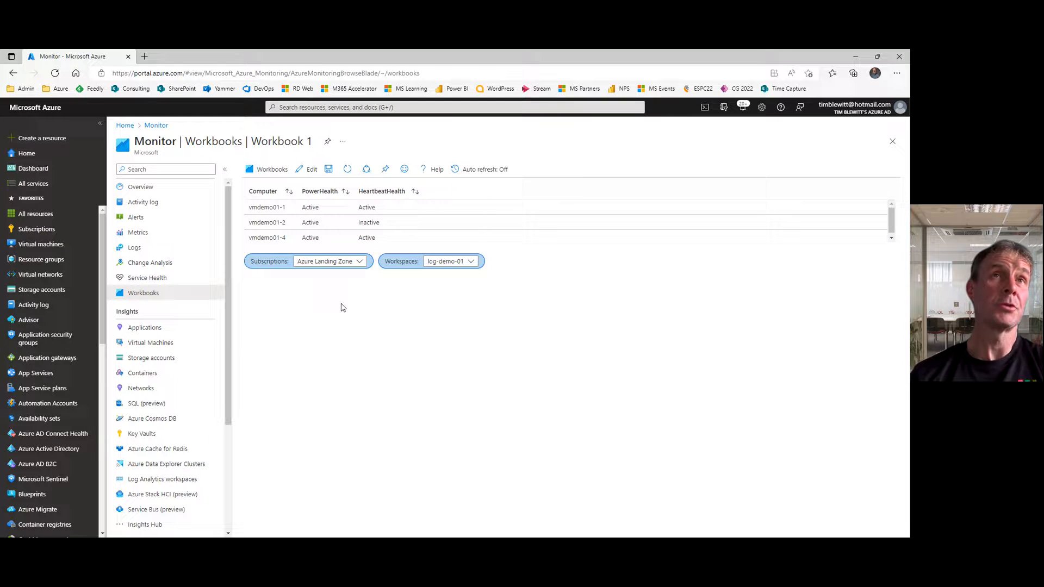
Step: Set the Subscriptions parameter to only Visual Studio Enterprise Subscription – MPN
click(362, 262)
click(302, 350)
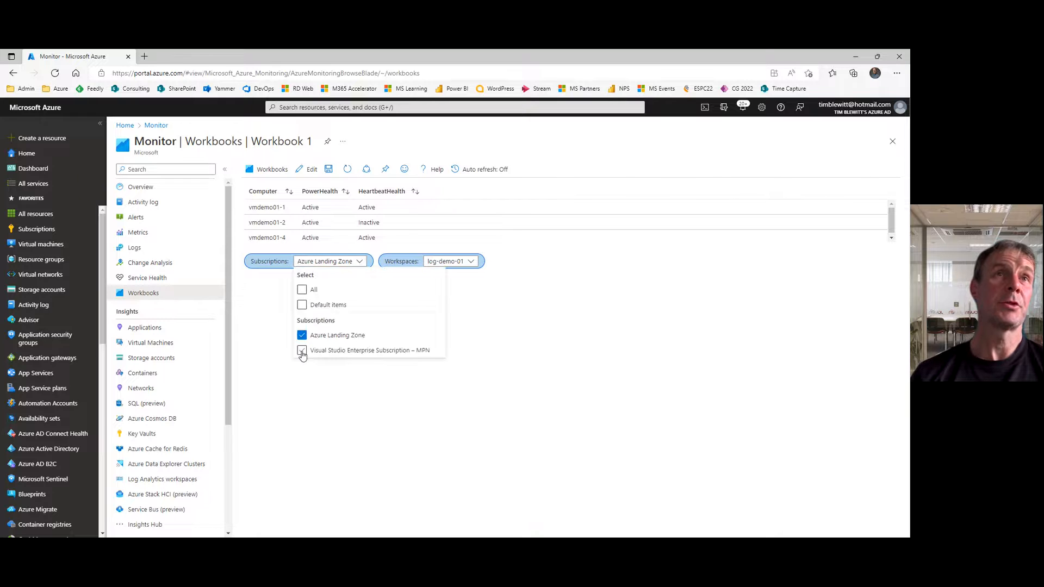
click(302, 336)
click(519, 238)
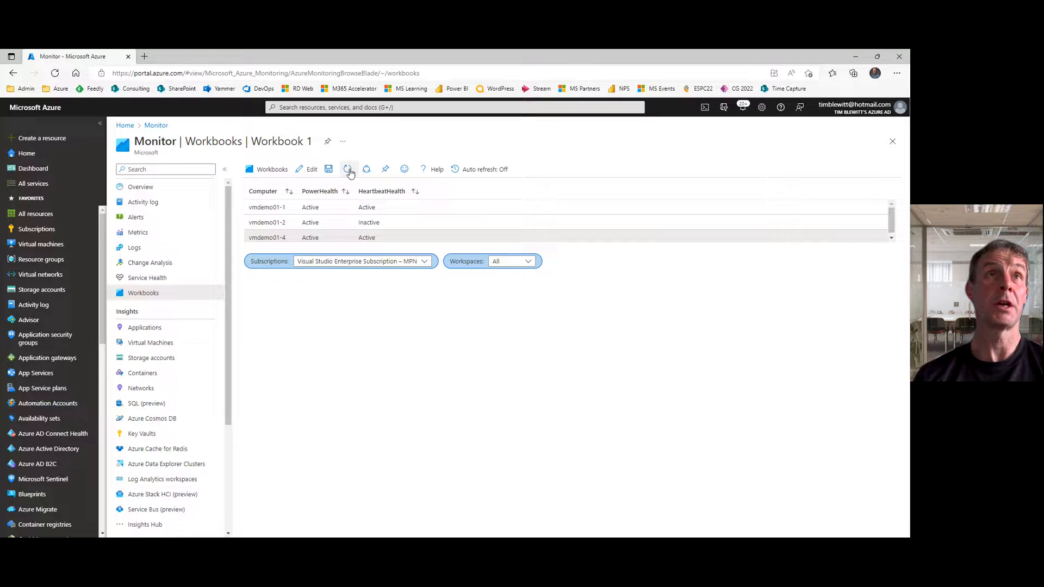
Step: Return the workbook to edit mode and move the Subscriptions and Workspaces parameters item to the top, above the PowerHealth table
click(303, 171)
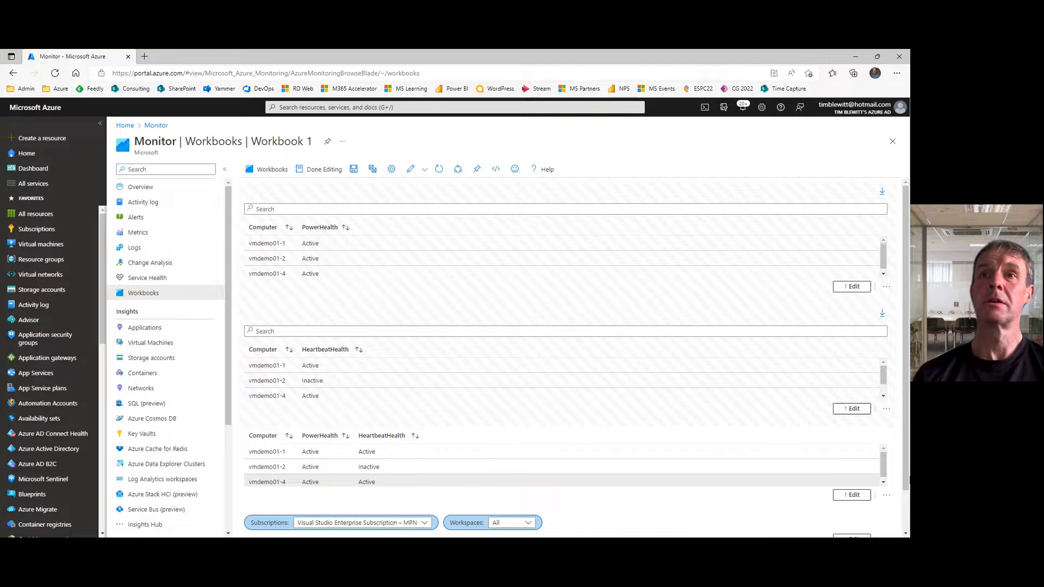
scroll(907, 505, down, 1)
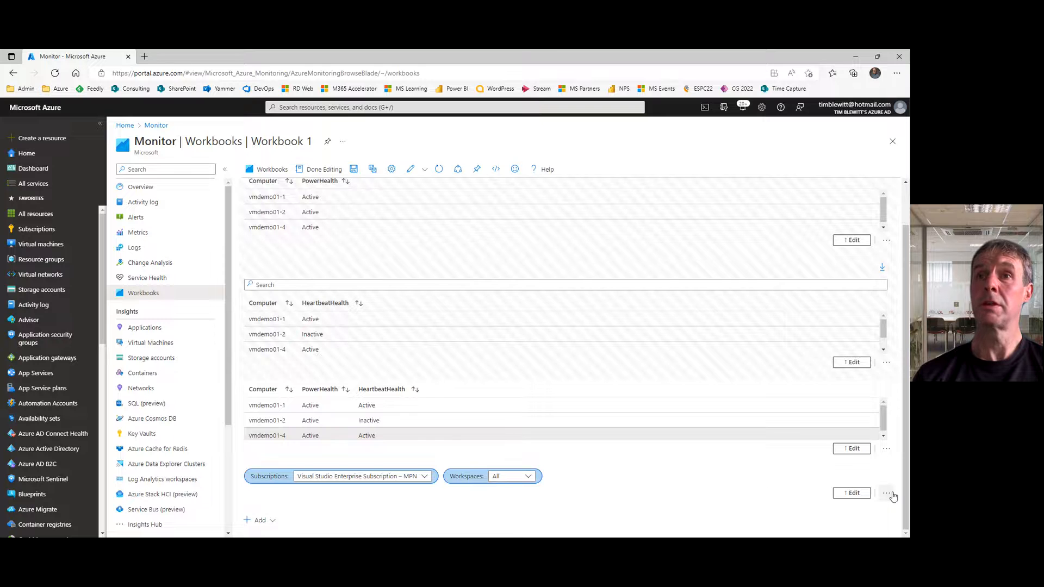
click(890, 494)
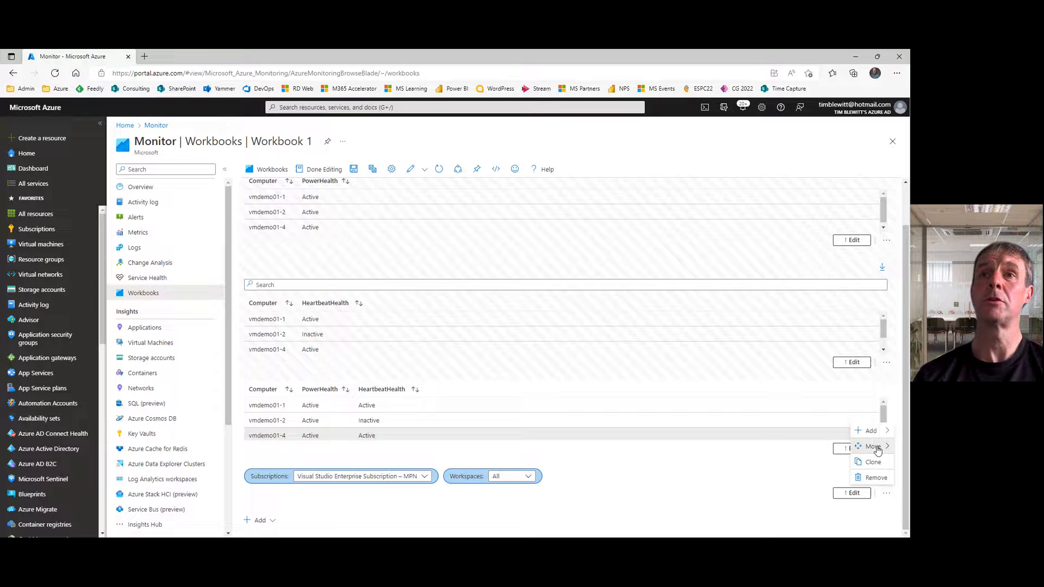
click(830, 447)
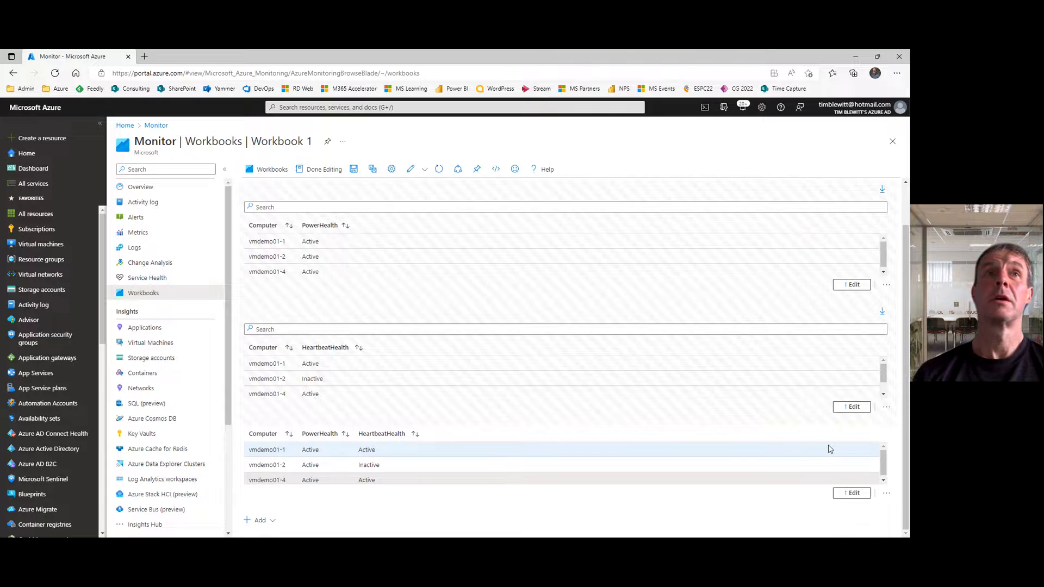
Step: Set the HeartbeatHealth query's Log Analytics workspace to the Workspaces parameter only and finish editing the item
click(855, 408)
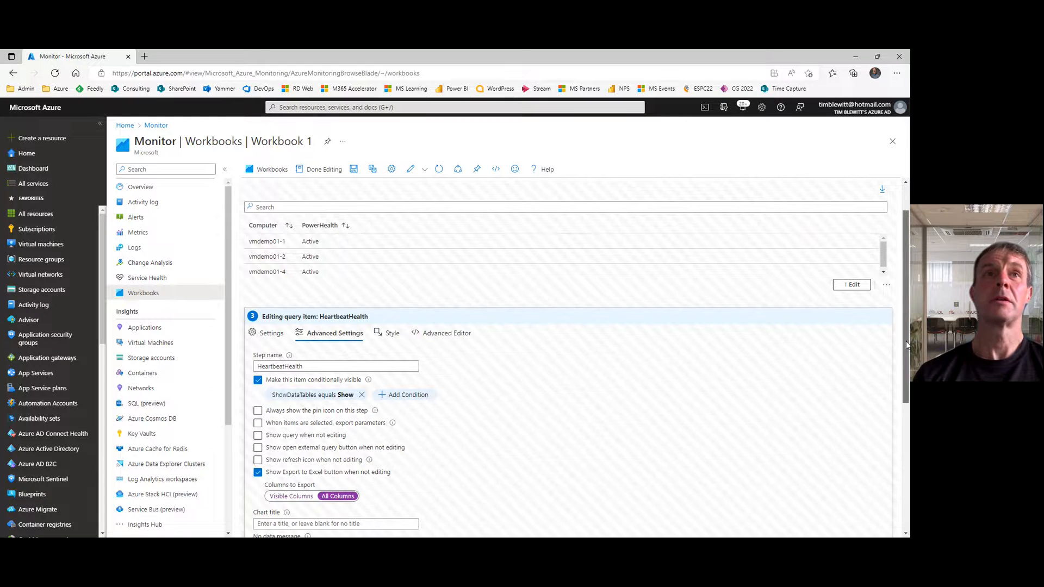
scroll(906, 341, down, 2)
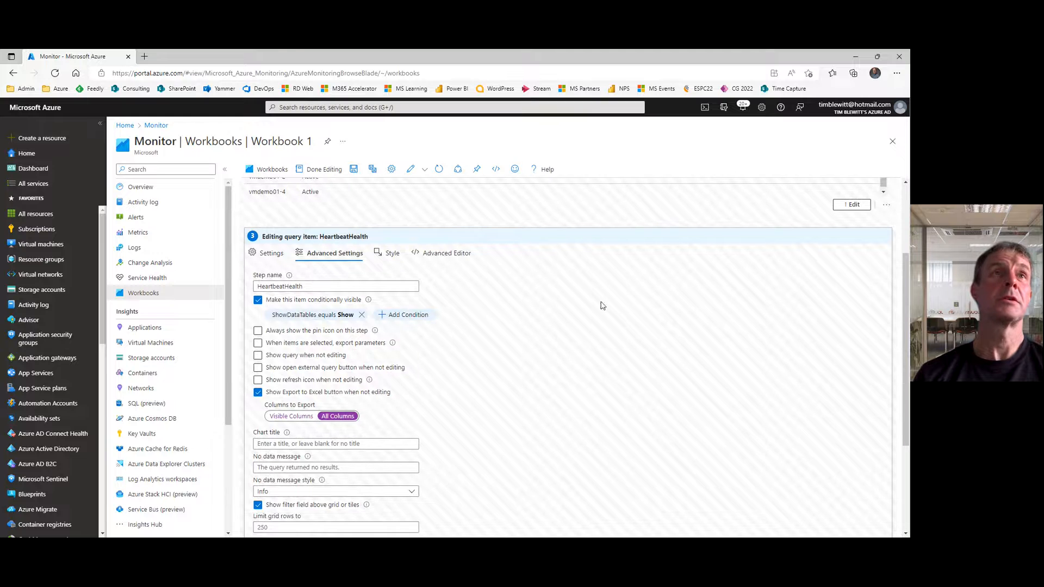
click(267, 254)
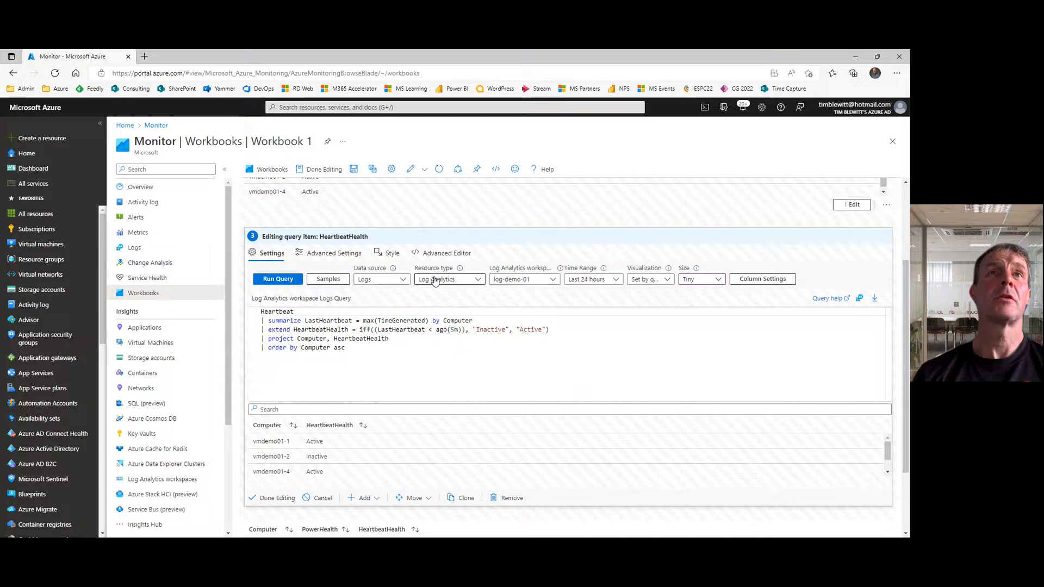
click(553, 281)
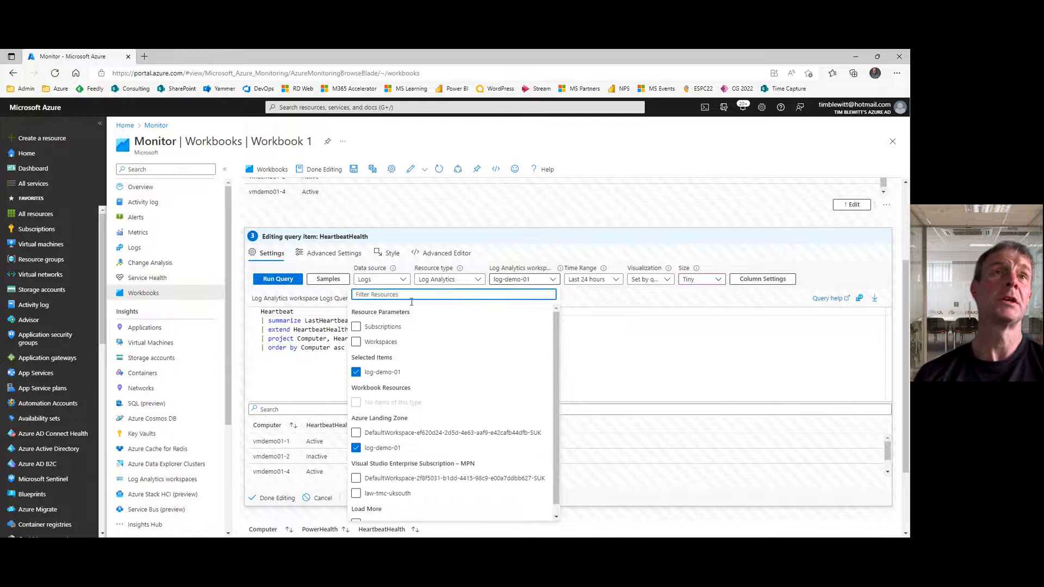
click(356, 342)
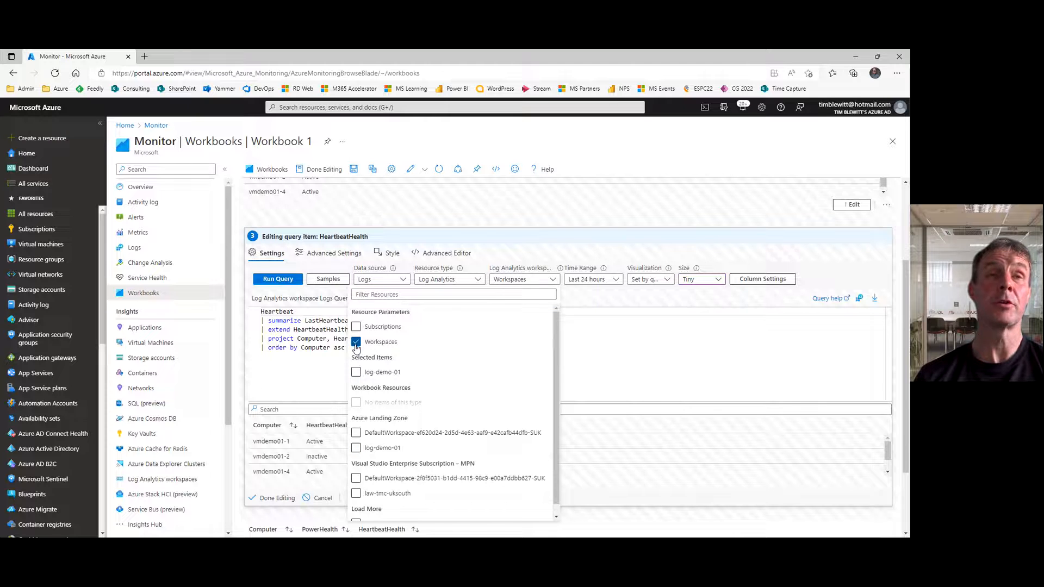
click(590, 337)
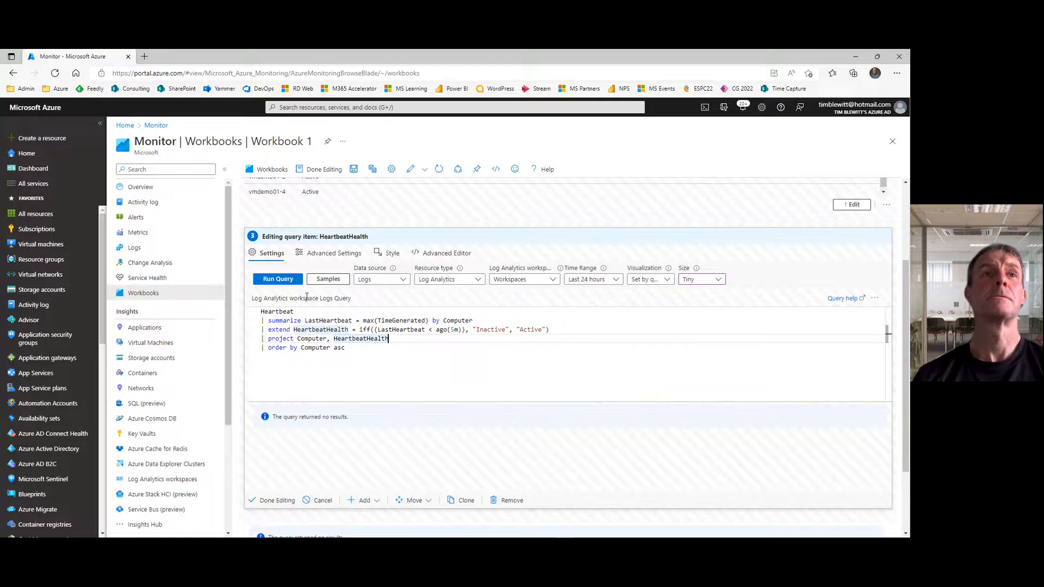
click(271, 501)
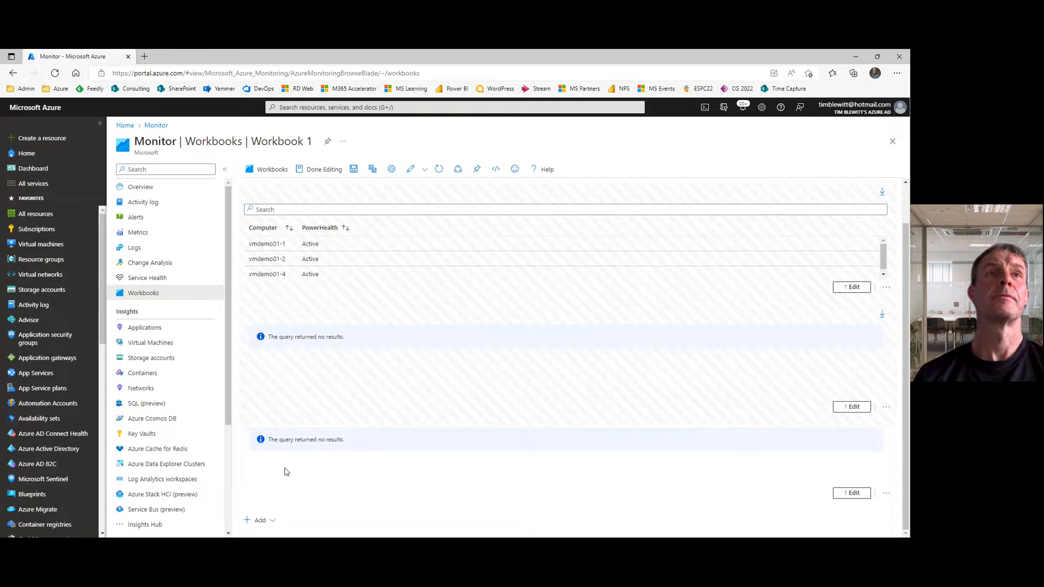
Step: Switch the workbook to reading mode and set Subscriptions to only Azure Landing Zone
click(317, 170)
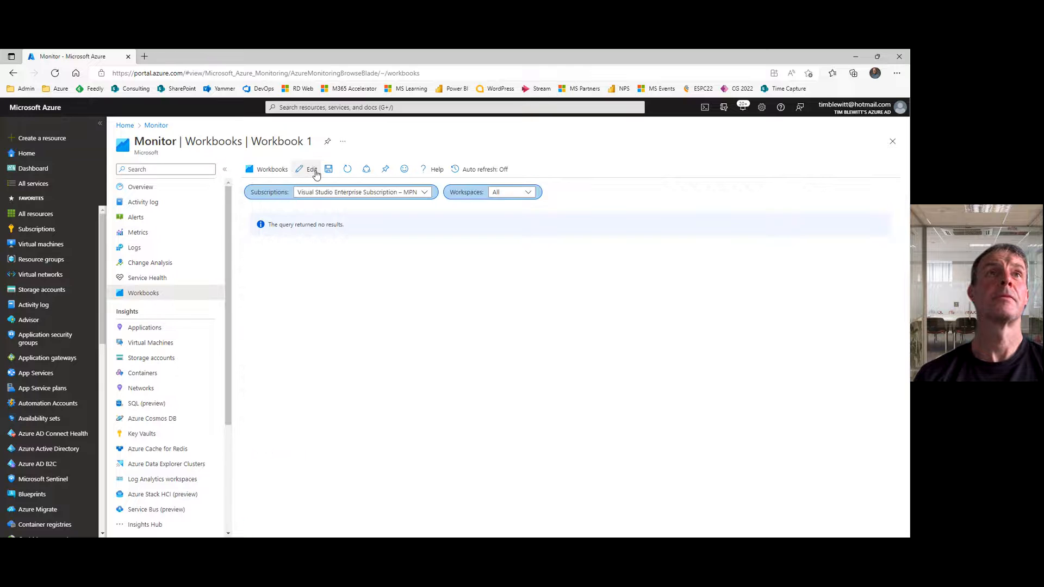
click(421, 193)
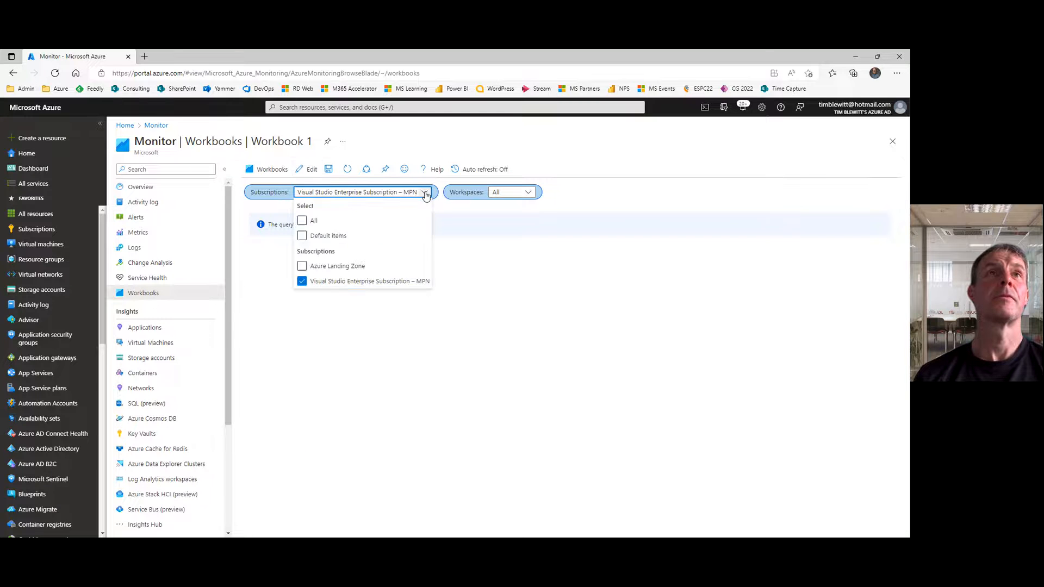
click(302, 266)
click(302, 281)
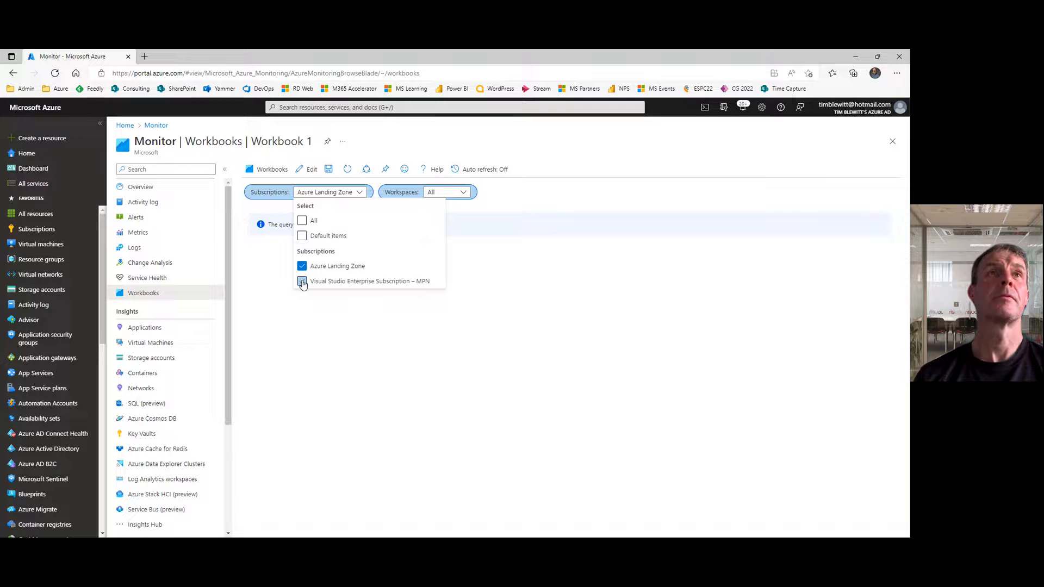
click(547, 191)
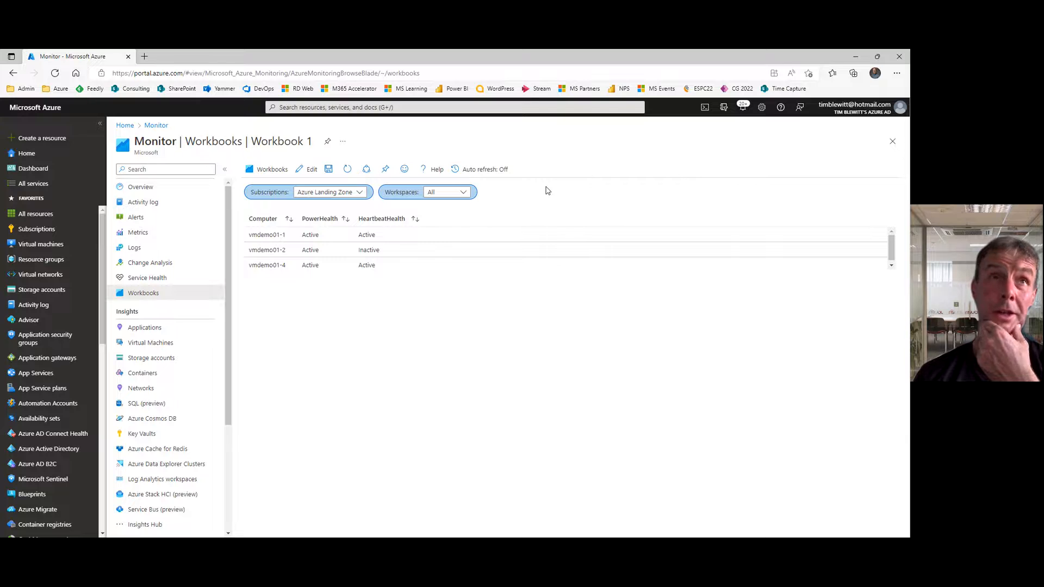
Step: Start saving the workbook and title it Demo01
click(329, 169)
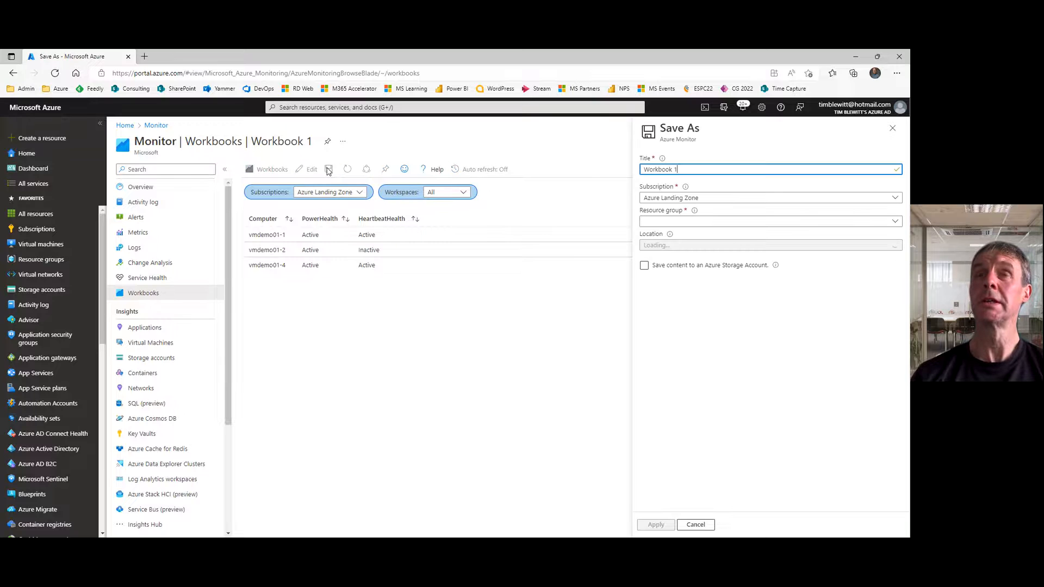
key(BackSpace)
key(BackSpace)
key(BackSpace)
key(BackSpace)
key(BackSpace)
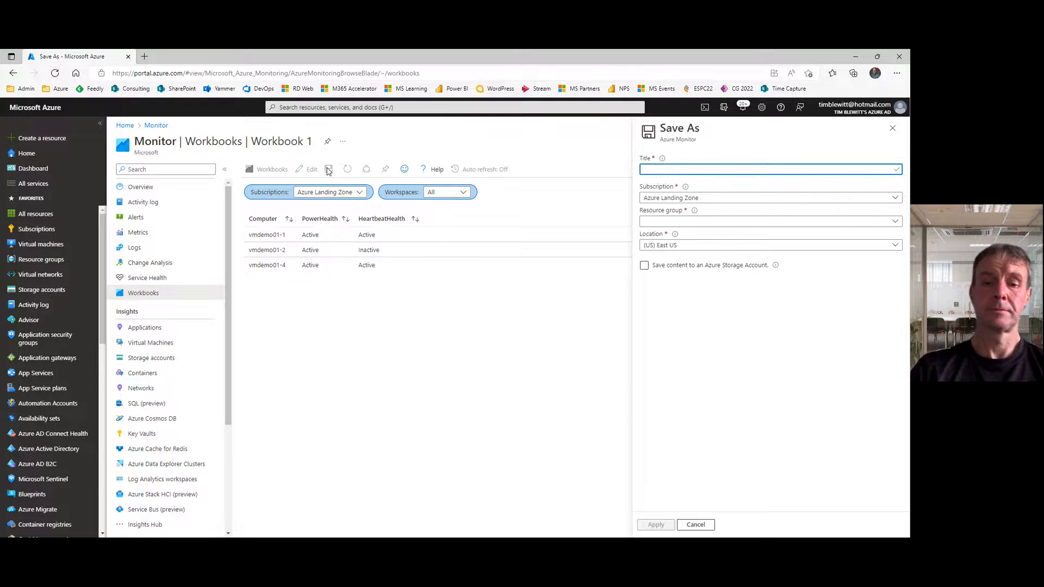
text(Demo01)
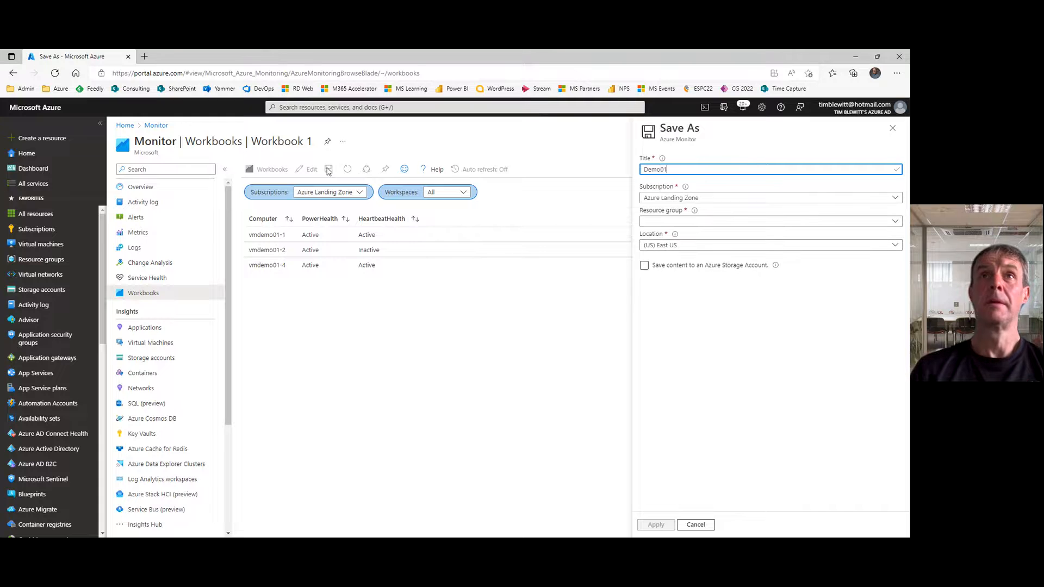
Step: Choose resource group rg-demo-01 and location (Europe) UK South, and save the workbook
click(643, 222)
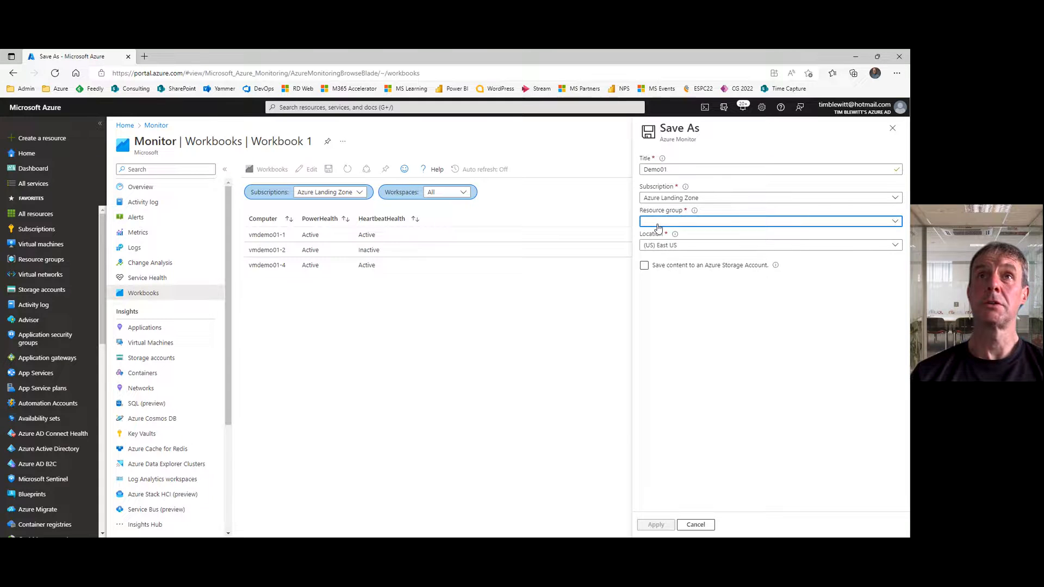
click(659, 284)
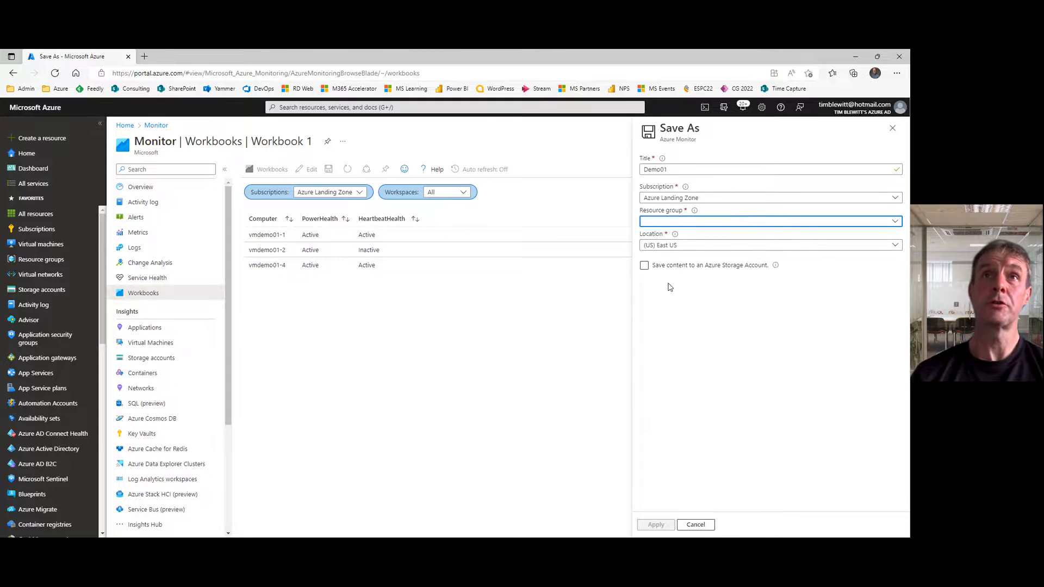
click(674, 245)
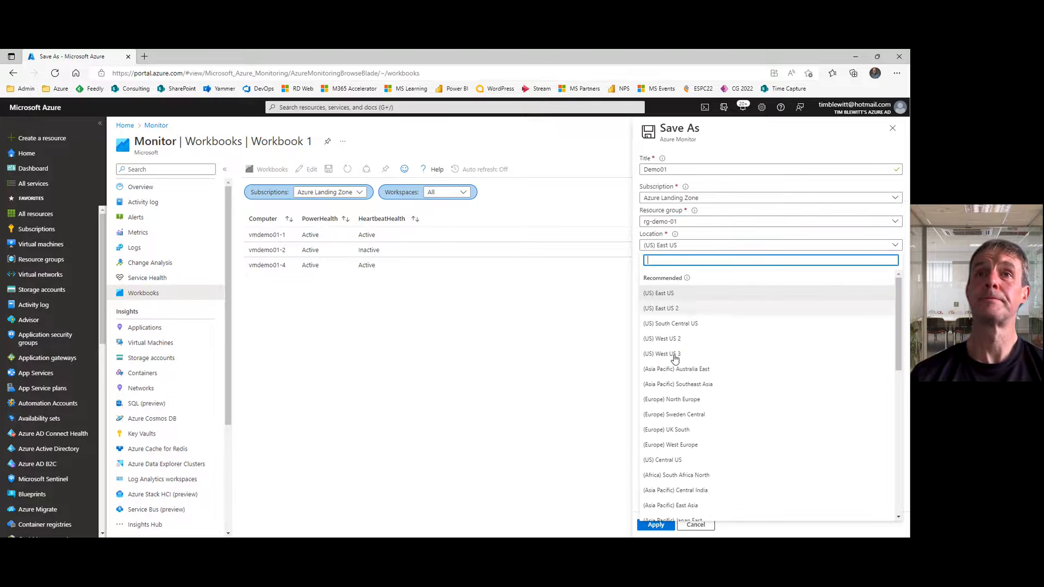
click(671, 427)
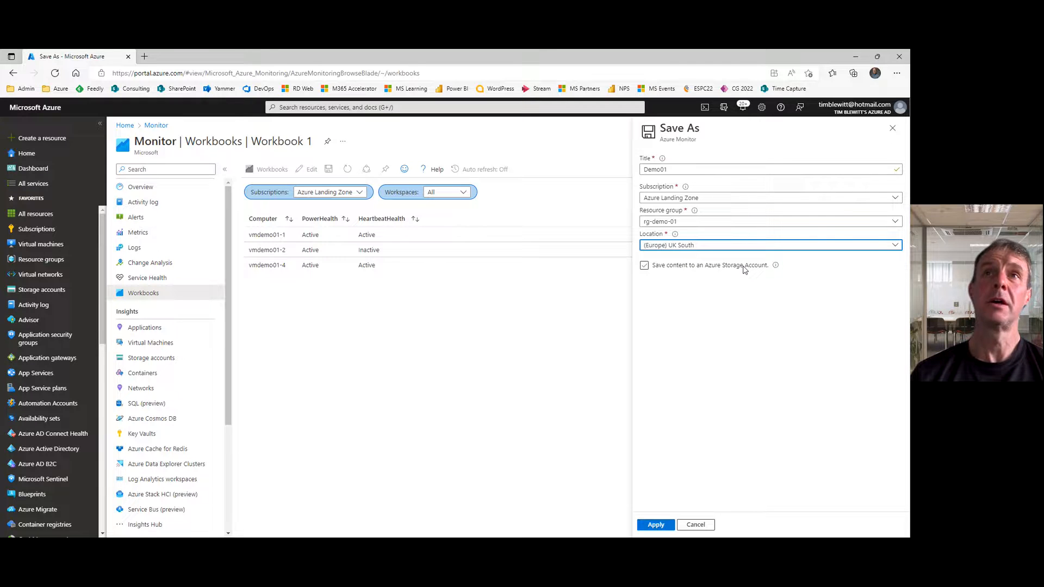
mouse_move(778, 270)
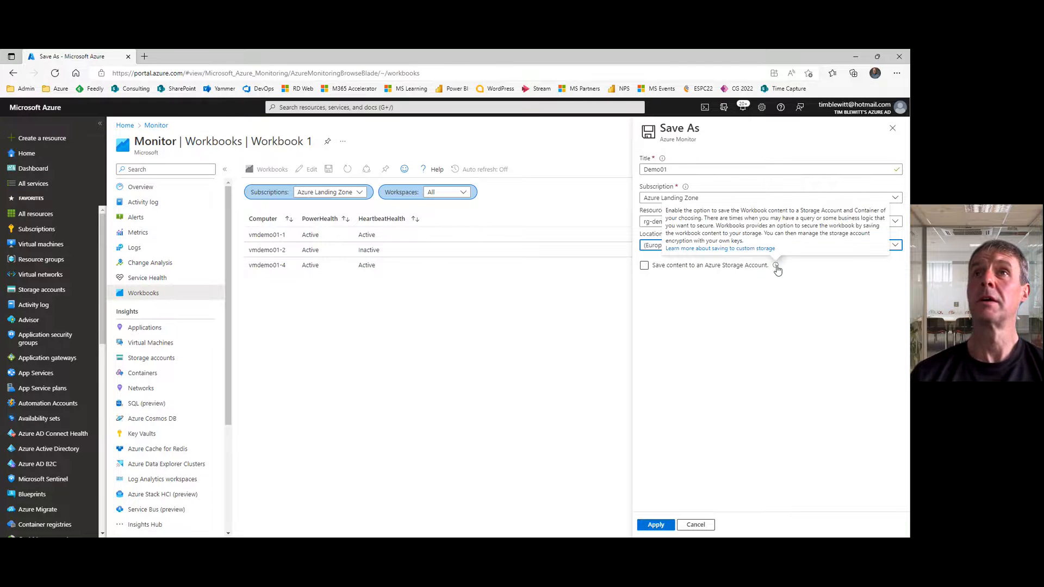
click(761, 268)
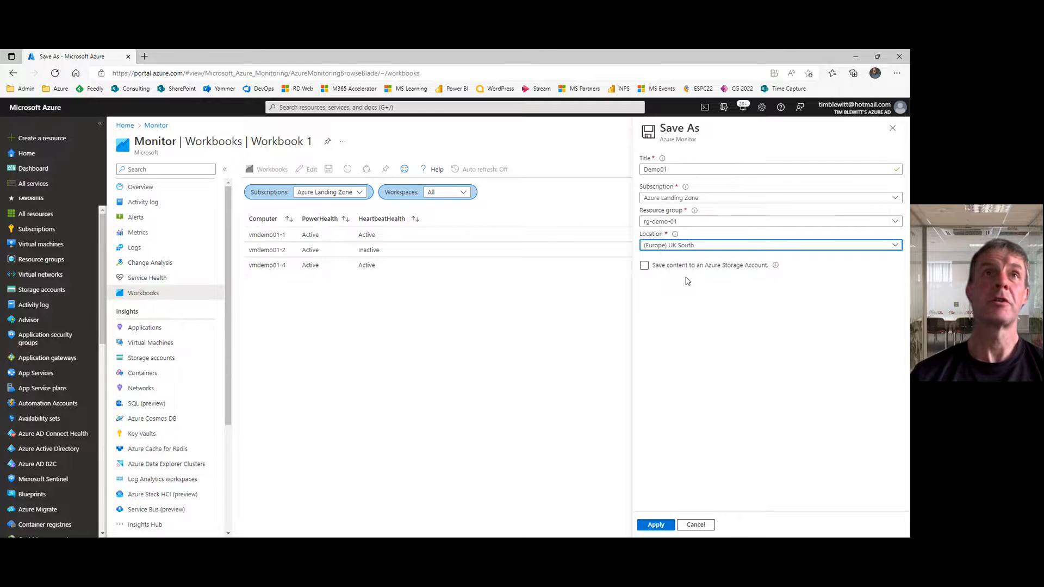
click(549, 413)
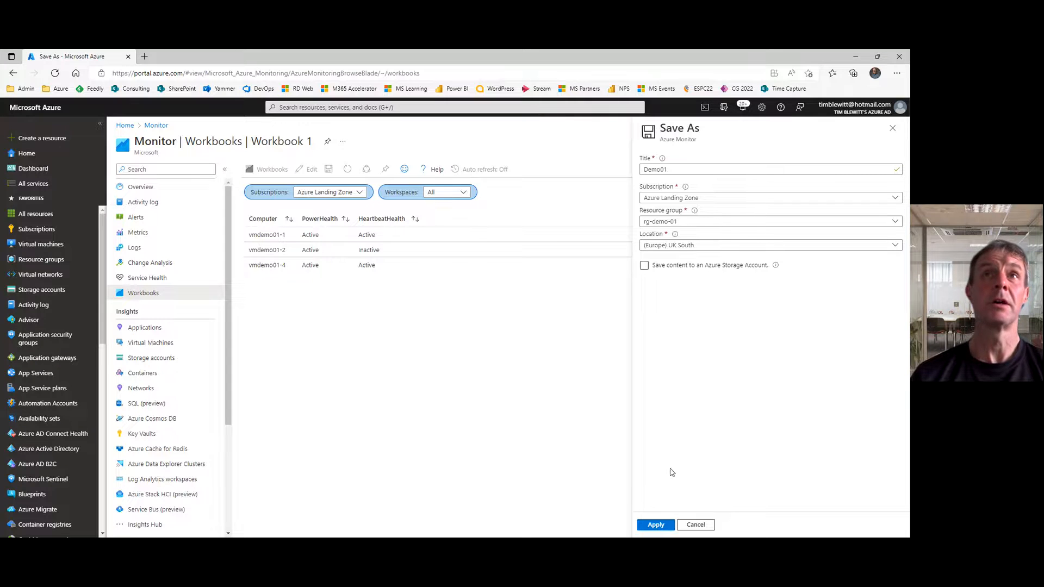
click(656, 525)
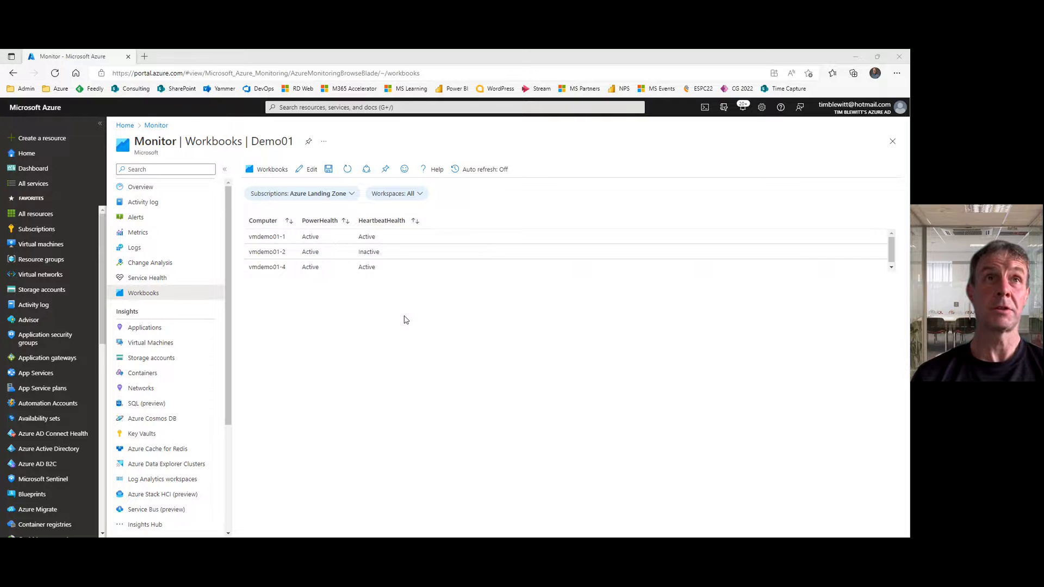
Step: Return the workbook to edit mode and add a new parameter named ShowDataTables to the Subscriptions and Workspaces parameters item
click(307, 174)
click(306, 173)
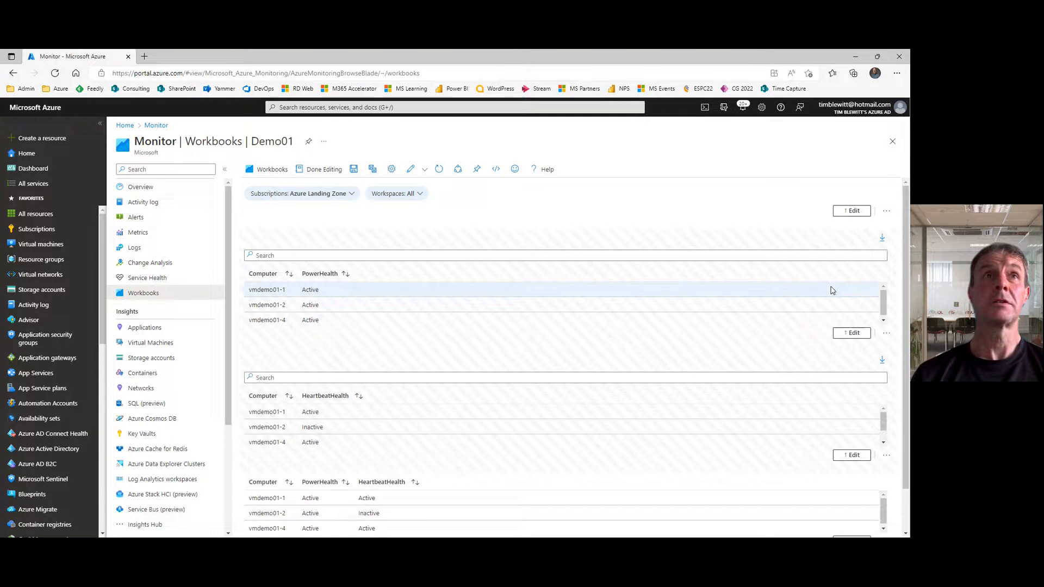
click(855, 211)
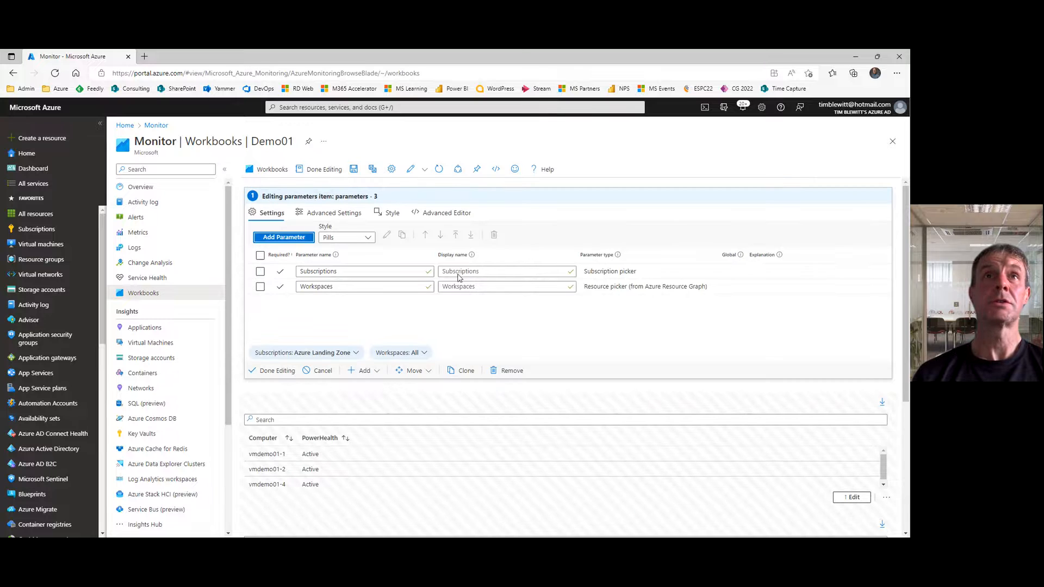
click(280, 238)
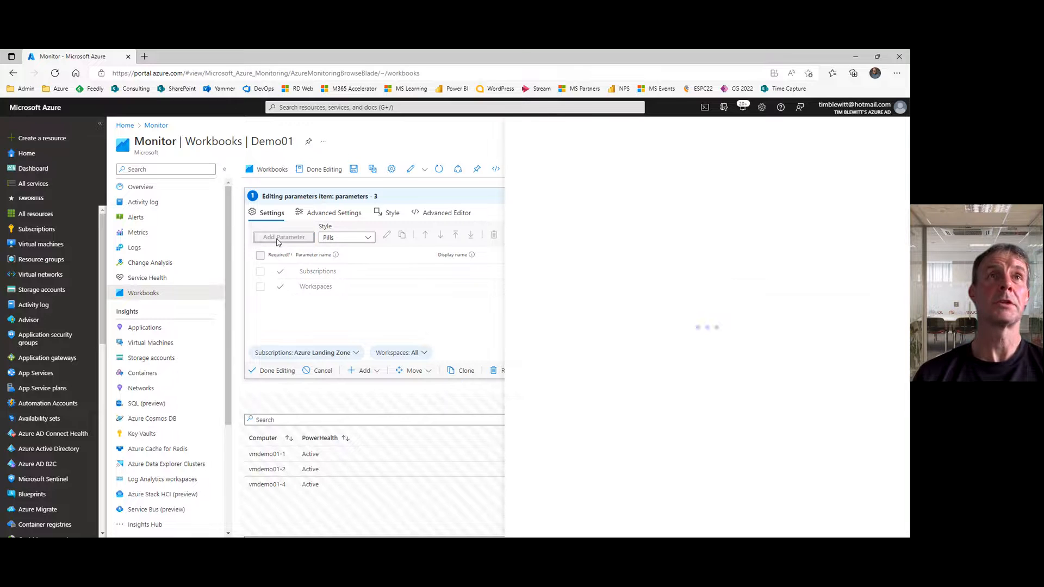
click(644, 198)
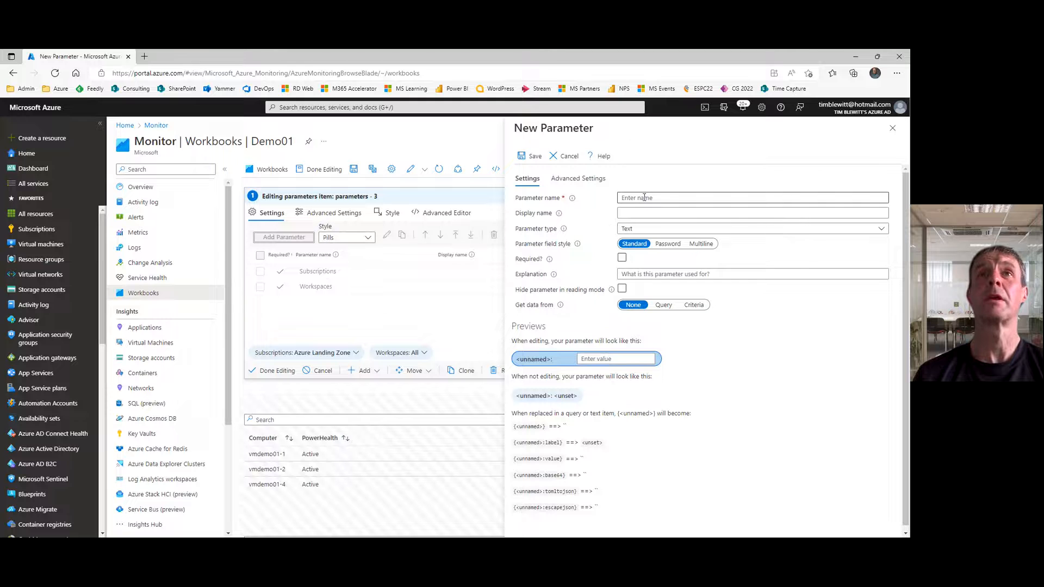
text(Show)
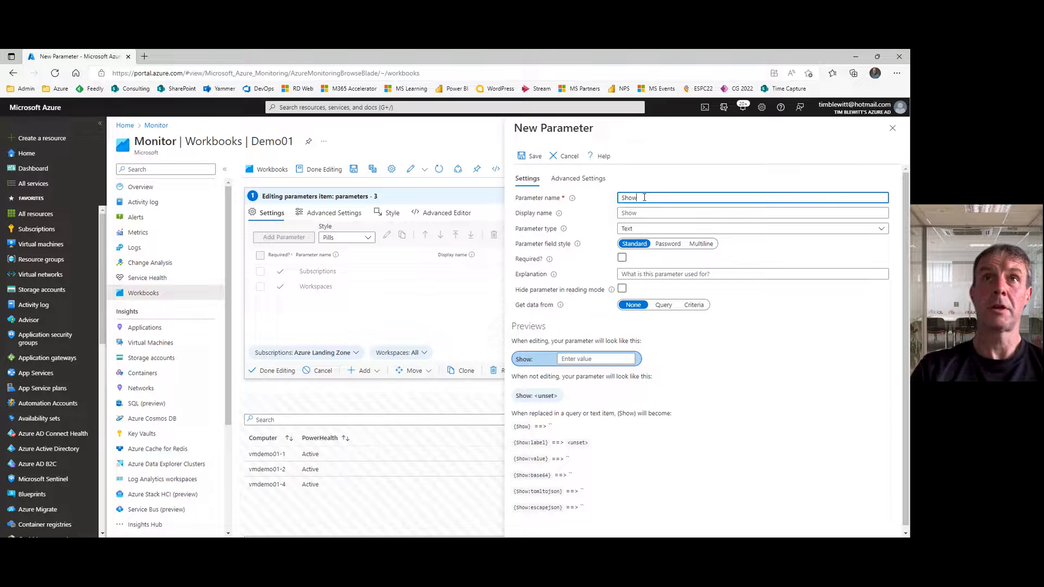
text(DataTables)
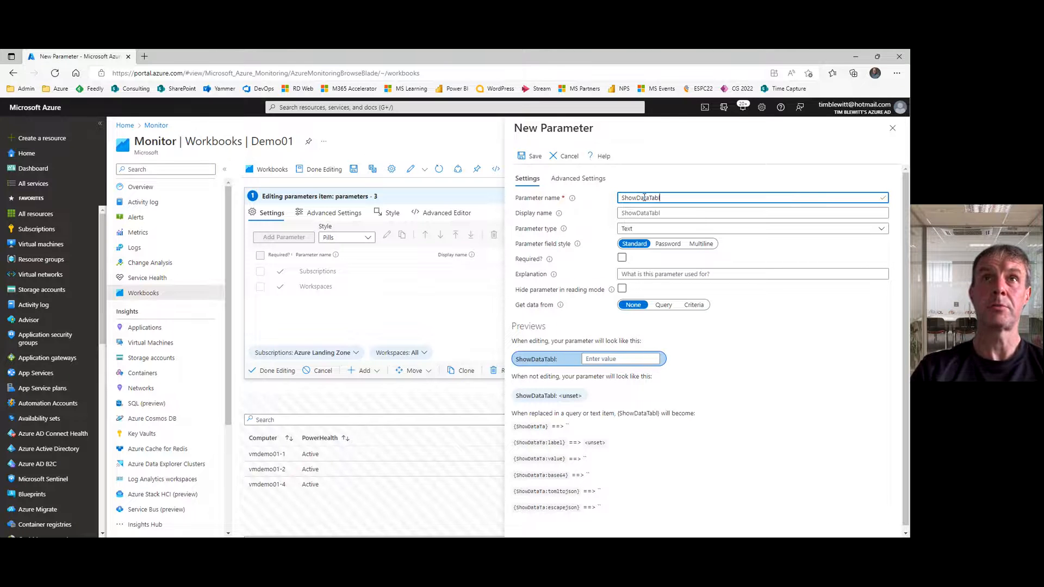
Step: Make ShowDataTables a required Drop down parameter that gets its data from JSON
click(663, 229)
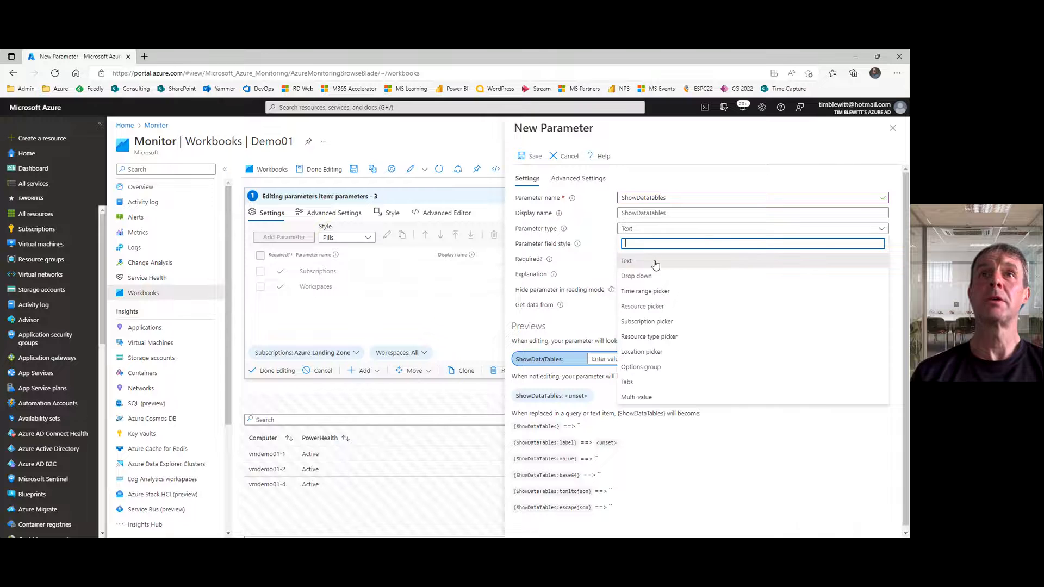
click(650, 276)
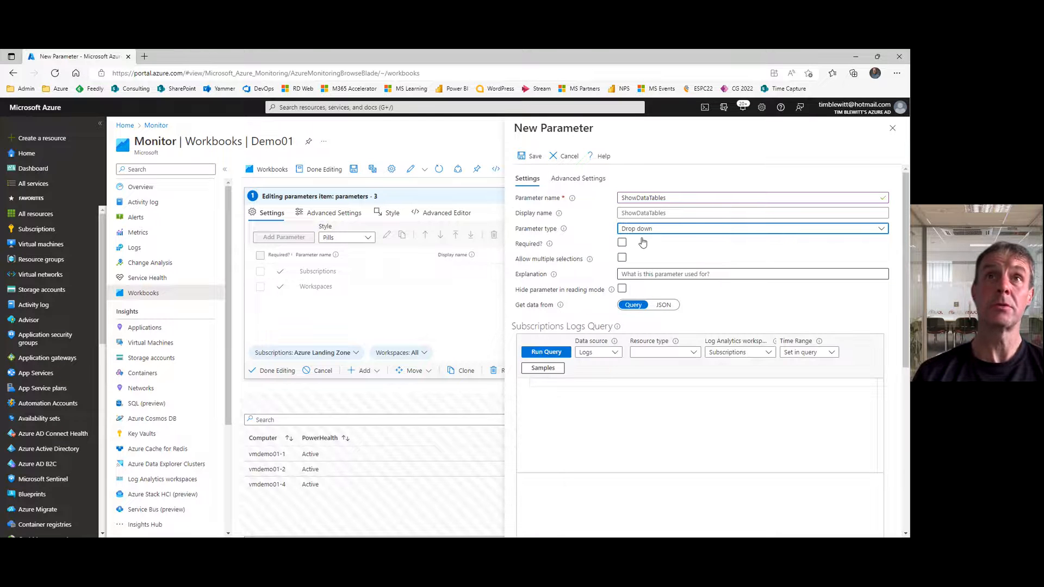
click(623, 245)
click(623, 244)
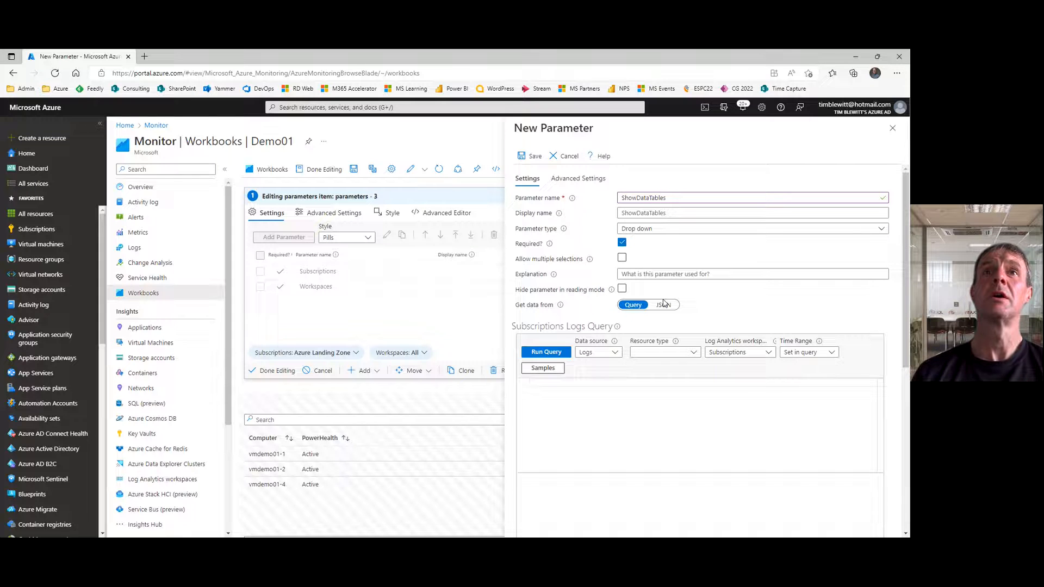
click(664, 306)
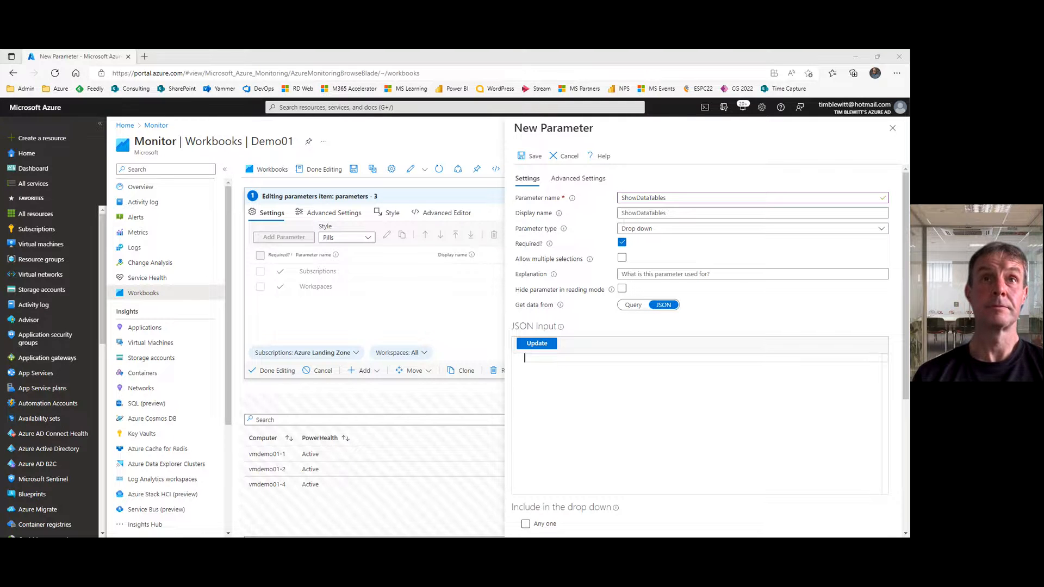
Step: Fill the JSON input with value Hide labelled No, selected true, and value Show labelled Yes, selected false, and update it
key(alt+Tab)
text([     { "value":"Hide", "label":"No", "selected":true },     { "value":"Show", "label":"Yes", "selected":false } ])
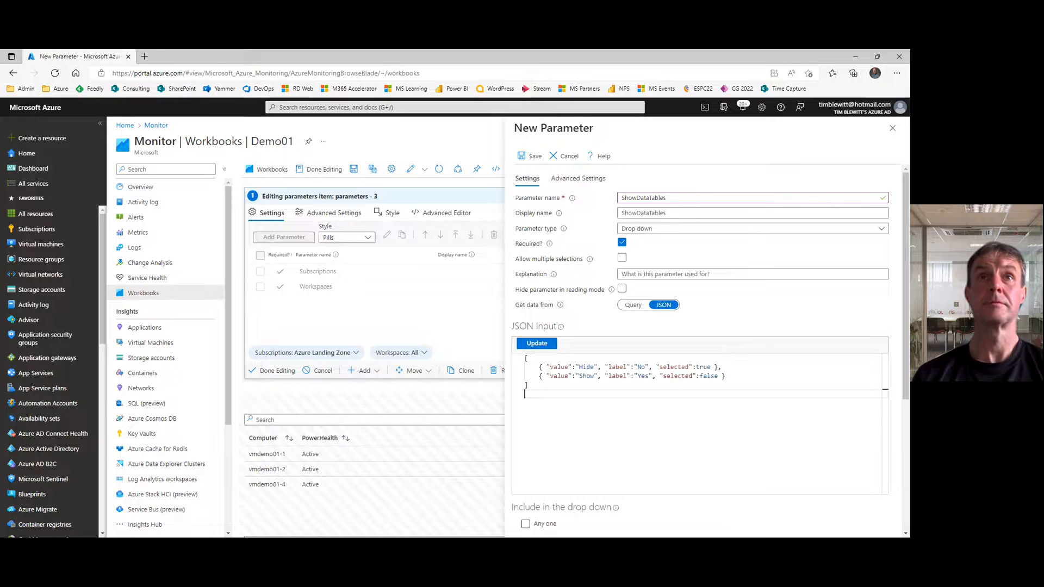
key(BackSpace)
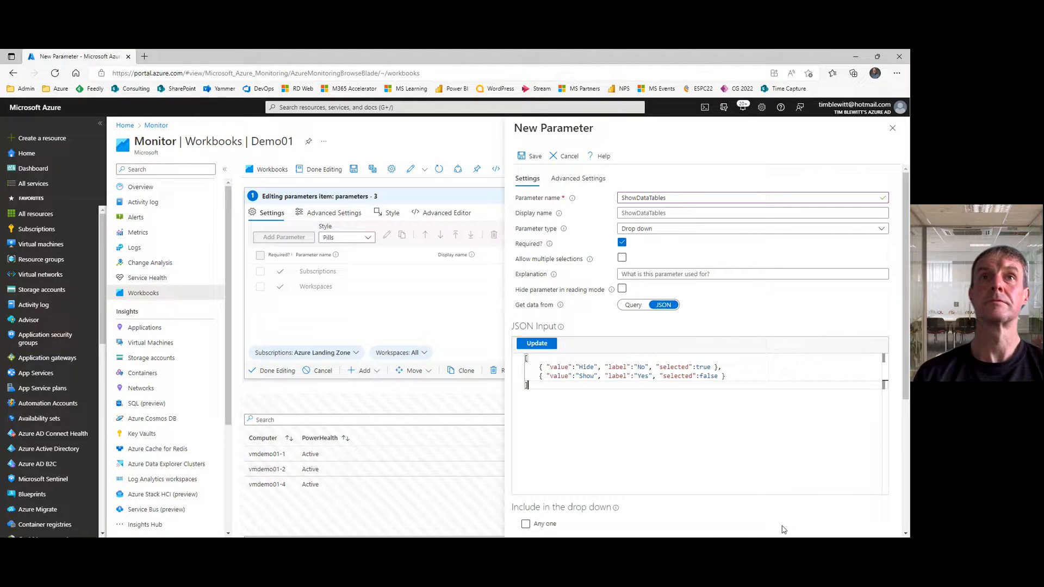
click(537, 343)
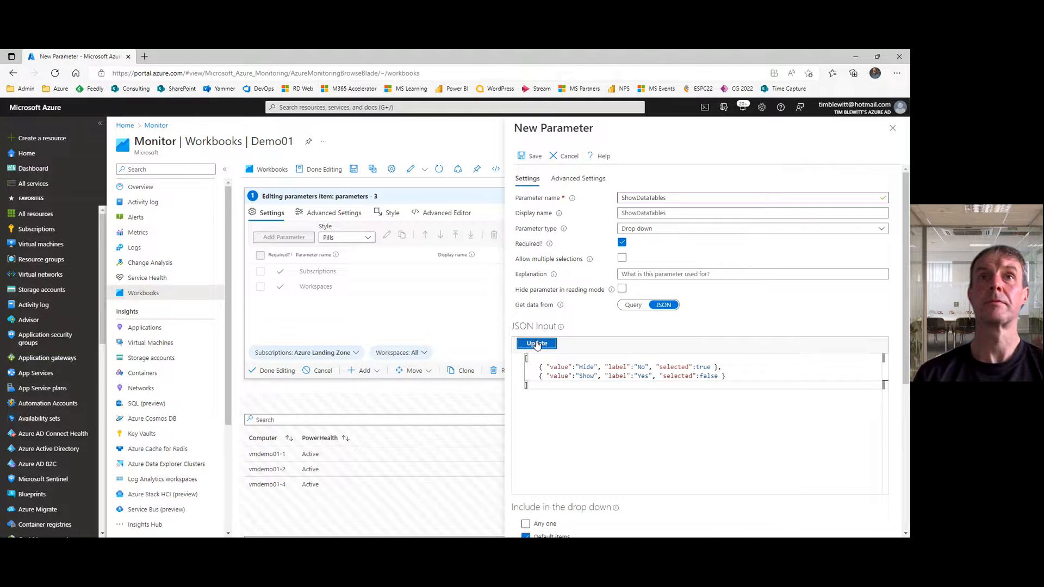
Step: Exclude default items from the ShowDataTables drop-down, save the parameter, and finish editing the parameters item and the workbook
scroll(865, 436, down, 3)
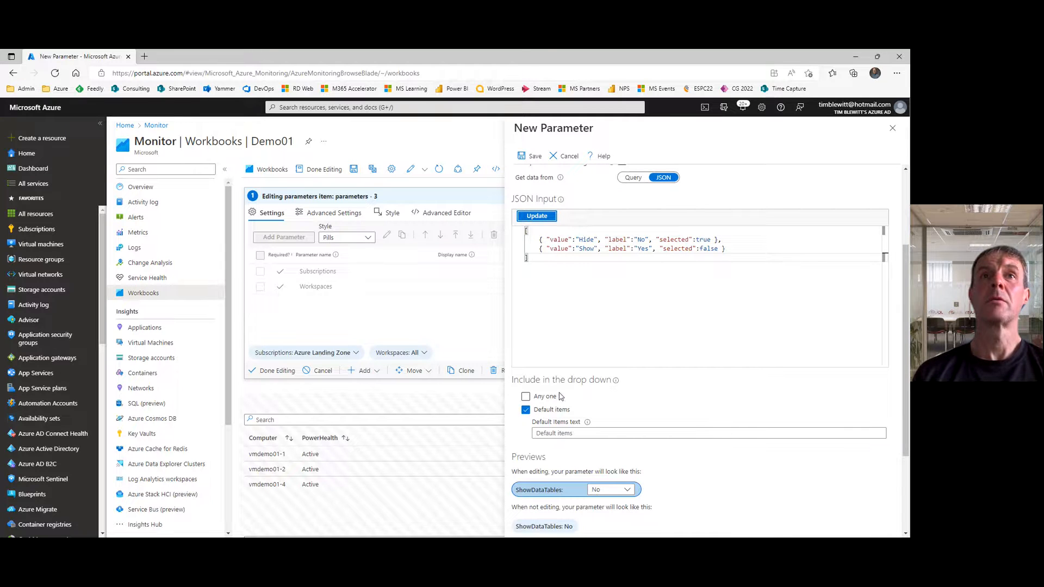
click(526, 410)
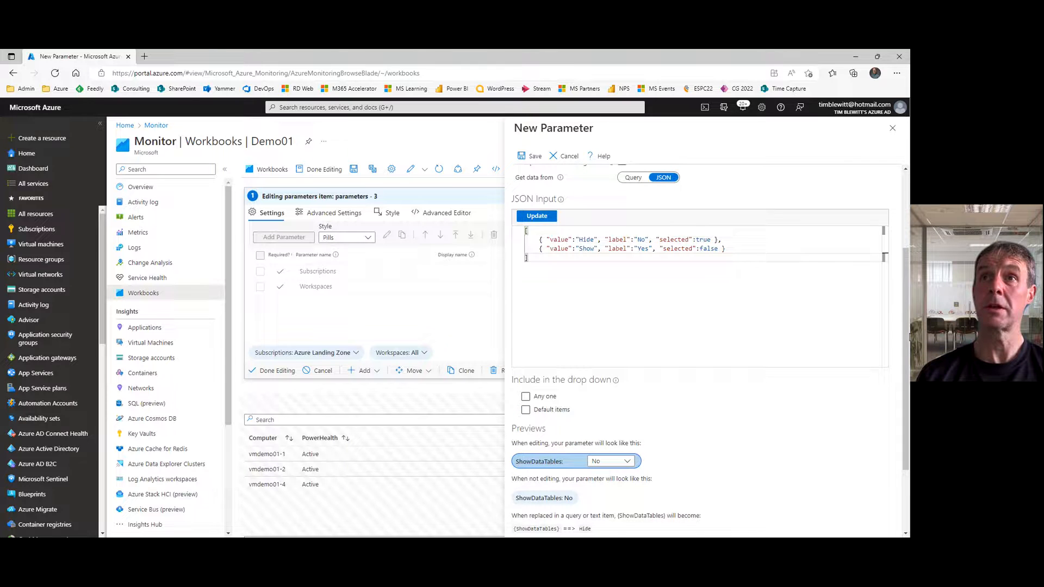
drag(906, 336, 906, 236)
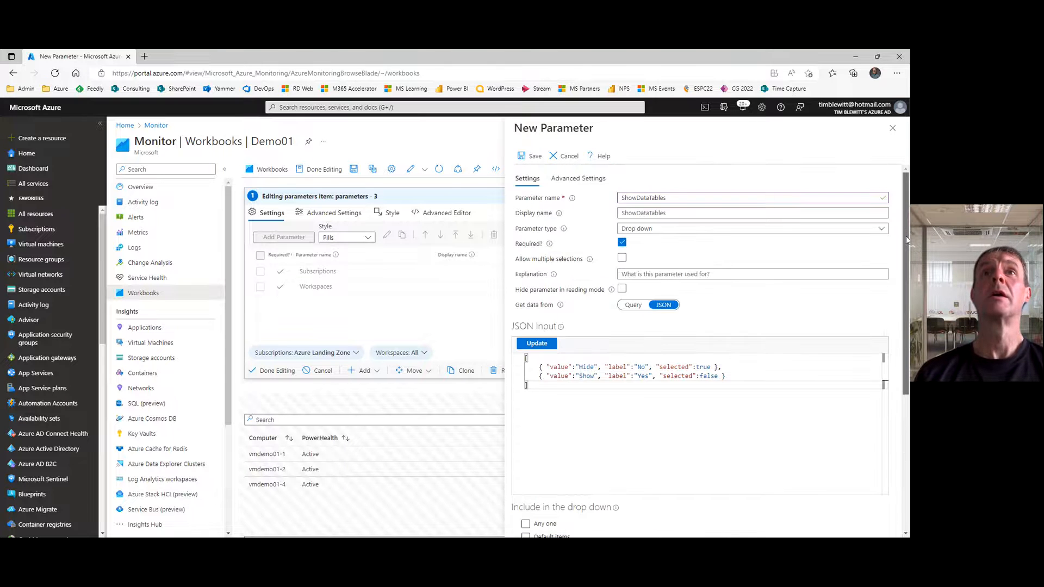
click(528, 157)
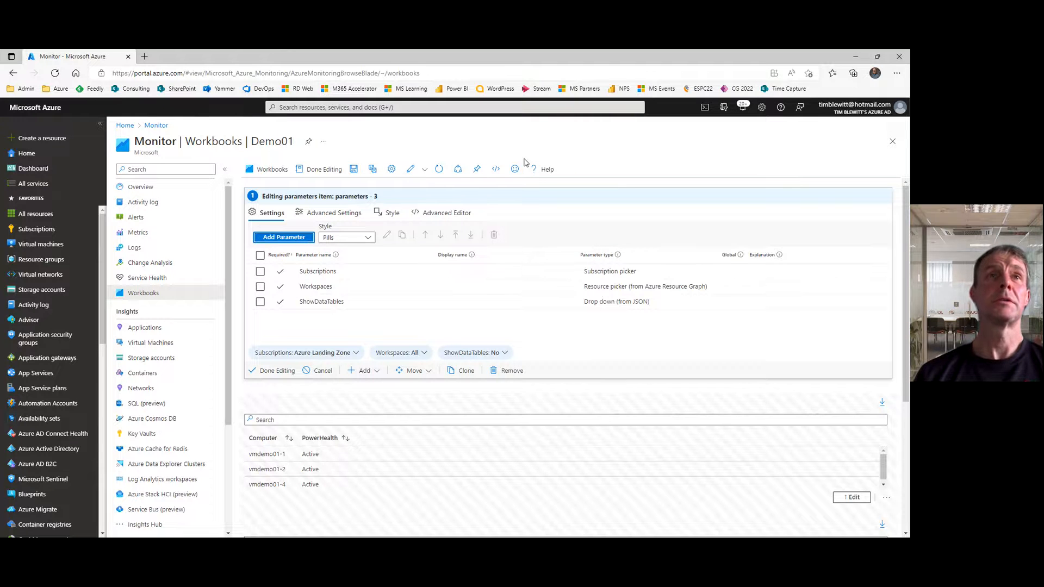
click(274, 376)
click(317, 170)
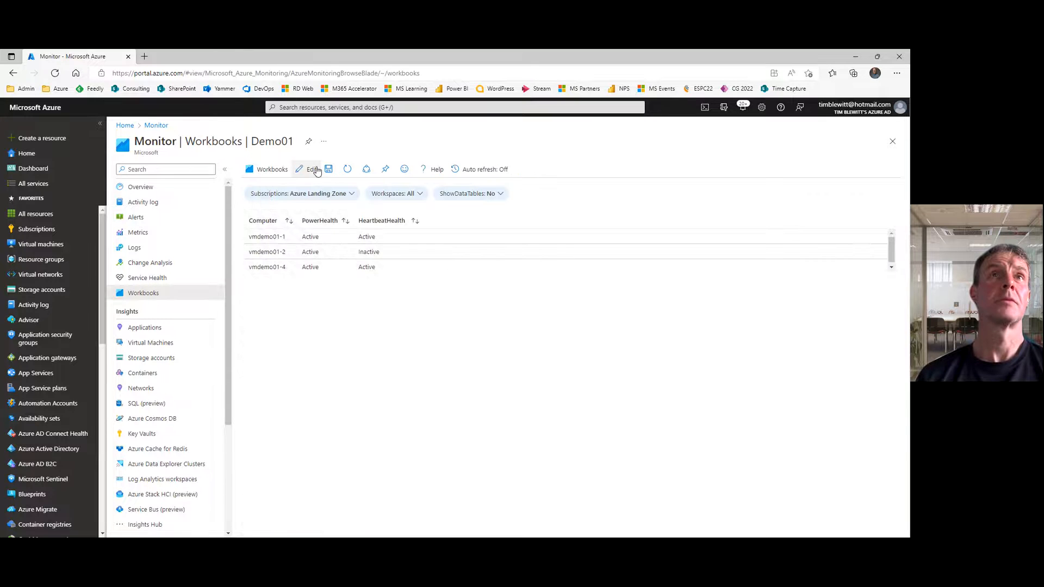
Step: Test the ShowDataTables drop-down in reading mode by choosing Yes, then No, and finally Yes again
click(499, 197)
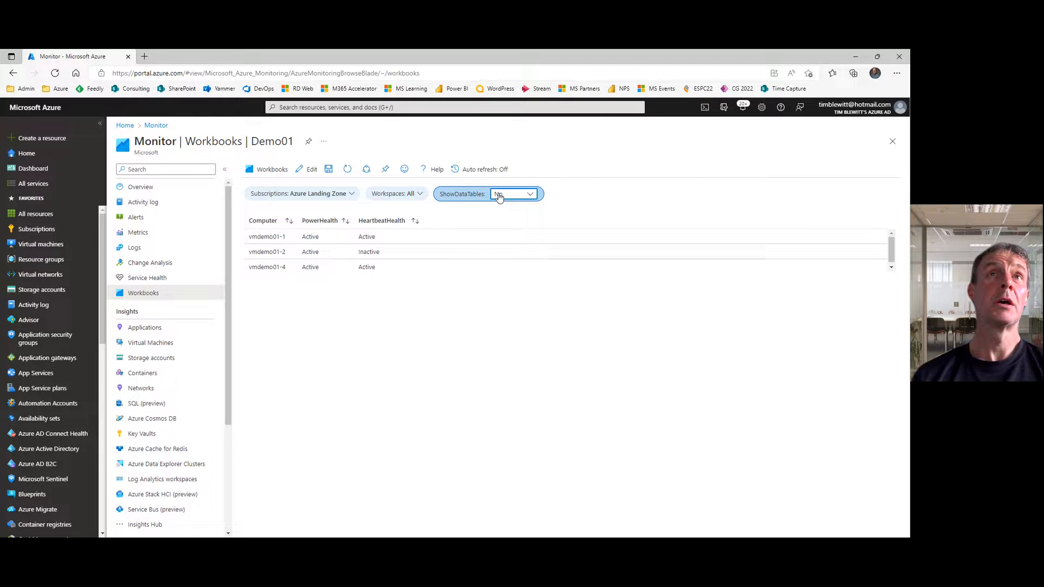
click(511, 197)
click(506, 222)
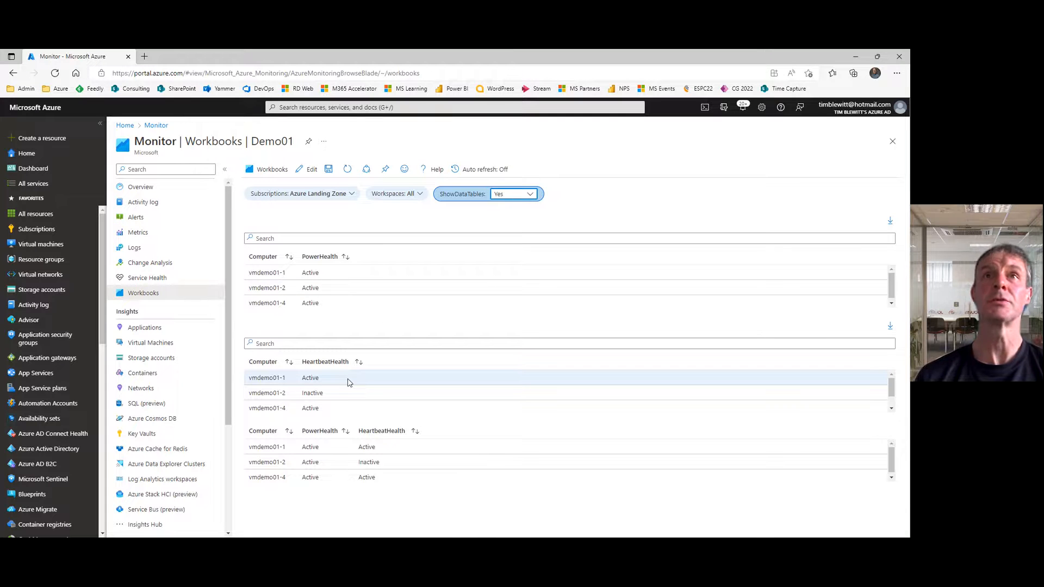
click(511, 196)
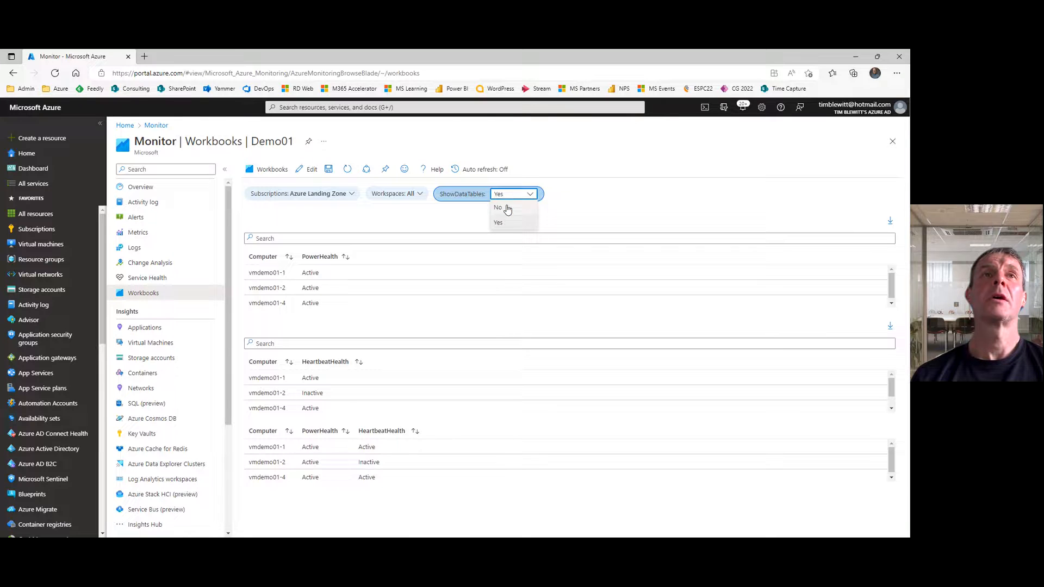
click(499, 208)
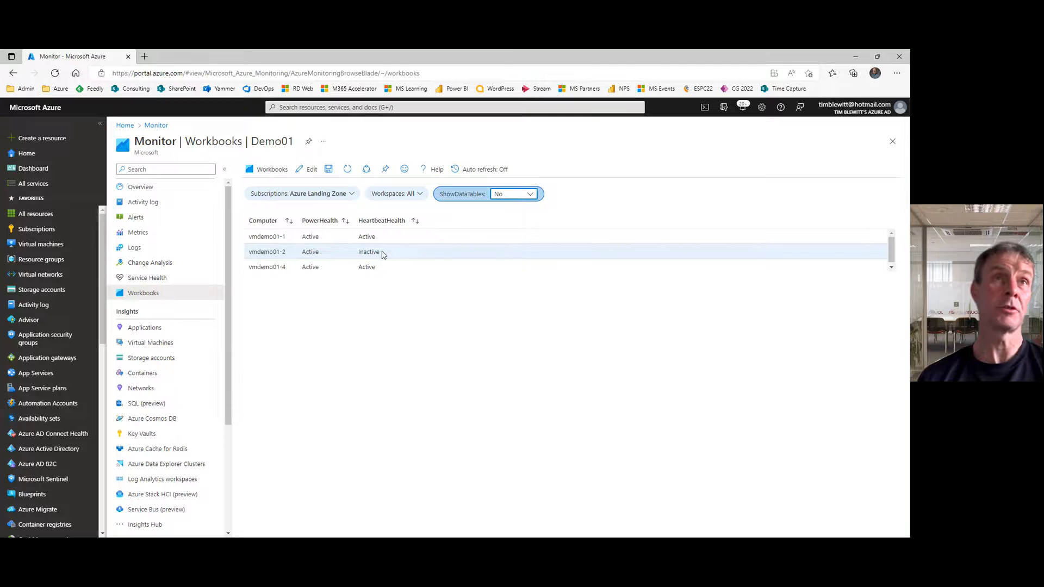
click(526, 194)
click(501, 226)
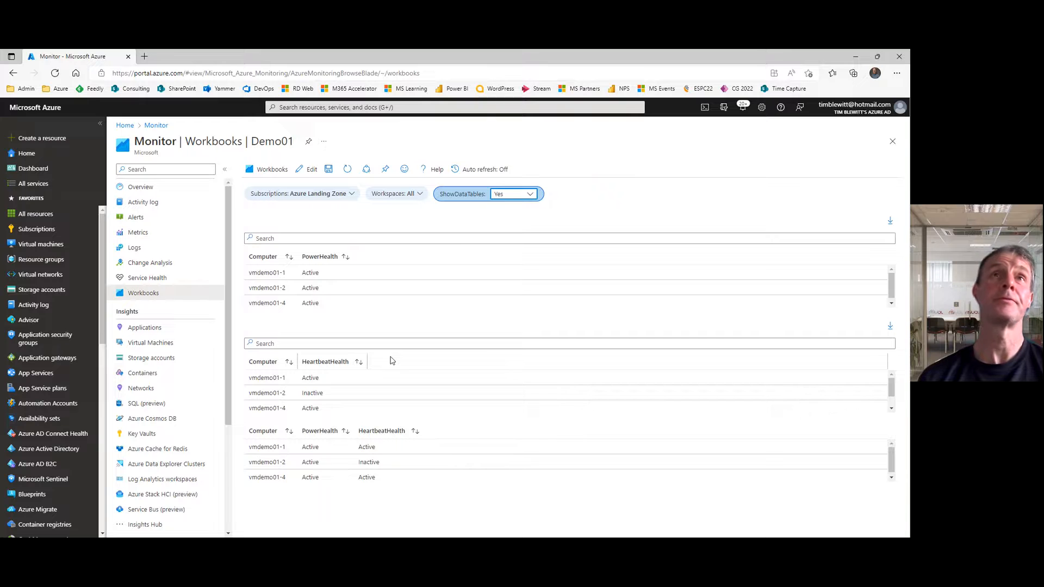
click(455, 288)
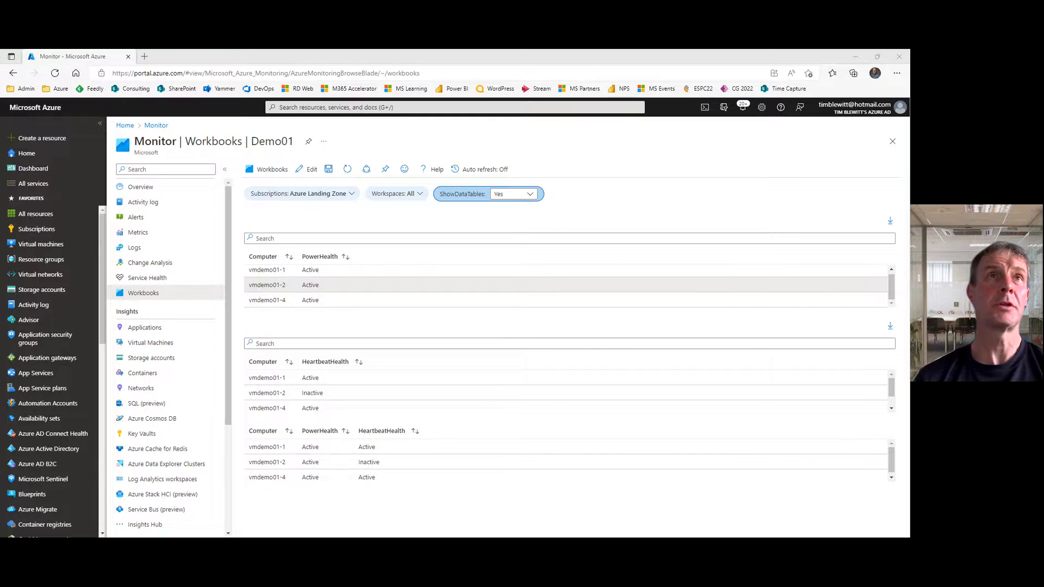
Step: Return the workbook to edit mode and add a new parameter named UnhealthyCriteria to the parameters item
click(309, 177)
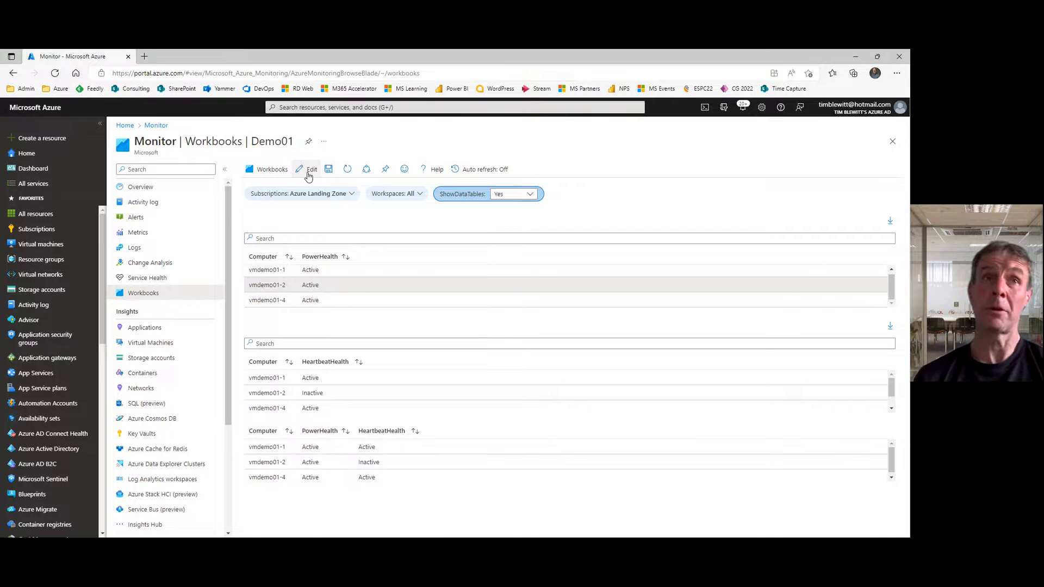
click(309, 177)
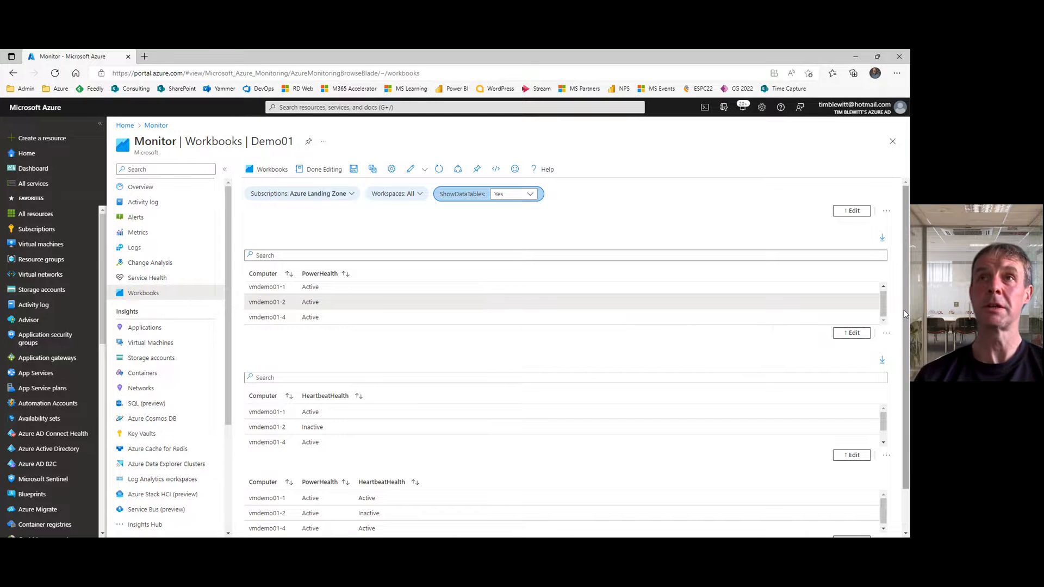
drag(906, 312, 909, 288)
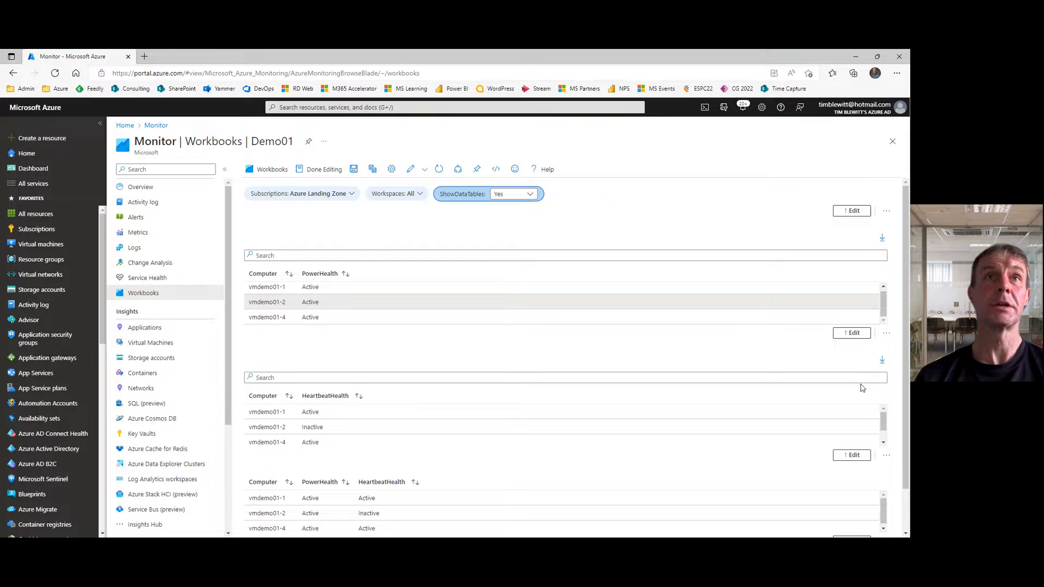
click(847, 212)
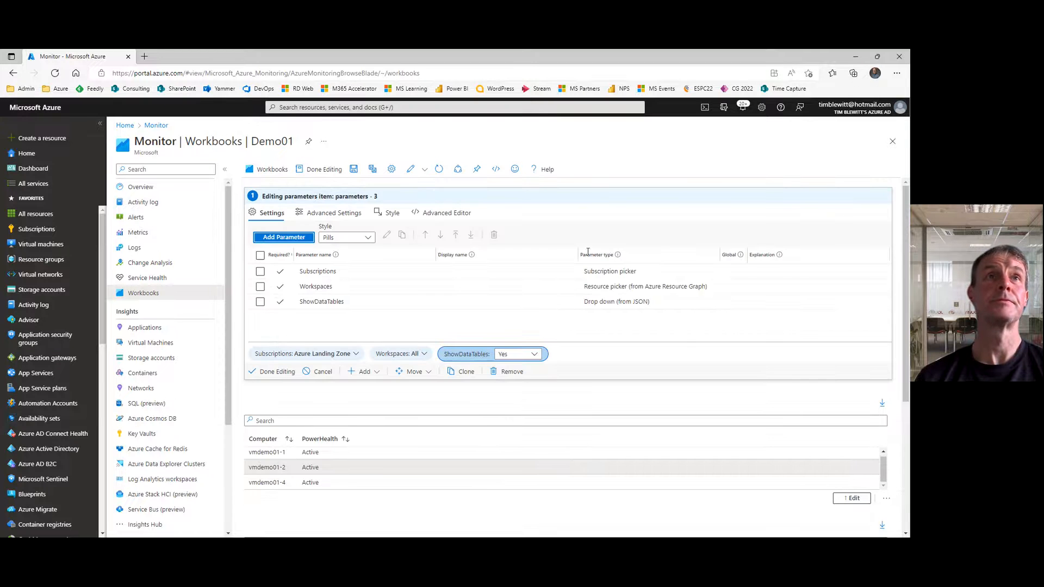
click(276, 240)
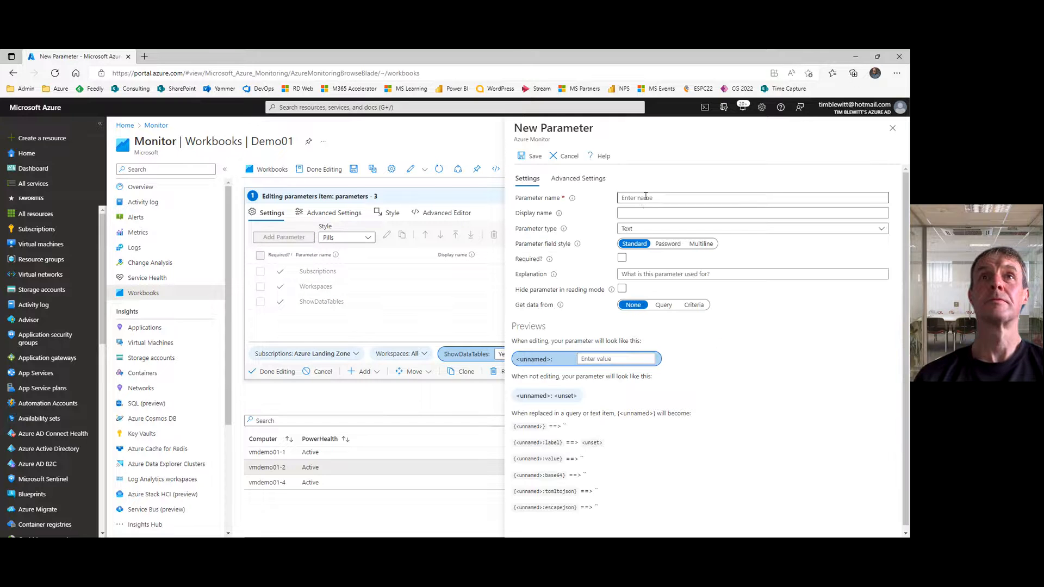
click(646, 198)
text(Unh)
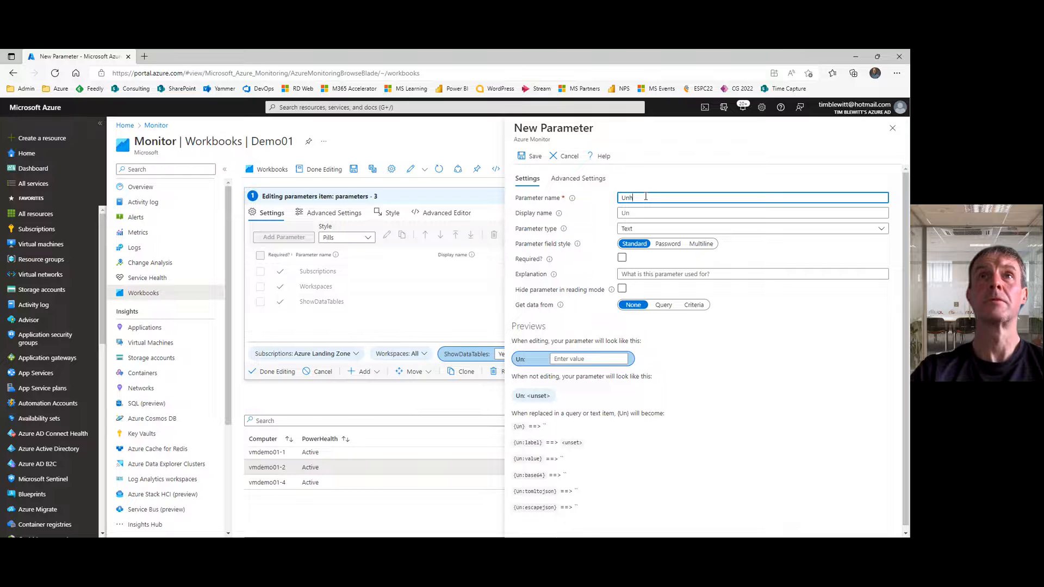
text(ealthyCriteria)
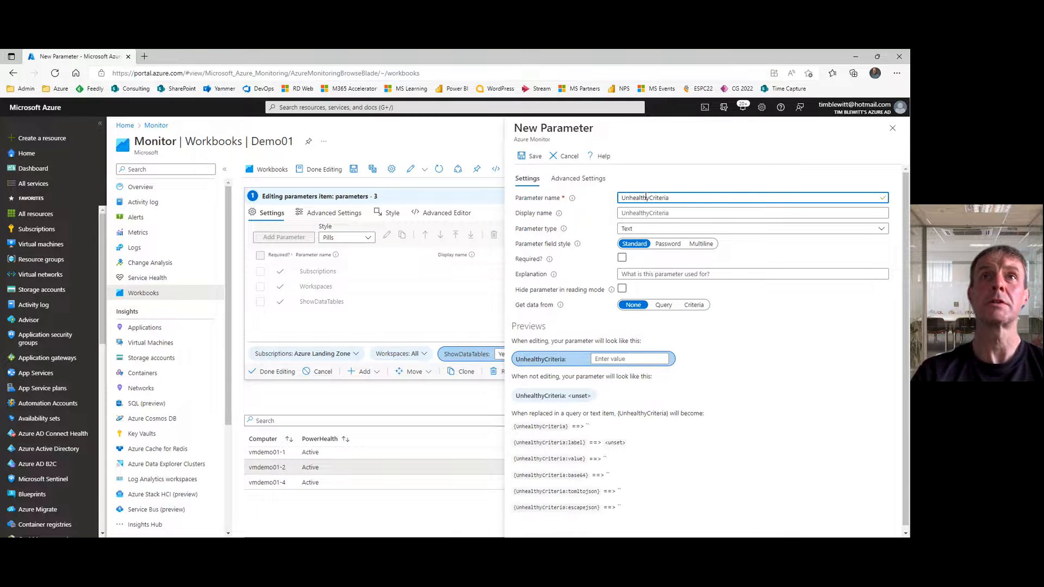
Step: Make UnhealthyCriteria a required Drop down parameter that gets its data from JSON
click(658, 231)
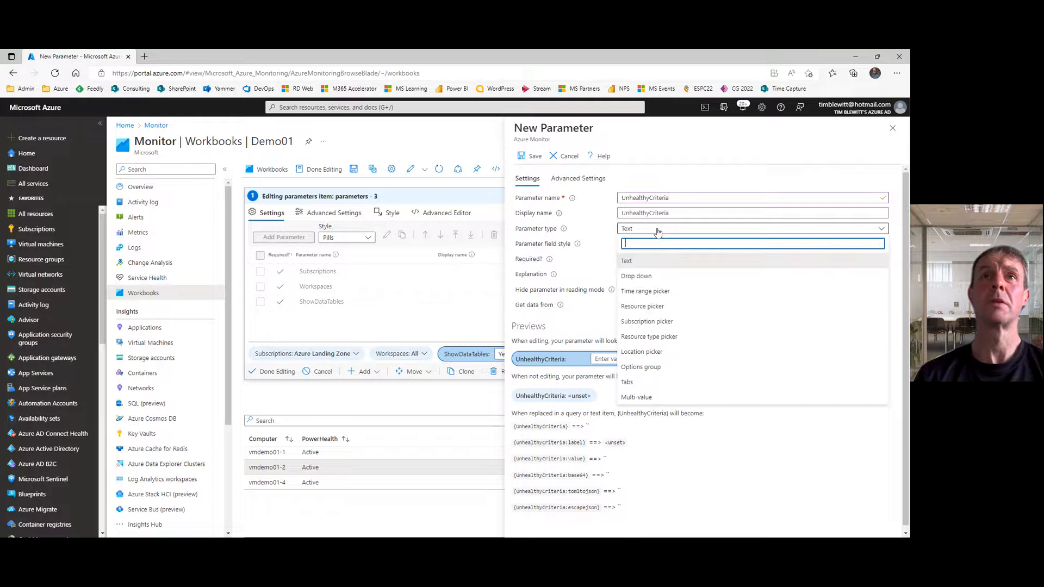
click(645, 280)
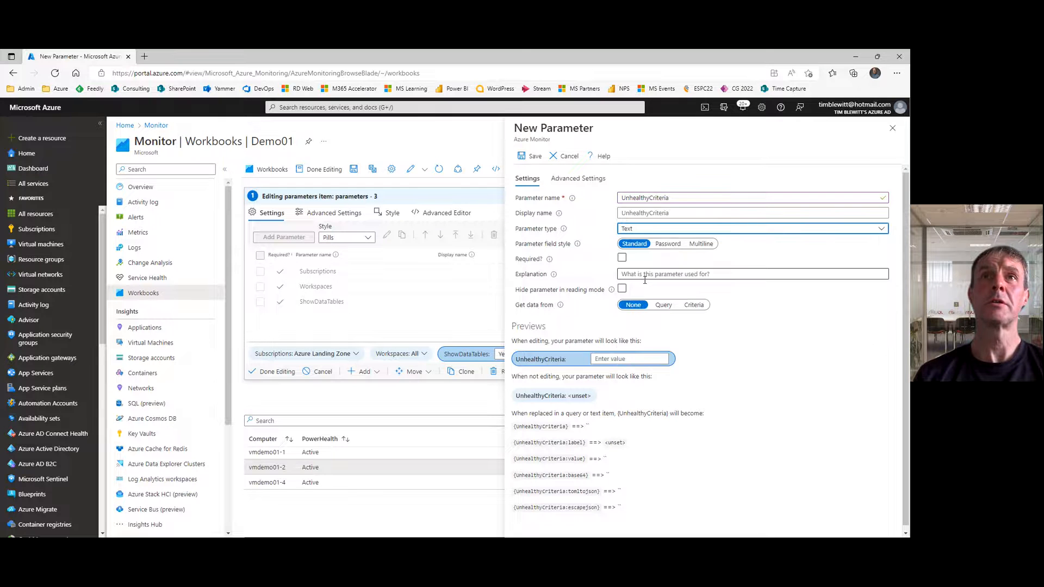
click(622, 243)
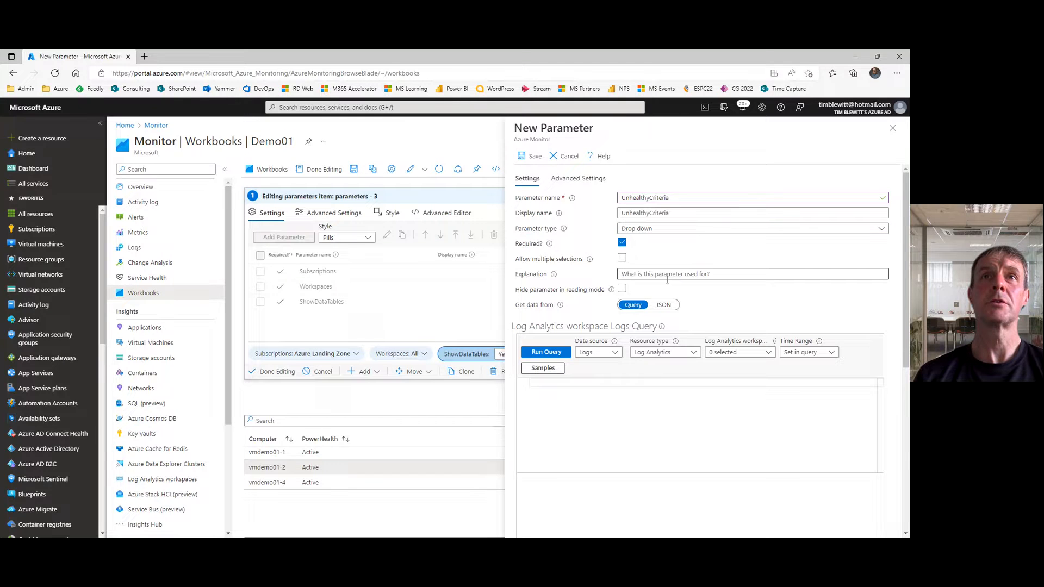
click(664, 305)
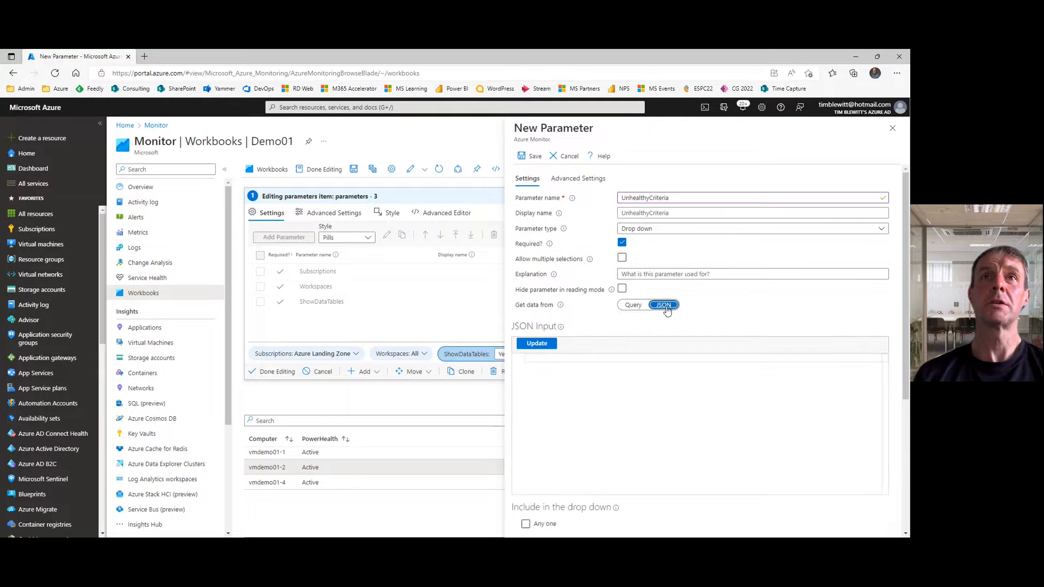
Step: Fill the JSON input with options 1m, 3m, 5m, 30m, 1h, 2h, 8h, 1d, 2d, 7d labelled as time without heartbeat, with 5m selected, and update it
click(574, 358)
key(alt+Tab)
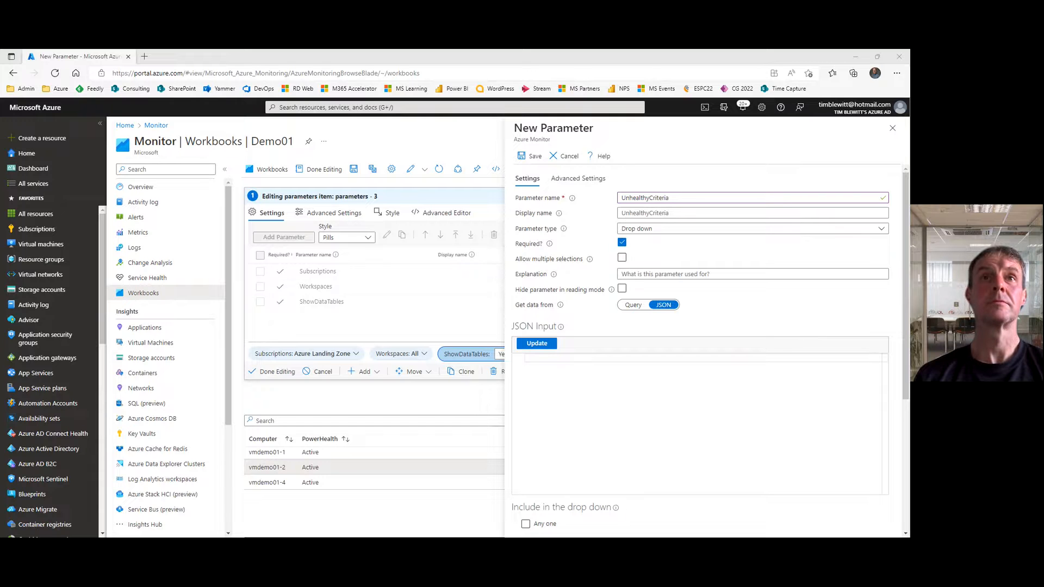
click(595, 411)
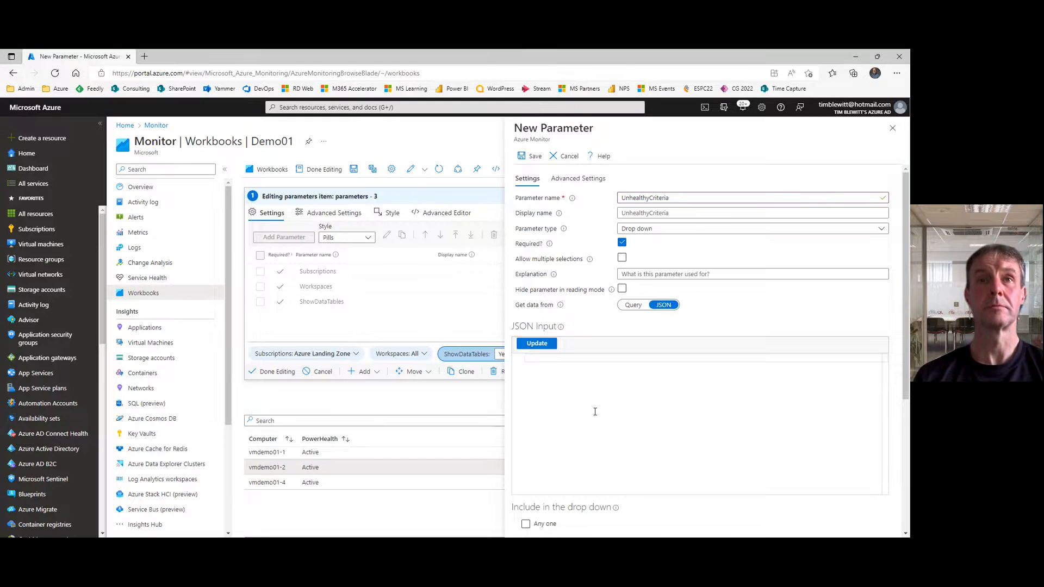
key(ctrl+v)
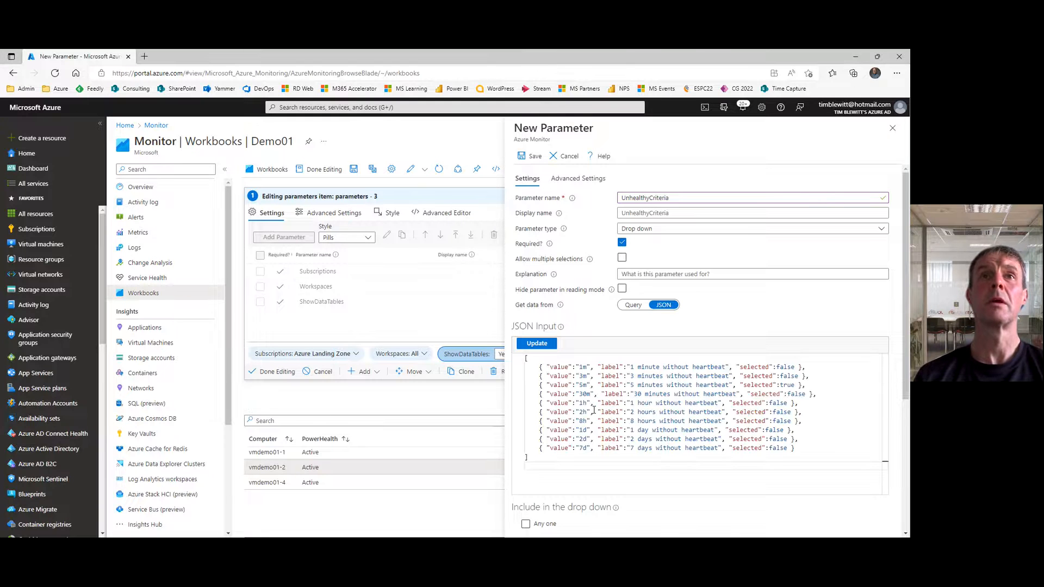
click(529, 345)
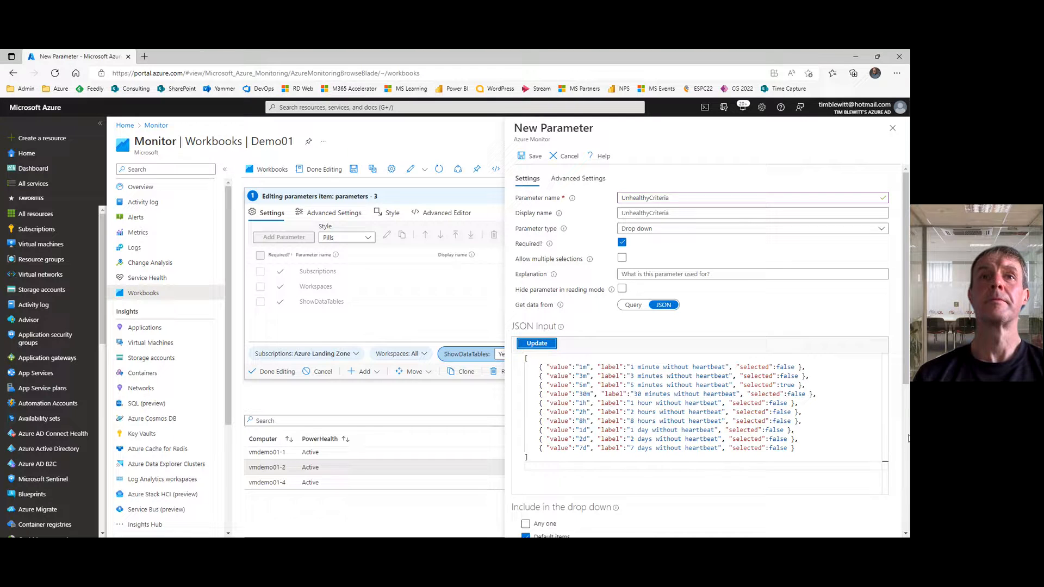
Step: Exclude default items from the UnhealthyCriteria drop-down and save the parameter
scroll(909, 438, down, 5)
click(526, 283)
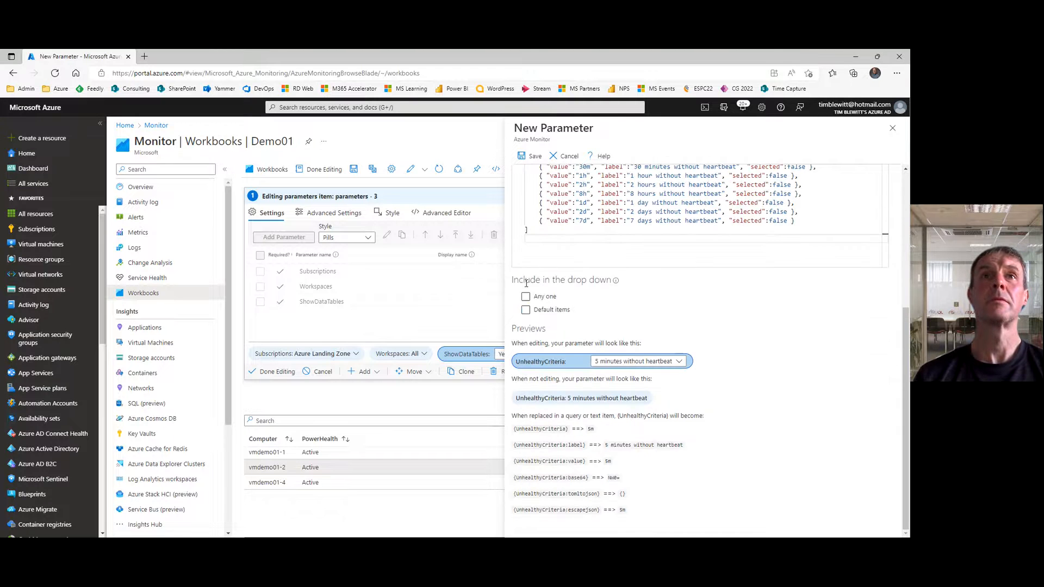
click(529, 160)
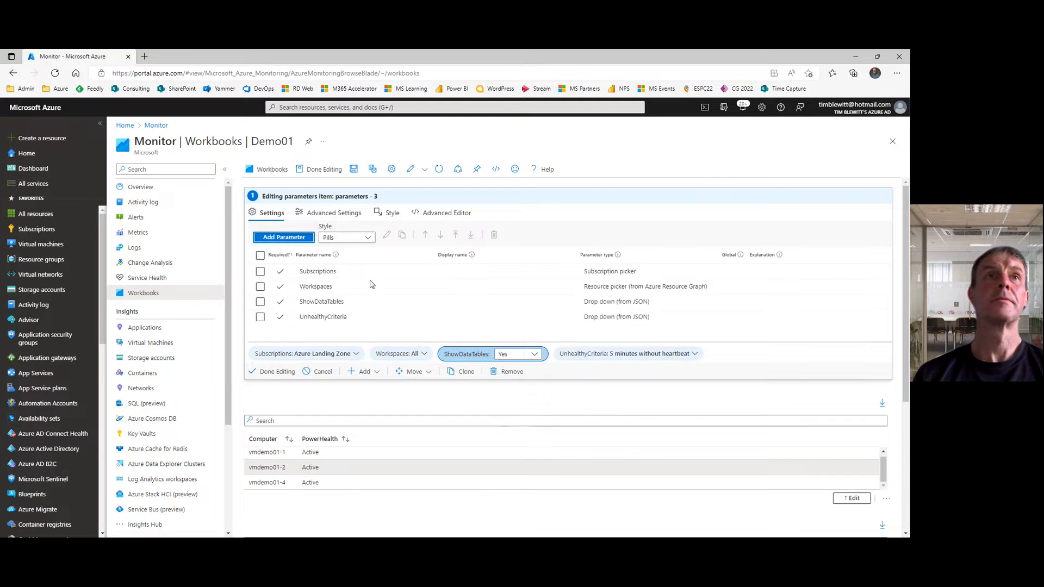
Step: Move the ShowDataTables parameter below UnhealthyCriteria and finish editing the parameters item
click(260, 303)
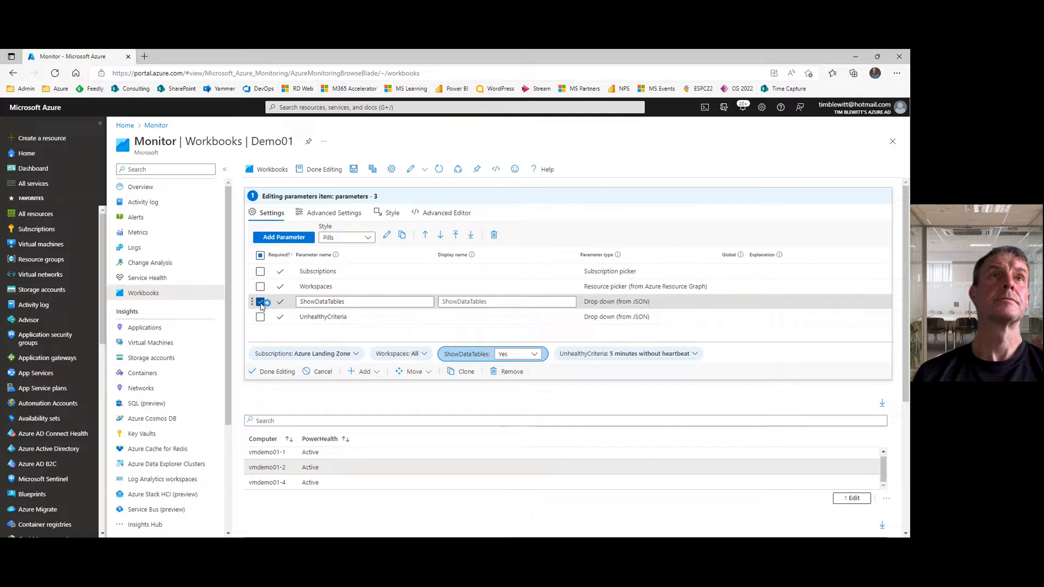
click(442, 236)
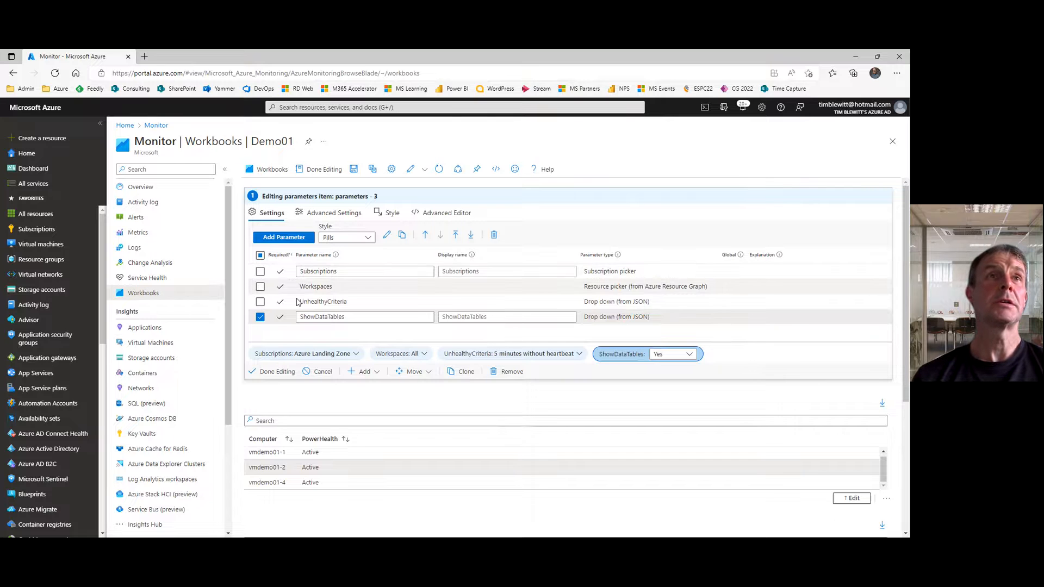
click(271, 372)
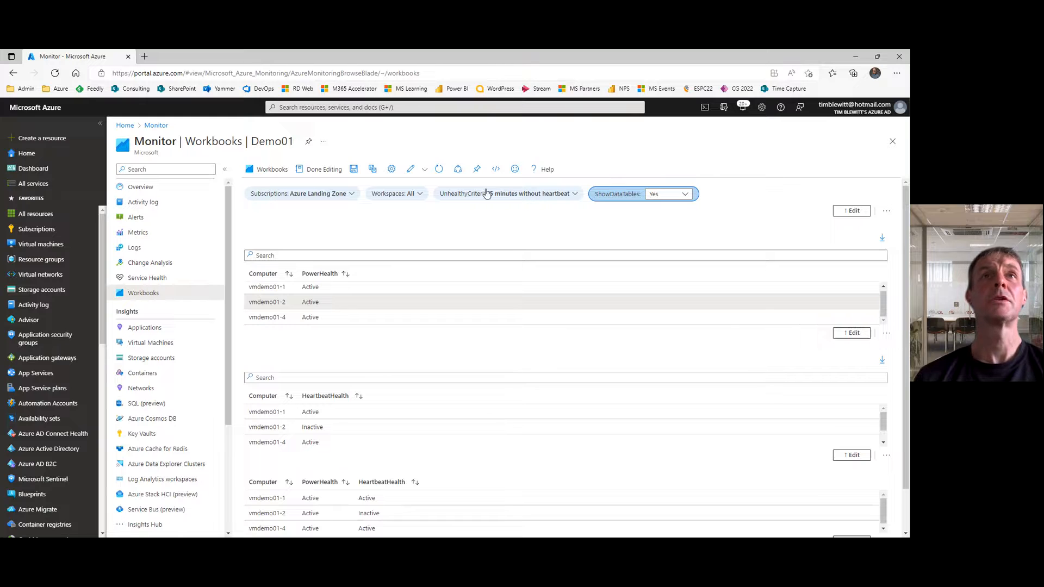
Step: Set the UnhealthyCriteria drop-down to 3 minutes without heartbeat
click(578, 196)
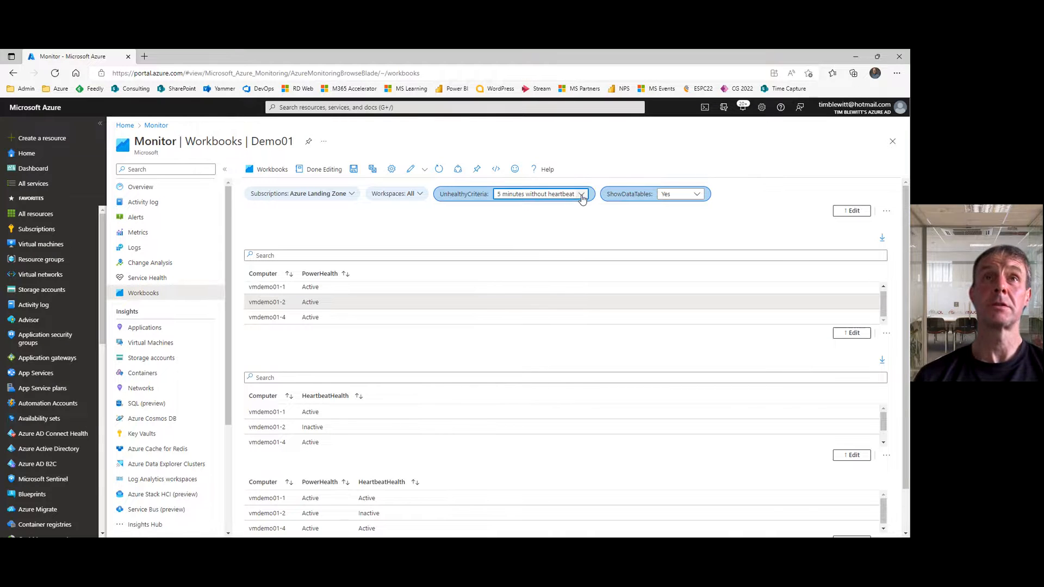
click(581, 195)
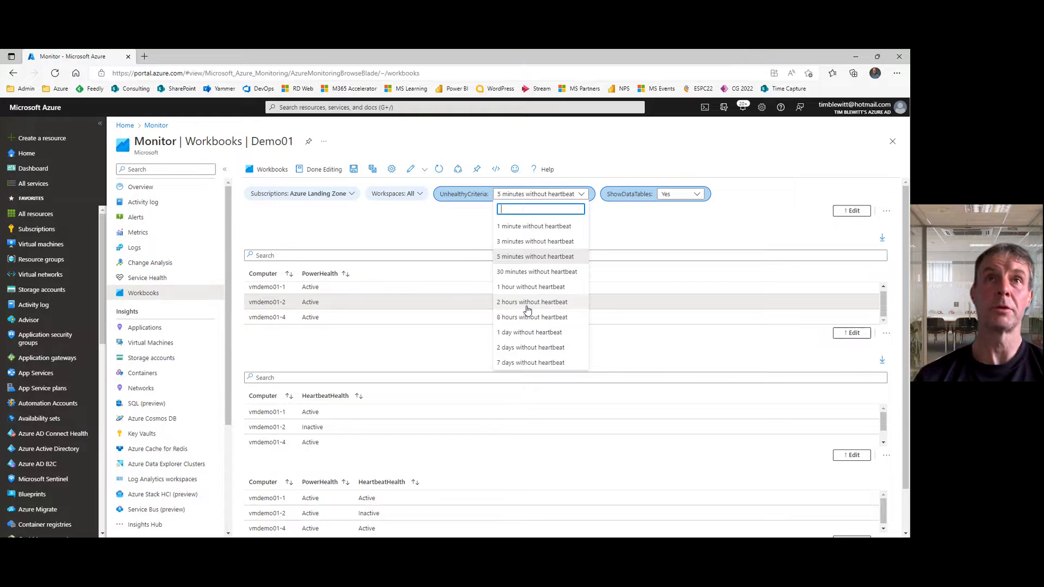
click(533, 244)
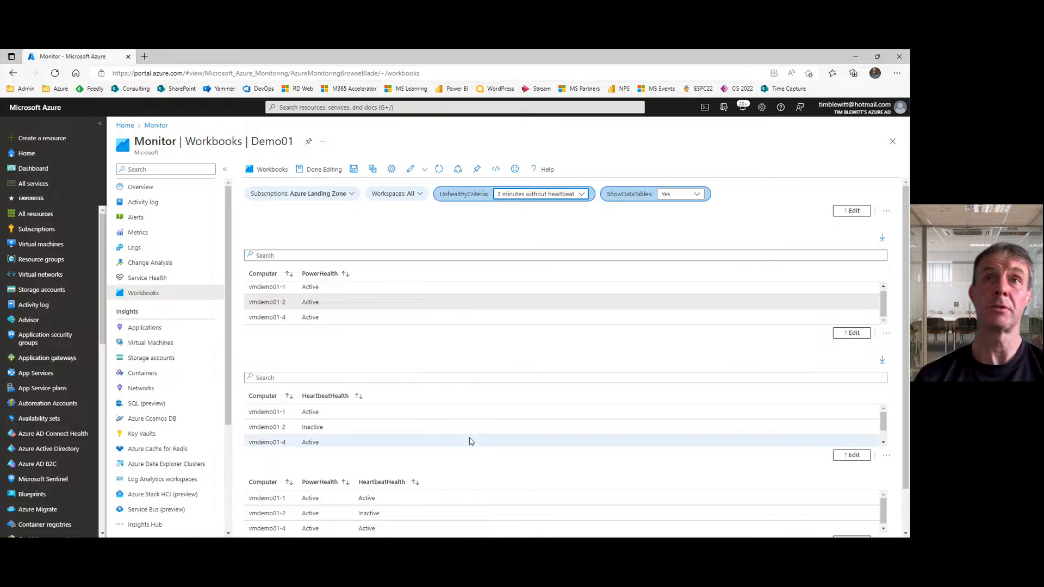
Step: Replace the fixed 5m threshold in the HeartbeatHealth query's ago() function with the parameter {UnhealthyCriteria}
click(853, 455)
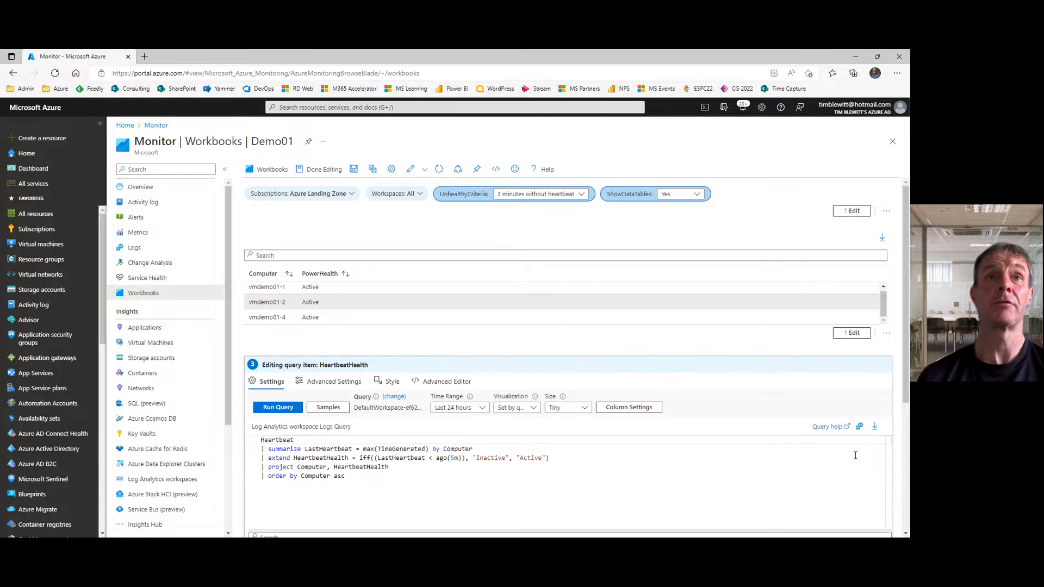
click(460, 460)
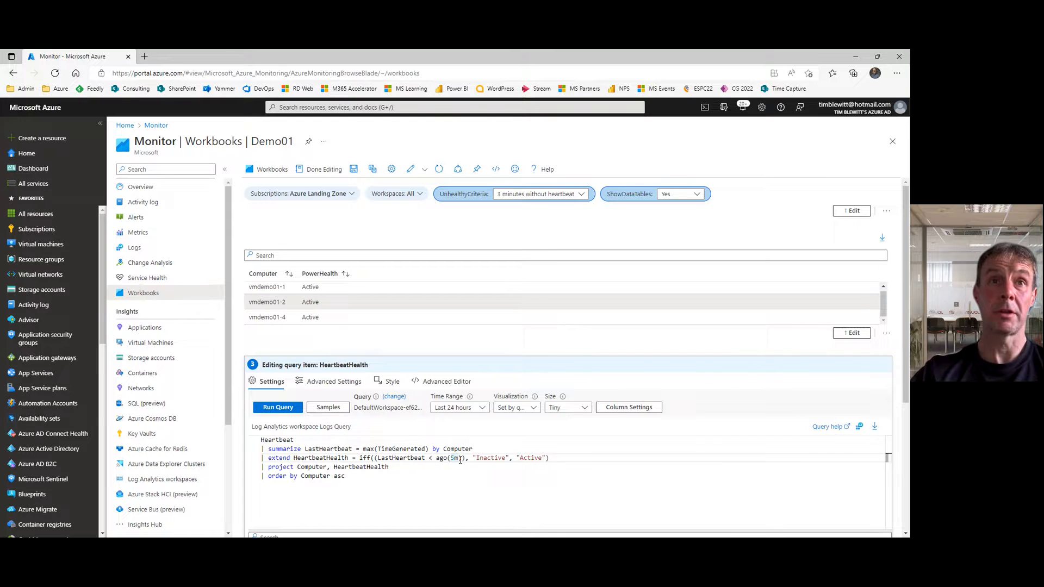
key(BackSpace)
key(BackSpace)
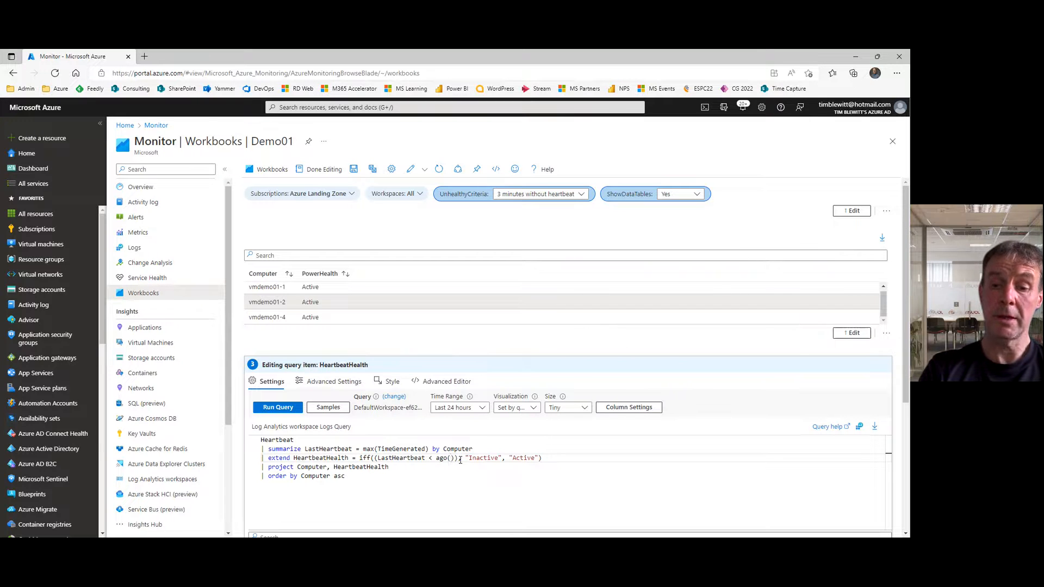
text({})
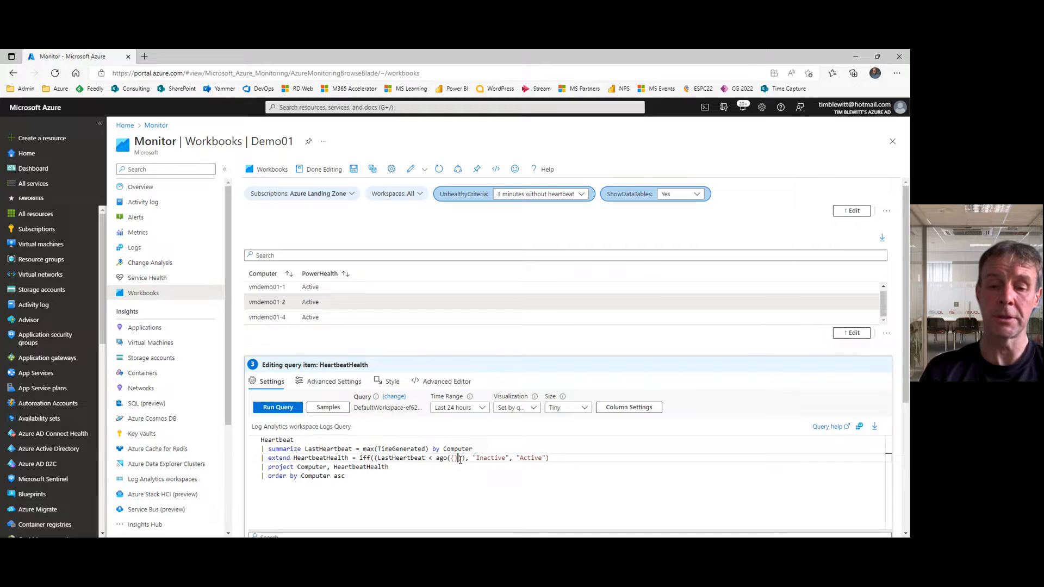
key(Left)
text(Un)
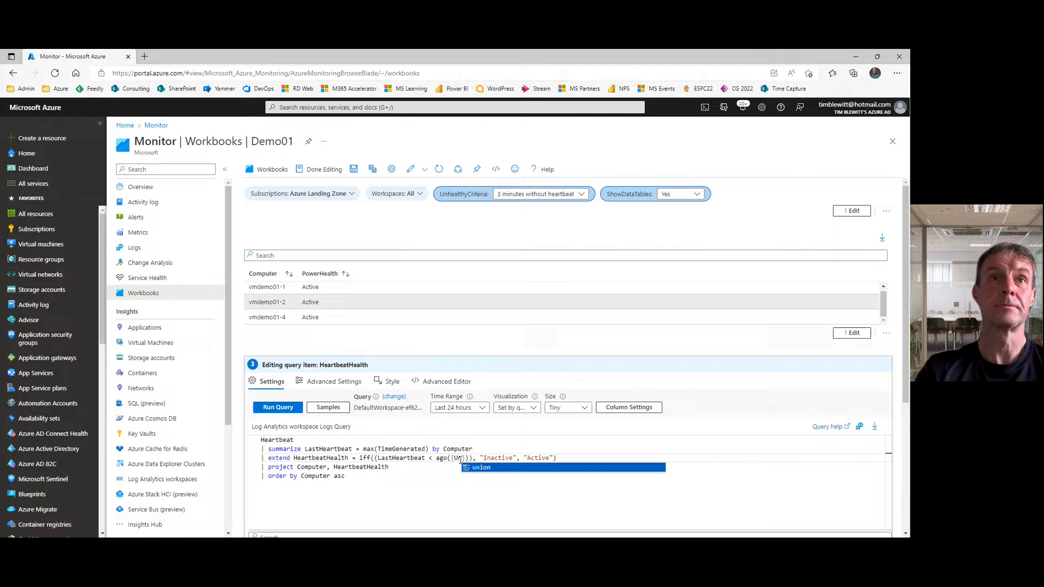
text(healthy)
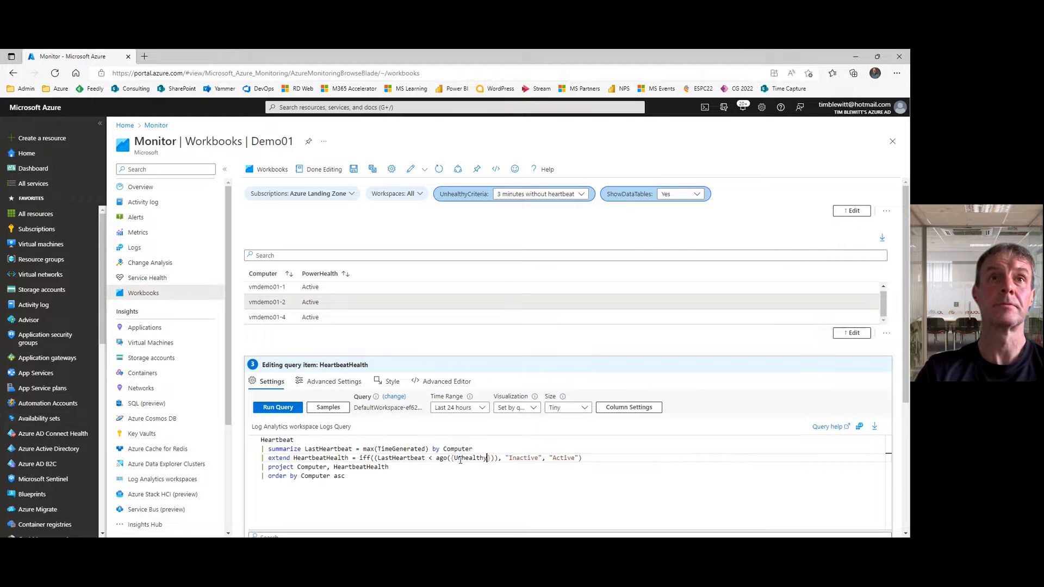
text(Criteria)
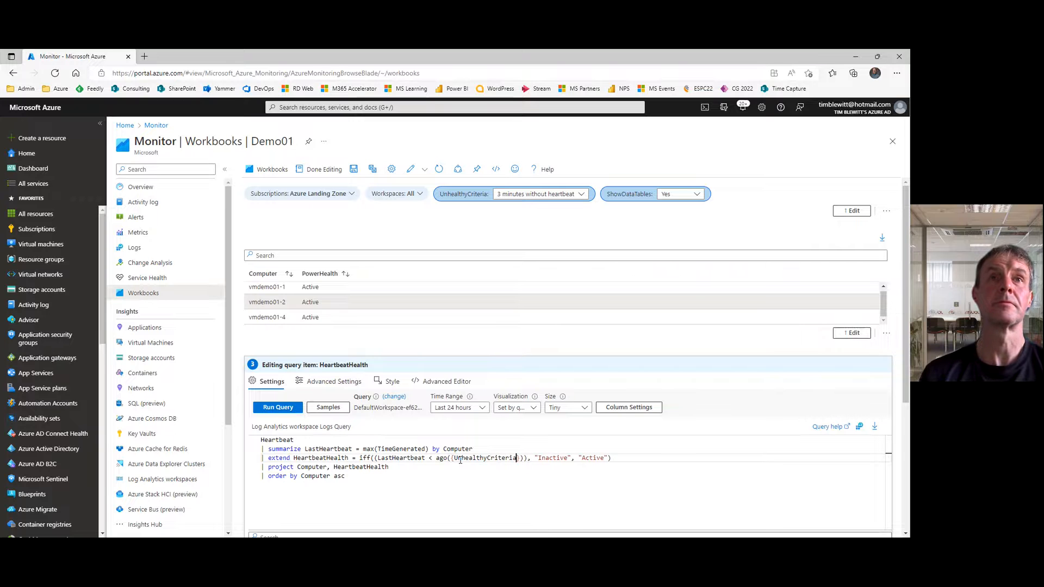
Step: Run the HeartbeatHealth query, finish editing the item and leave the workbook's edit mode
click(279, 407)
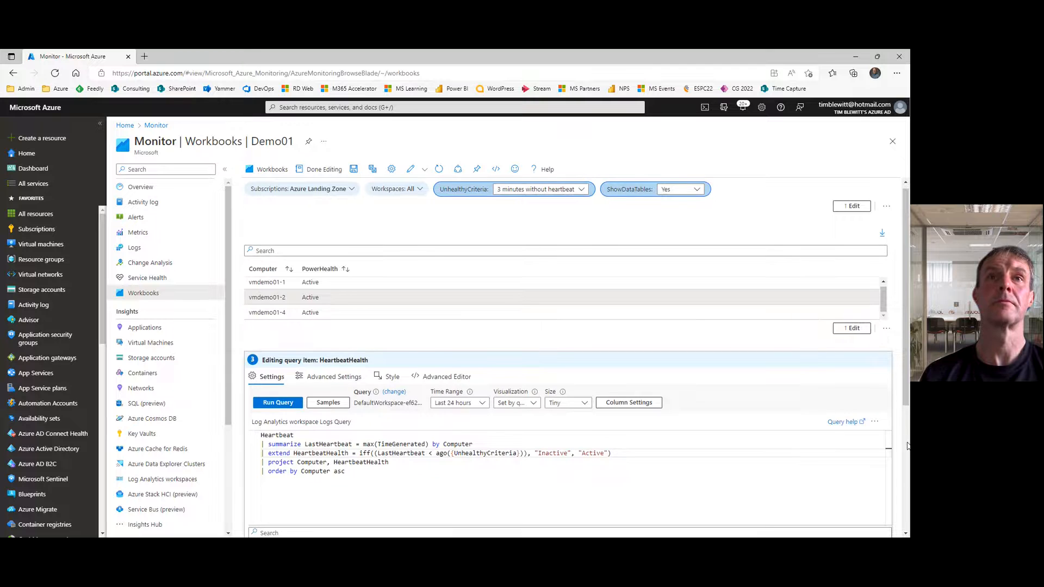
scroll(907, 446, down, 4)
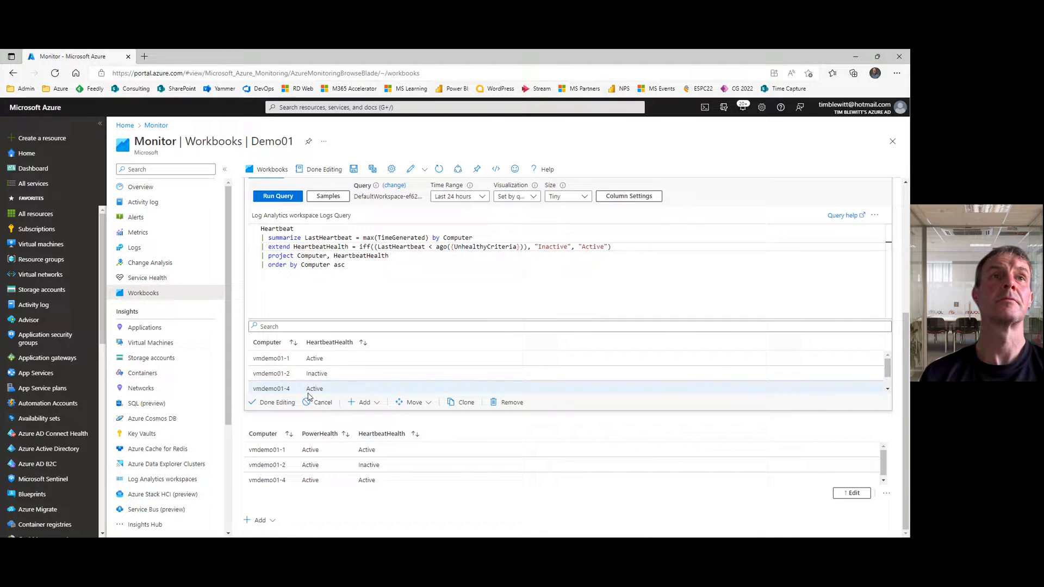
click(277, 403)
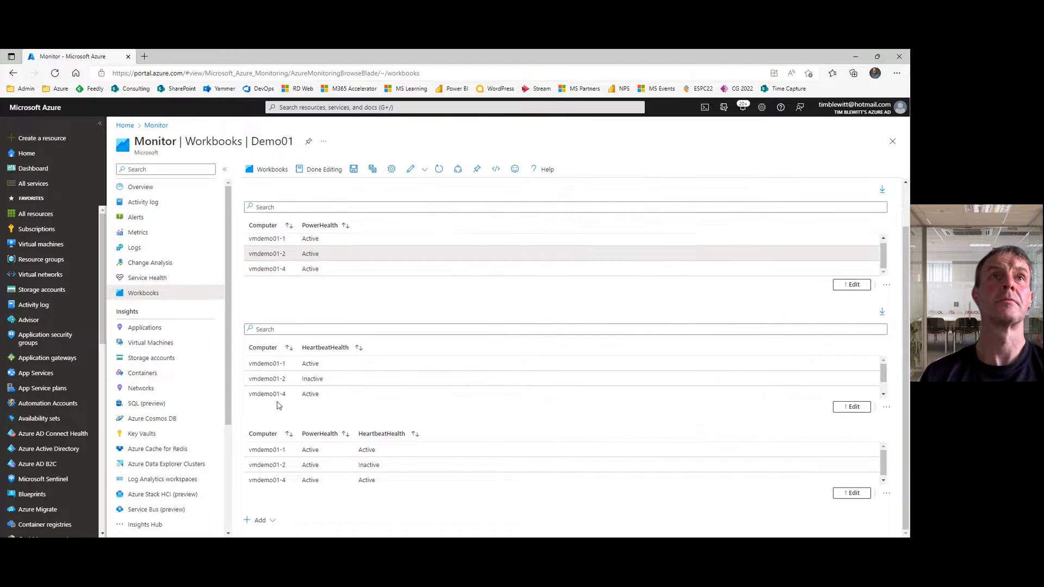
click(325, 172)
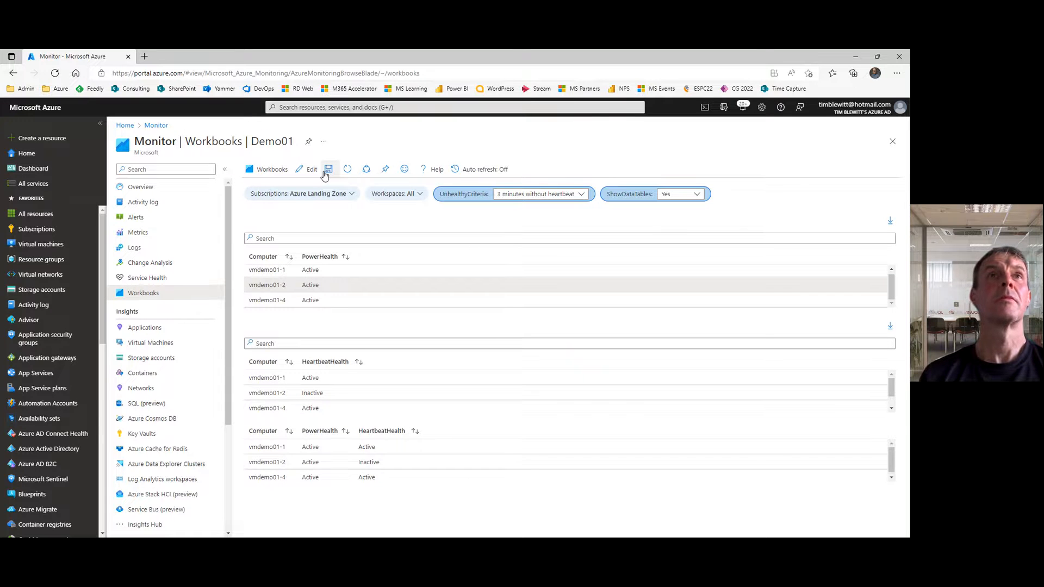
Step: Test the parameters by setting ShowDataTables to No and UnhealthyCriteria to 2 hours without heartbeat
click(696, 194)
click(683, 208)
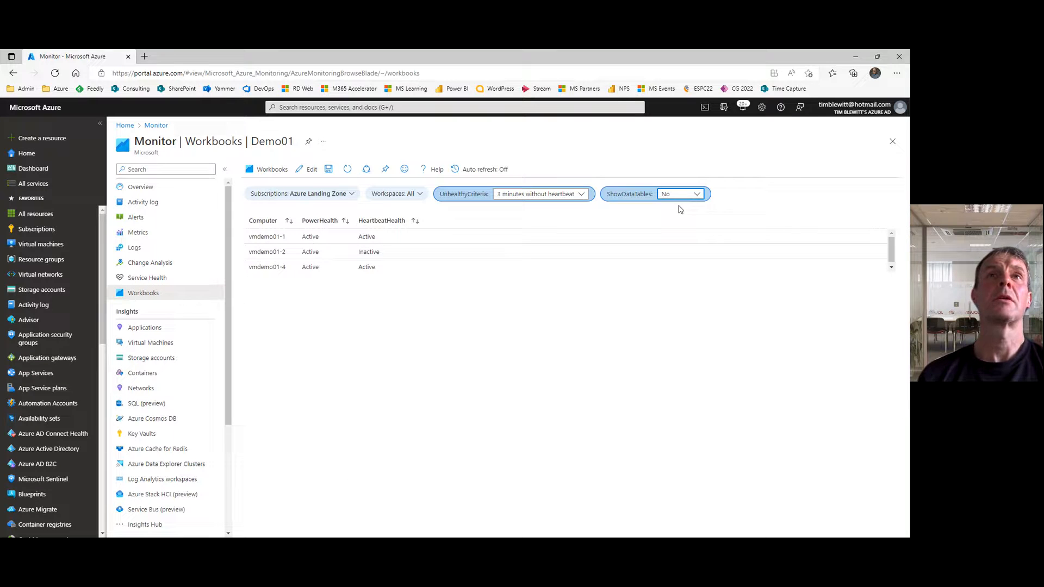
click(581, 195)
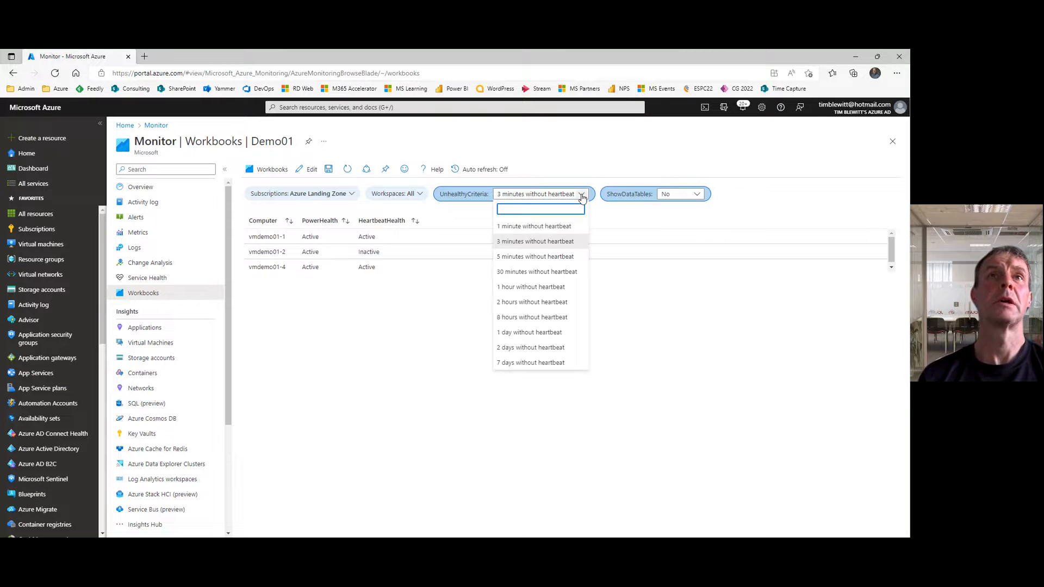
click(541, 301)
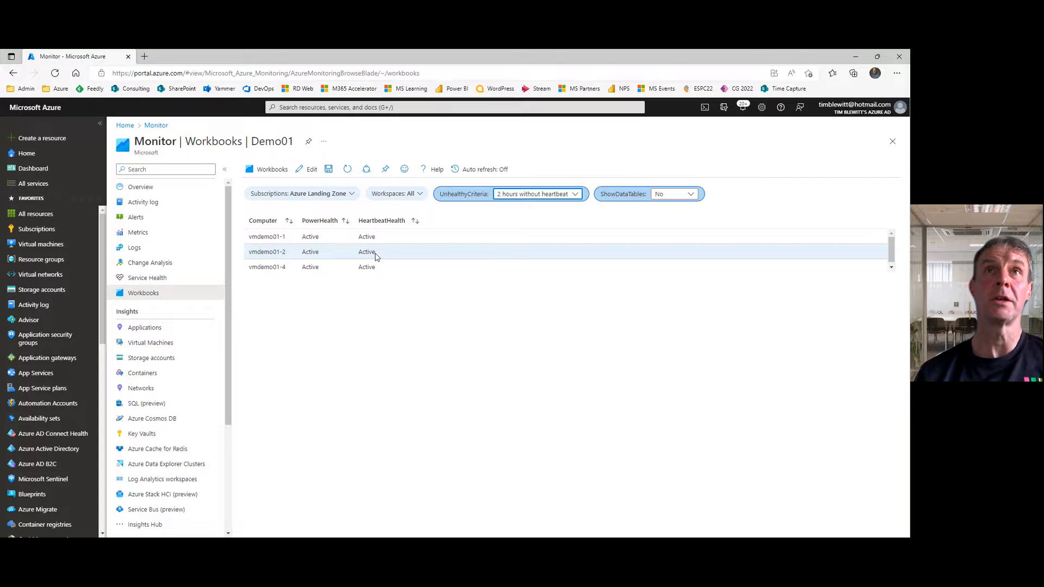
click(576, 197)
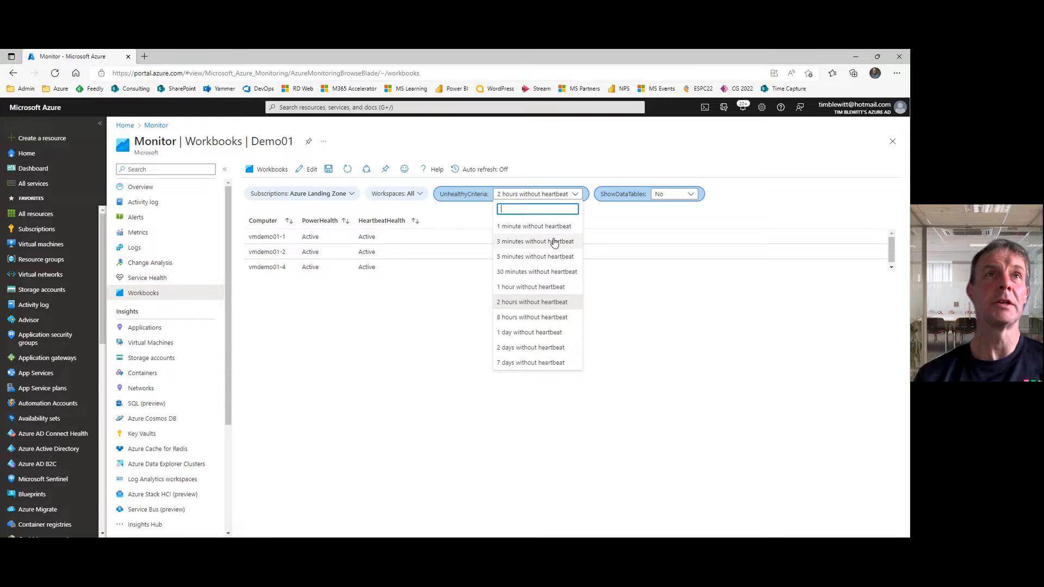
click(429, 319)
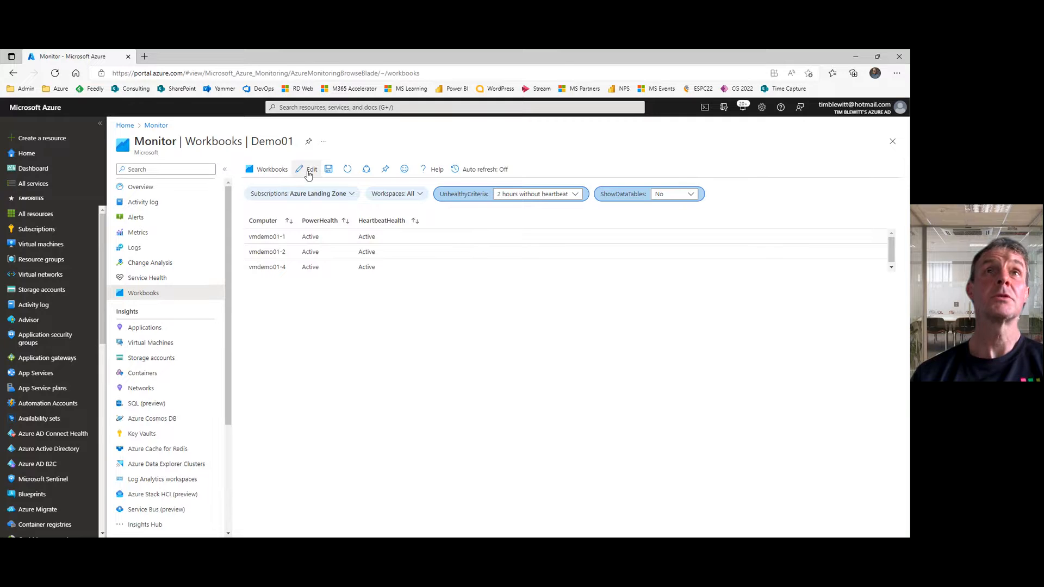
Step: Set ShowDataTables to Yes and UnhealthyCriteria to 5 minutes without heartbeat
click(692, 196)
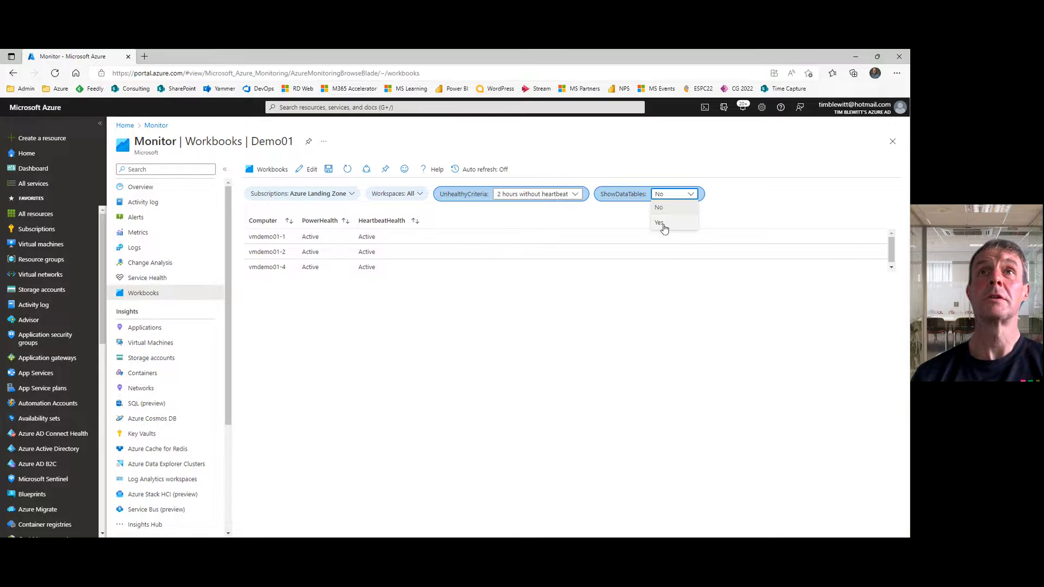
click(663, 228)
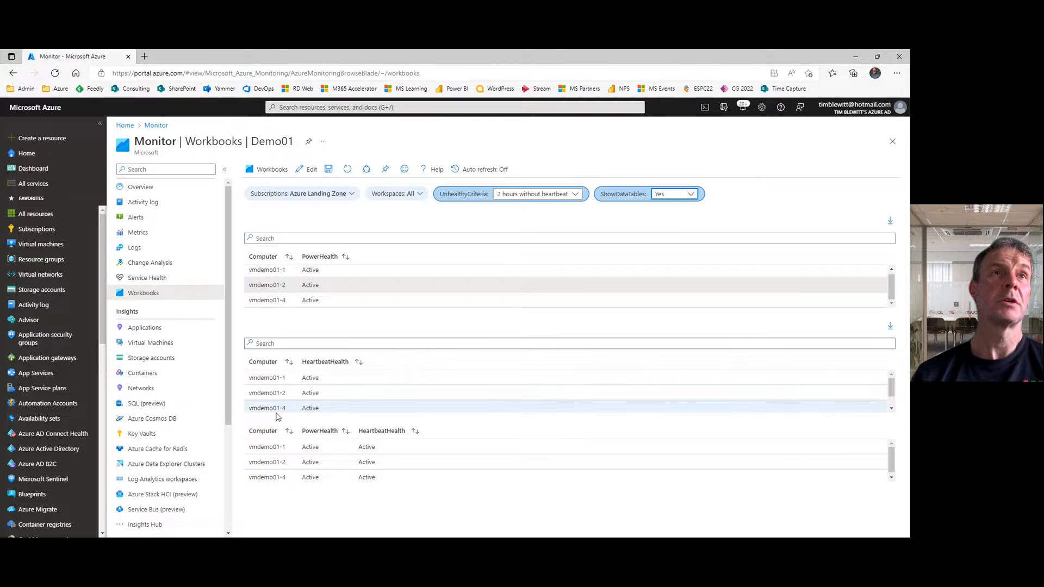
click(277, 393)
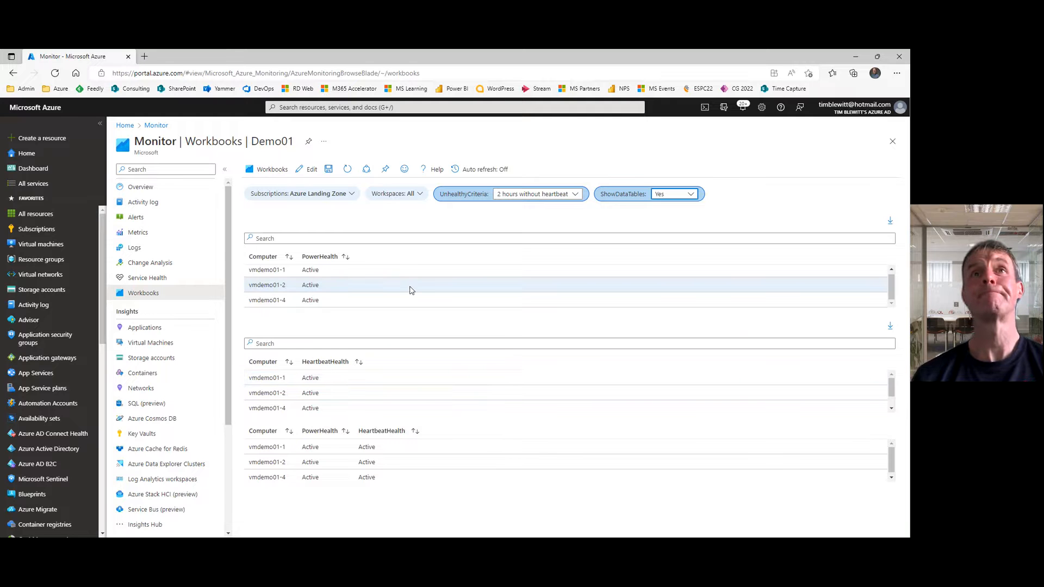
click(576, 201)
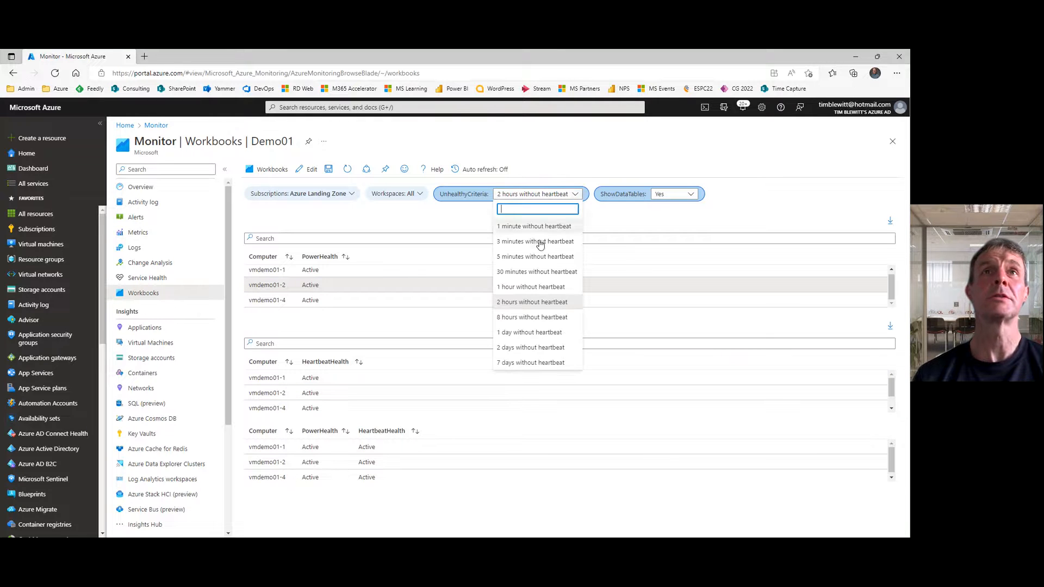
click(532, 255)
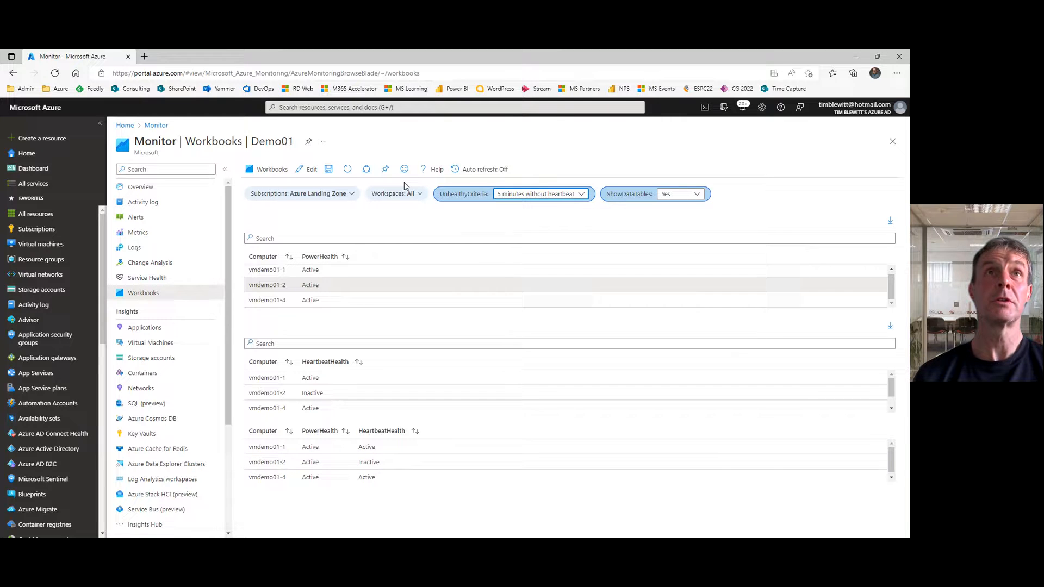
Step: Enable Export to Excel for all columns and the filter field on the merged query item, and finish editing the item and workbook
click(311, 171)
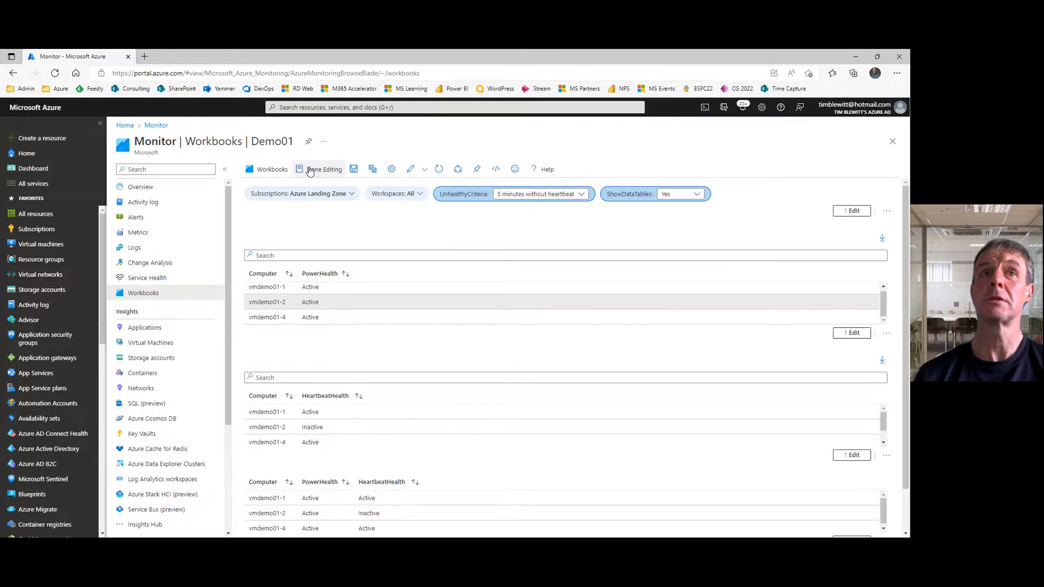
scroll(904, 505, down, 2)
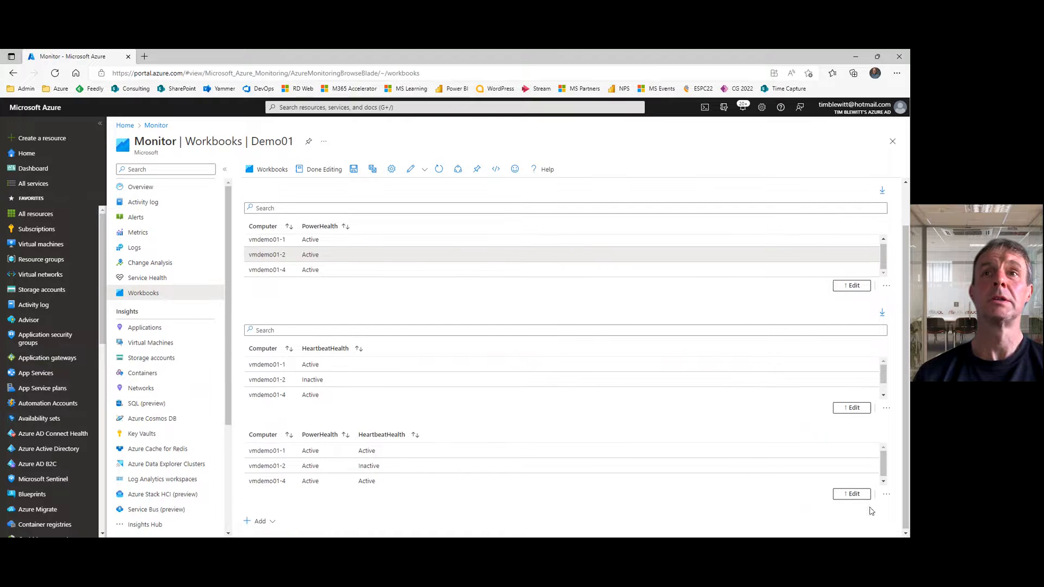
click(853, 494)
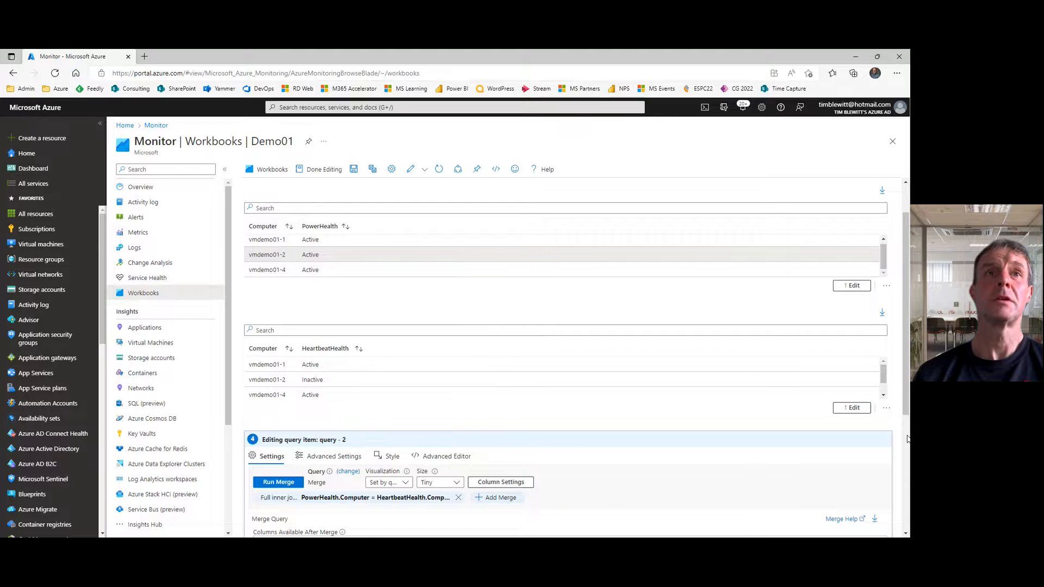
scroll(903, 438, down, 3)
click(332, 254)
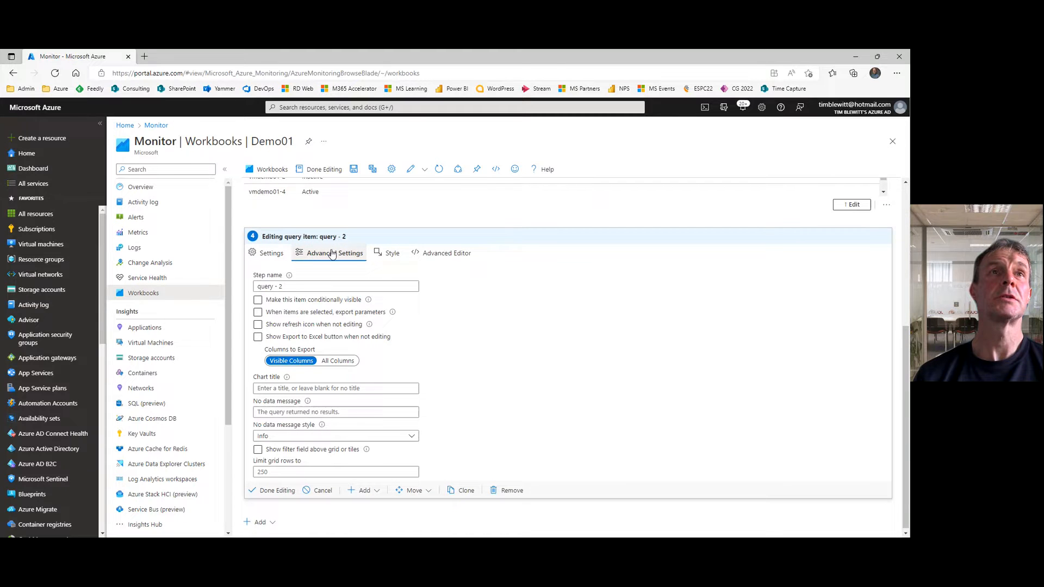
click(258, 338)
click(341, 361)
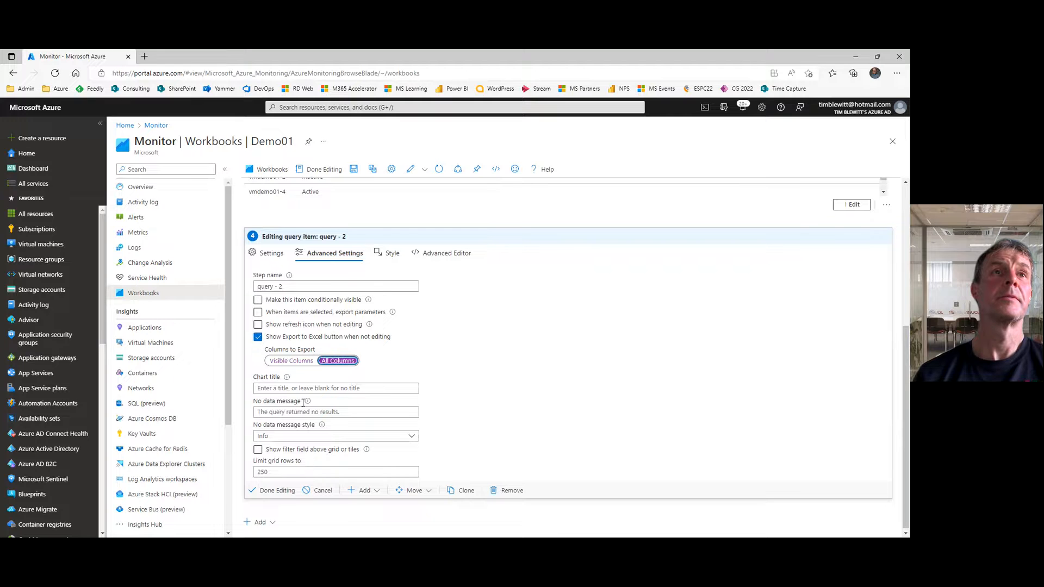
click(258, 450)
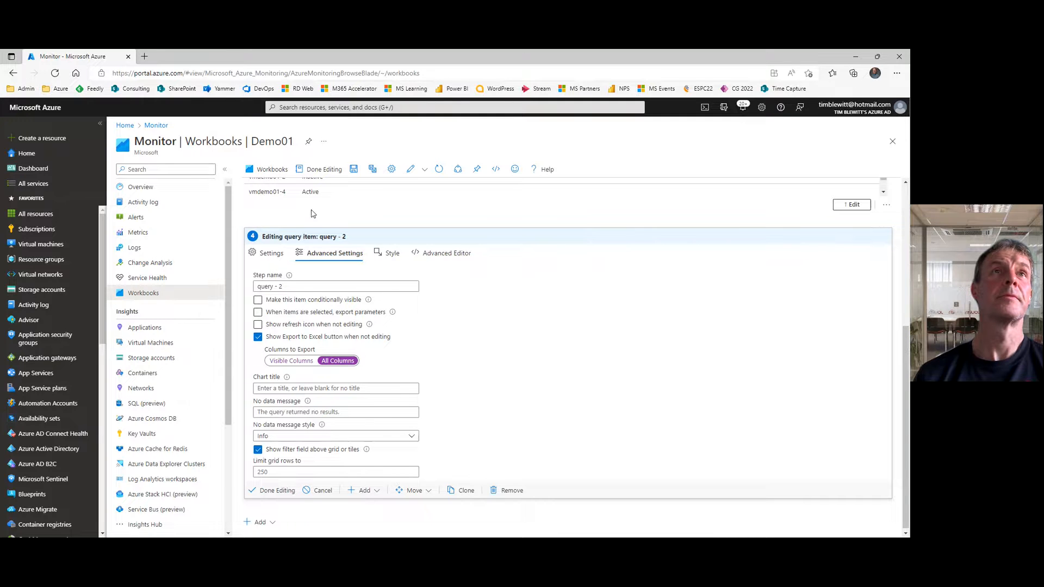
drag(905, 402, 903, 403)
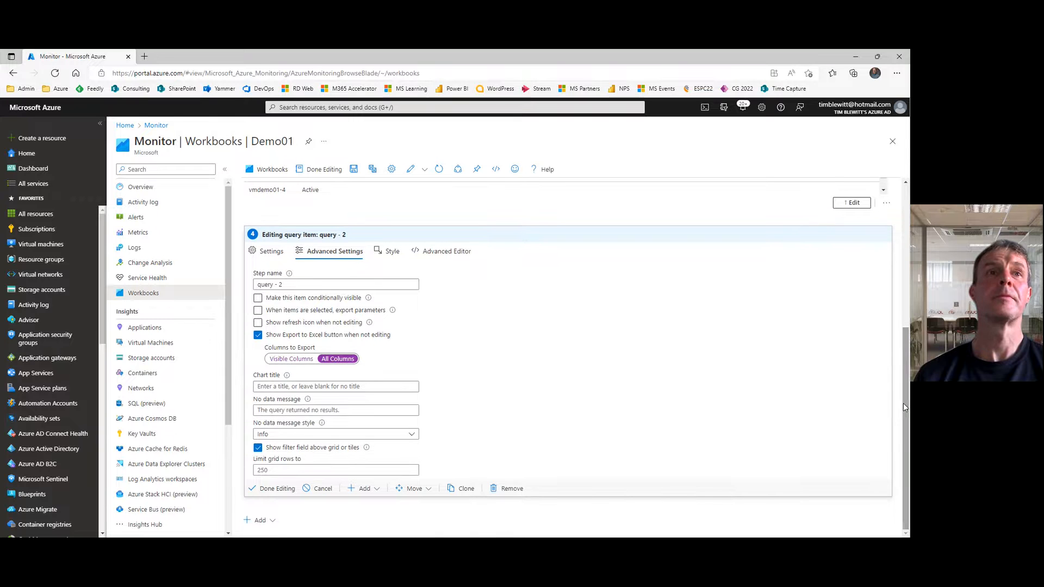
click(269, 489)
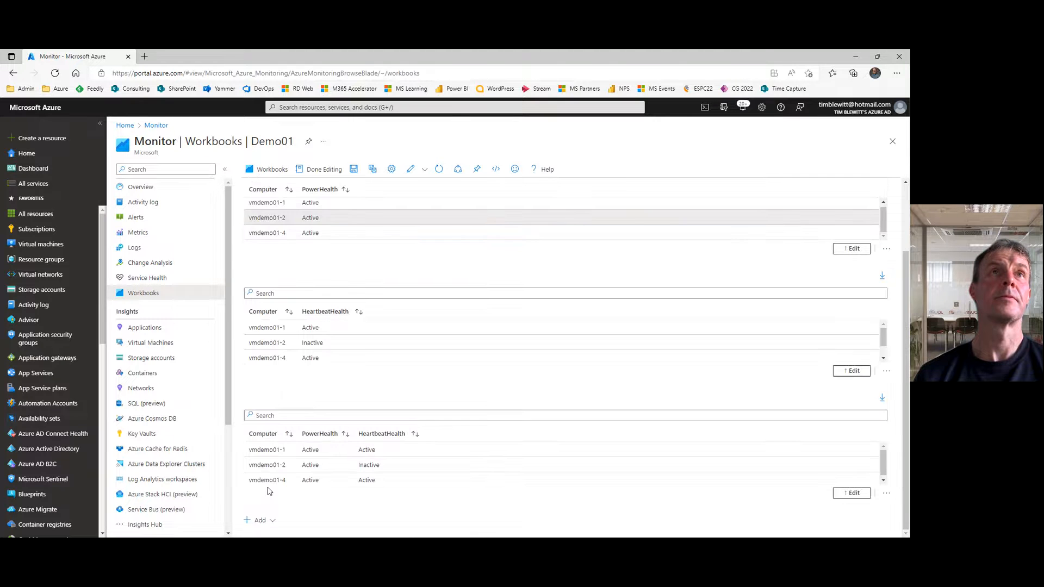
click(322, 171)
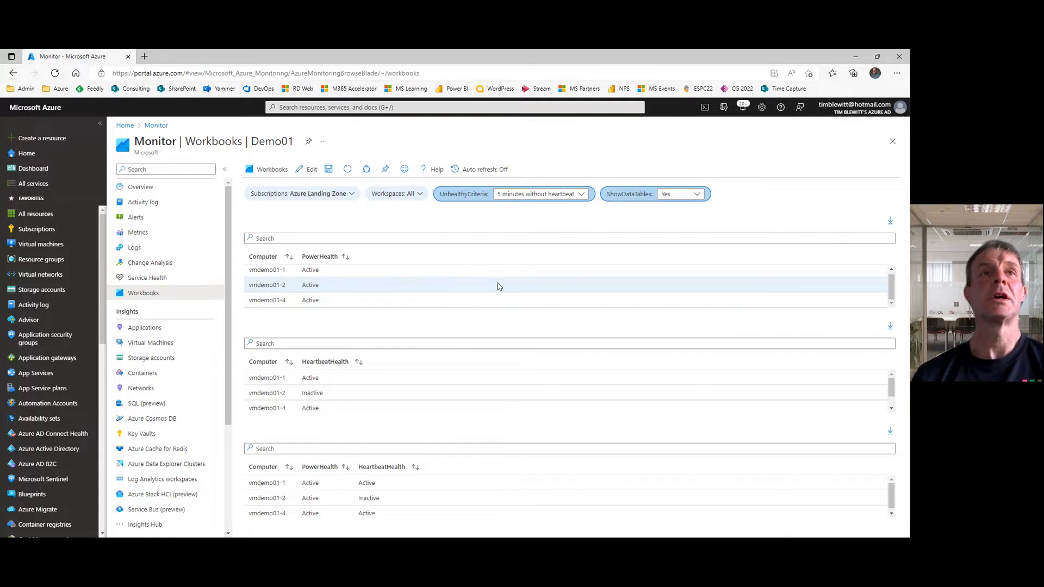
Step: Return the workbook to edit mode and open the PowerHealth query item for editing
click(310, 170)
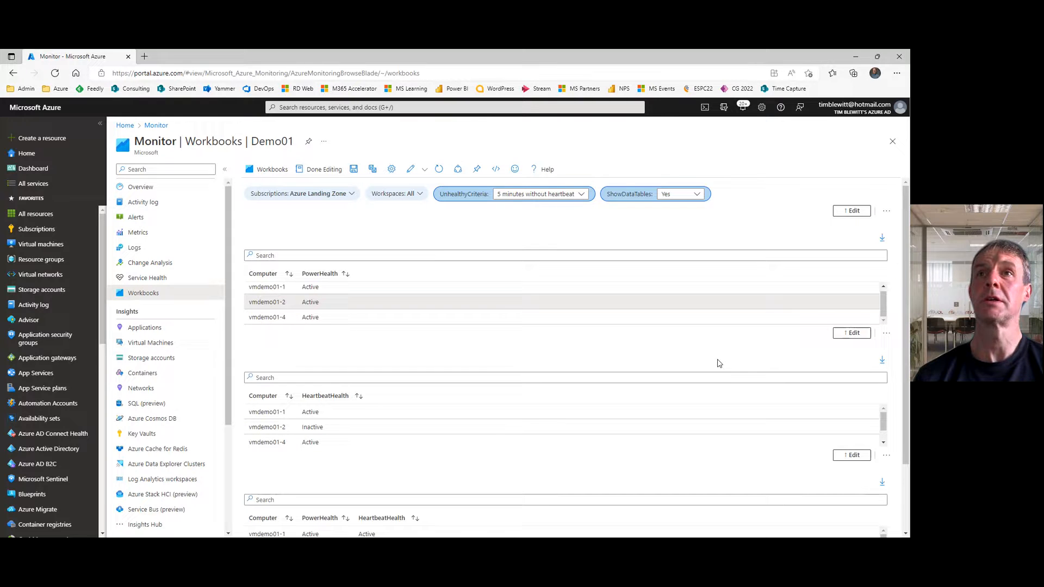
click(853, 333)
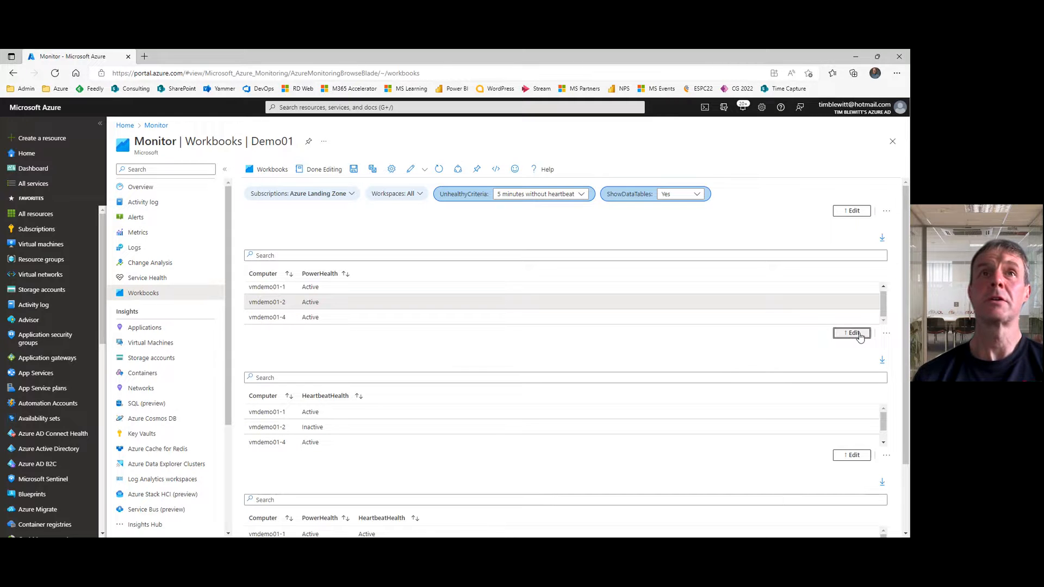
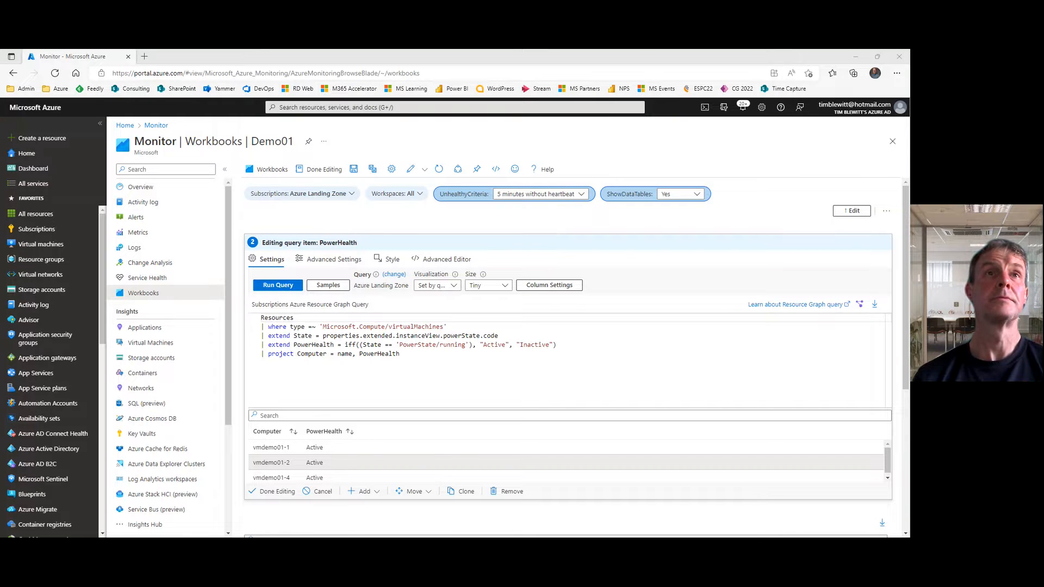
Step: Replace the PowerHealth query with one also returning Location, ResourceGroup, Size, Publisher, Sku, Offer, OS1 and OS2, run it, and finish editing the item
key(ctrl+a)
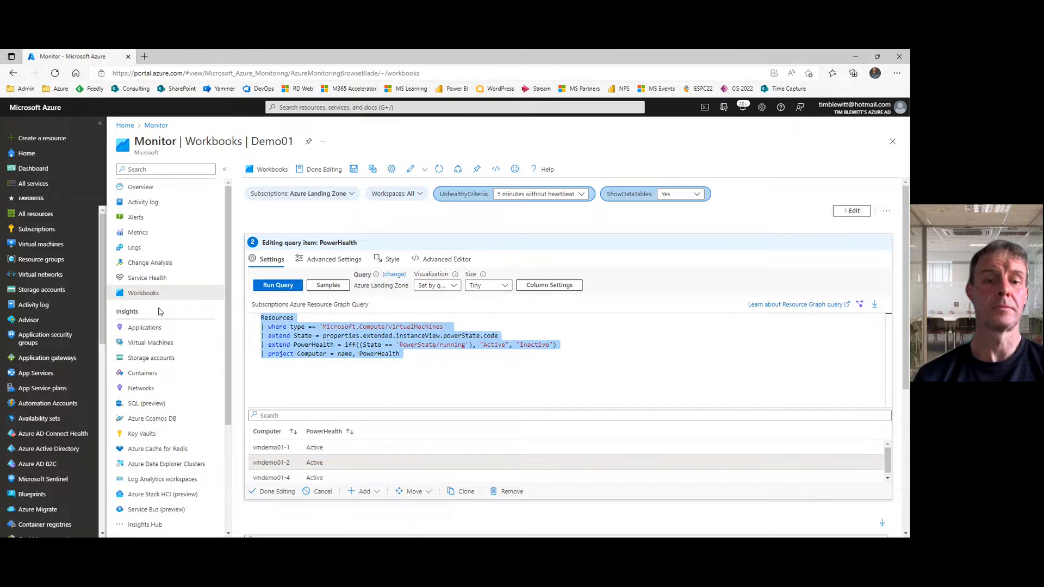
key(ctrl+v)
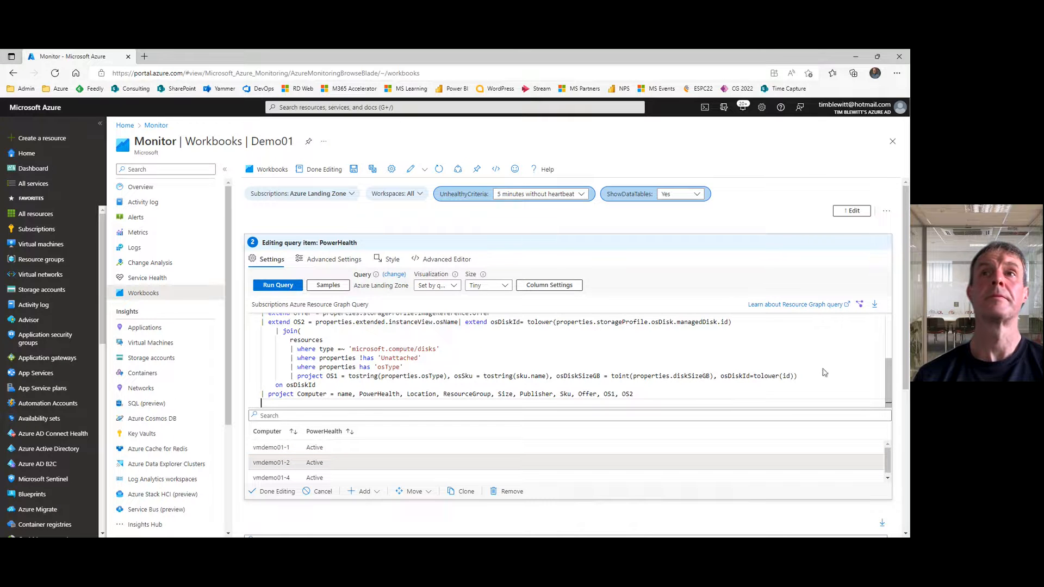
drag(886, 384, 886, 334)
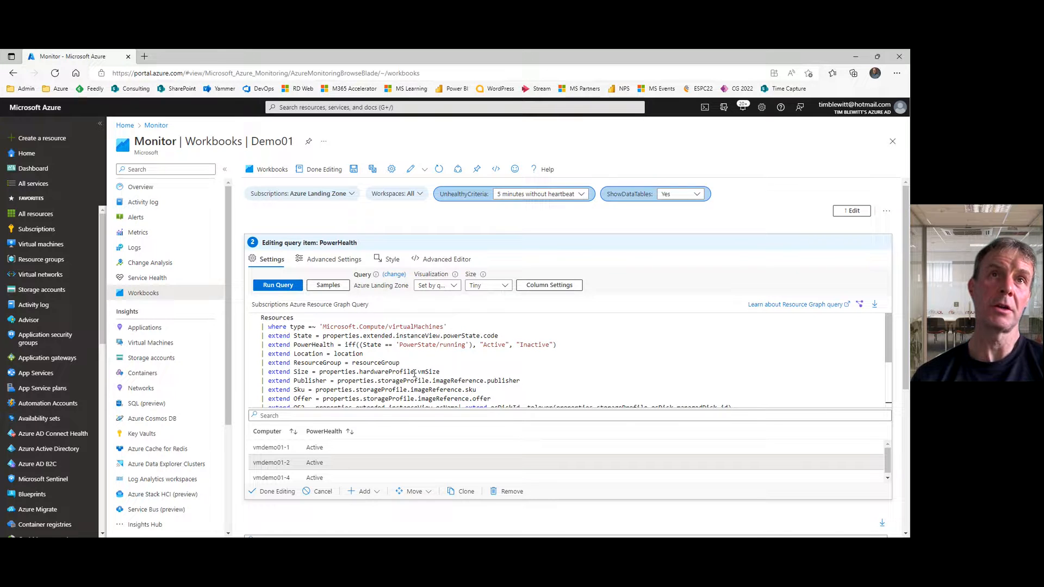
click(278, 286)
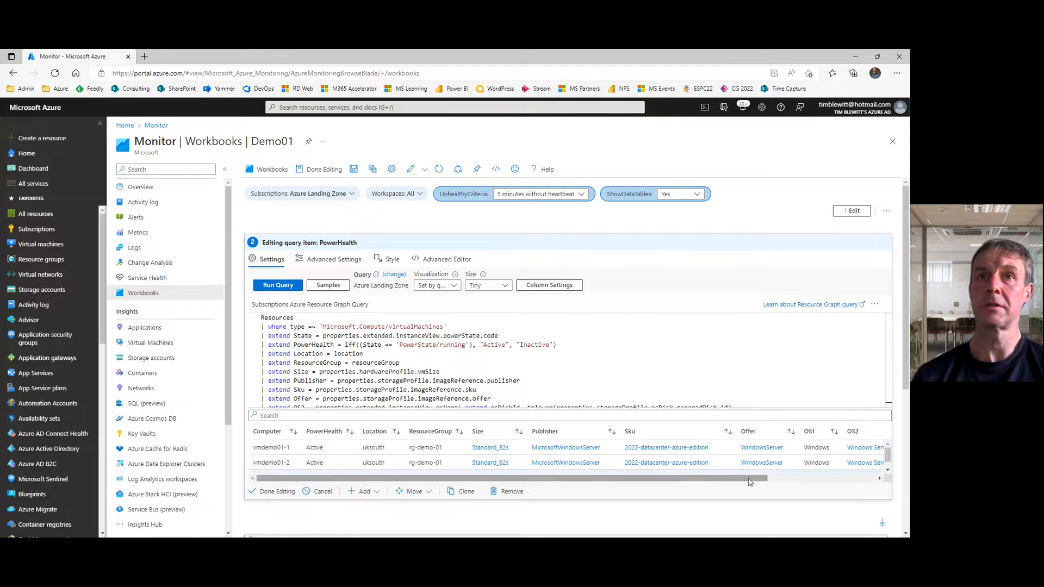
drag(750, 481, 691, 466)
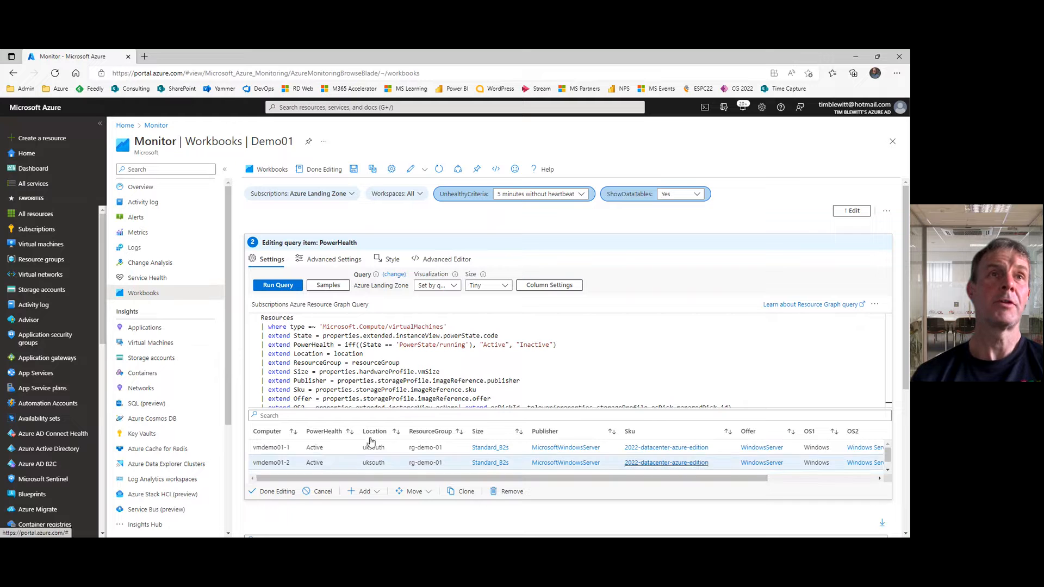
click(267, 492)
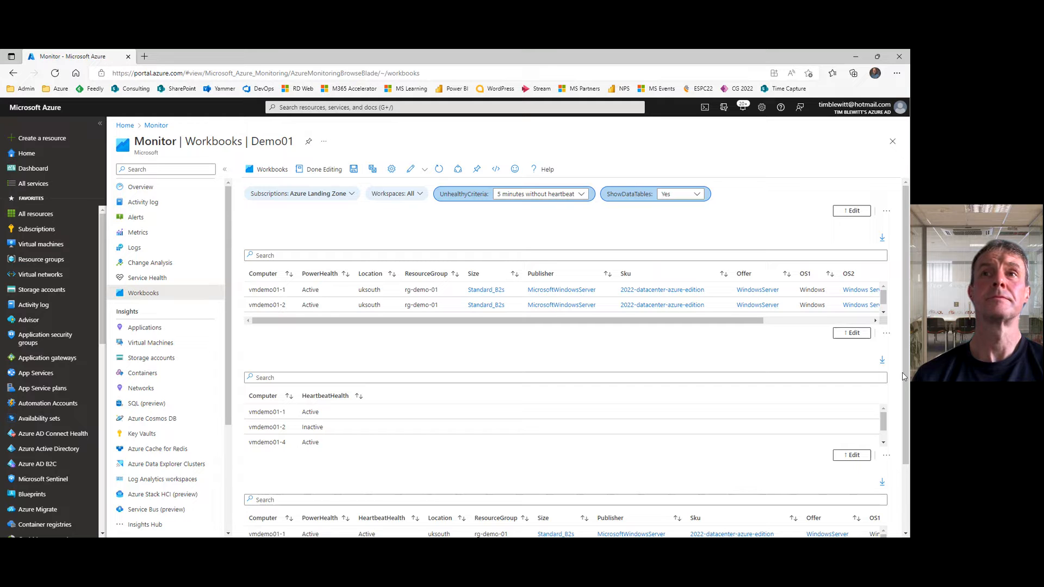
Step: Check the merged table's columns and open the merged query item's merge settings for editing
drag(904, 376, 901, 435)
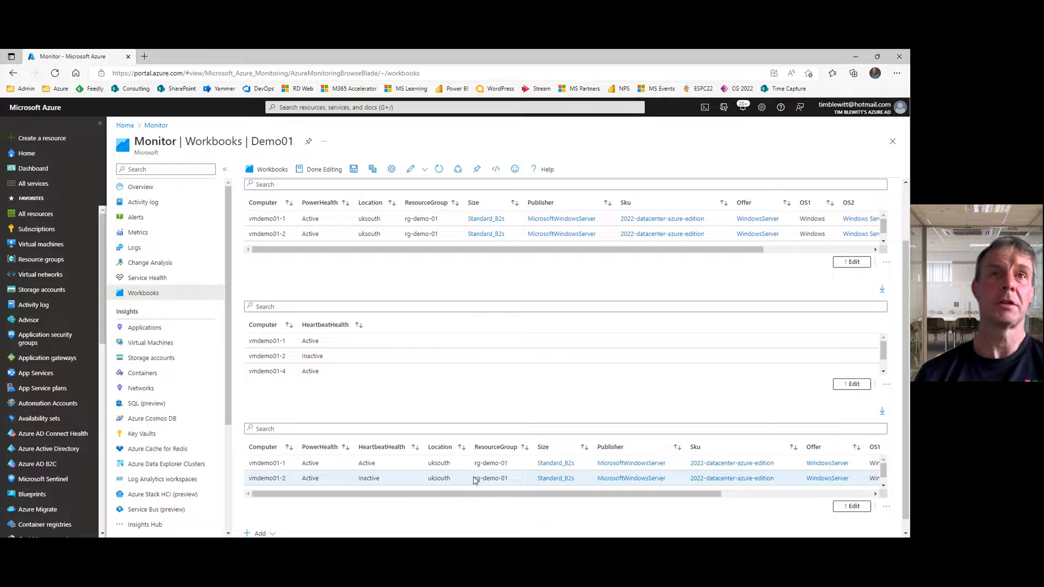
drag(480, 498, 421, 484)
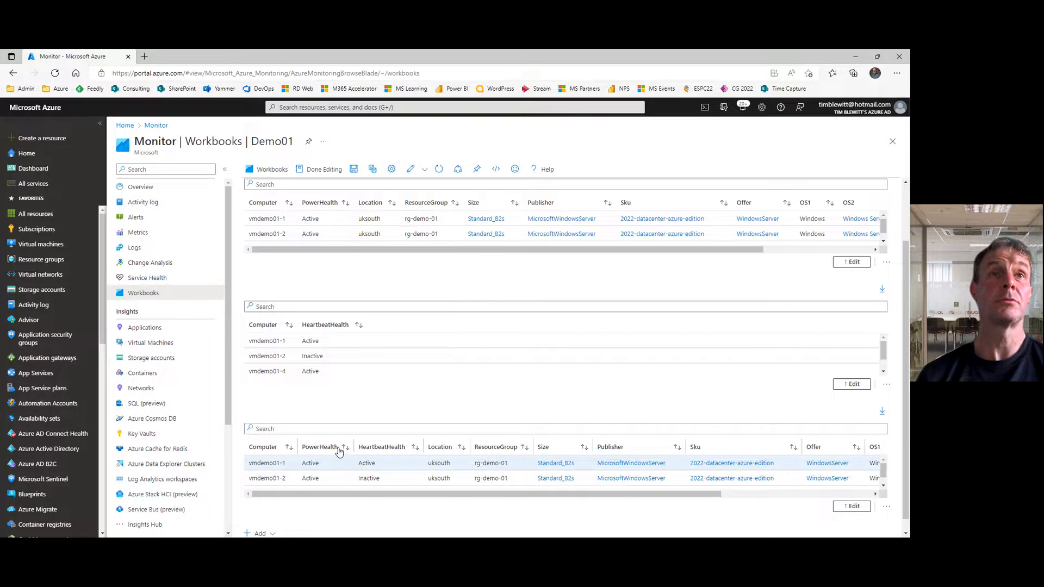
click(852, 507)
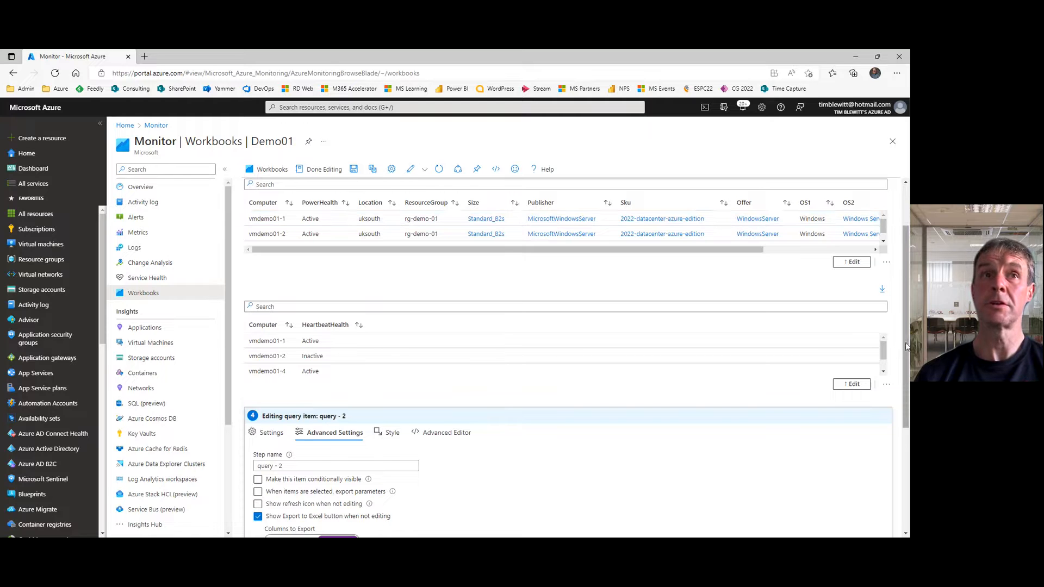
scroll(895, 413, down, 2)
scroll(895, 413, down, 3)
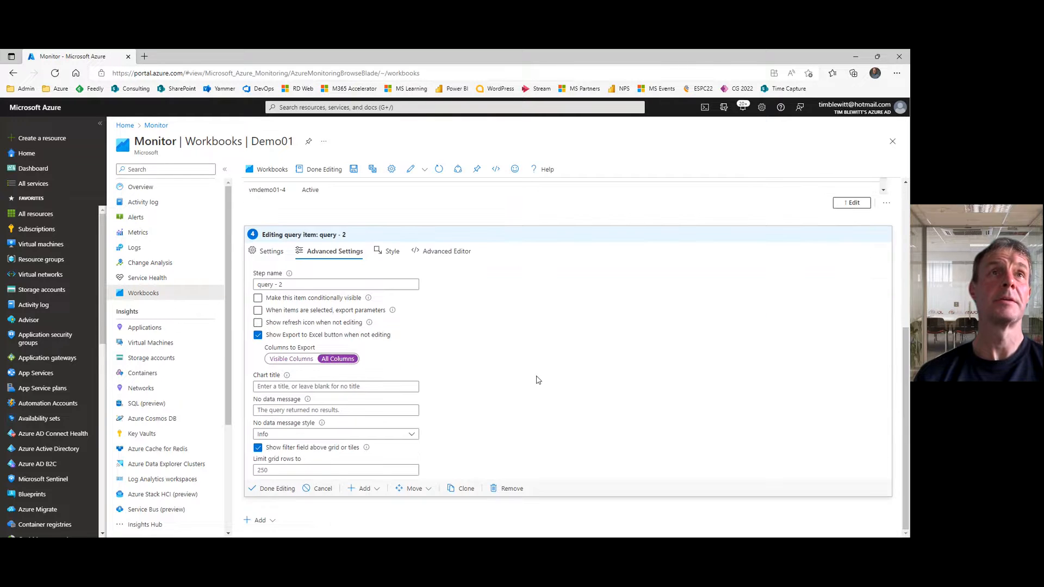
click(267, 252)
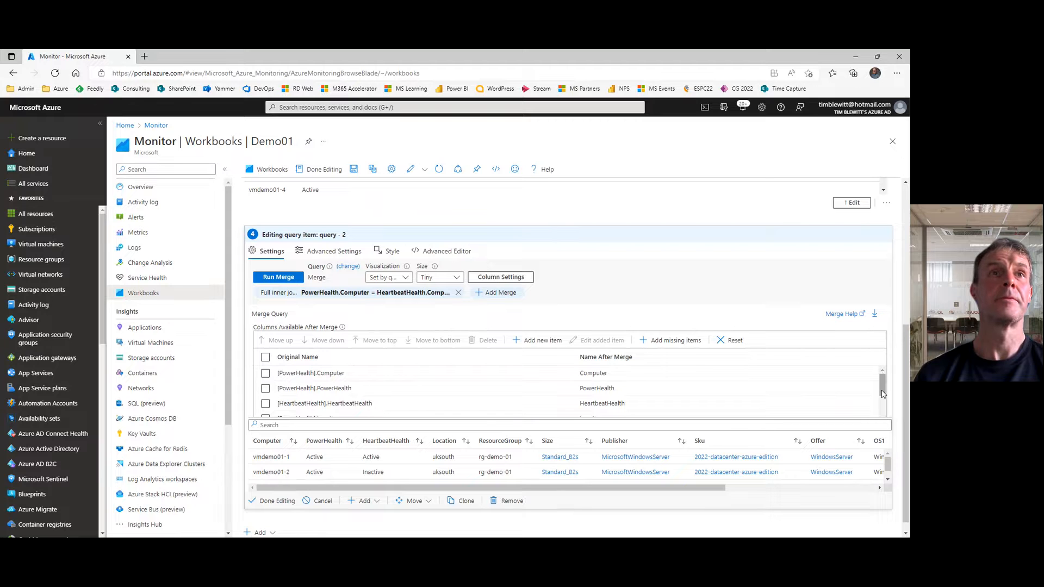
Step: Delete the PowerHealth Publisher, Sku, Offer and OS1 columns from the columns available after the merge
drag(883, 393, 884, 382)
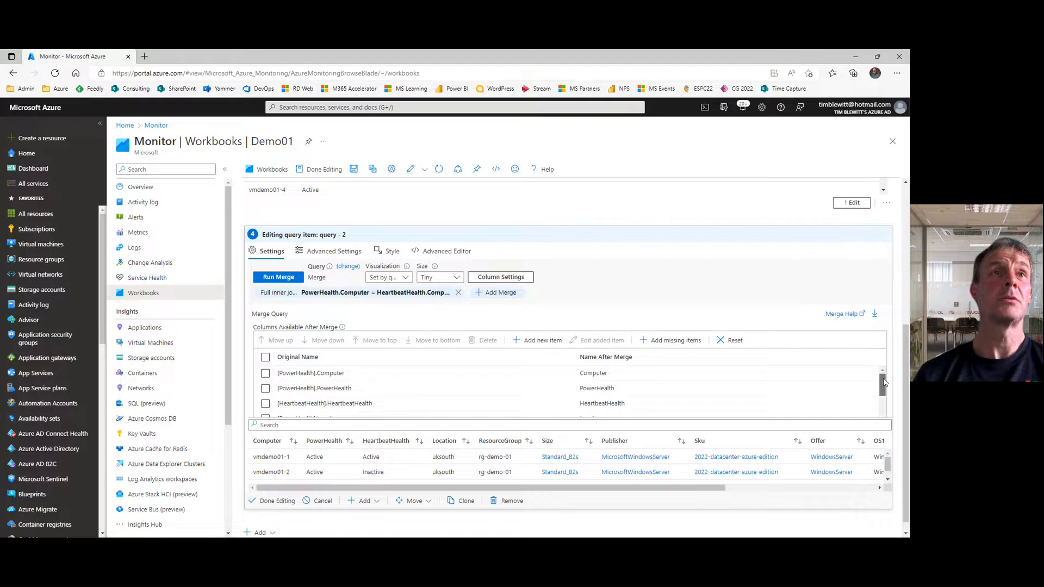
drag(884, 391, 883, 415)
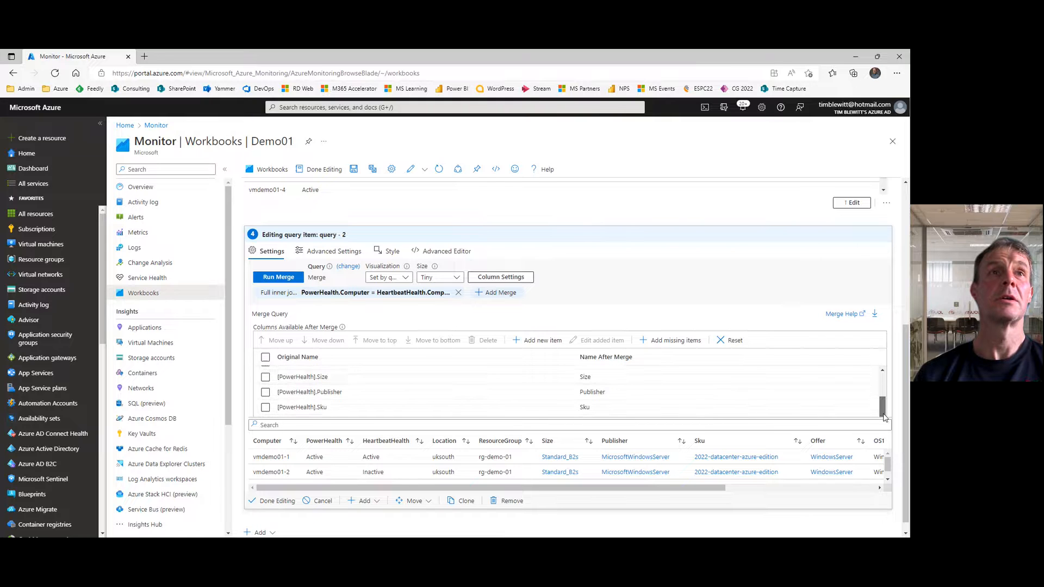
click(266, 392)
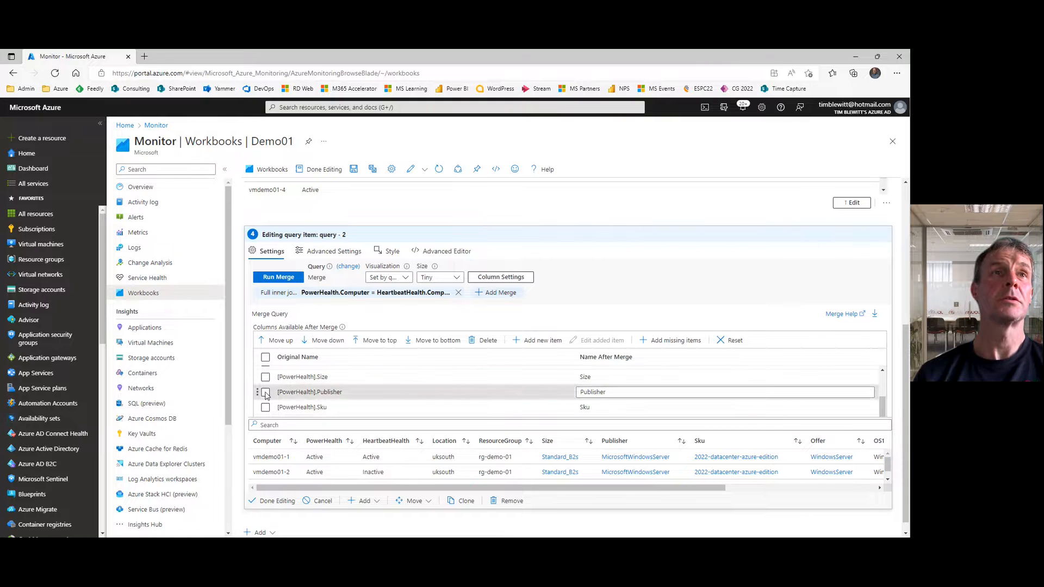
click(265, 408)
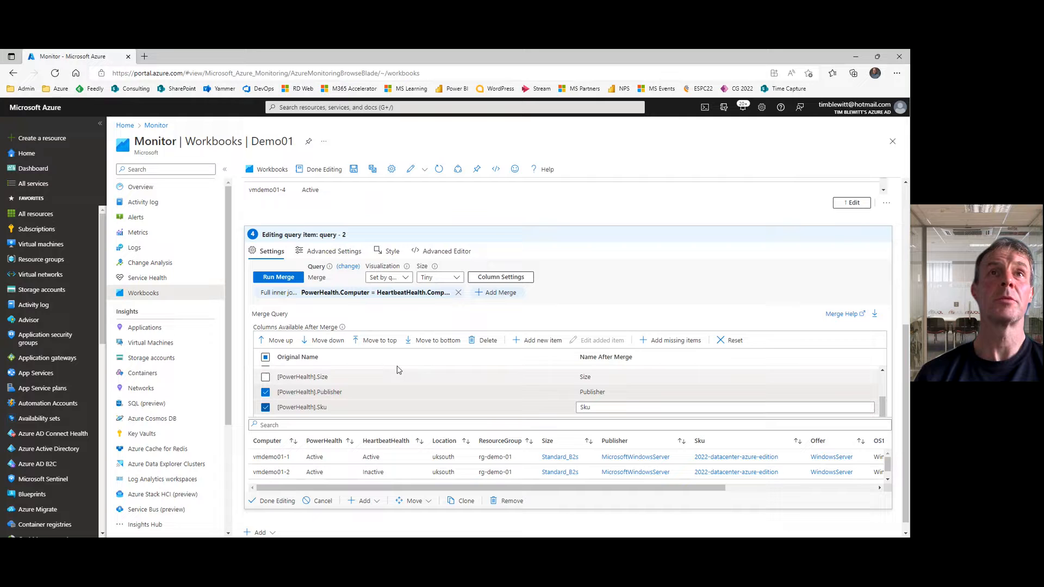
click(488, 342)
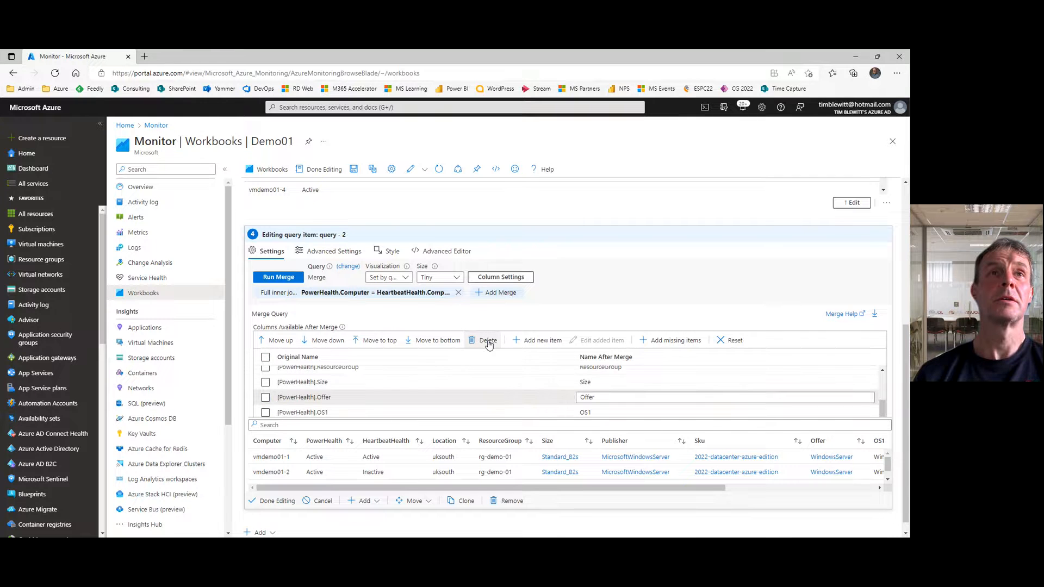
click(265, 398)
click(264, 413)
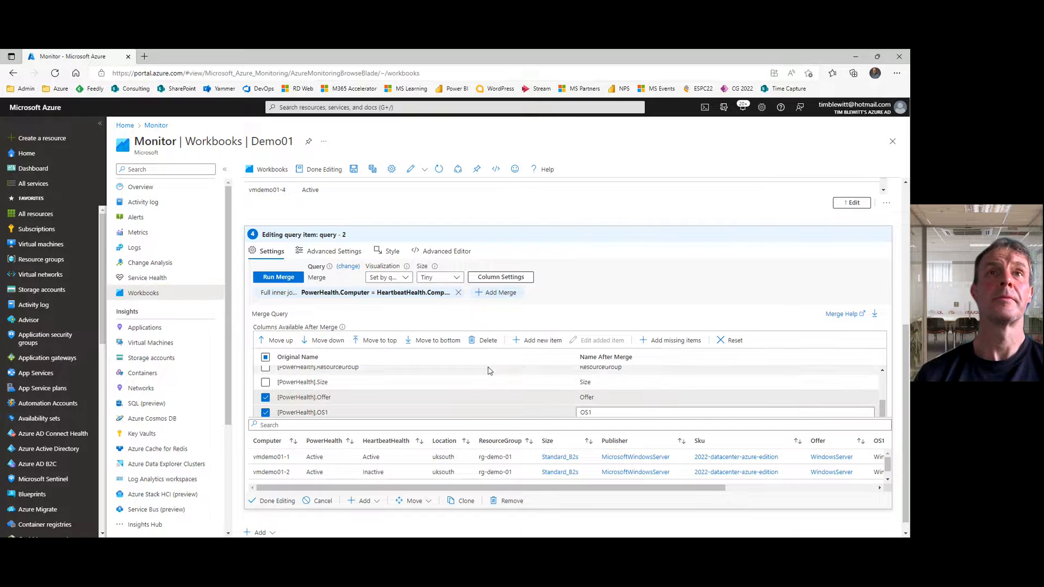
click(488, 341)
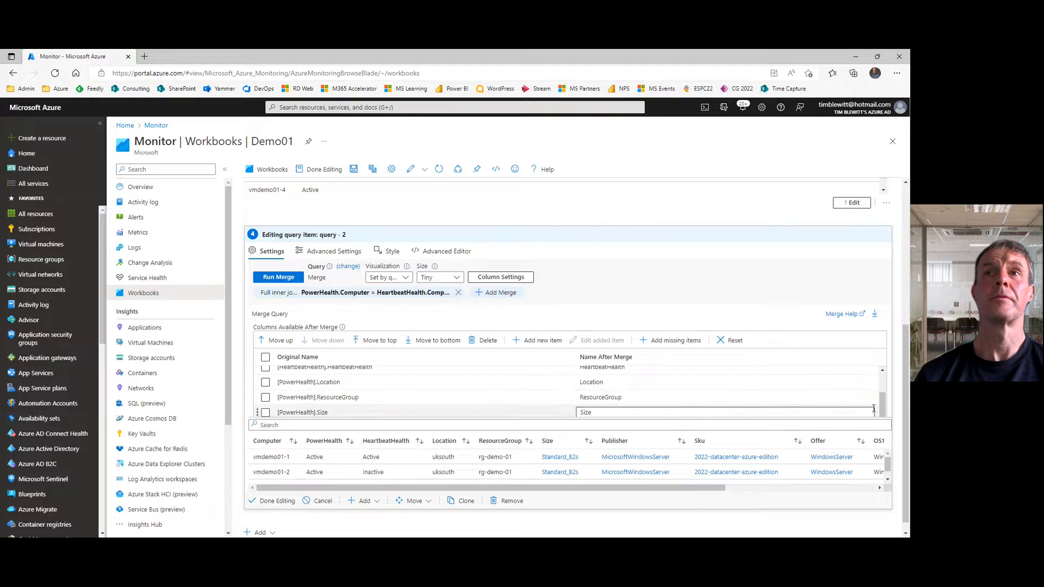
Step: Run the merge with the reduced column list and finish editing both the merged query item and the workbook
drag(882, 409, 885, 363)
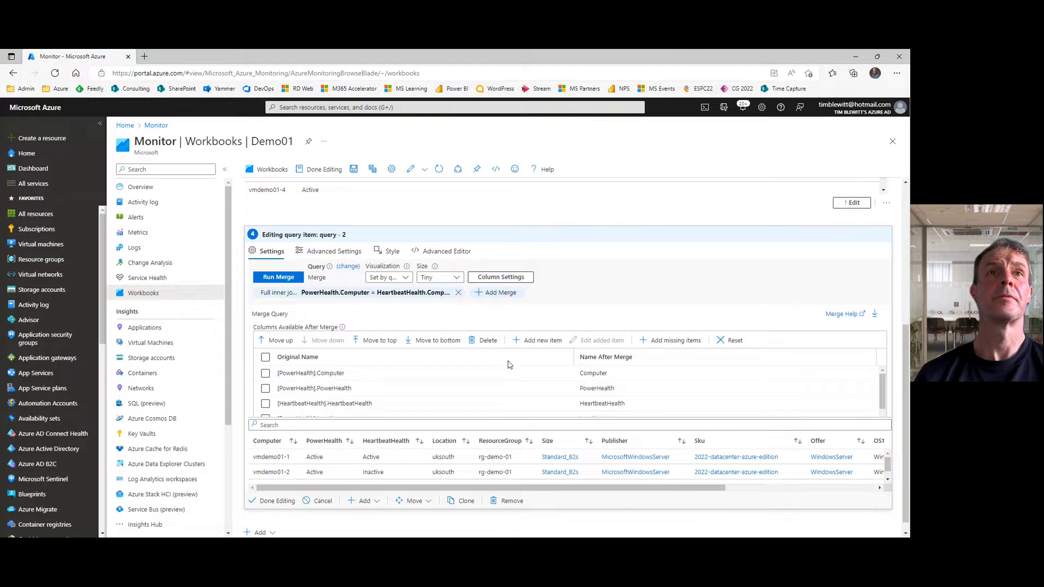
click(270, 280)
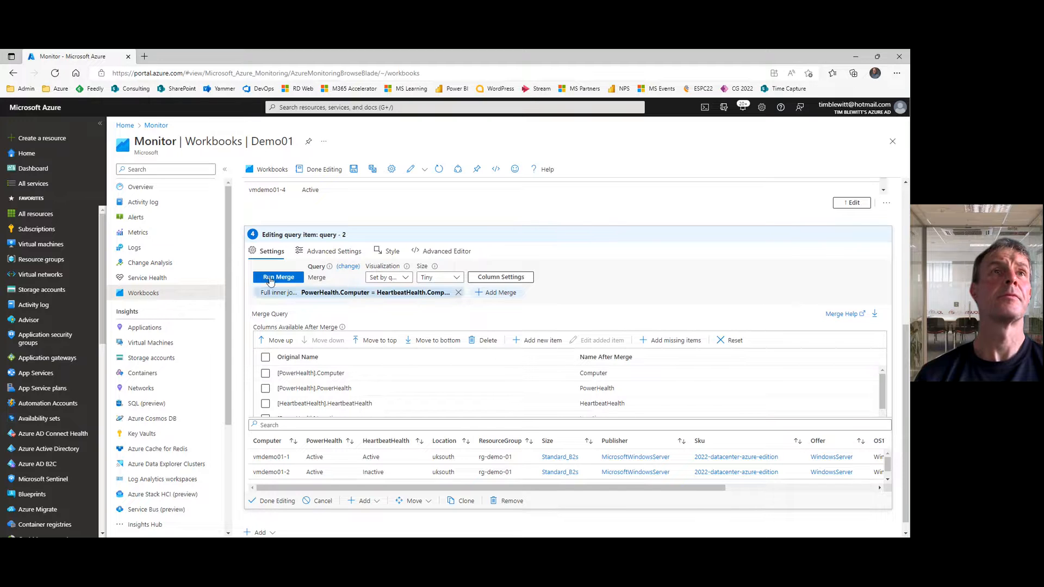
click(270, 279)
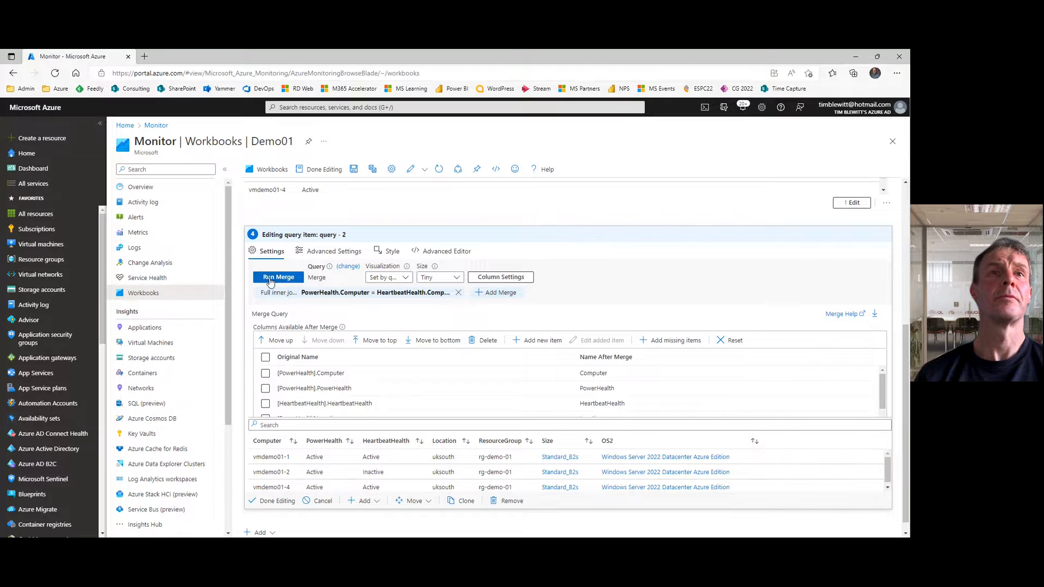
mouse_move(888, 476)
mouse_down()
mouse_move(889, 487)
mouse_move(889, 476)
mouse_up()
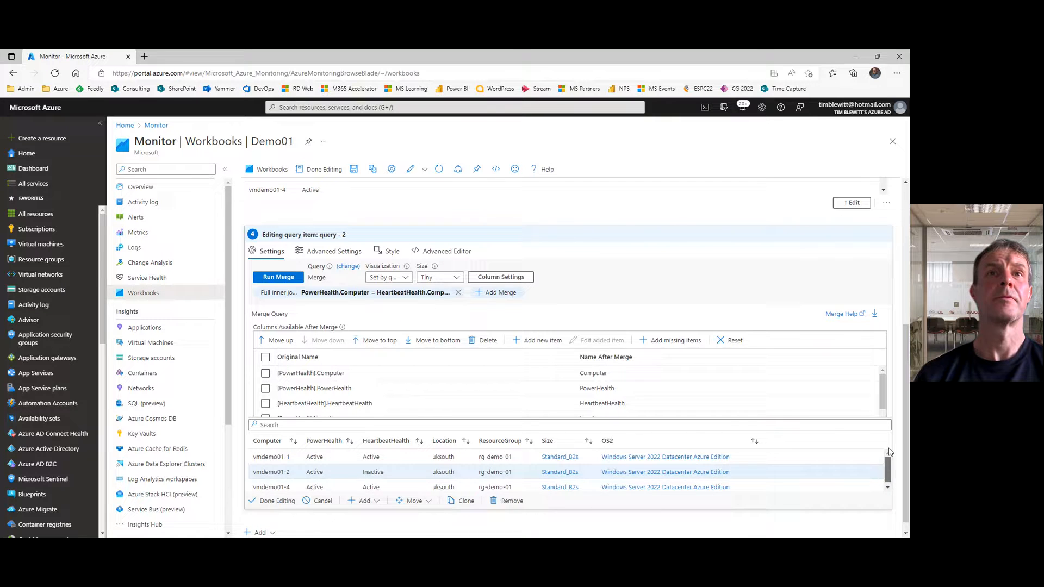
click(271, 500)
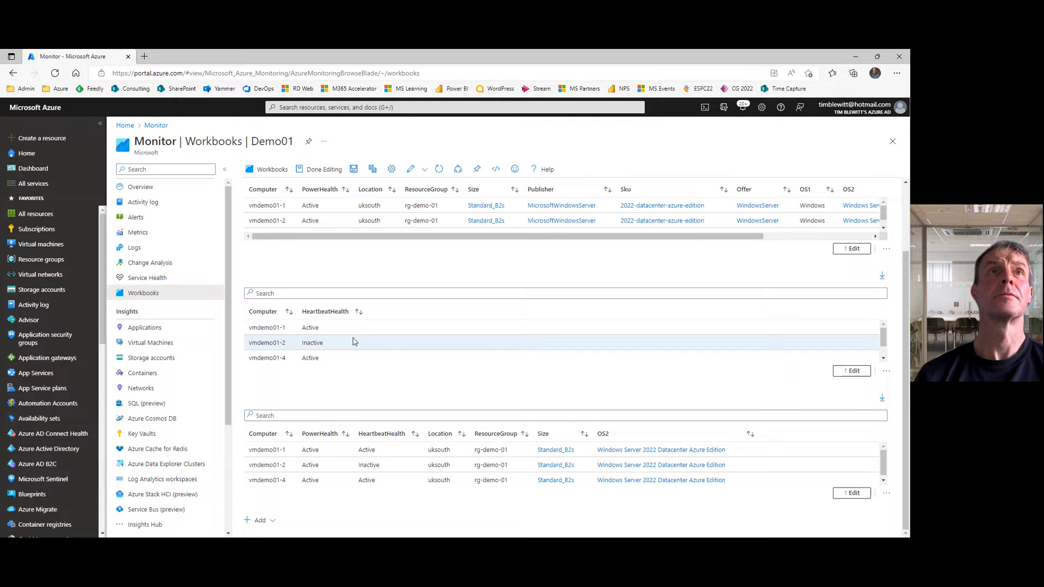
click(320, 171)
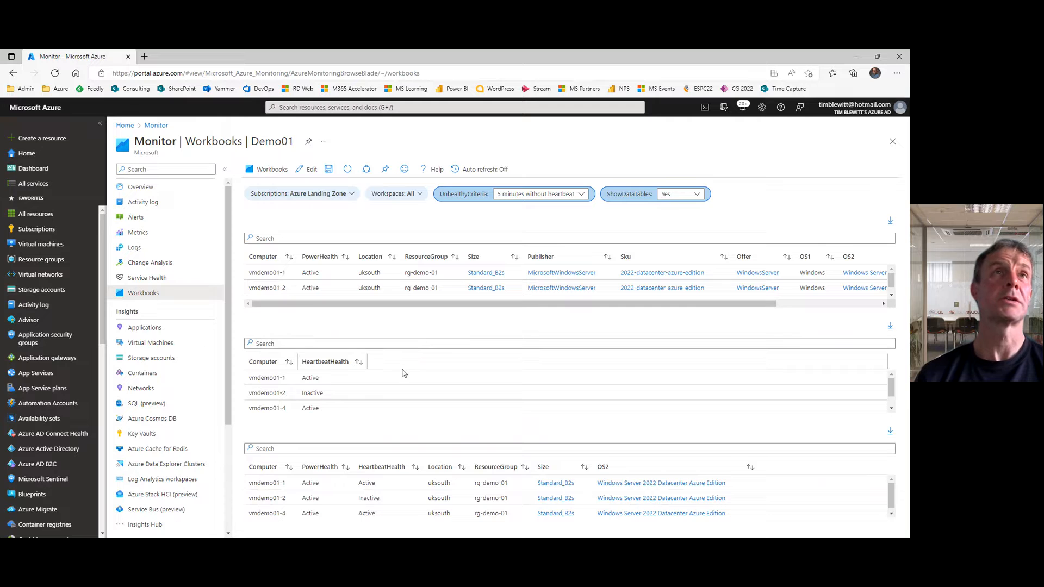
Step: Test ShowDataTables by setting it to No and back to Yes, and look through all columns of the PowerHealth table
click(701, 195)
click(684, 214)
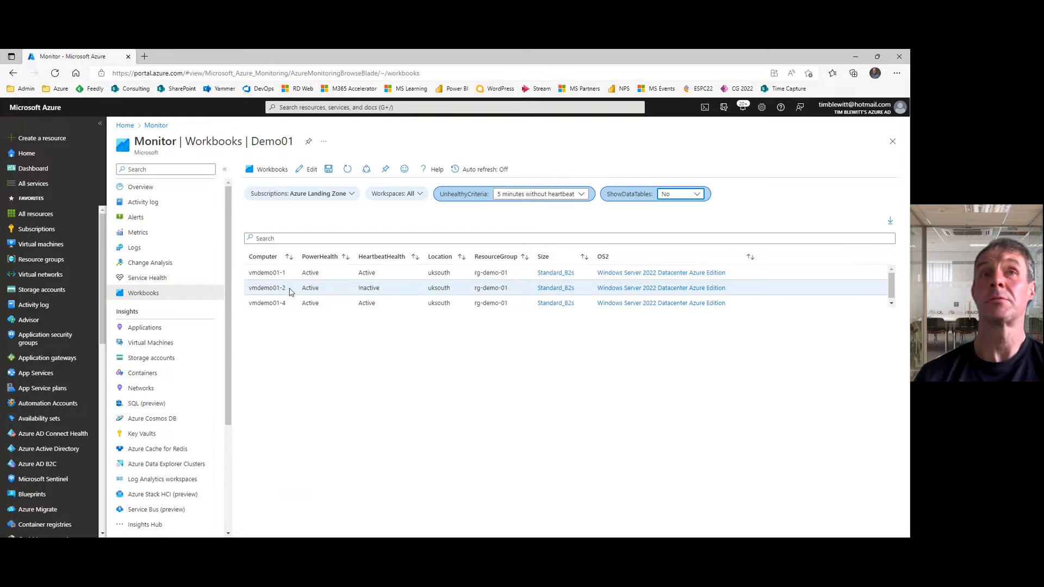
click(695, 197)
click(670, 225)
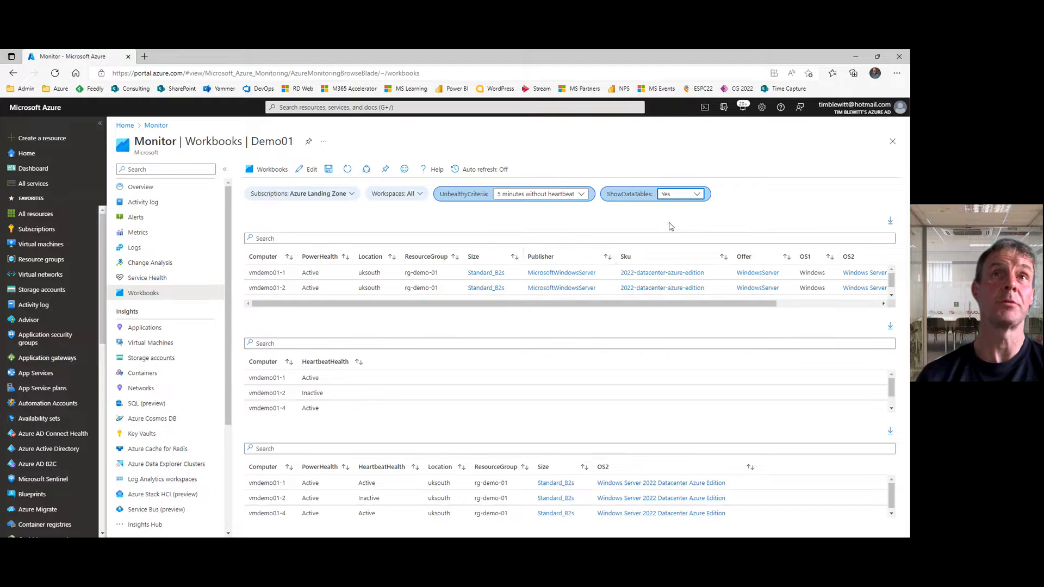
drag(650, 303, 826, 305)
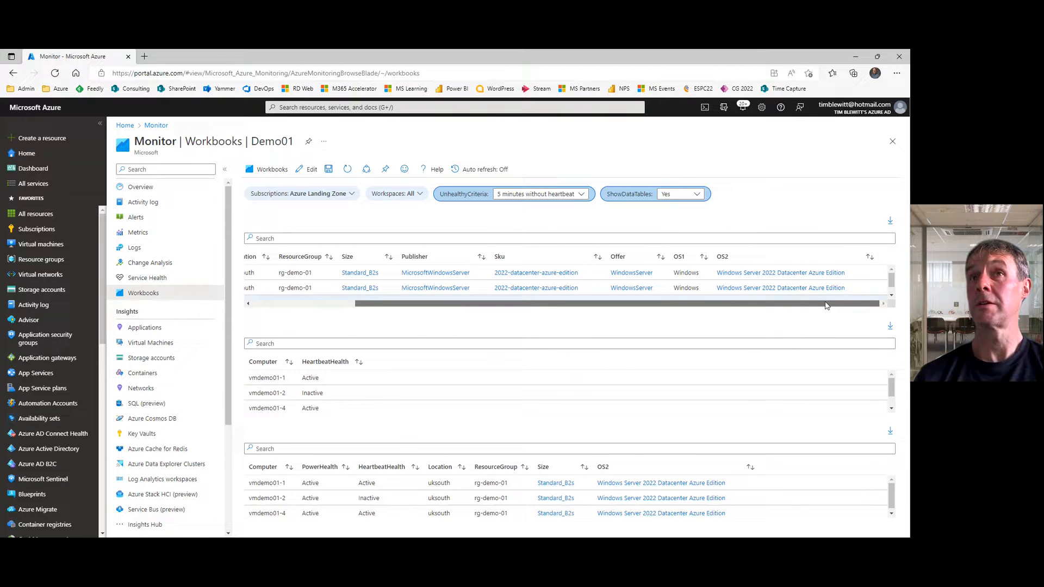
click(322, 309)
drag(322, 309, 273, 304)
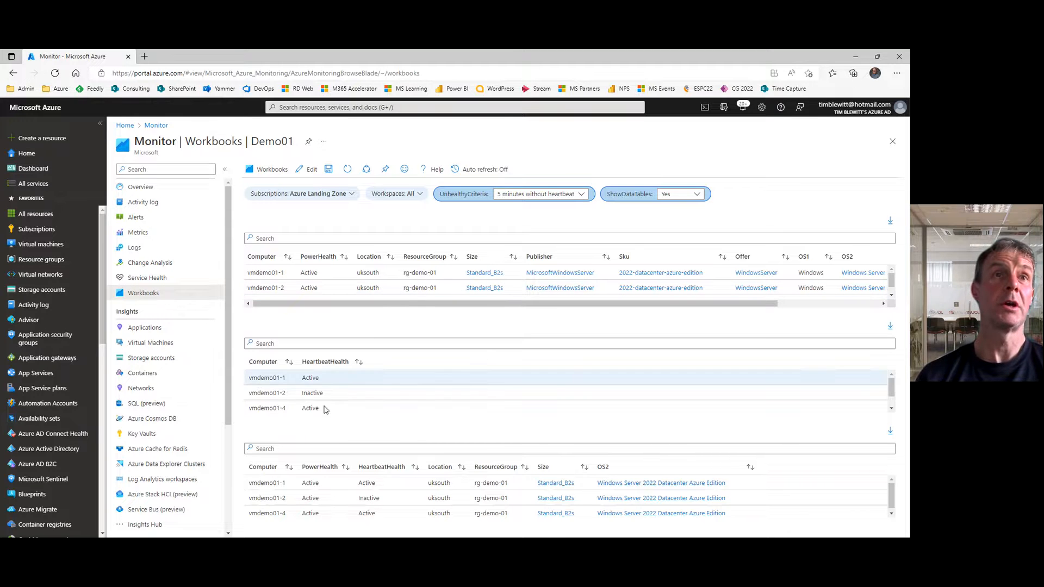
Step: Return the workbook to edit mode and open the merged query item for editing
click(306, 171)
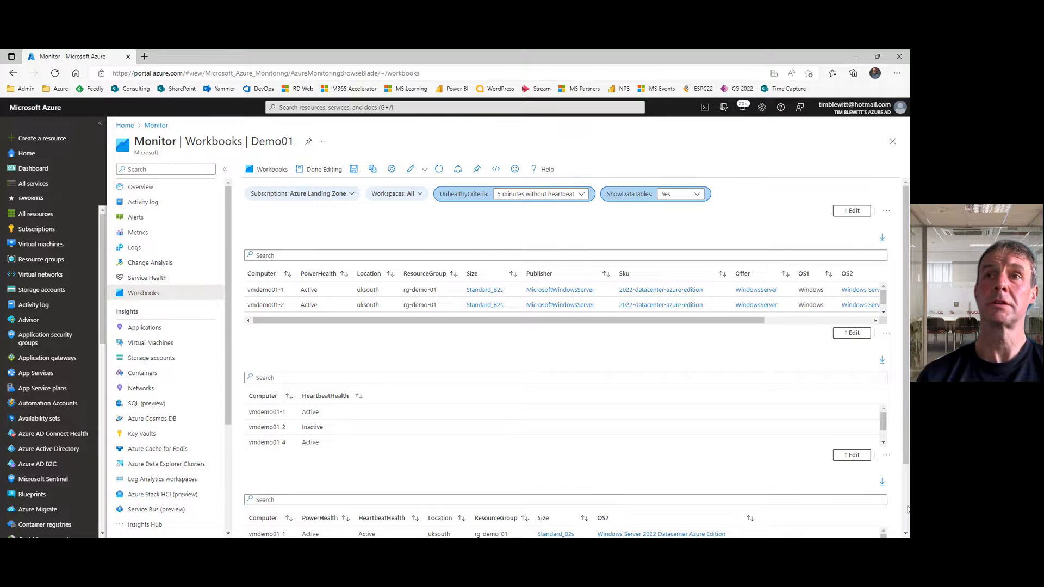
scroll(908, 509, down, 3)
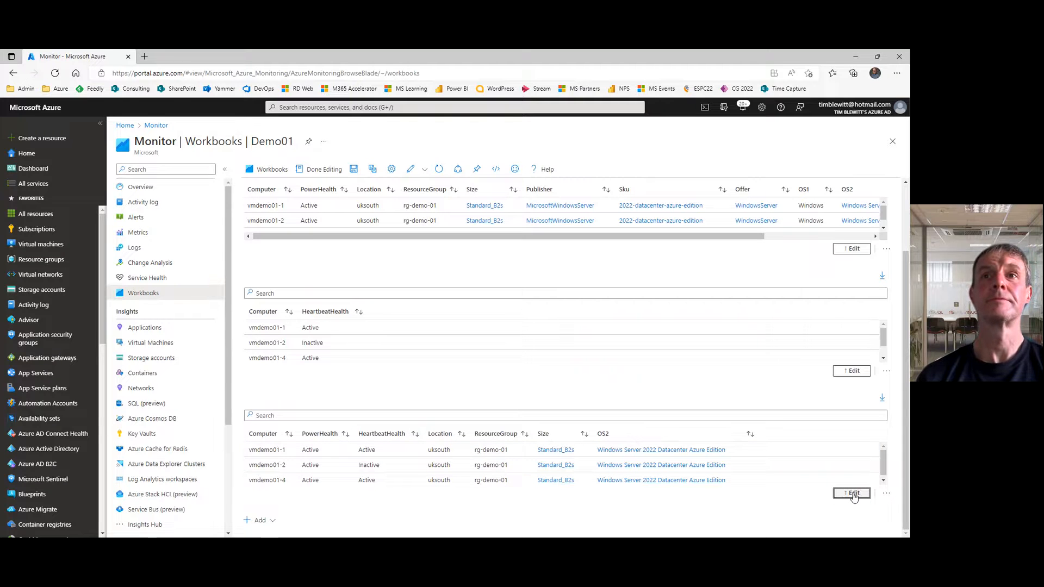
click(852, 494)
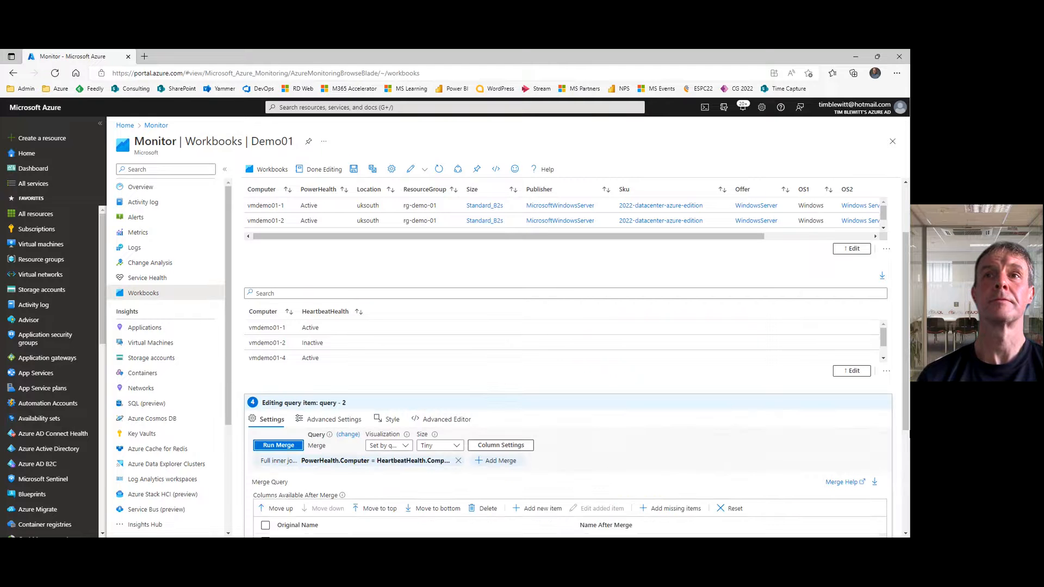
scroll(908, 458, down, 4)
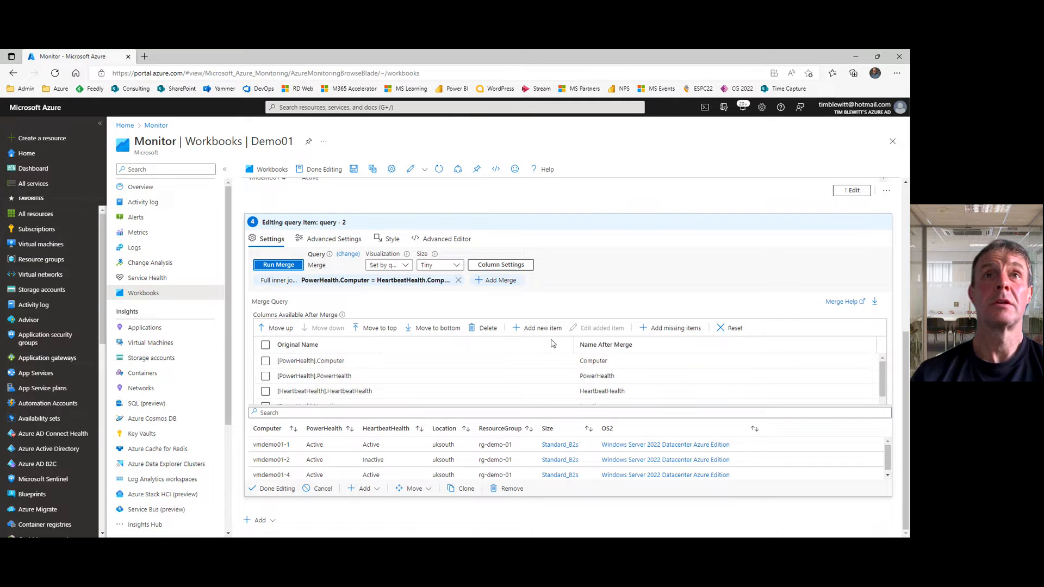
Step: Add a new column to the merge and set its default condition to return the static value Healthy
mouse_move(881, 381)
mouse_down()
mouse_move(877, 419)
mouse_move(877, 374)
mouse_up()
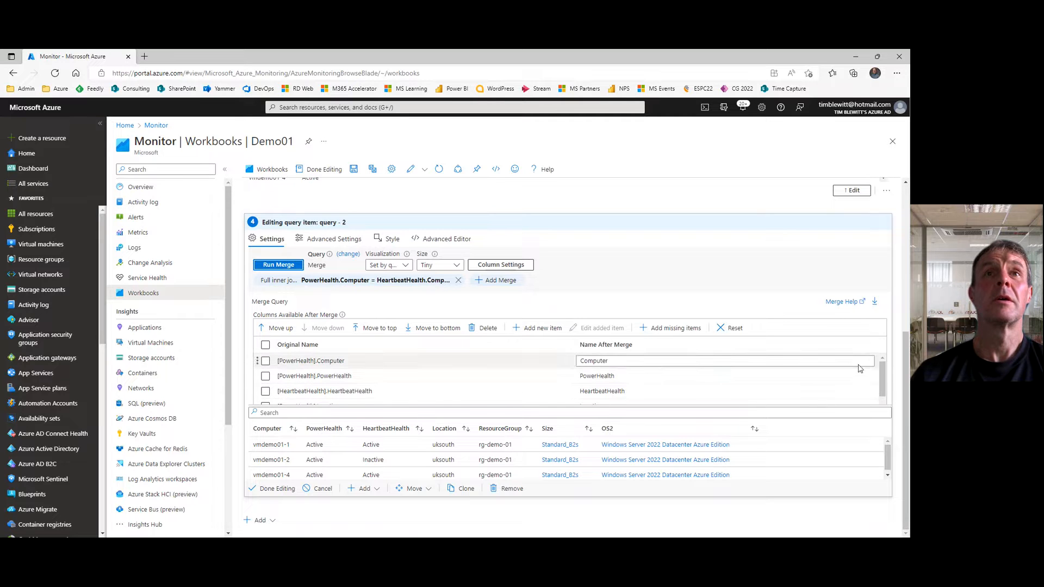
click(553, 329)
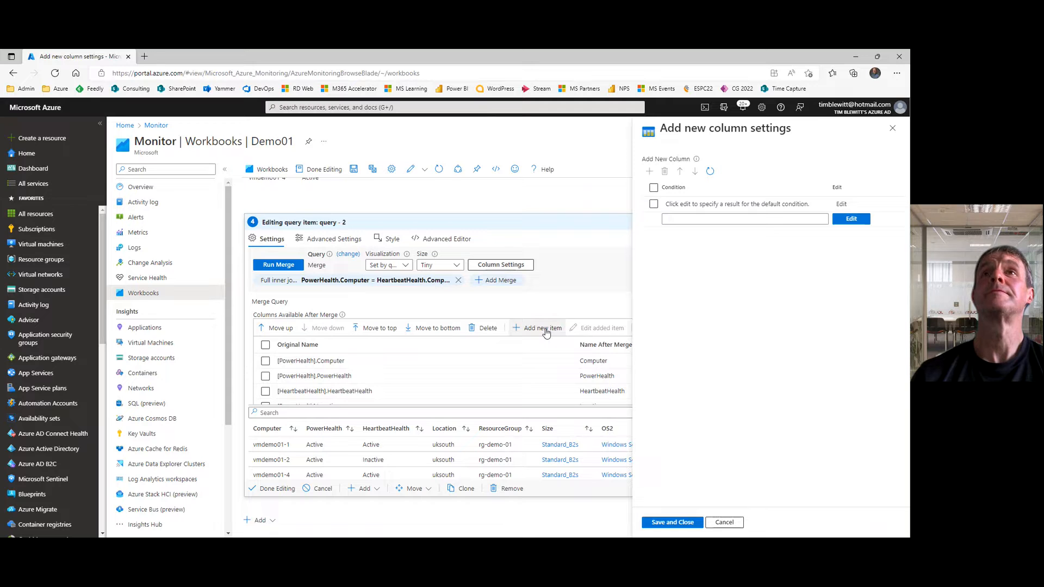
click(764, 205)
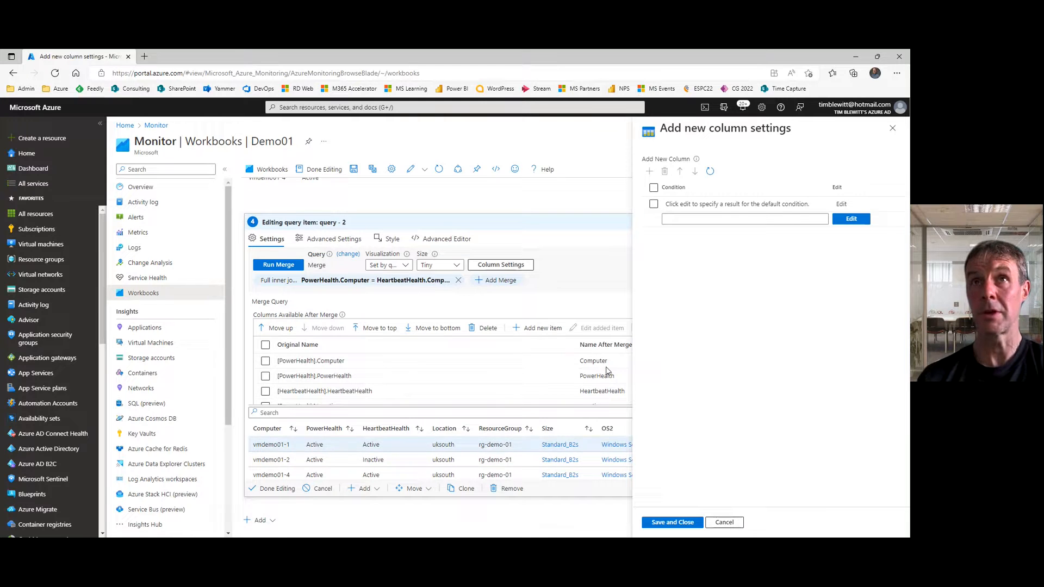
click(845, 205)
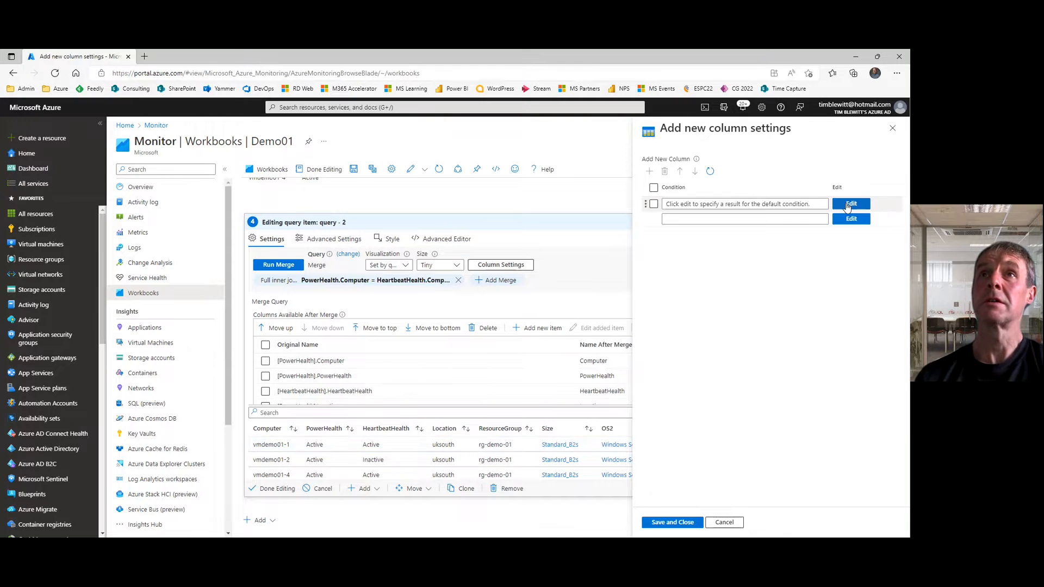
click(848, 205)
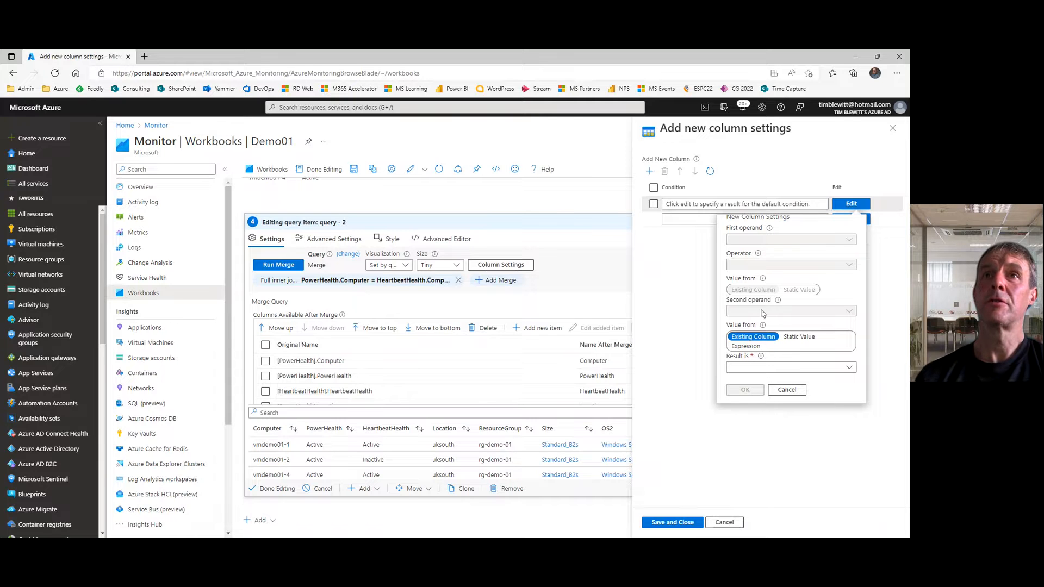
click(799, 337)
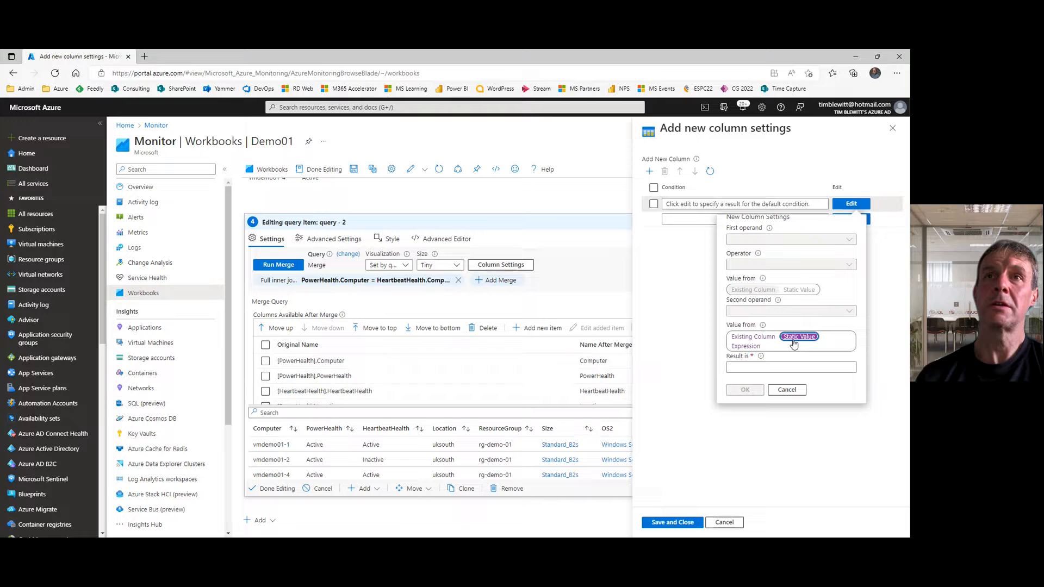
click(757, 367)
text(H)
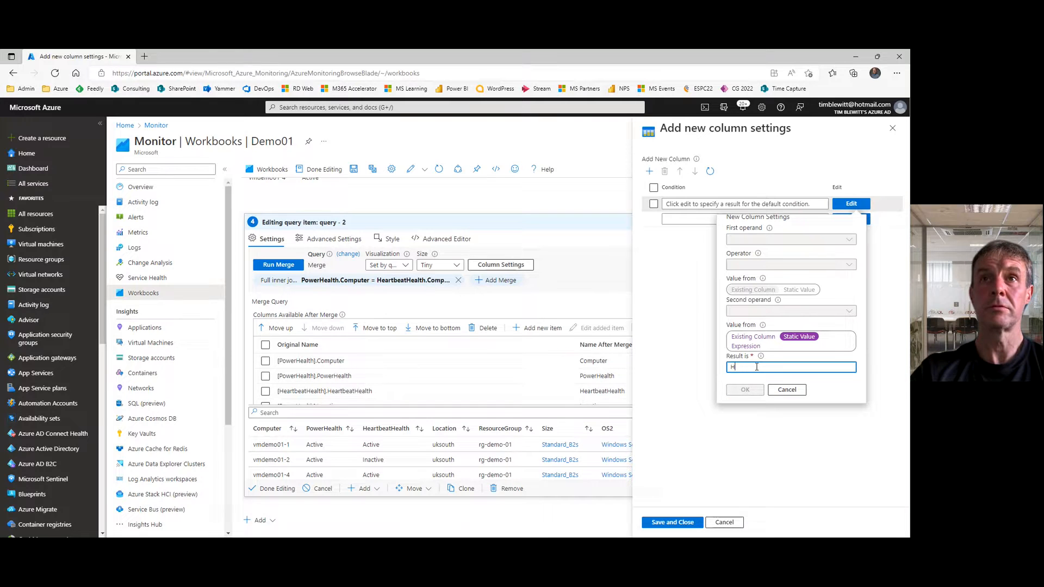
text(aalthy)
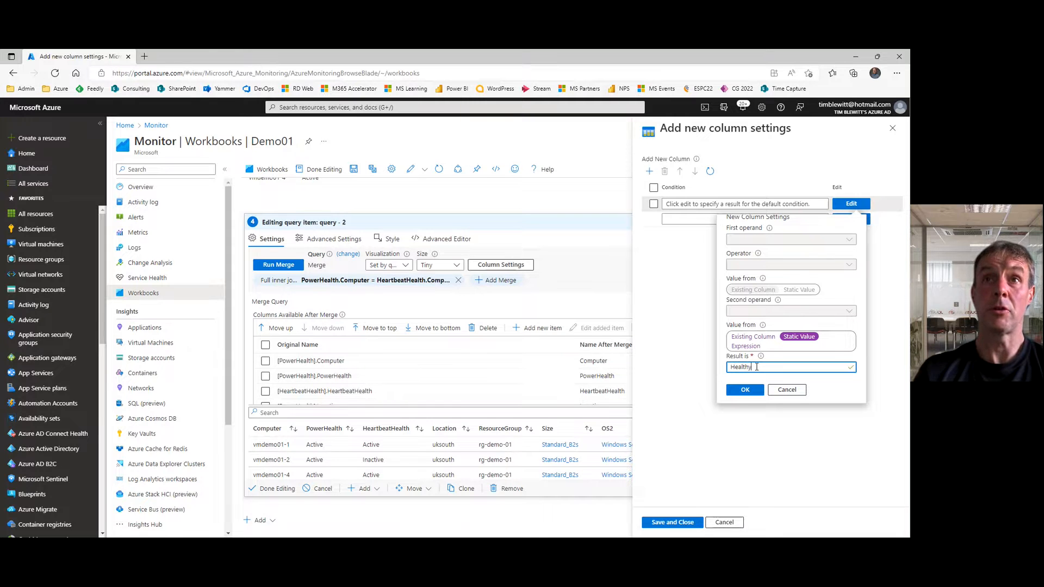
click(746, 391)
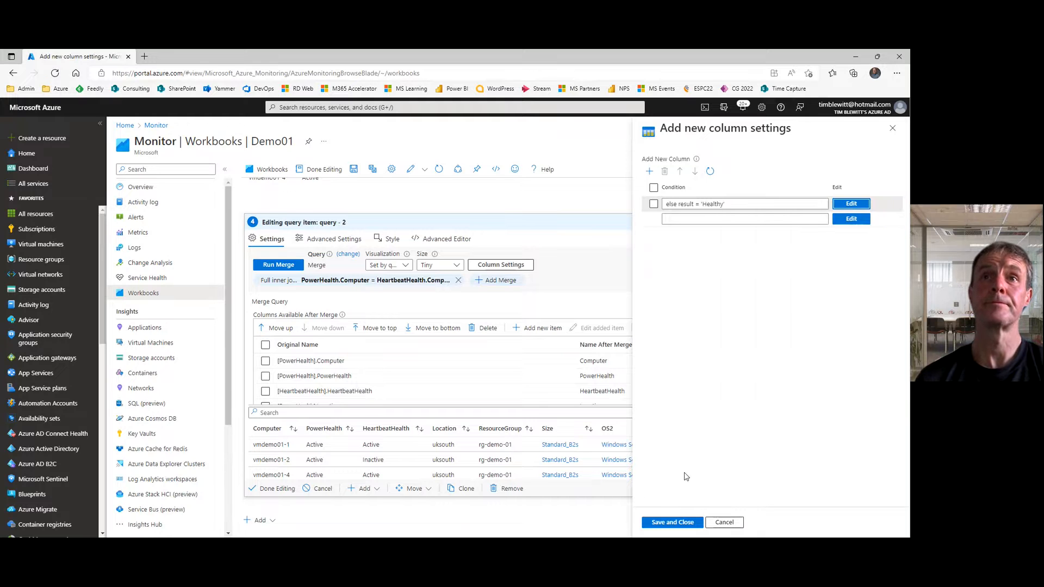
Step: Add a condition that returns the static value Healthy when PowerHealth == the static value Inactive
click(851, 220)
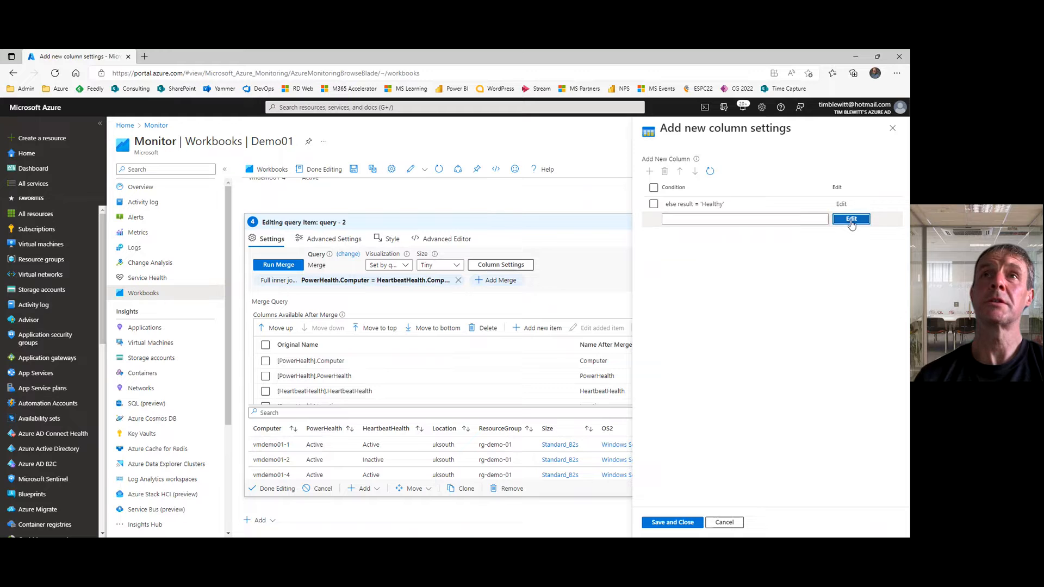
click(846, 256)
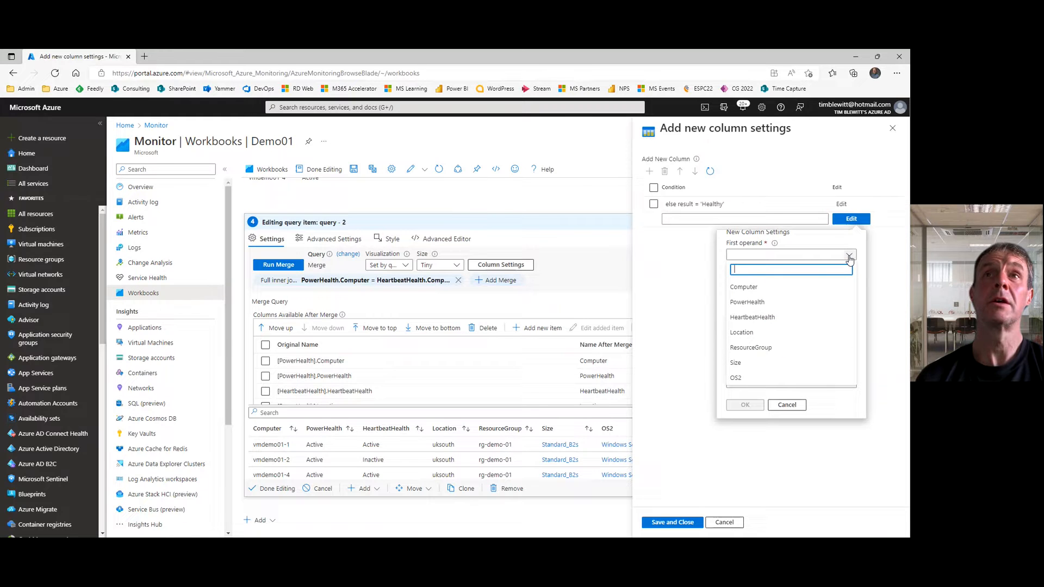
click(761, 302)
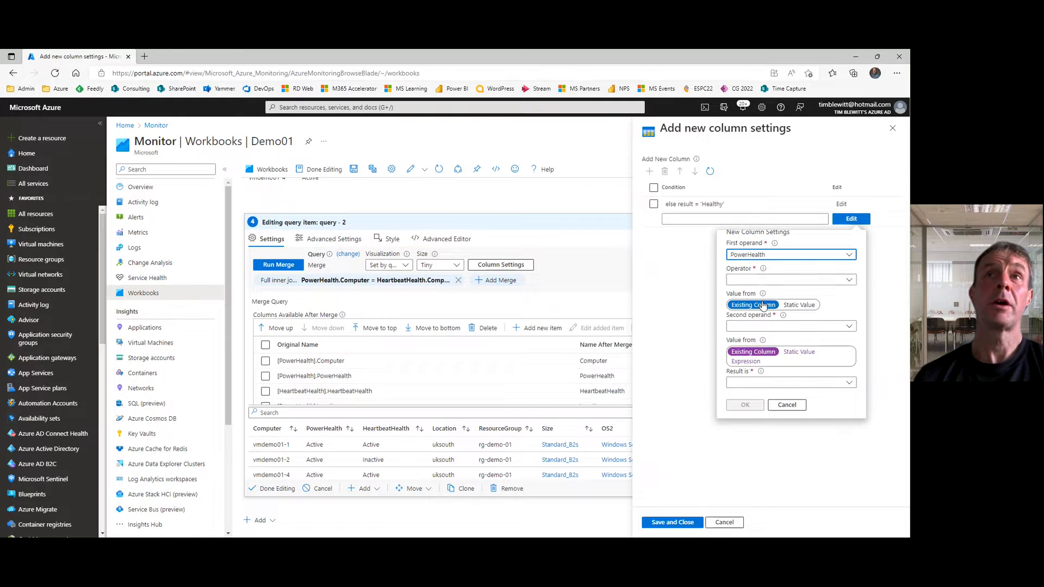
click(771, 284)
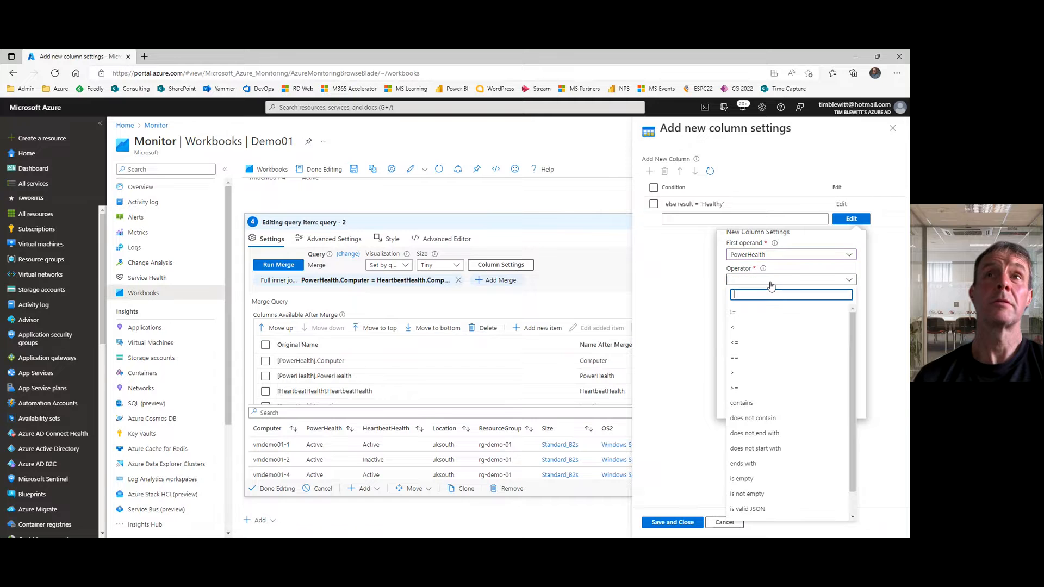
click(742, 358)
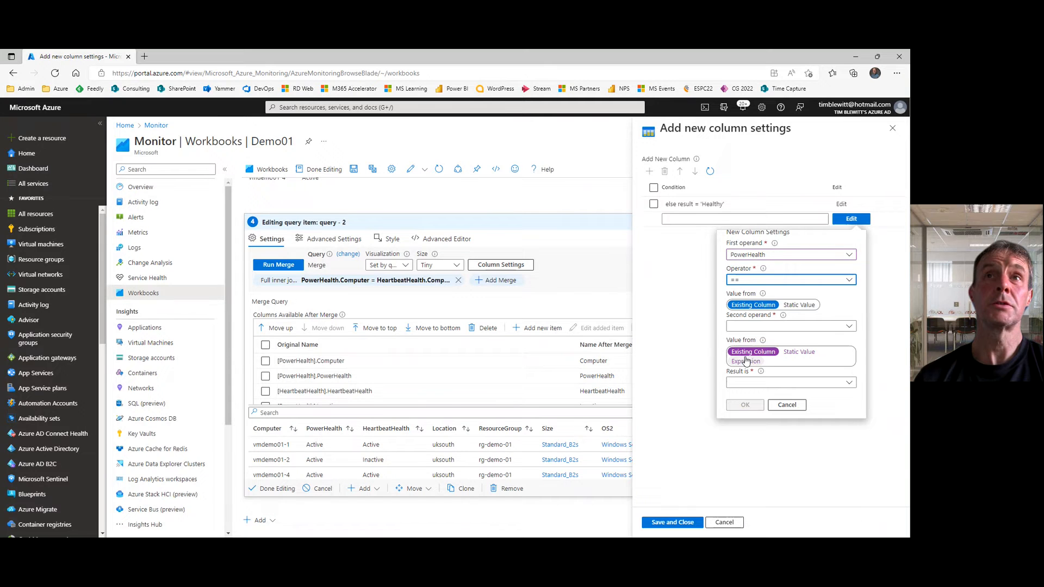
click(798, 305)
click(767, 325)
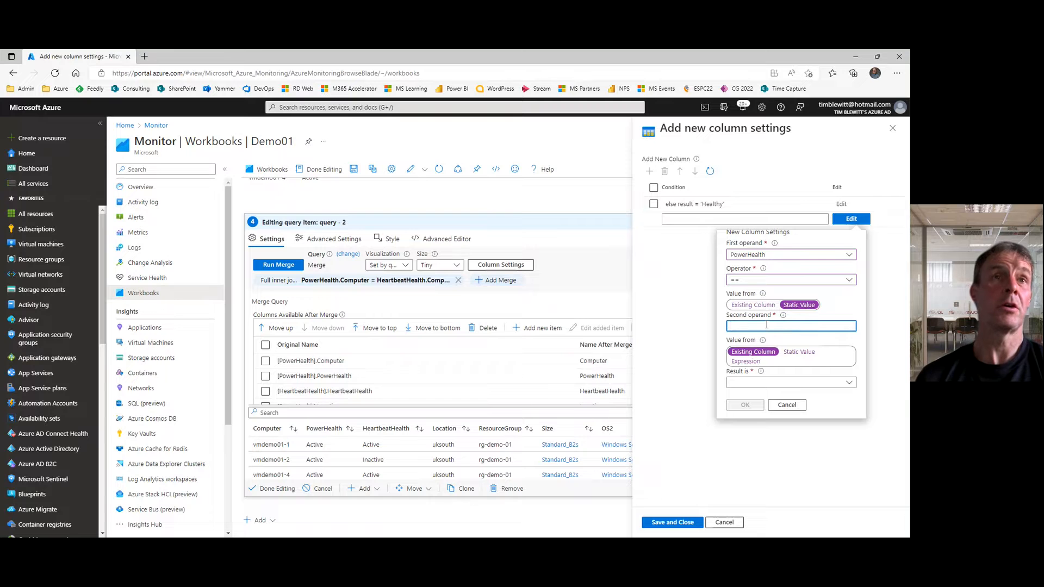
text(Inactive)
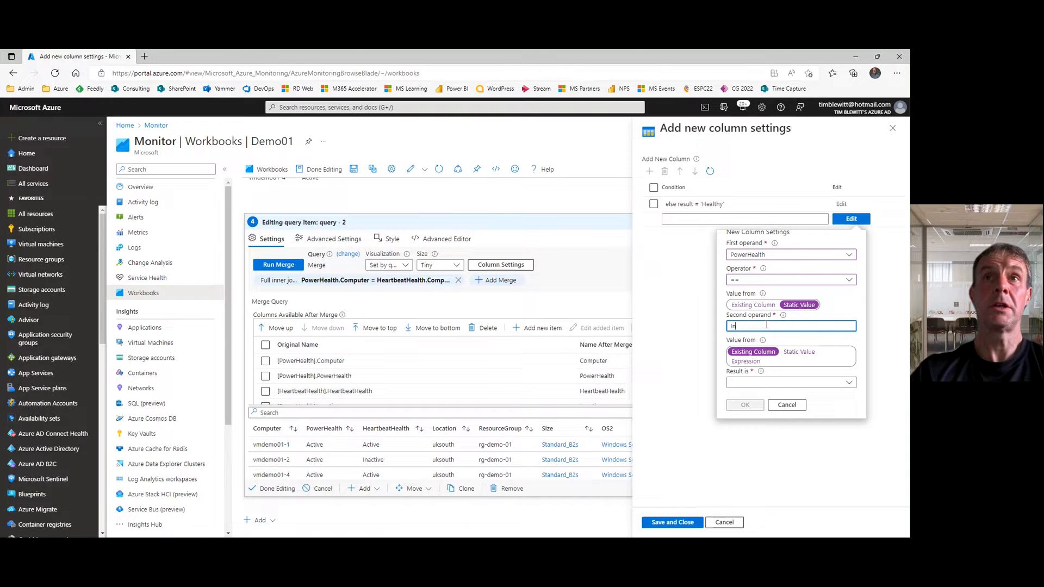
click(796, 354)
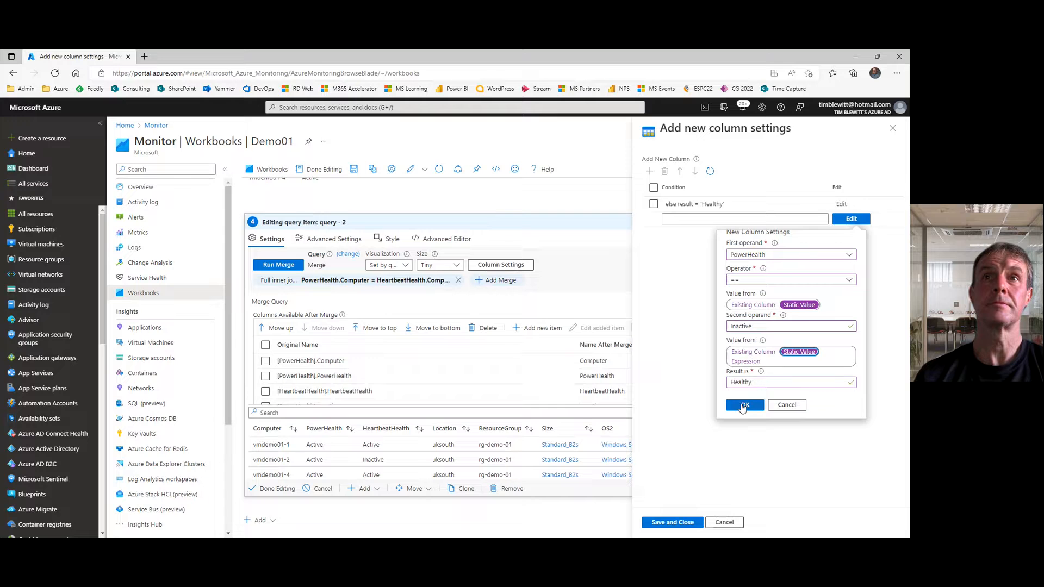
click(742, 406)
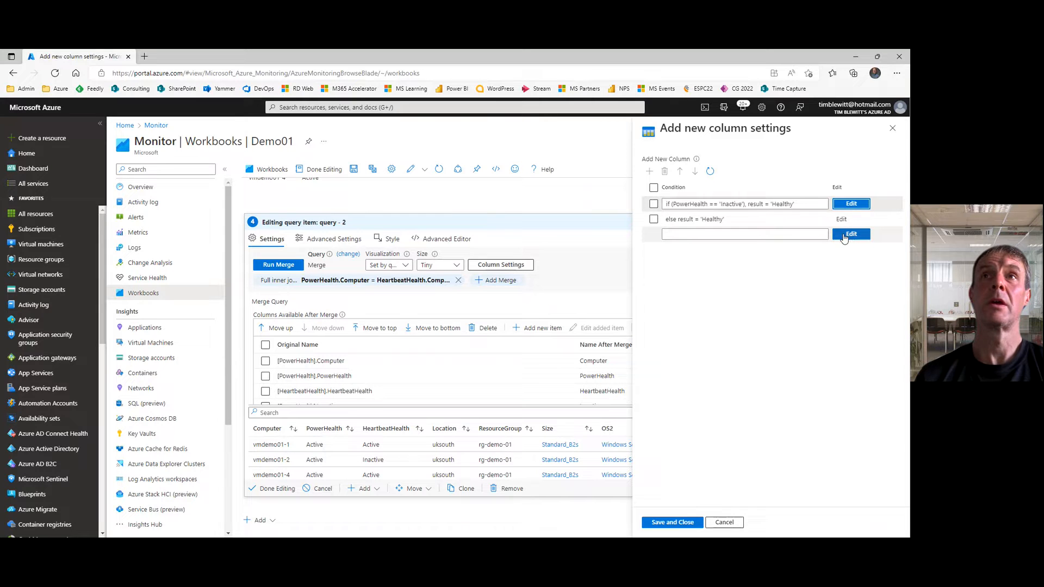
Step: Add a condition returning the static value Unhealthy when PowerHealth != the existing HeartbeatHealth column, and save the new column settings
click(850, 235)
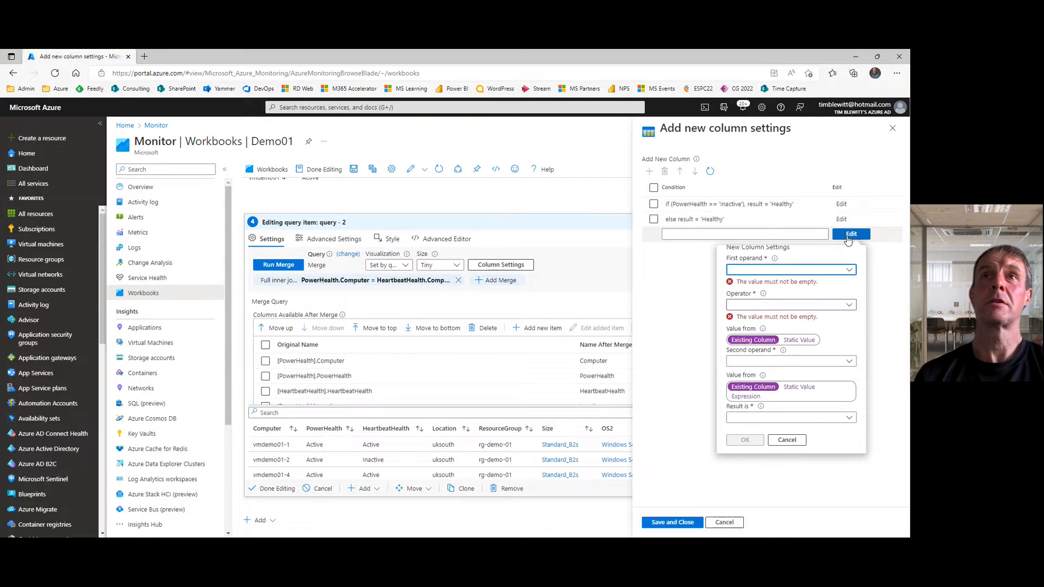
click(813, 270)
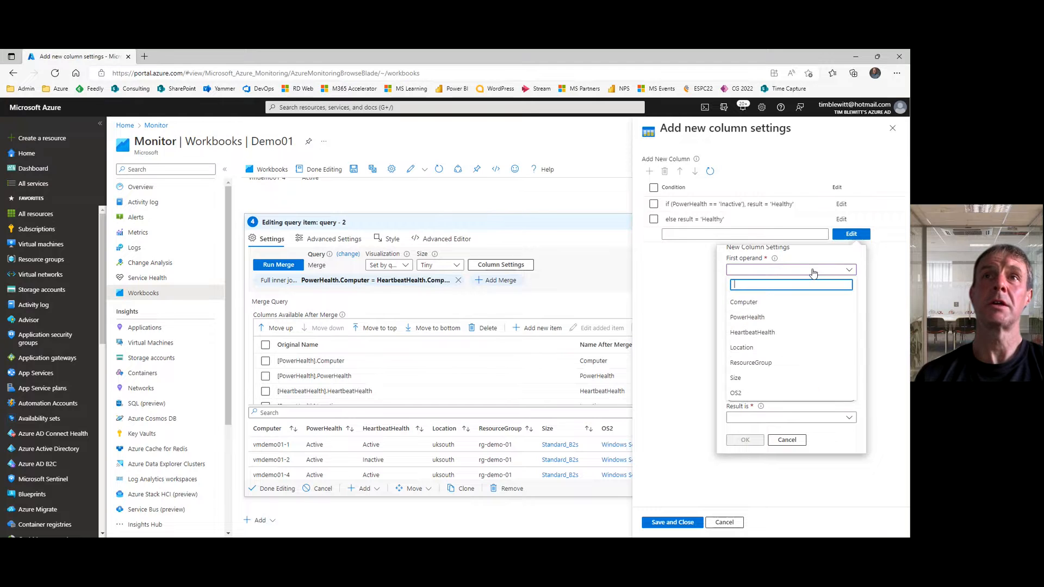
click(774, 320)
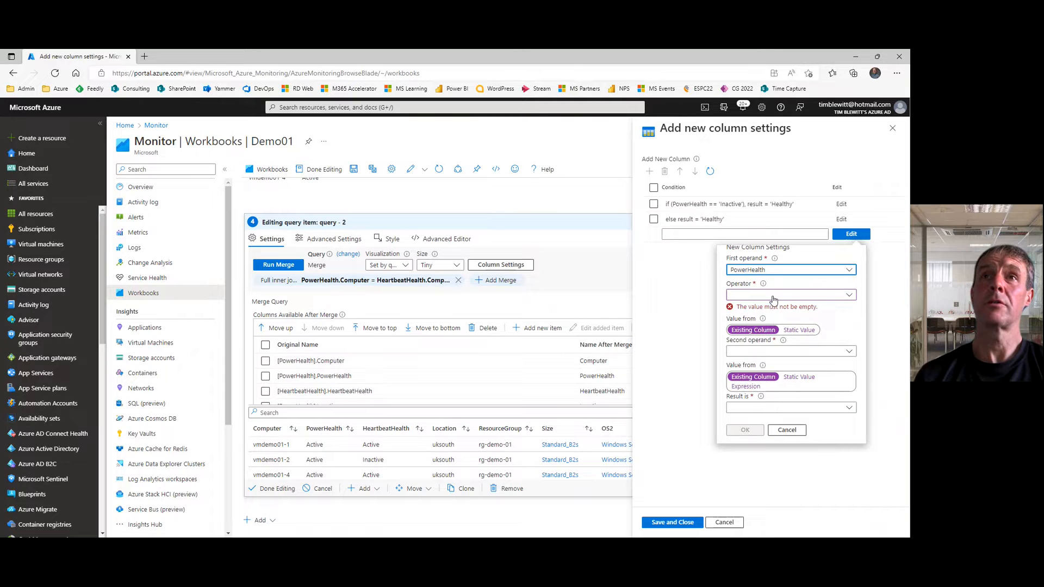
click(773, 296)
click(753, 327)
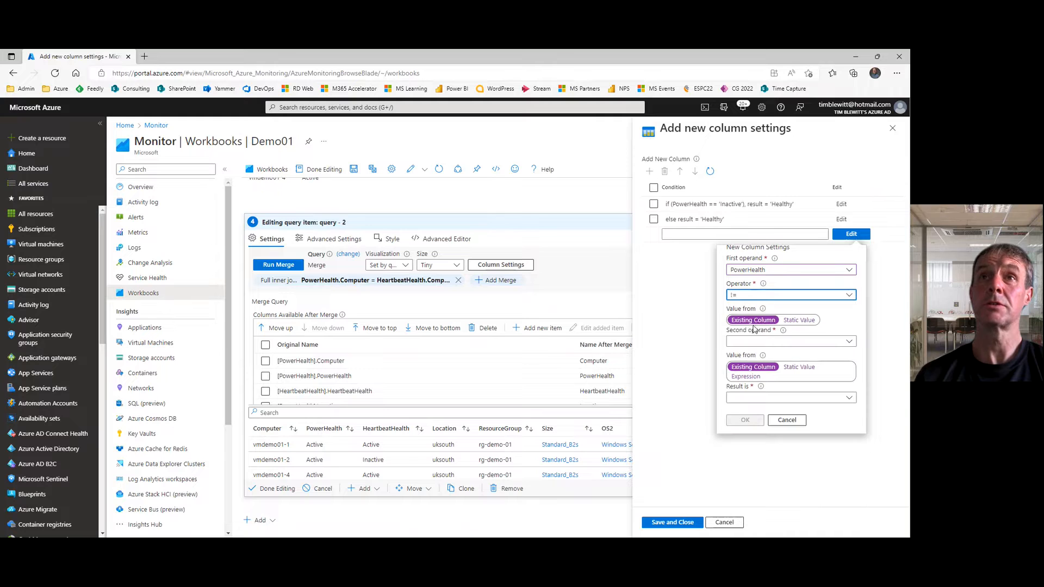
click(767, 342)
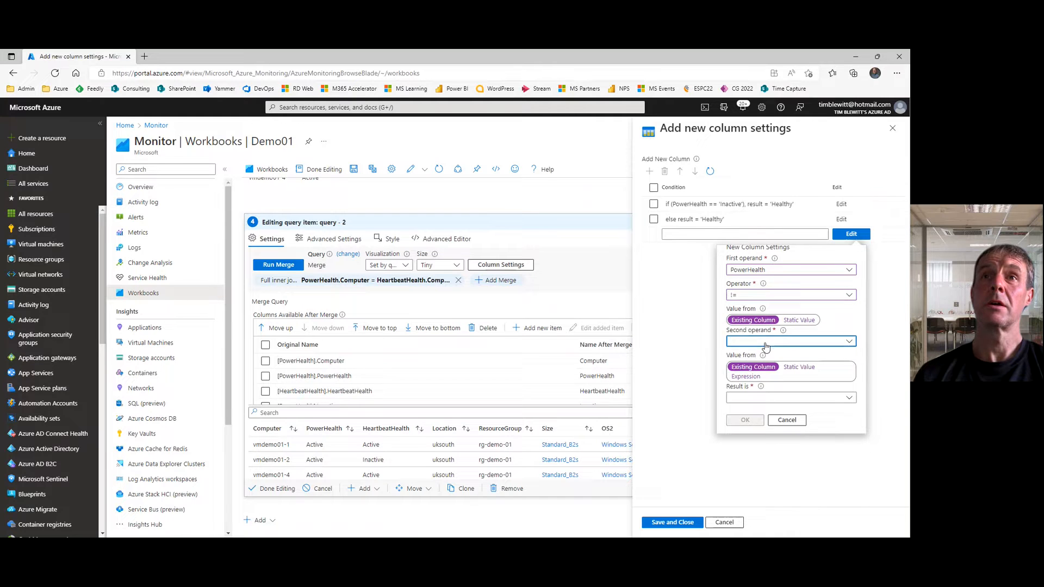
click(758, 405)
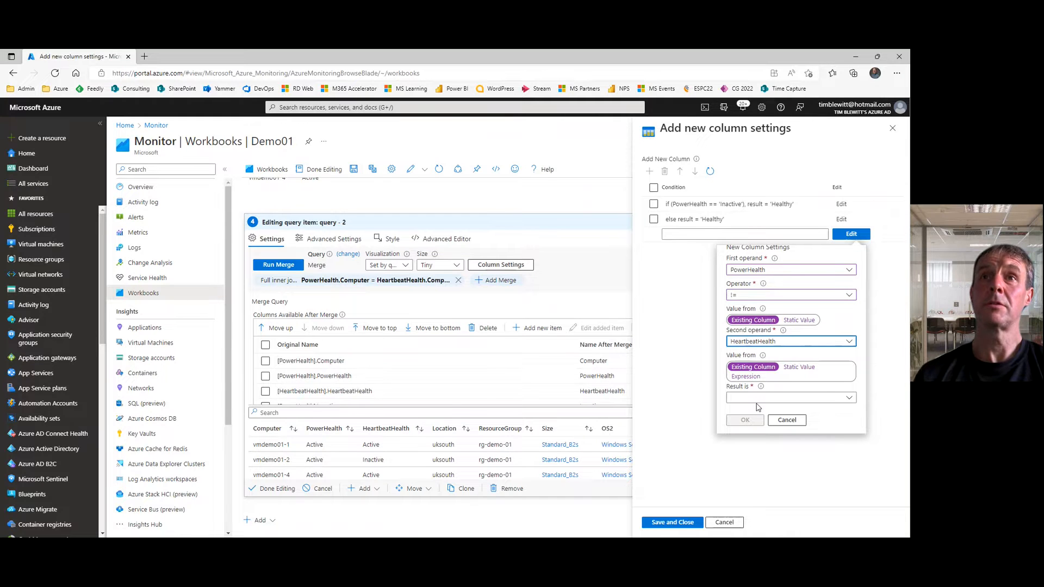
click(797, 368)
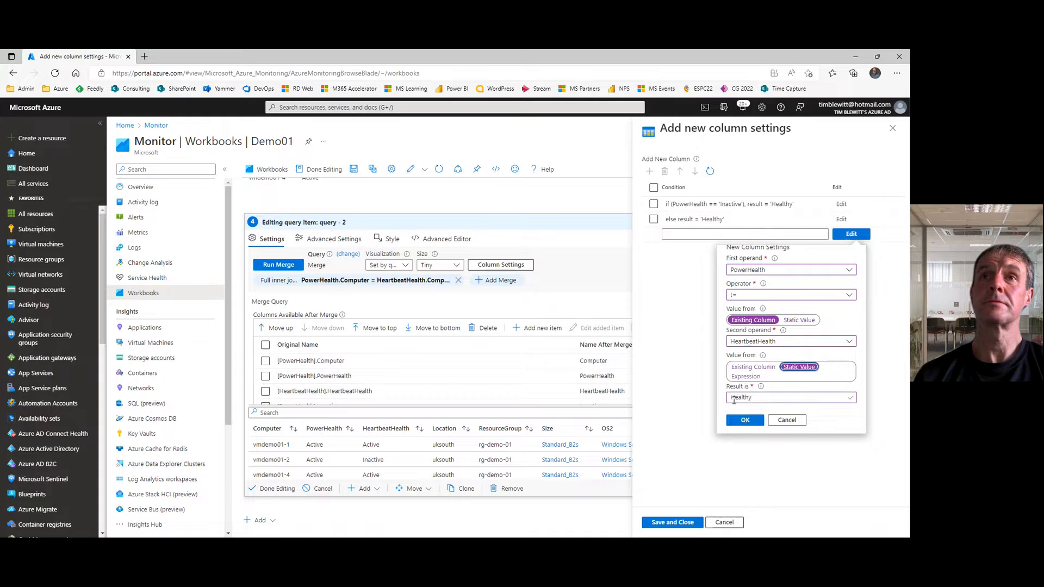
click(733, 397)
key(BackSpace)
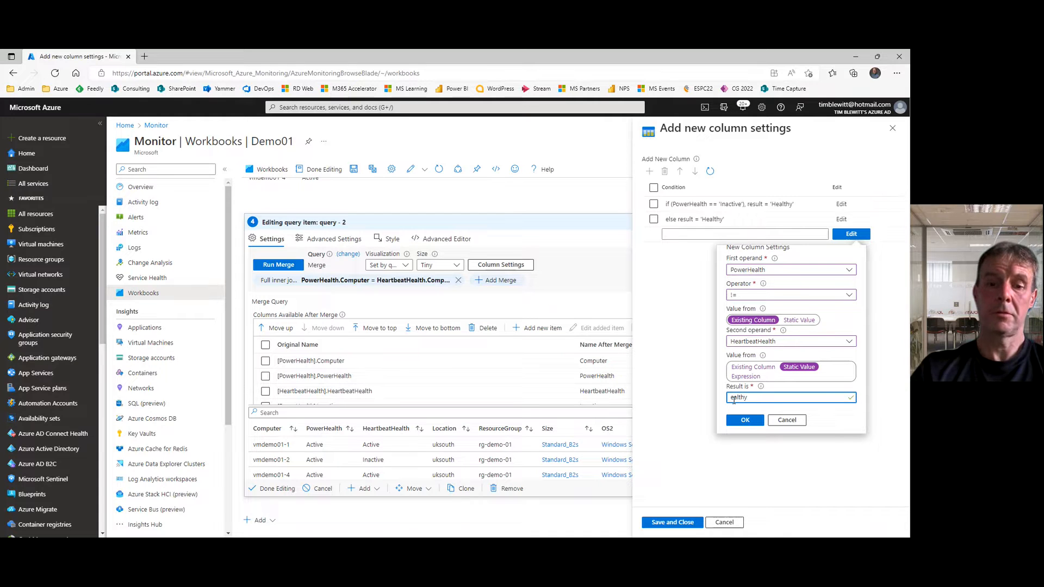
text(Unh)
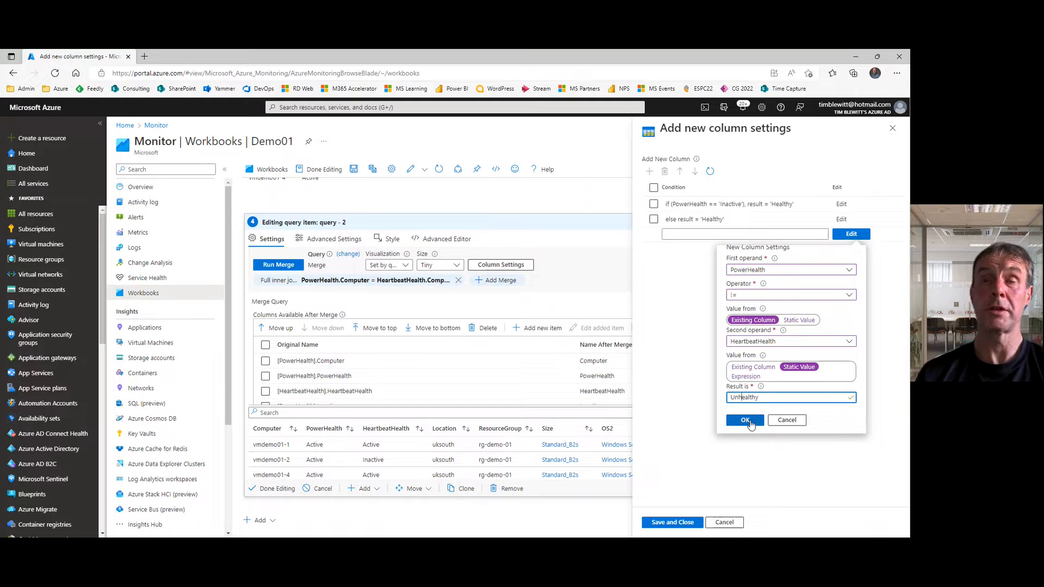
click(746, 421)
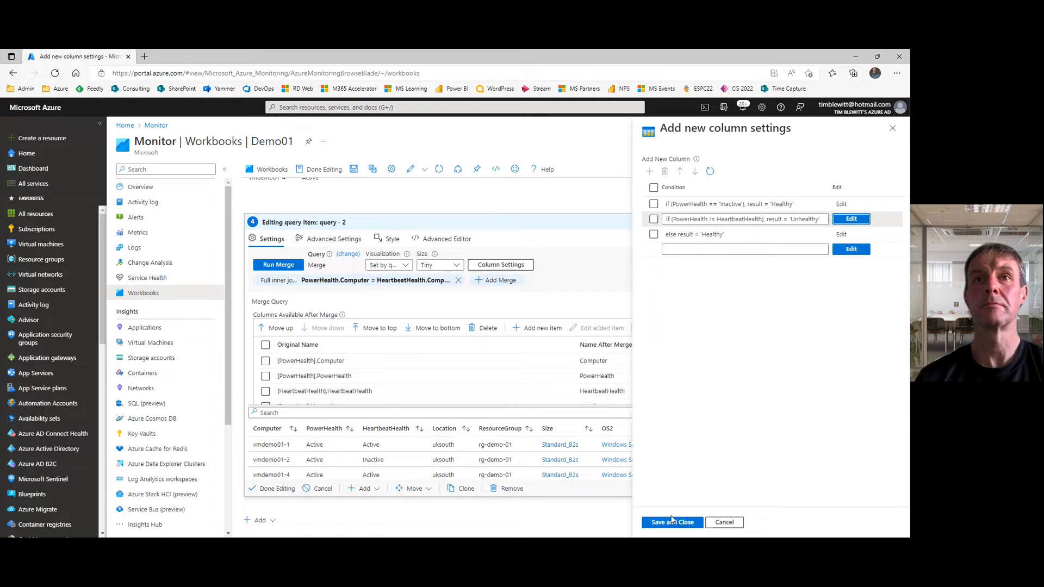
click(672, 521)
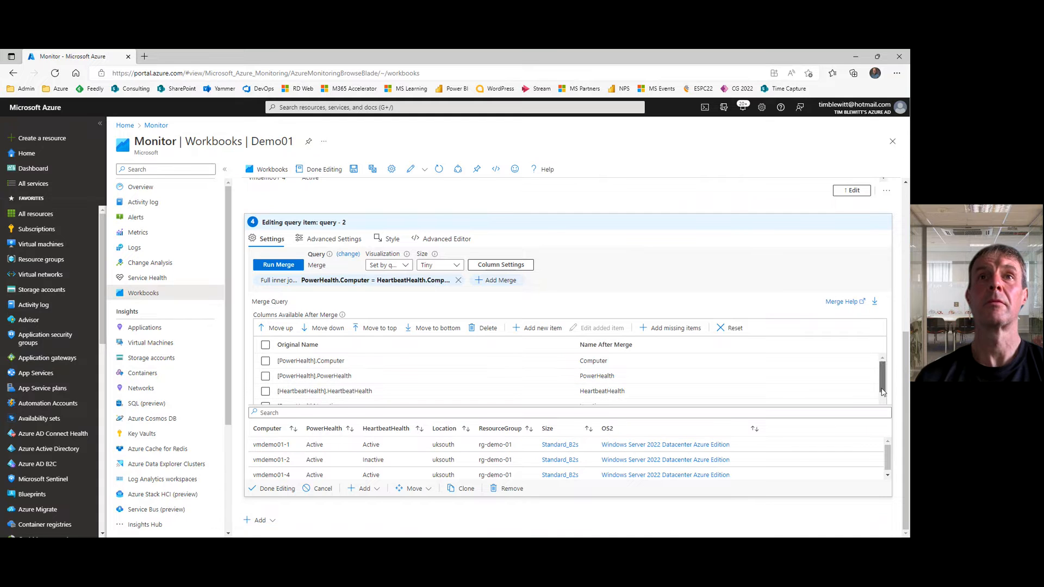
Step: Rename the added column at the end of the merge's column list to OverallHealth
drag(882, 391, 880, 409)
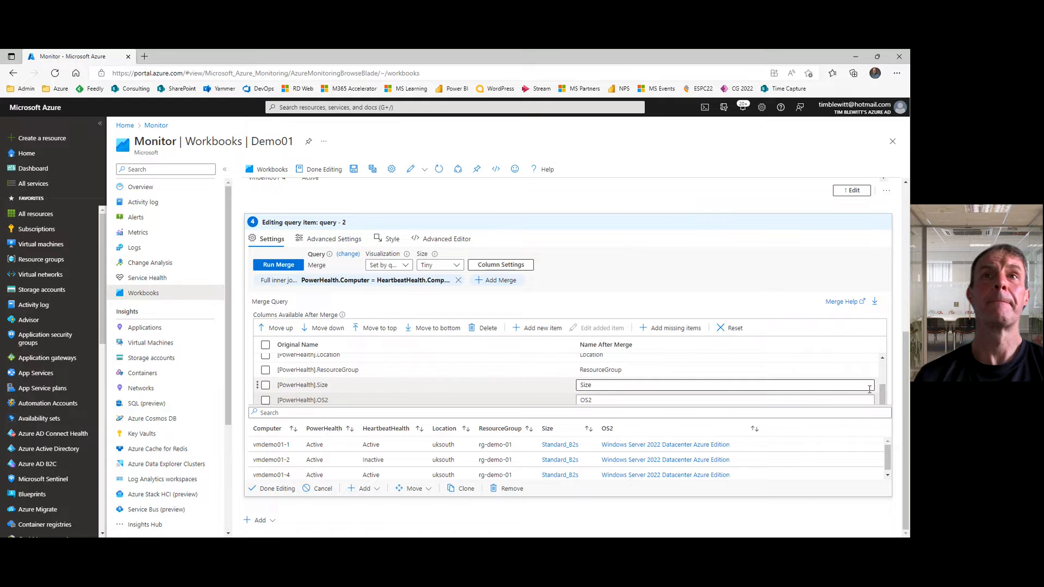
key(alt+Tab)
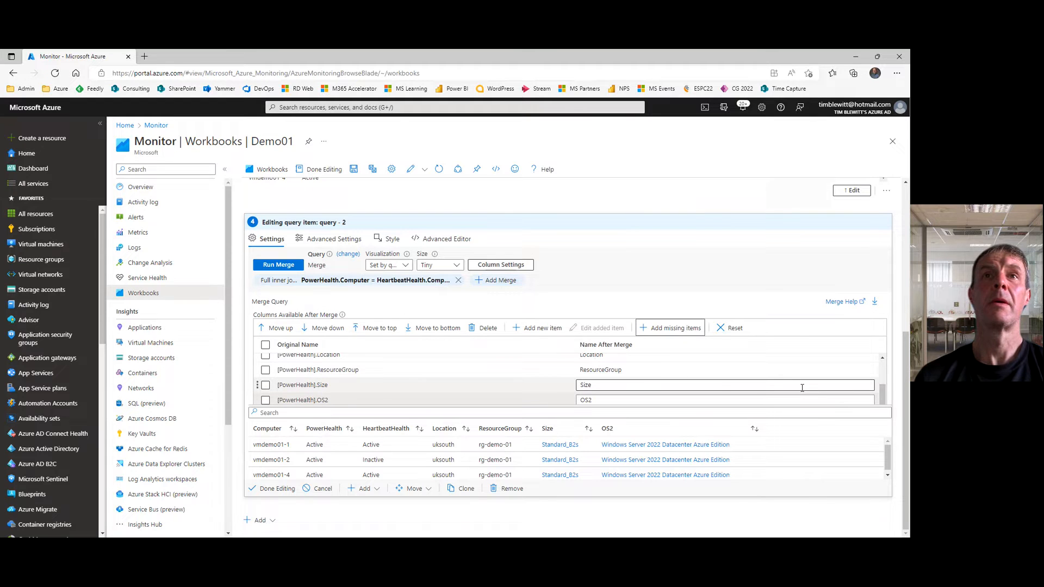
click(722, 382)
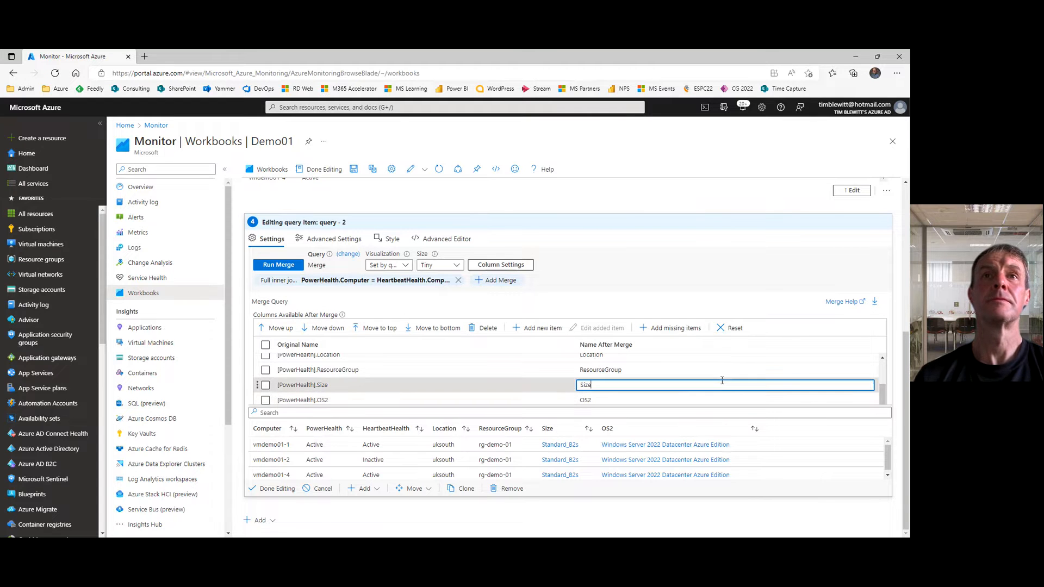
key(Down)
key(Down)
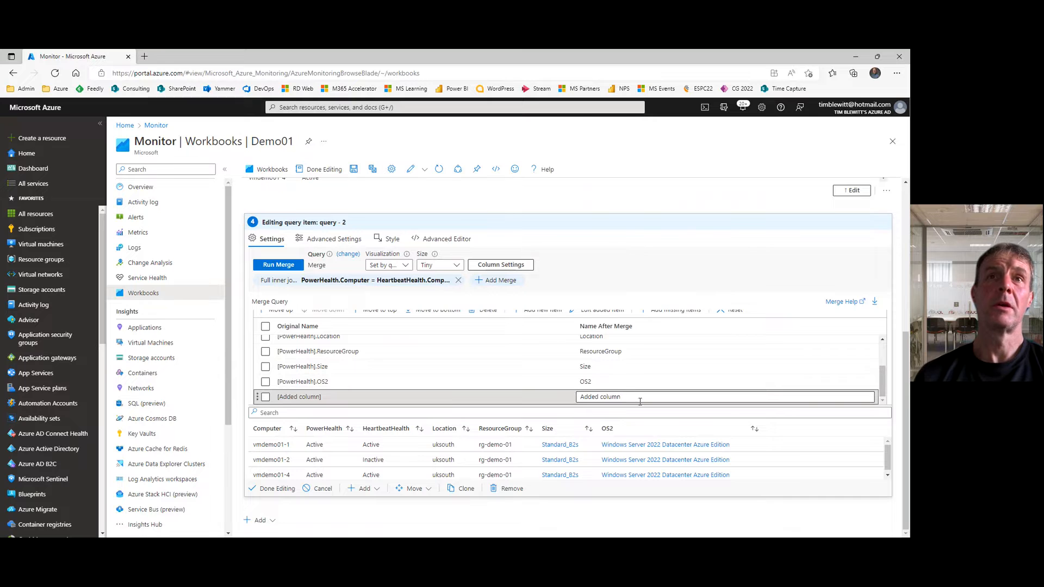
click(580, 397)
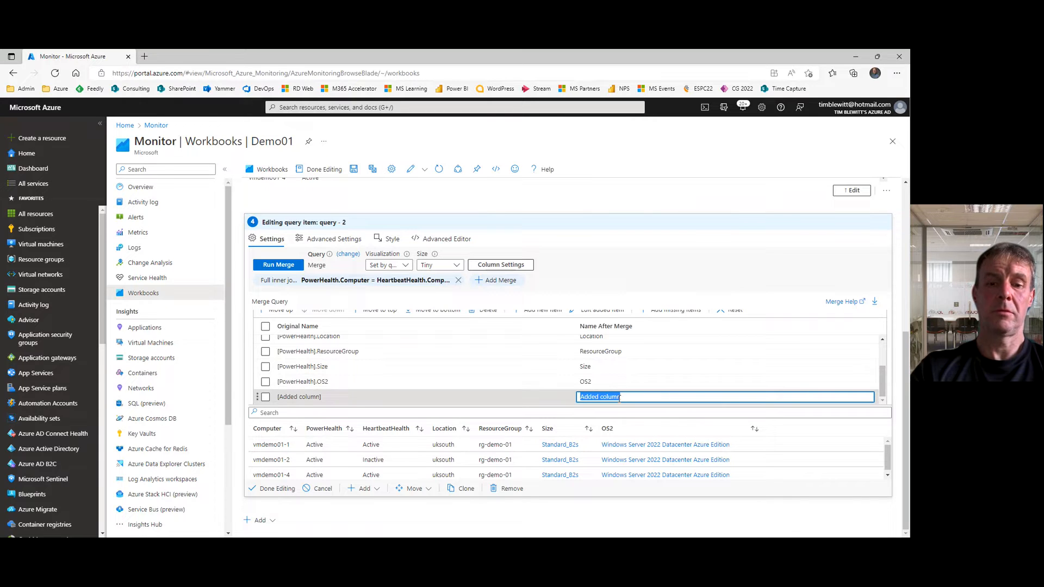
text(Overall)
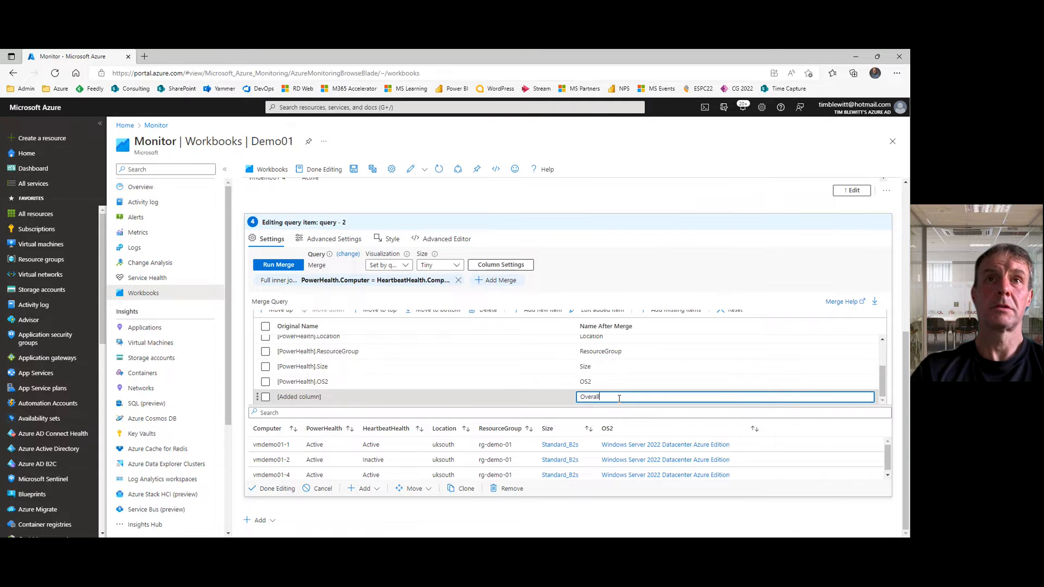
text(Health)
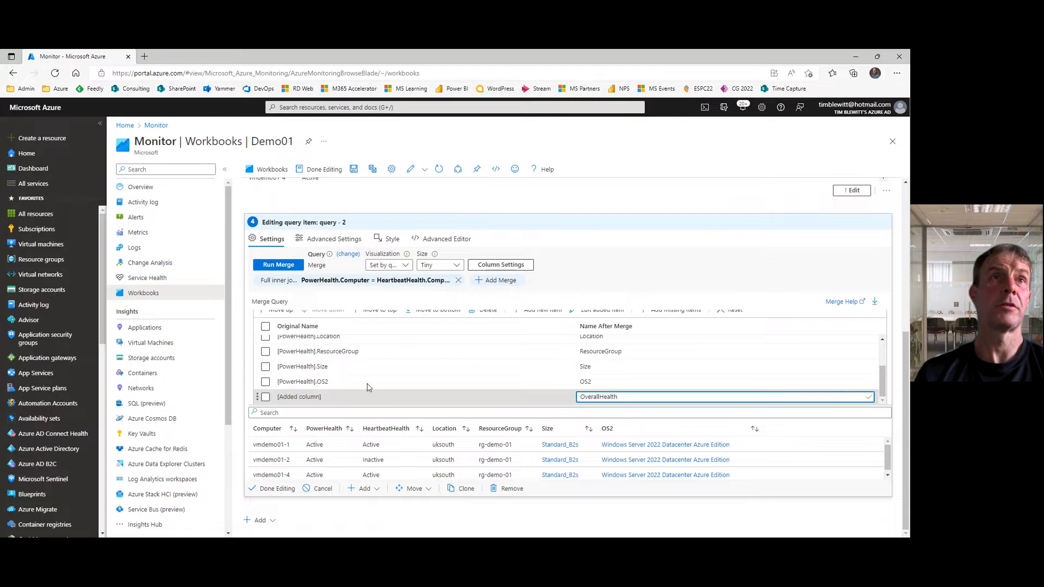
Step: Move the OverallHealth column up the merge's column list so it sits directly after Computer
click(265, 397)
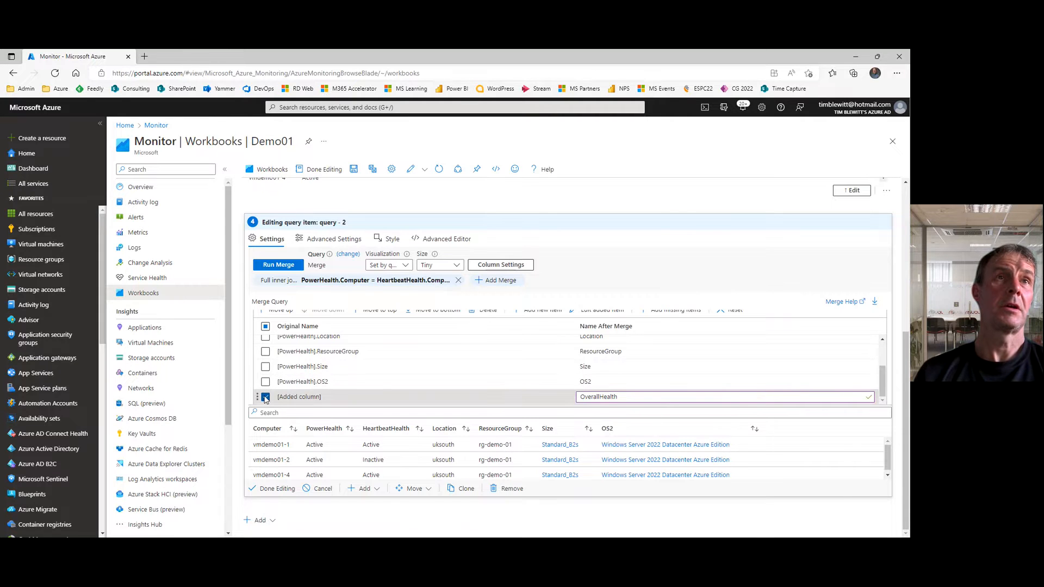
click(281, 311)
click(282, 311)
click(281, 311)
click(281, 311)
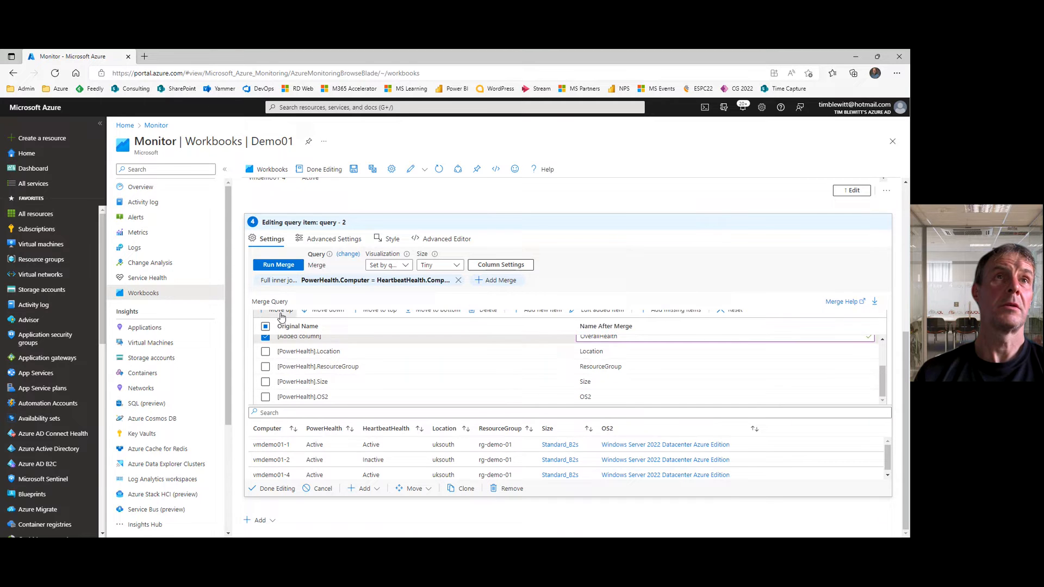
click(281, 312)
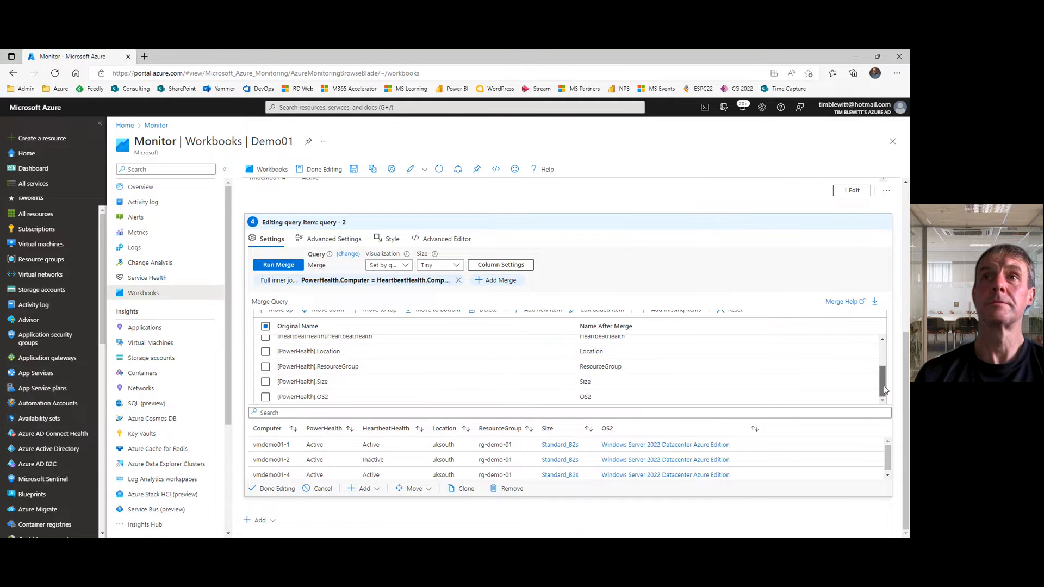
drag(882, 380, 881, 356)
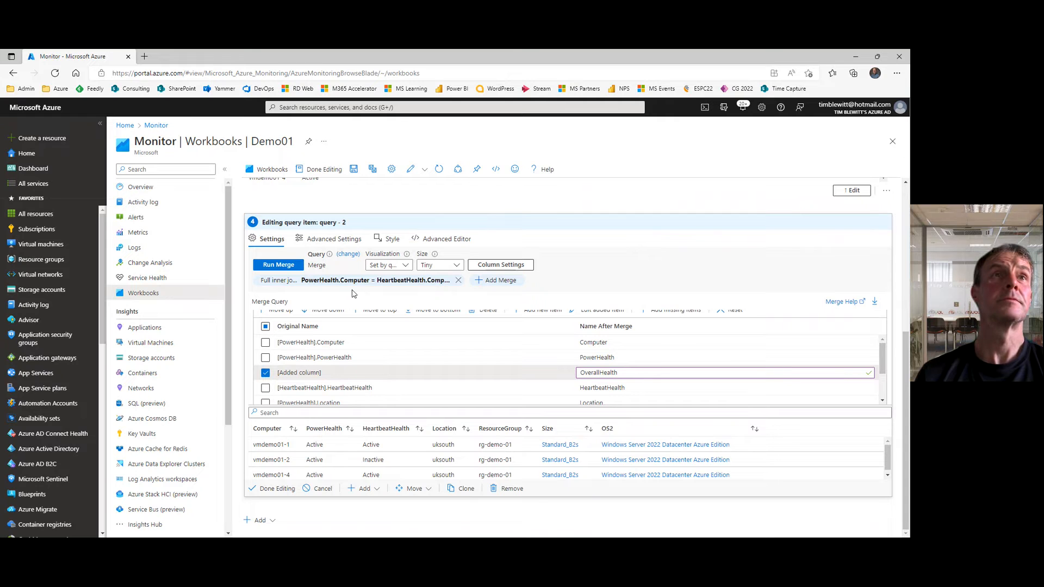
click(281, 311)
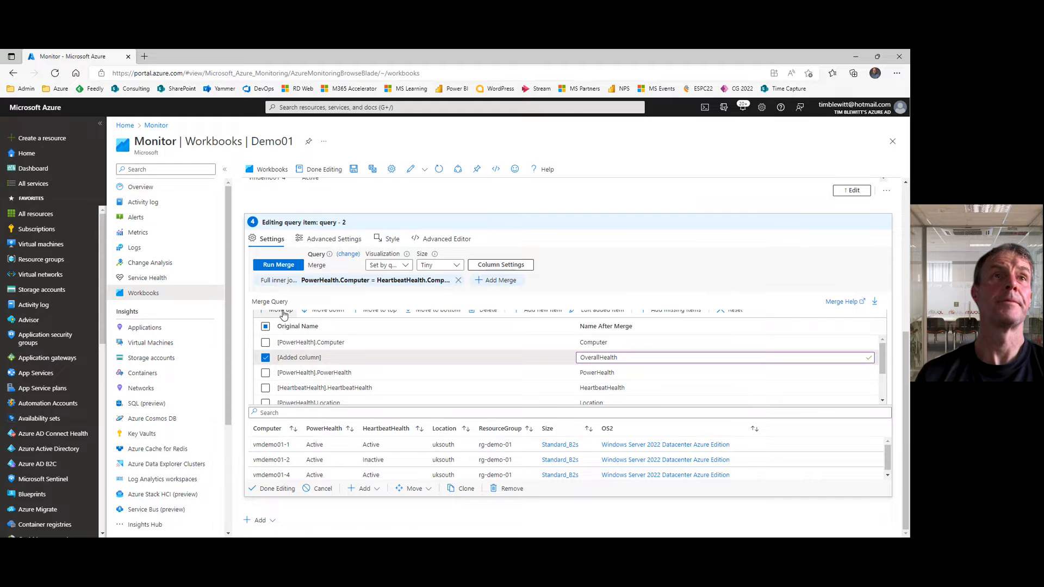
Step: Run the merge, then finish editing both the query item and the workbook
click(279, 266)
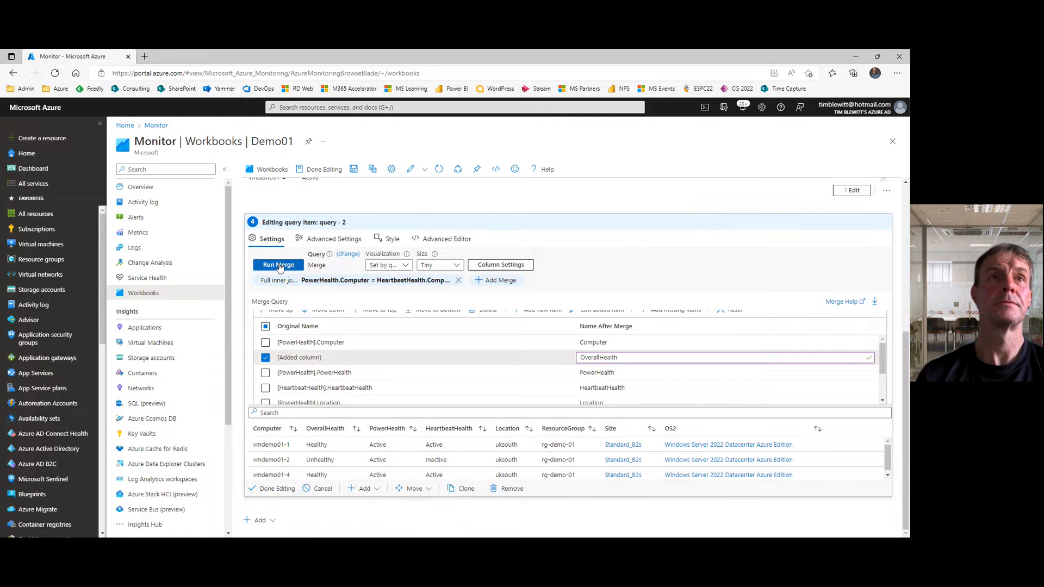
click(278, 490)
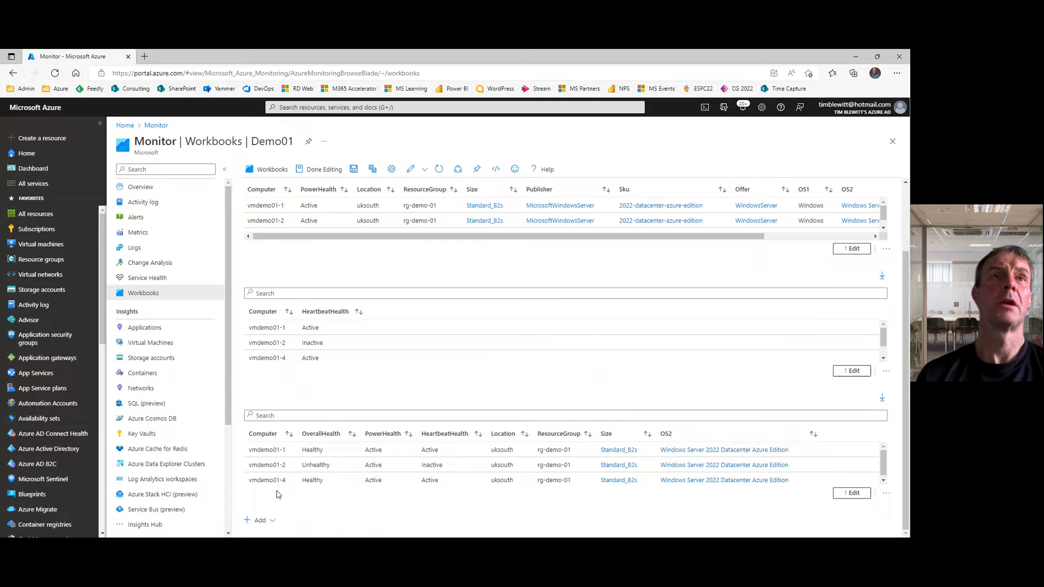
click(319, 171)
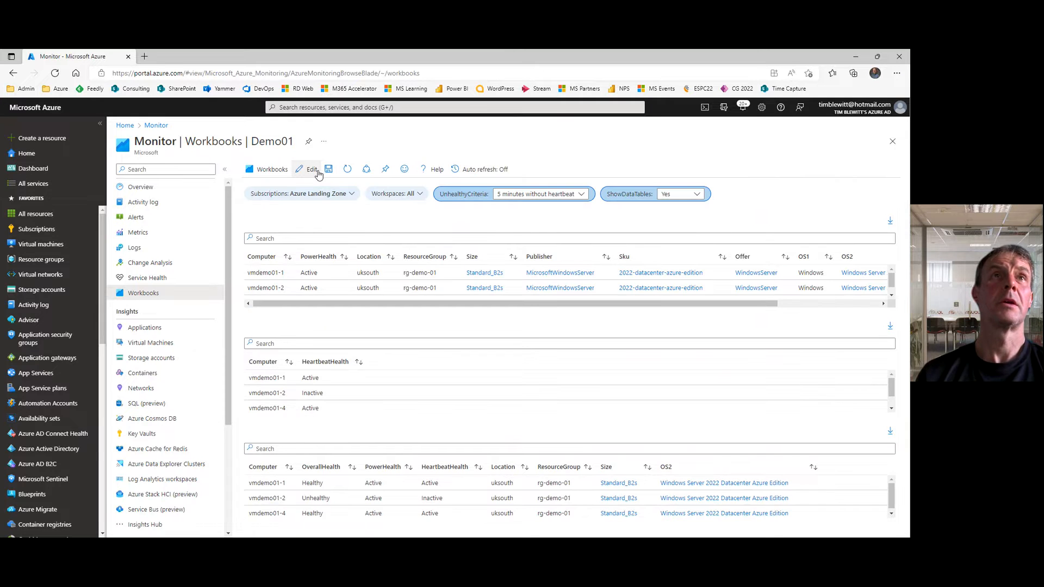
Step: Set ShowDataTables to No and sort the merged table by OverallHealth in descending order
click(694, 198)
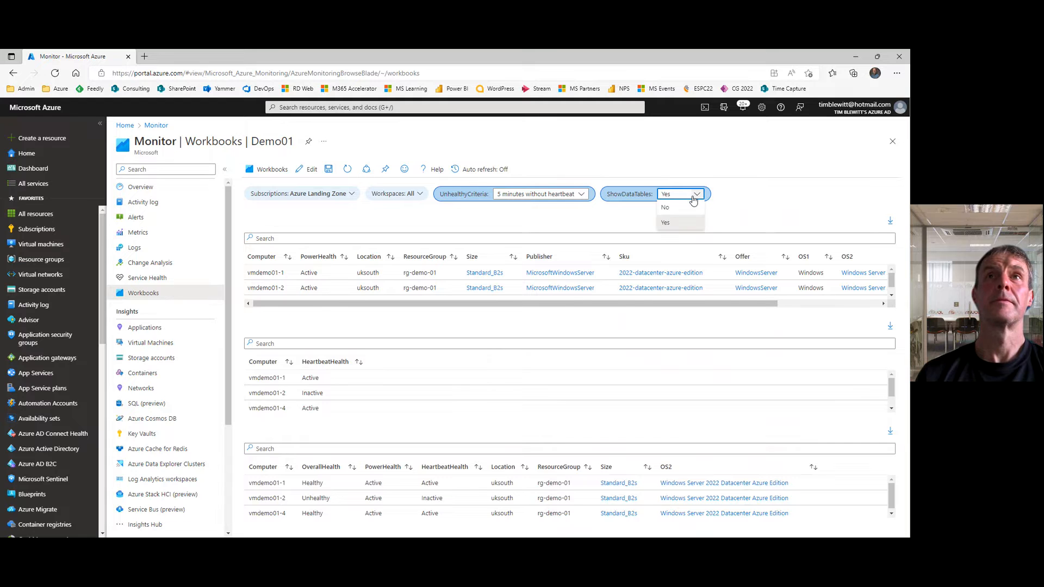
click(679, 209)
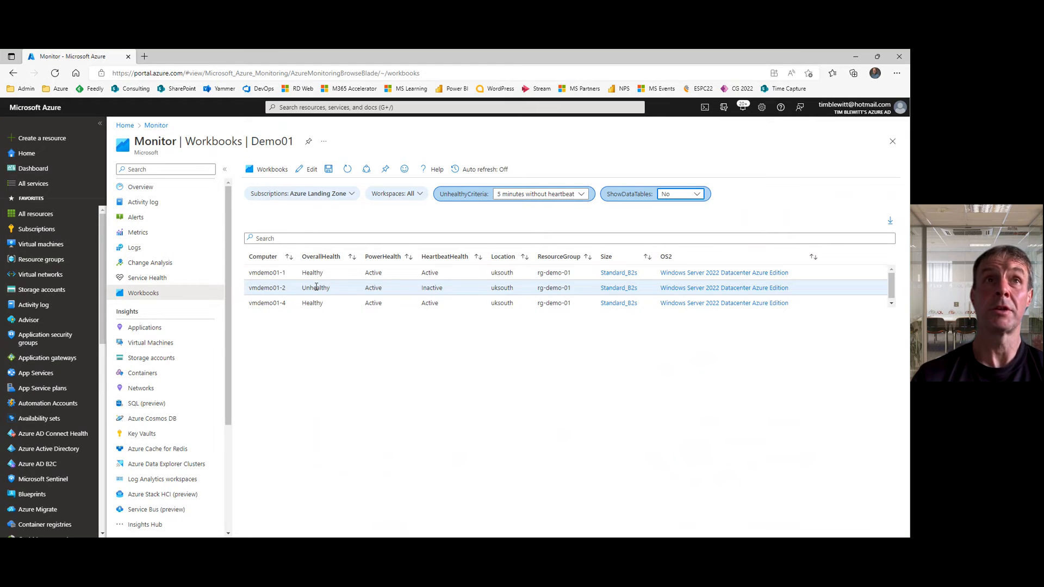
click(324, 257)
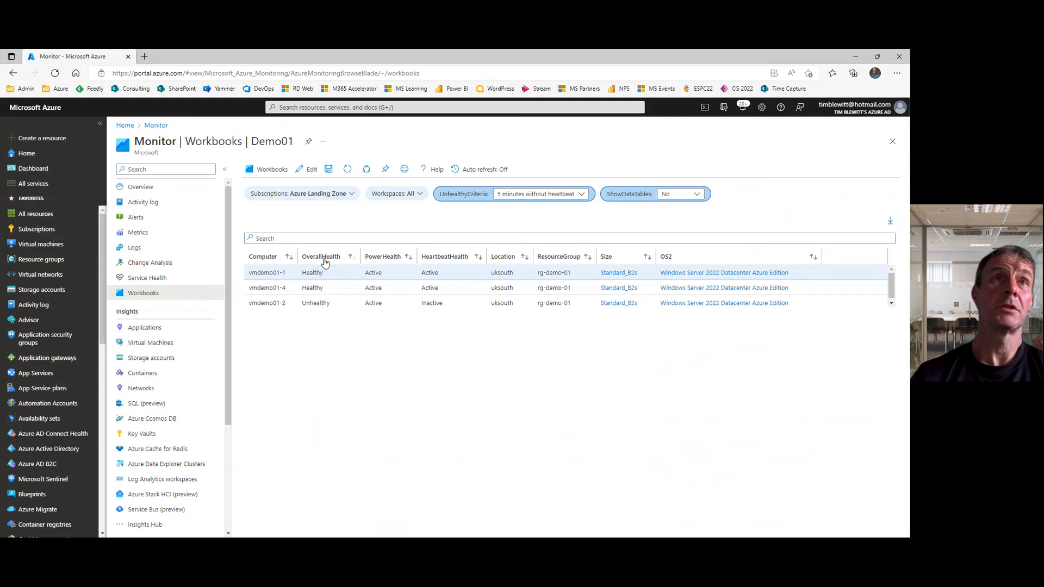
click(324, 260)
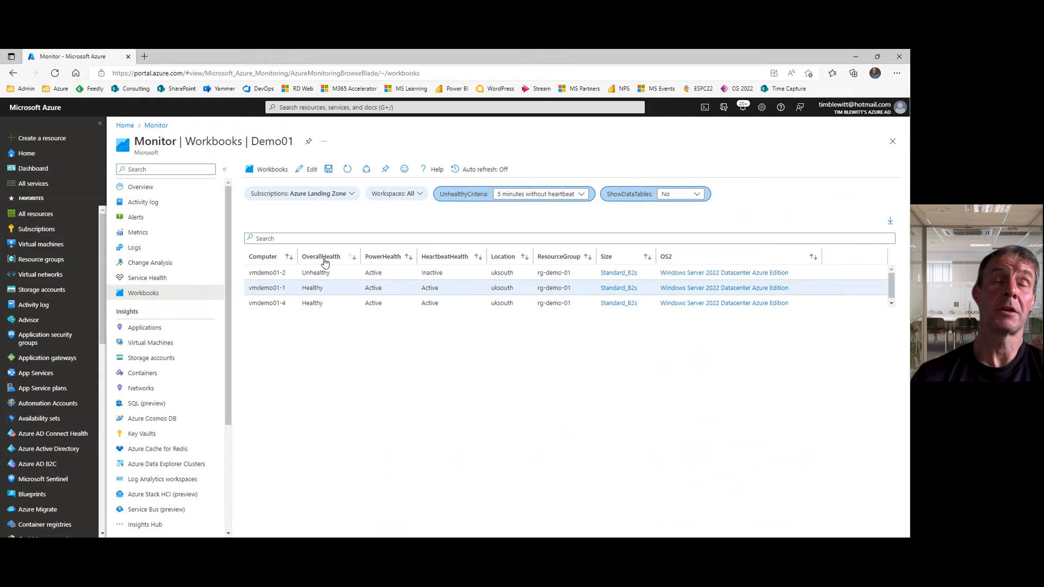
click(356, 274)
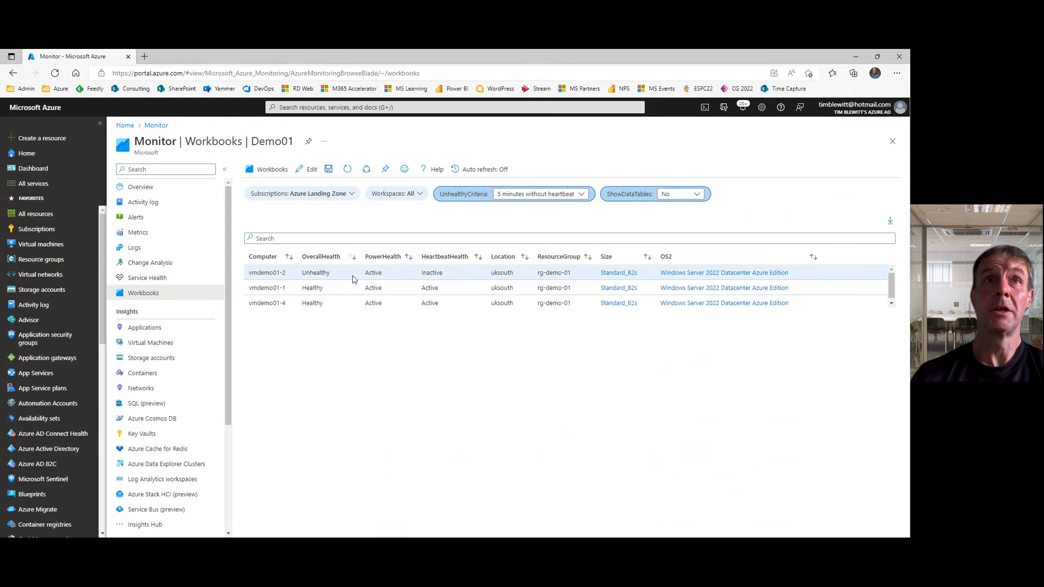